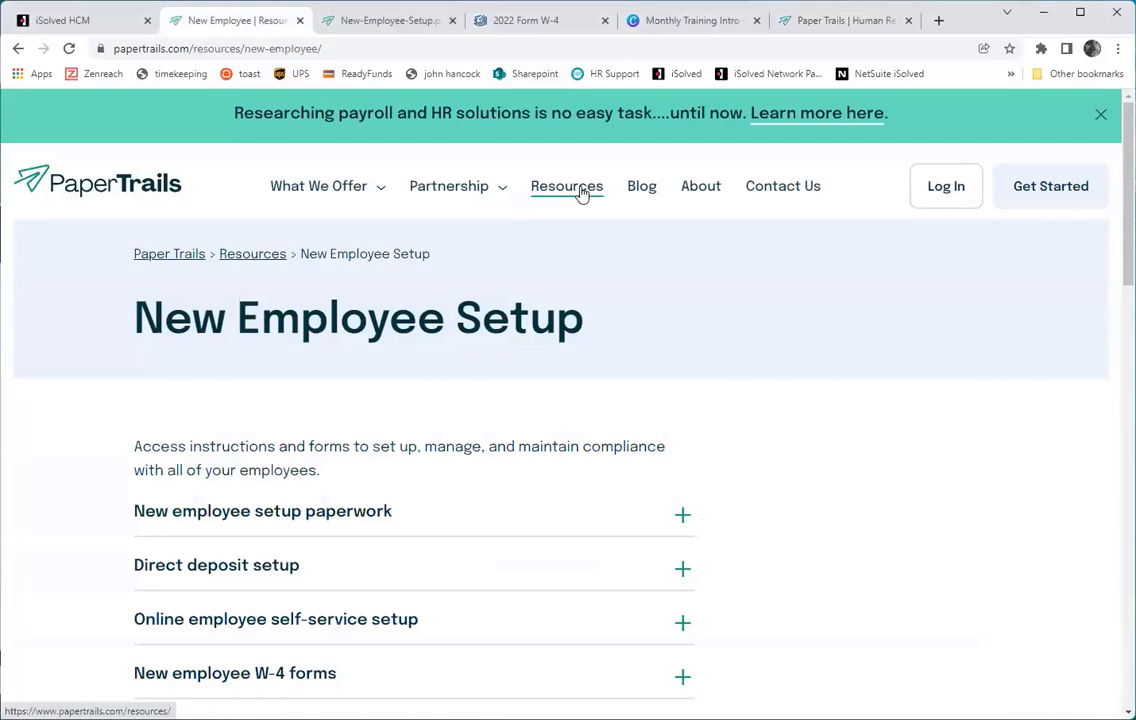
Go to the New Employee Setup page under Resources on the Paper Trails site.
left_click(581, 193)
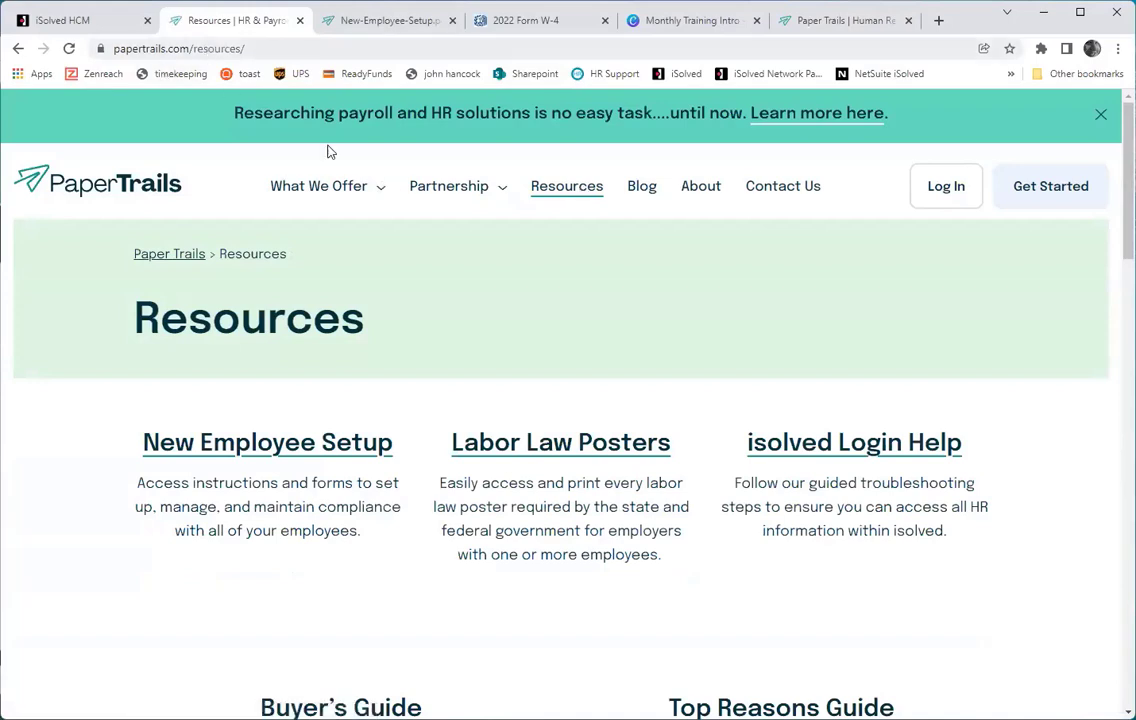
mouse_move(532, 207)
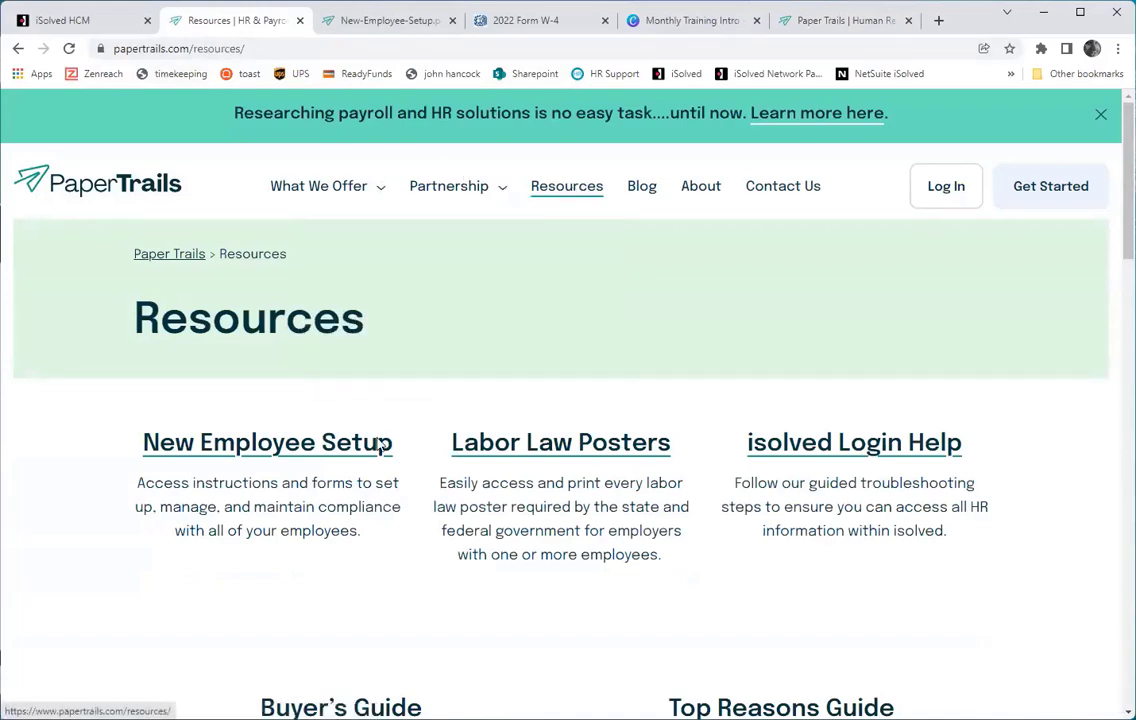
left_click(313, 448)
scroll(370, 438, "down", 2)
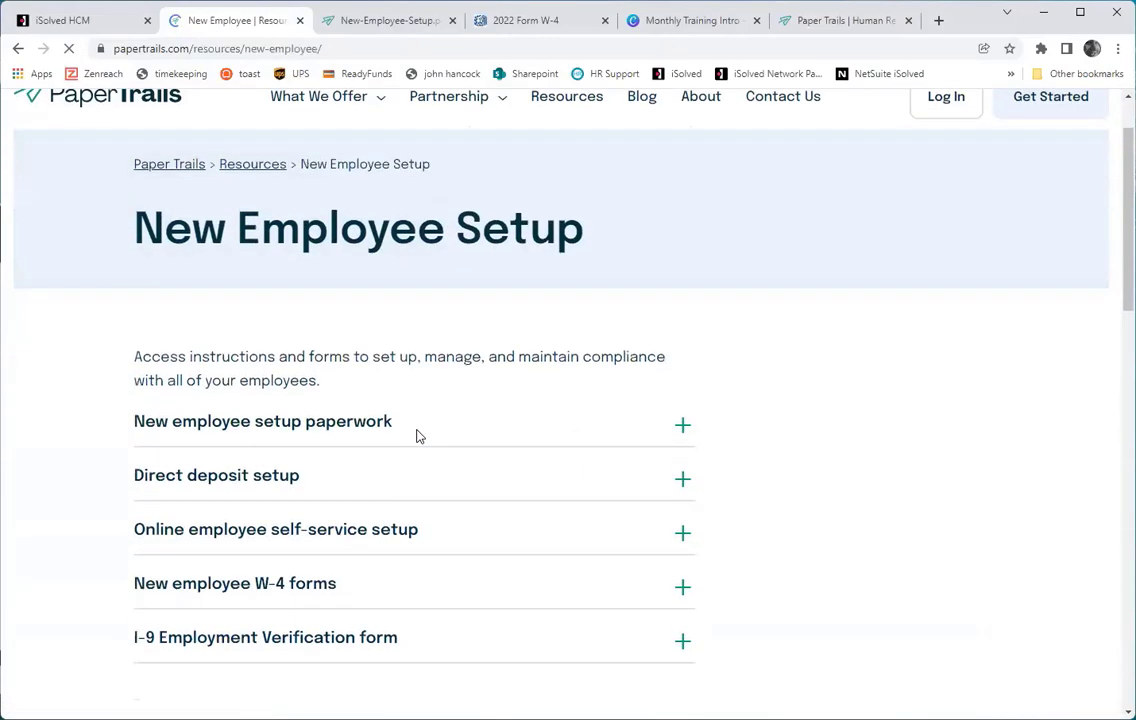
scroll(241, 368, "down", 5)
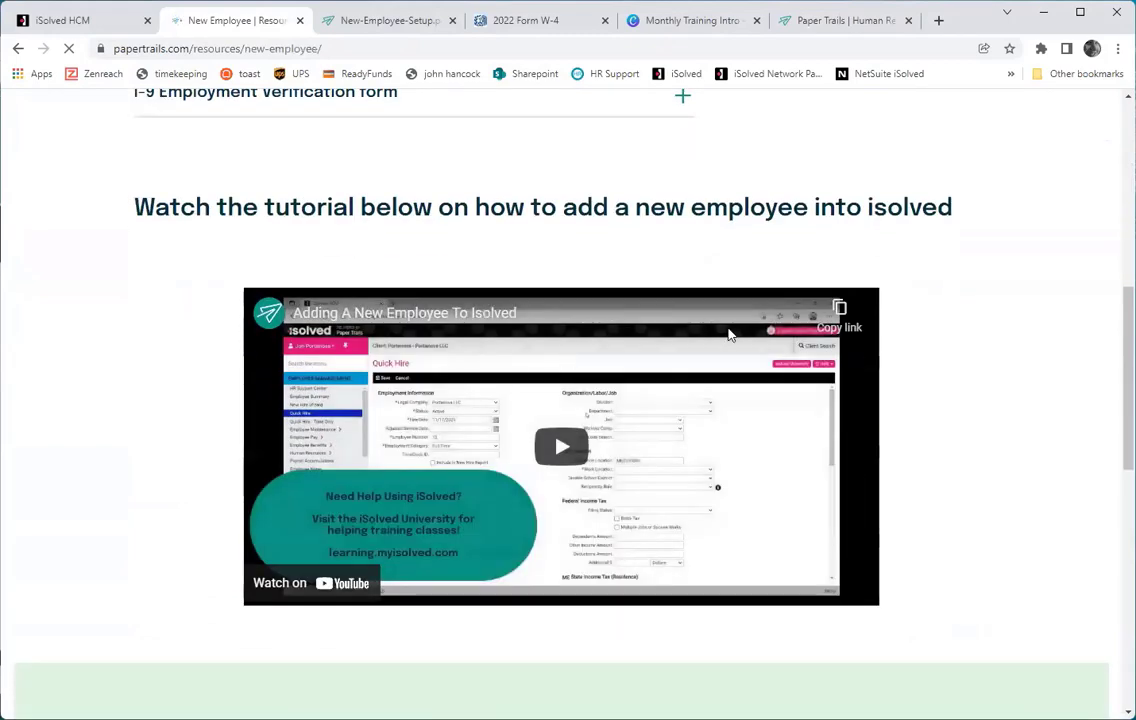
scroll(279, 170, "up", 1)
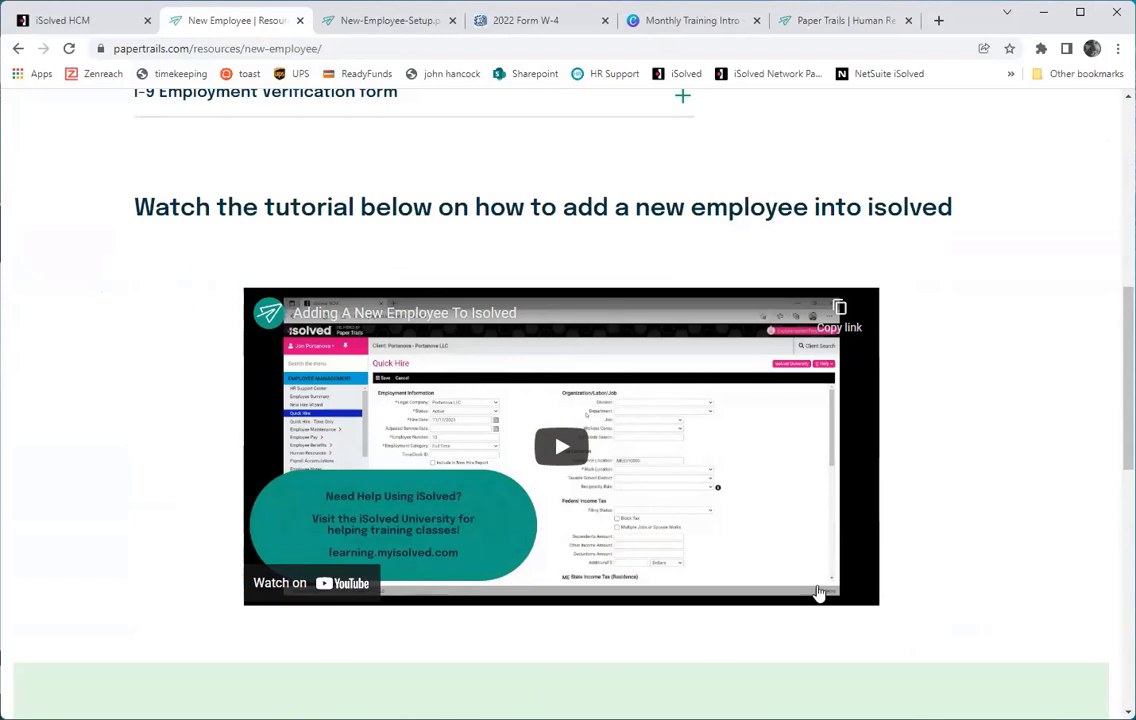
scroll(225, 381, "up", 1)
scroll(225, 381, "up", 5)
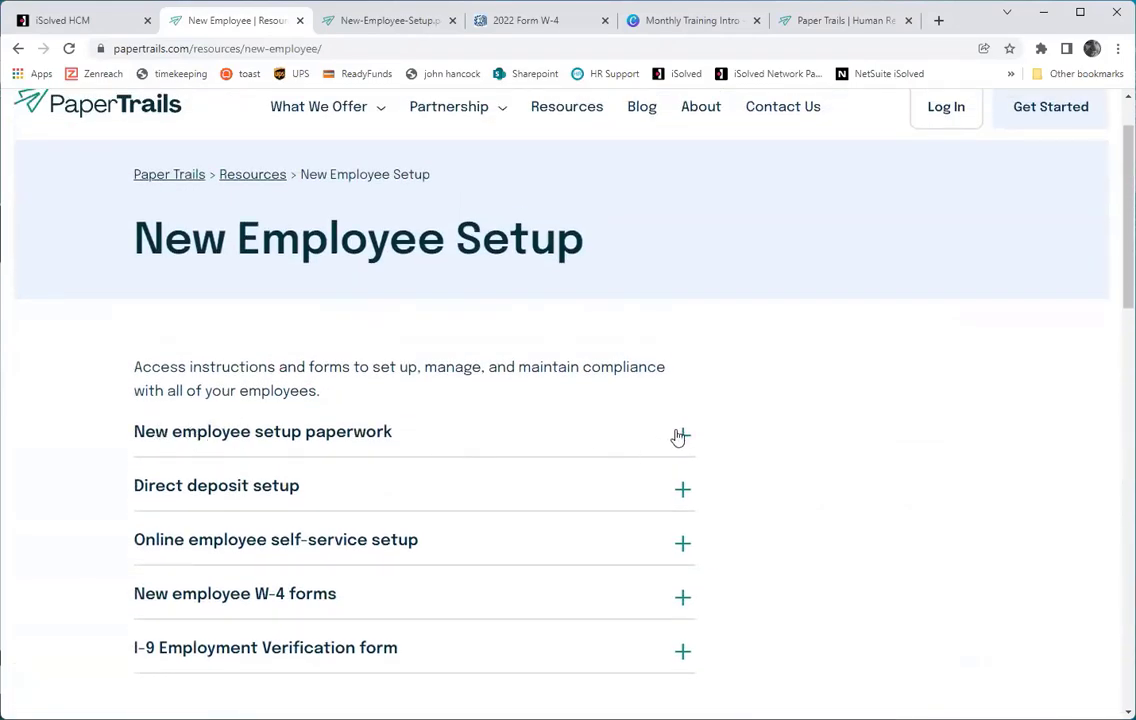
Expand 'New employee setup paperwork' and view the New-Employee-Setup.pdf guide.
left_click(677, 436)
scroll(400, 414, "down", 1)
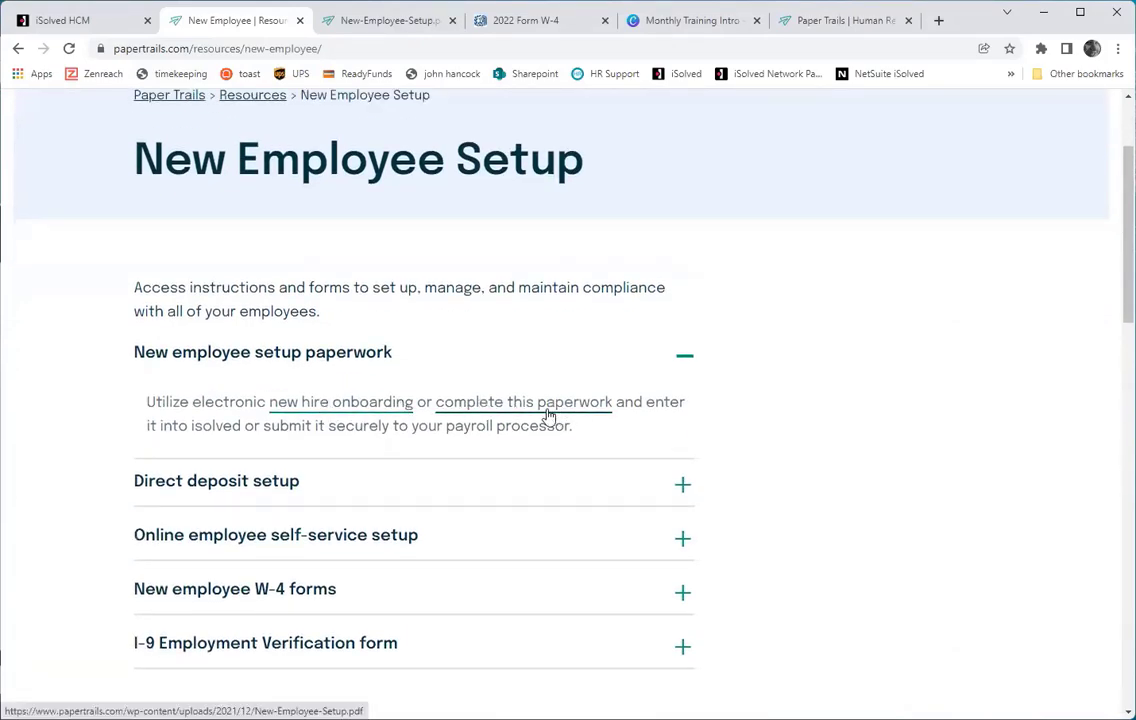
left_click(412, 22)
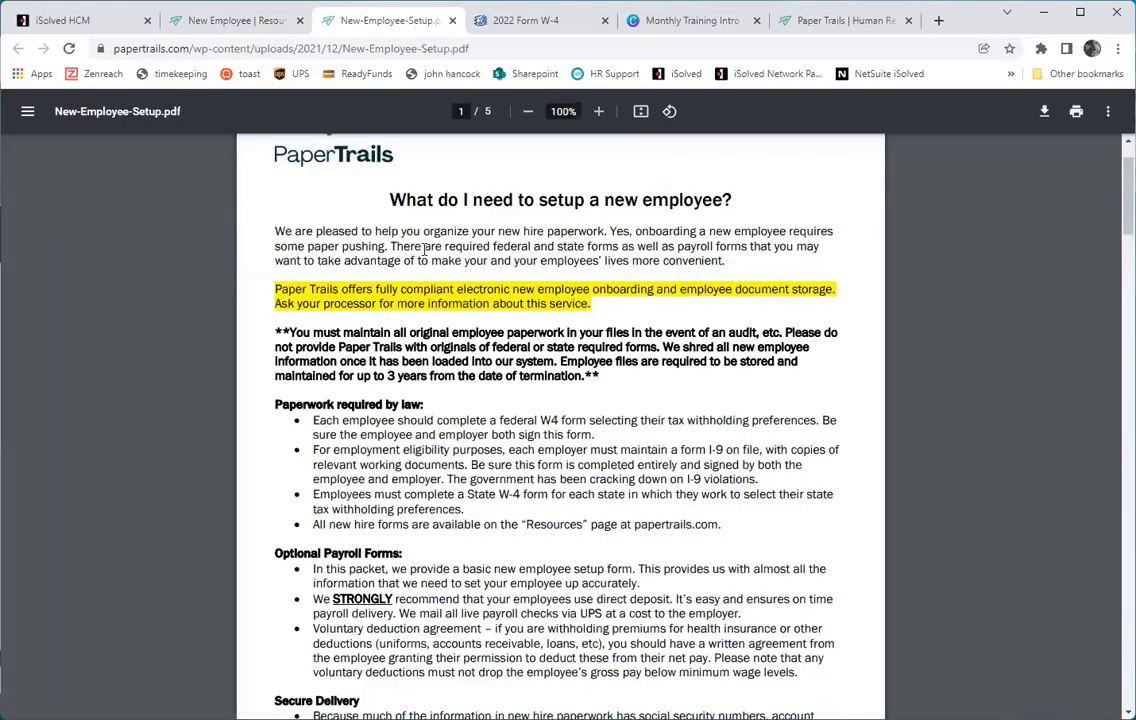
Read through all five pages of New-Employee-Setup.pdf, then go back to the resources page.
scroll(428, 255, "up", 1)
scroll(430, 262, "down", 5)
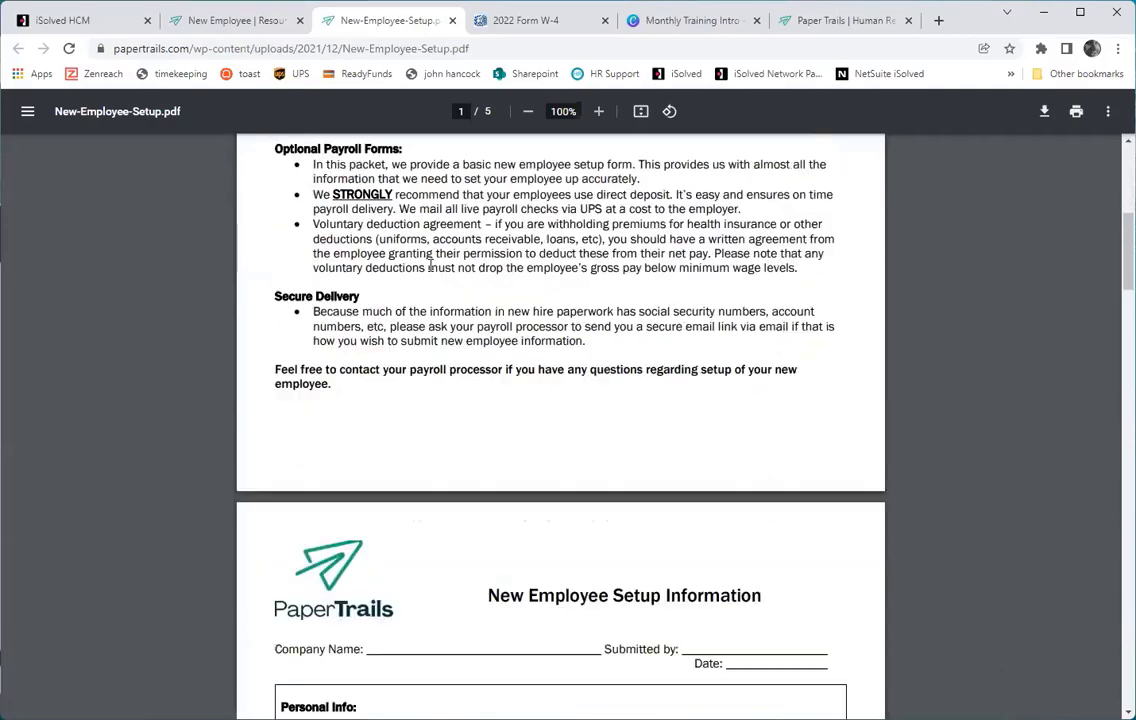
scroll(430, 265, "down", 1)
scroll(420, 230, "up", 4)
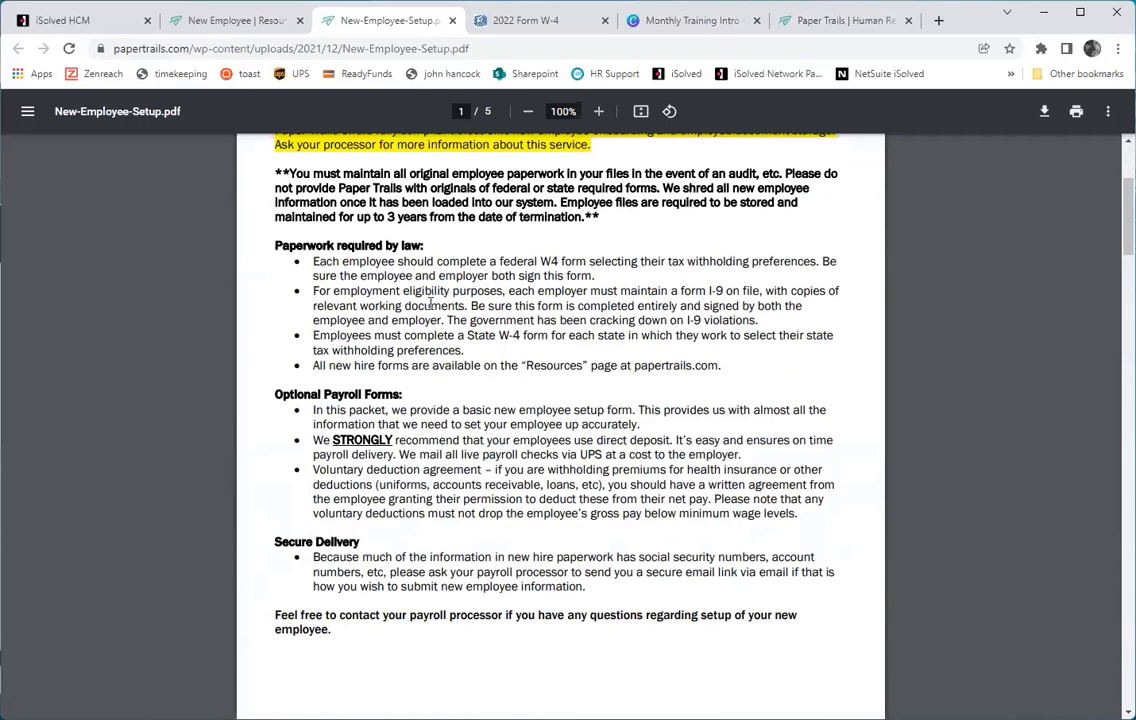
scroll(430, 305, "down", 7)
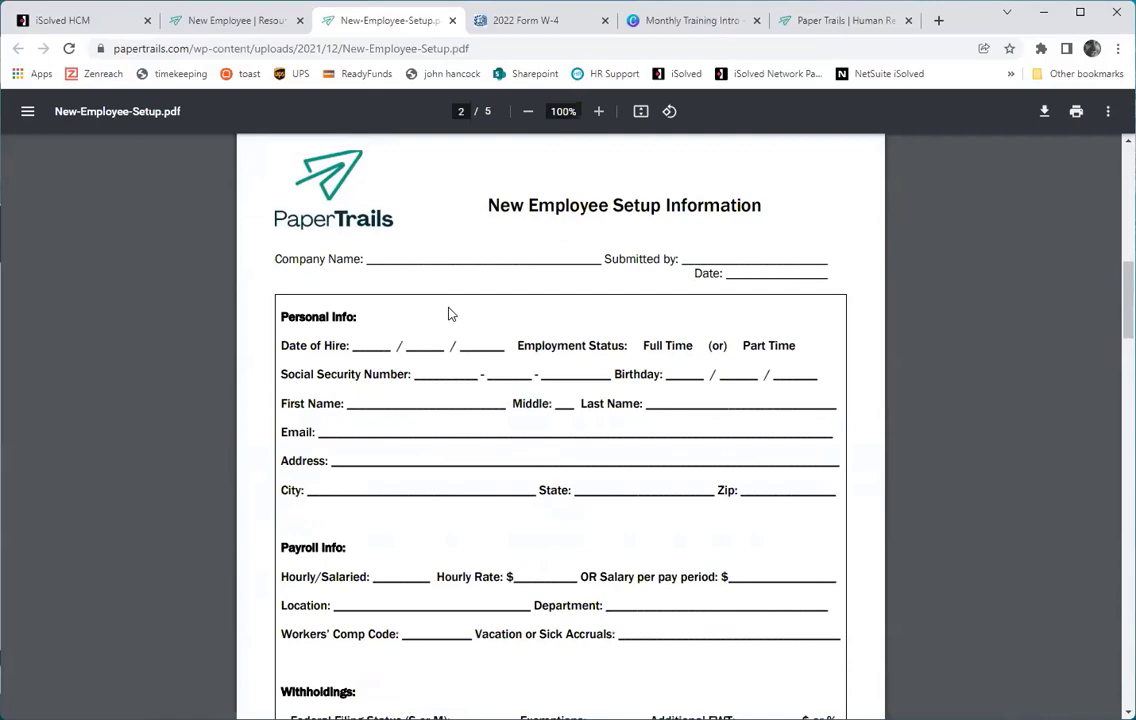
scroll(580, 337, "down", 3)
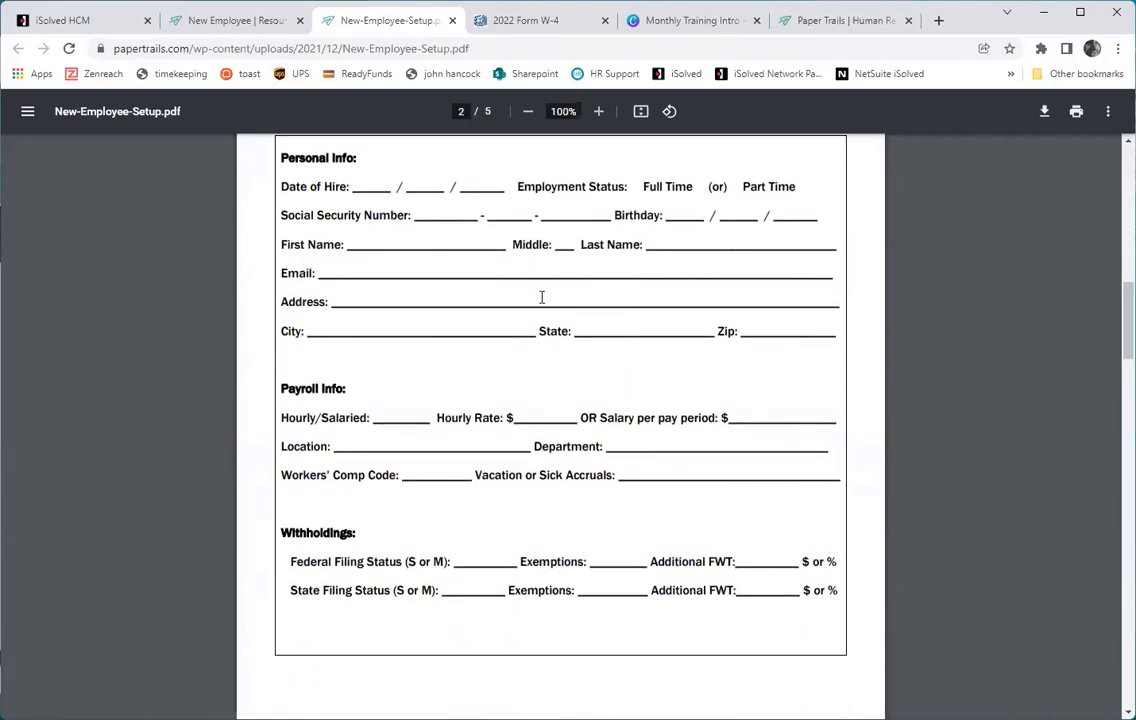
scroll(541, 297, "down", 8)
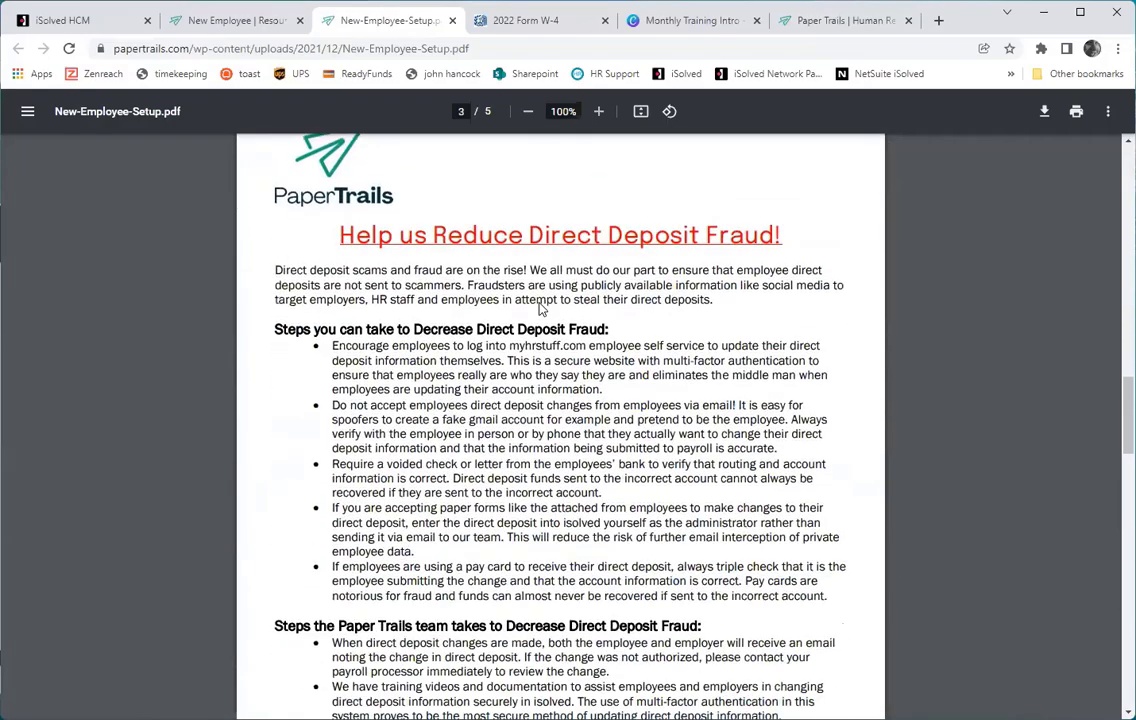
scroll(540, 310, "down", 16)
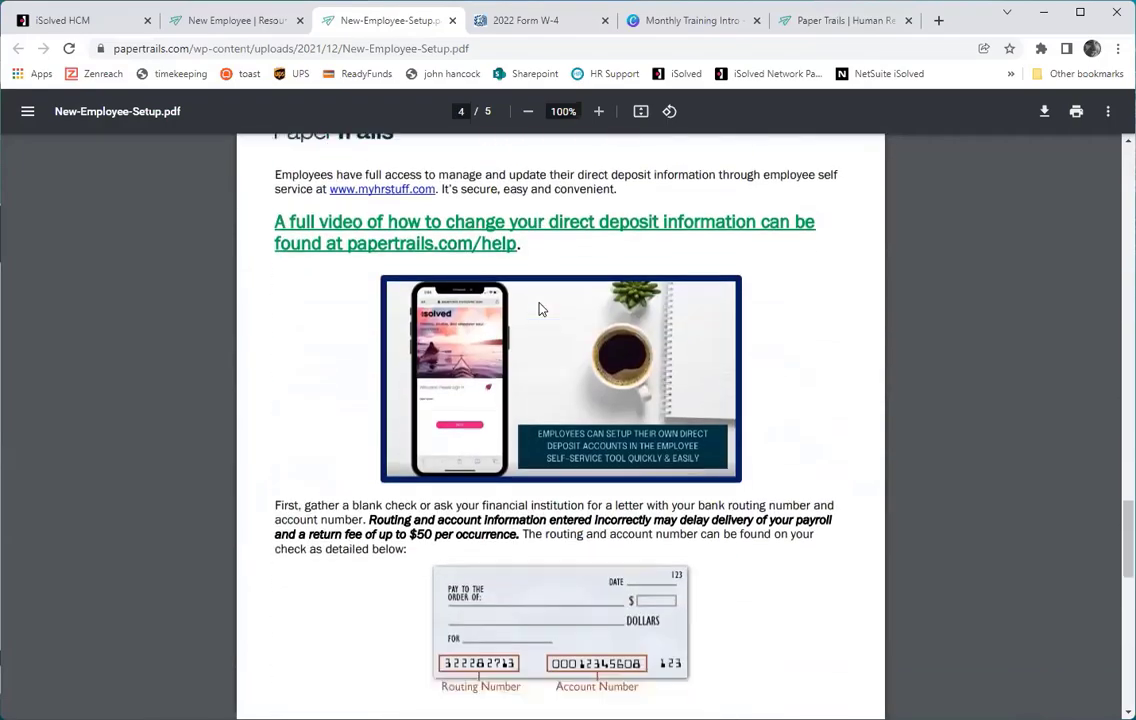
scroll(540, 310, "down", 15)
scroll(540, 310, "up", 10)
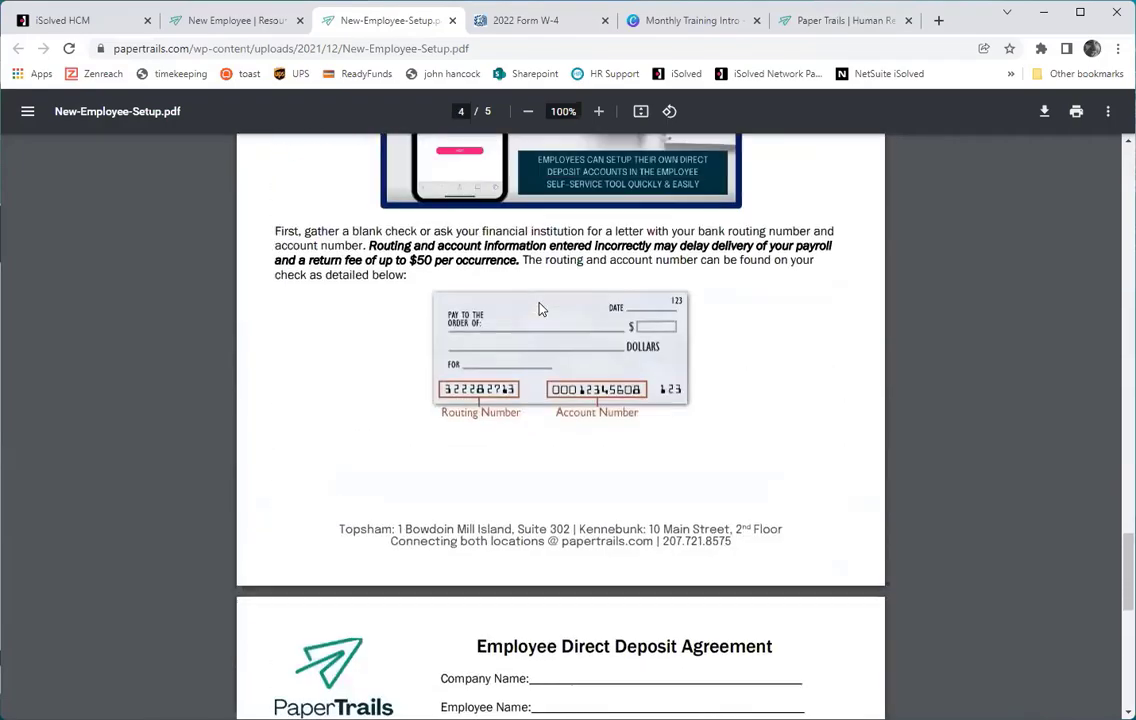
scroll(540, 310, "up", 5)
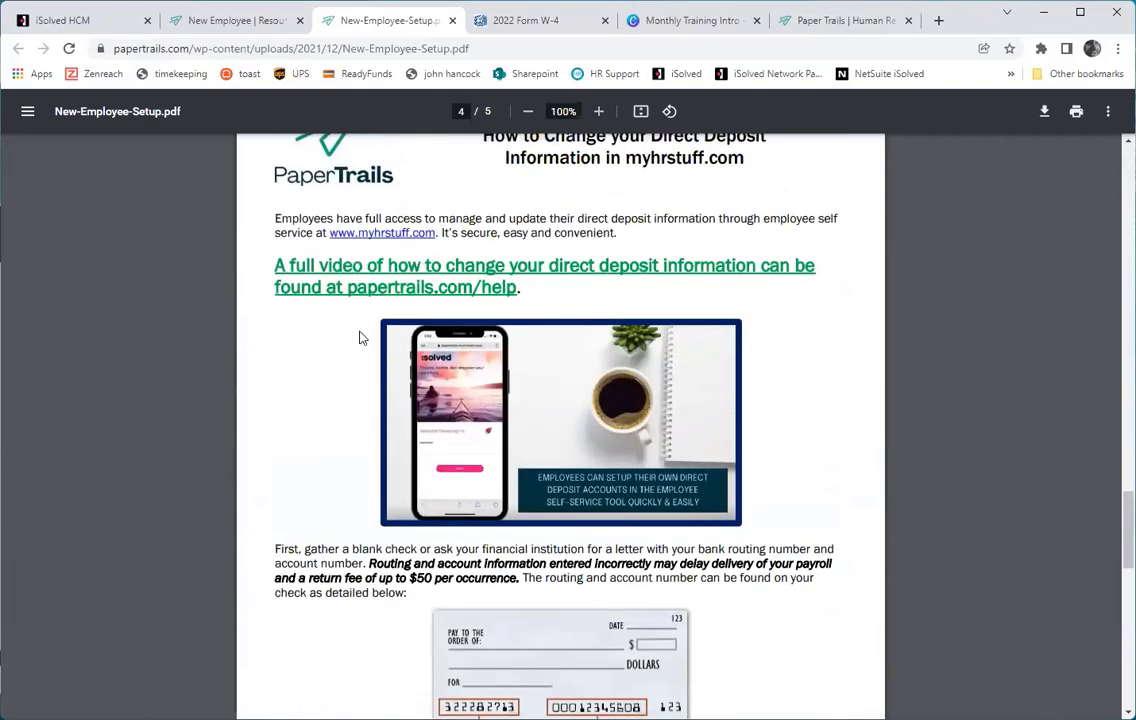
scroll(368, 304, "down", 7)
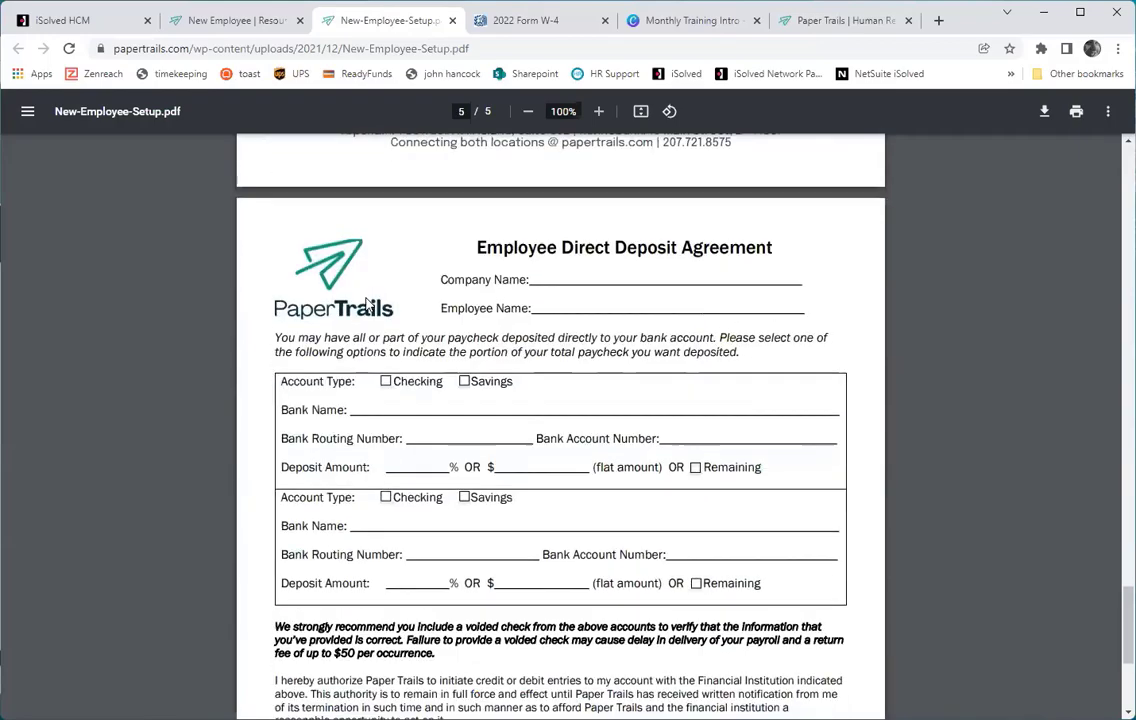
scroll(368, 302, "down", 3)
scroll(432, 304, "up", 20)
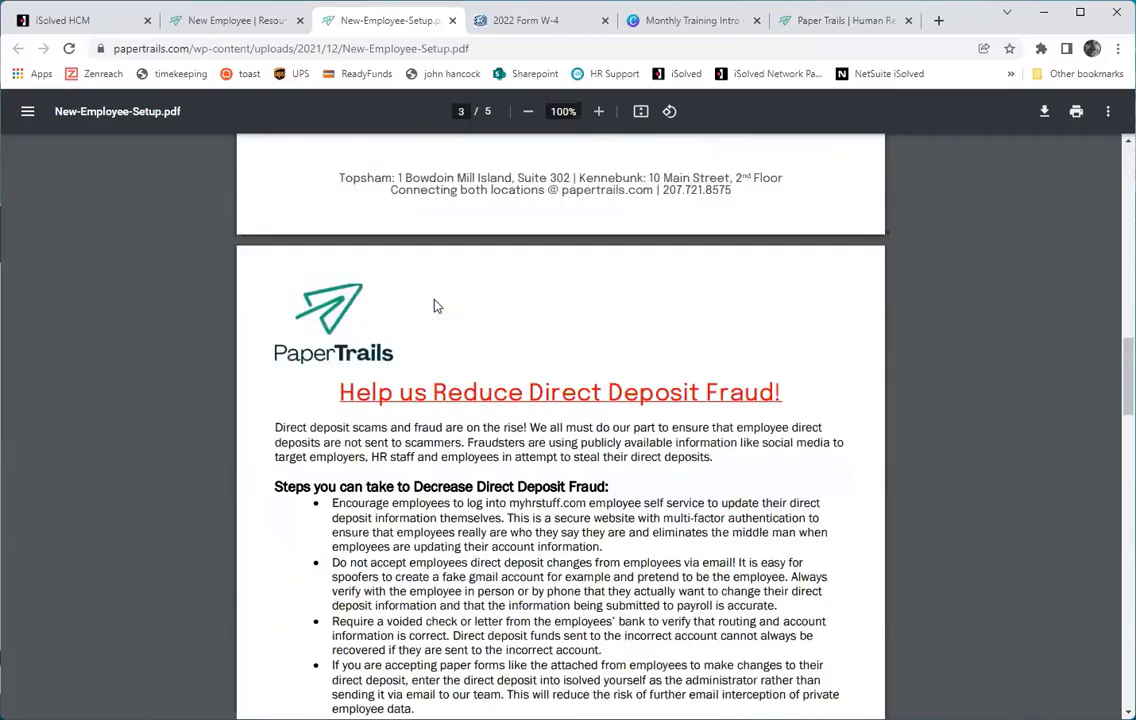
scroll(434, 305, "up", 4)
left_click(237, 21)
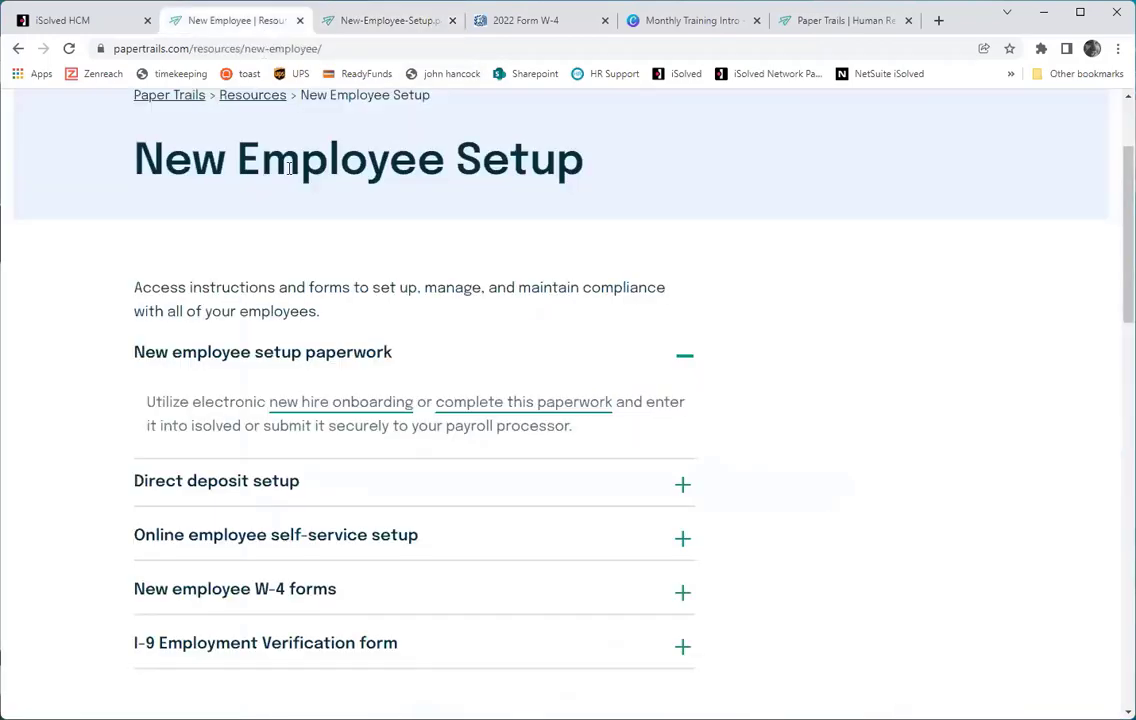
Expand 'New employee W-4 forms', review the 2022 Form W-4, then collapse that section.
left_click(683, 593)
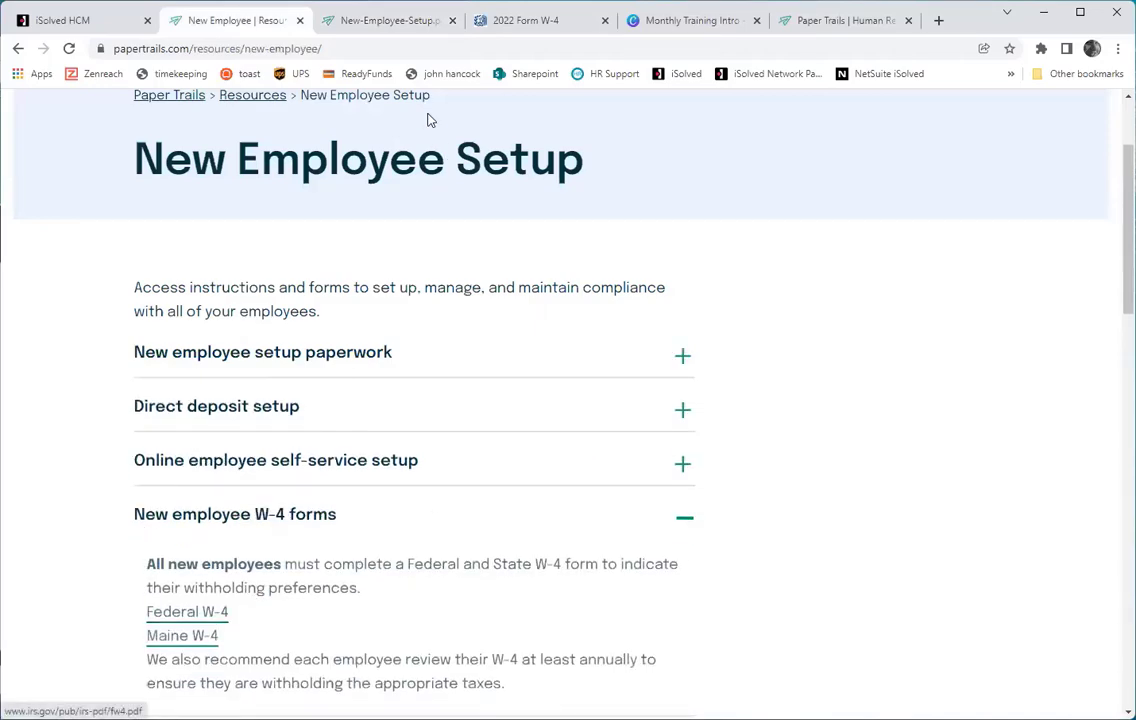
left_click(510, 22)
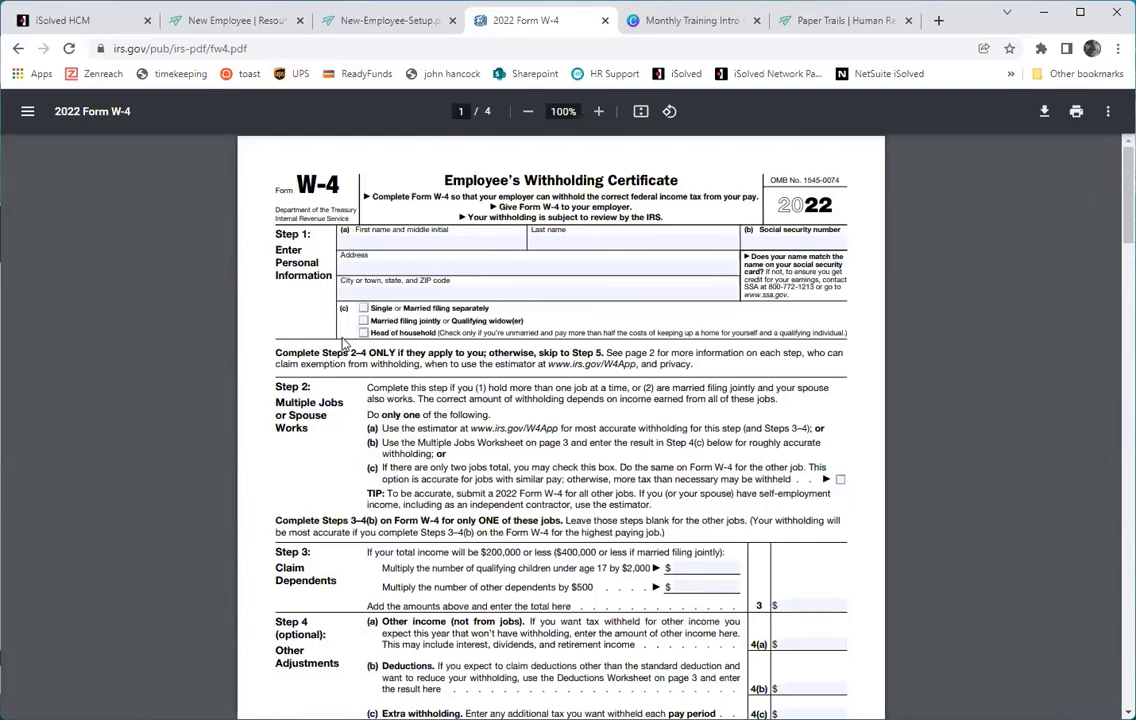
left_click(273, 21)
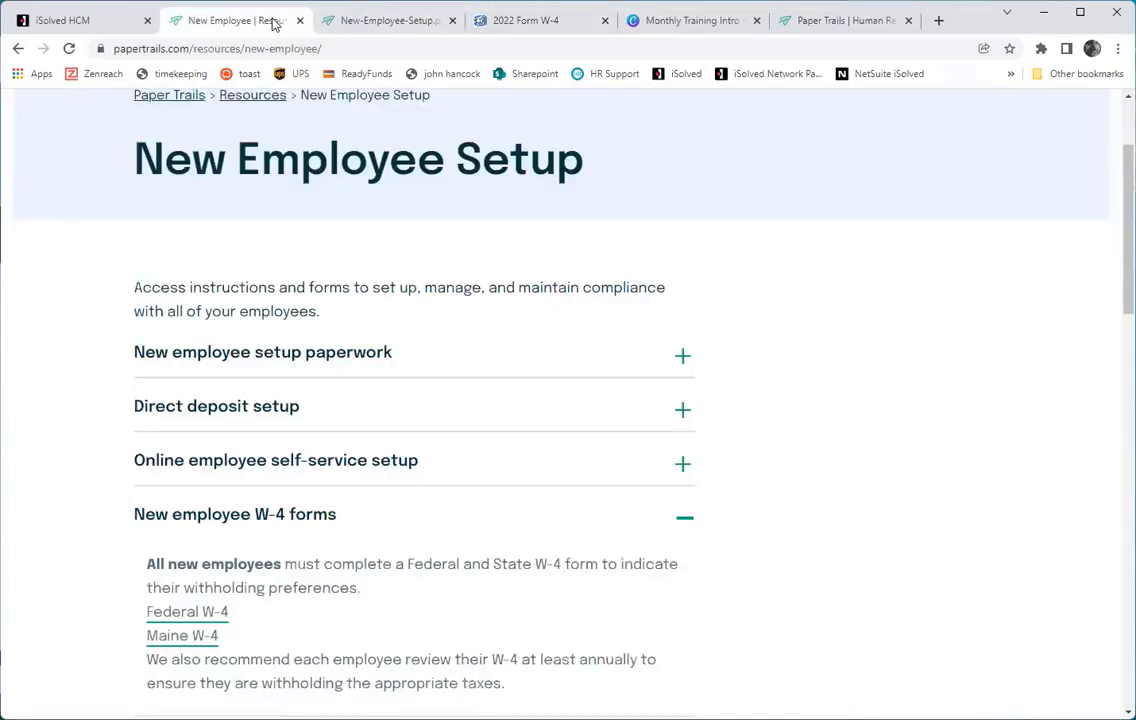
left_click(680, 516)
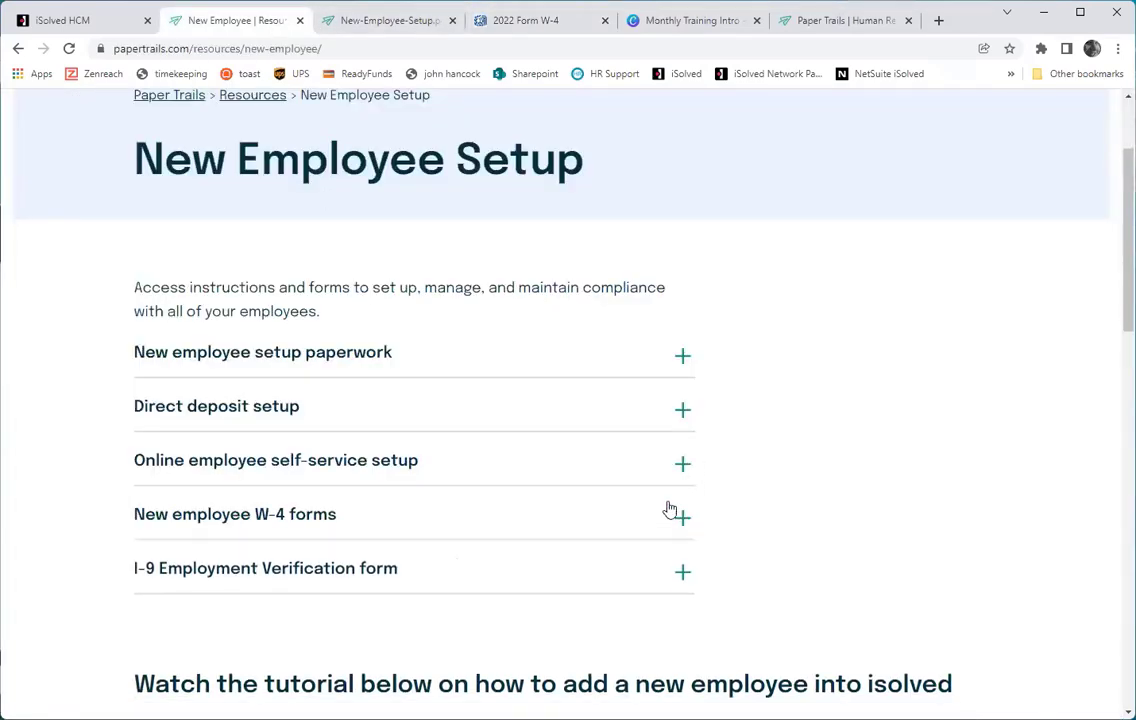
Expand the 'I-9 Employment Verification form' section, then switch to the iSolved HCM dashboard.
left_click(660, 578)
scroll(616, 494, "down", 1)
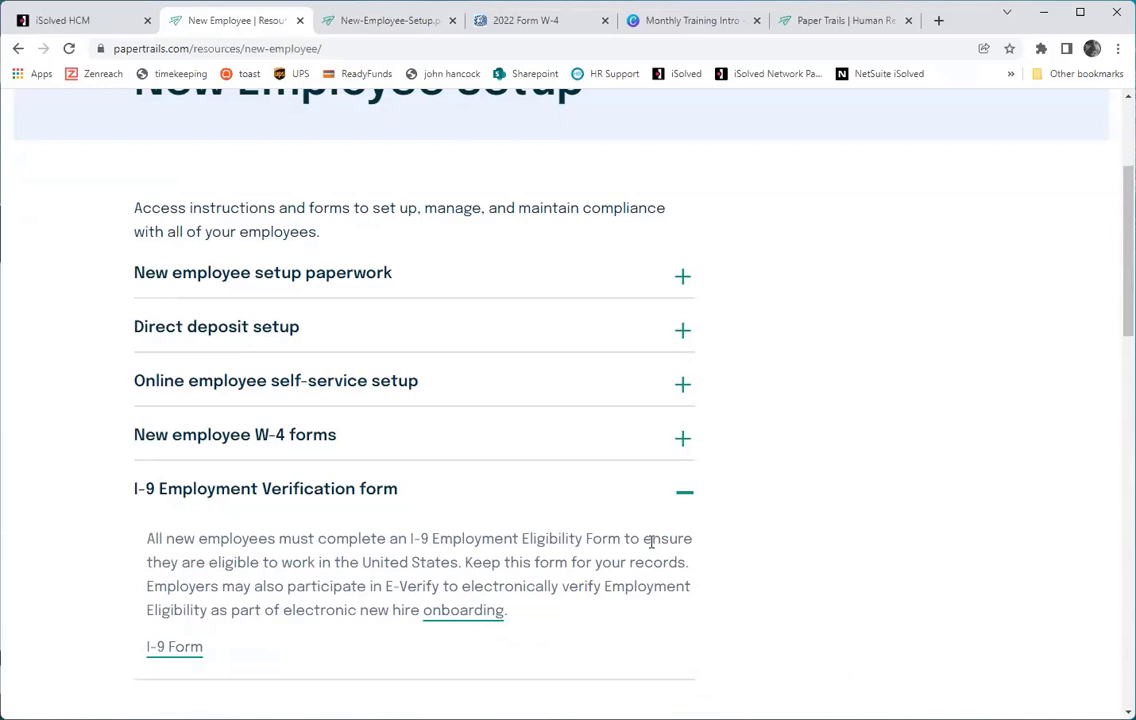
left_click(100, 27)
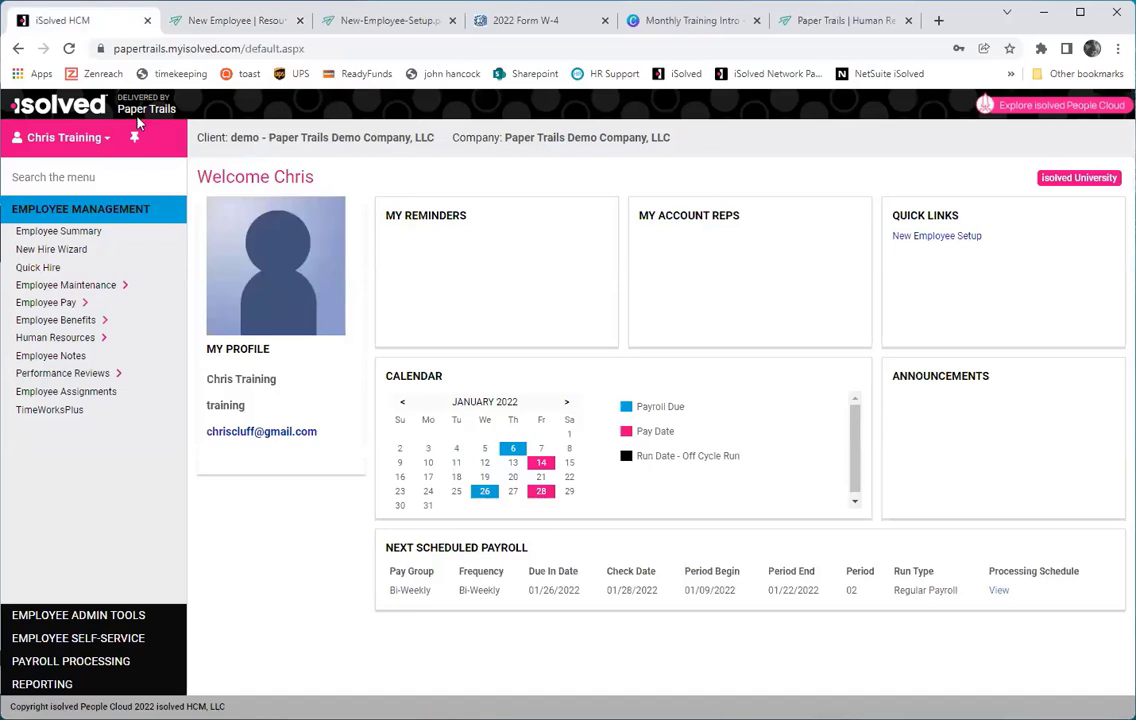
Open Quick Hire under Employee Management to start adding a new employee.
left_click(40, 268)
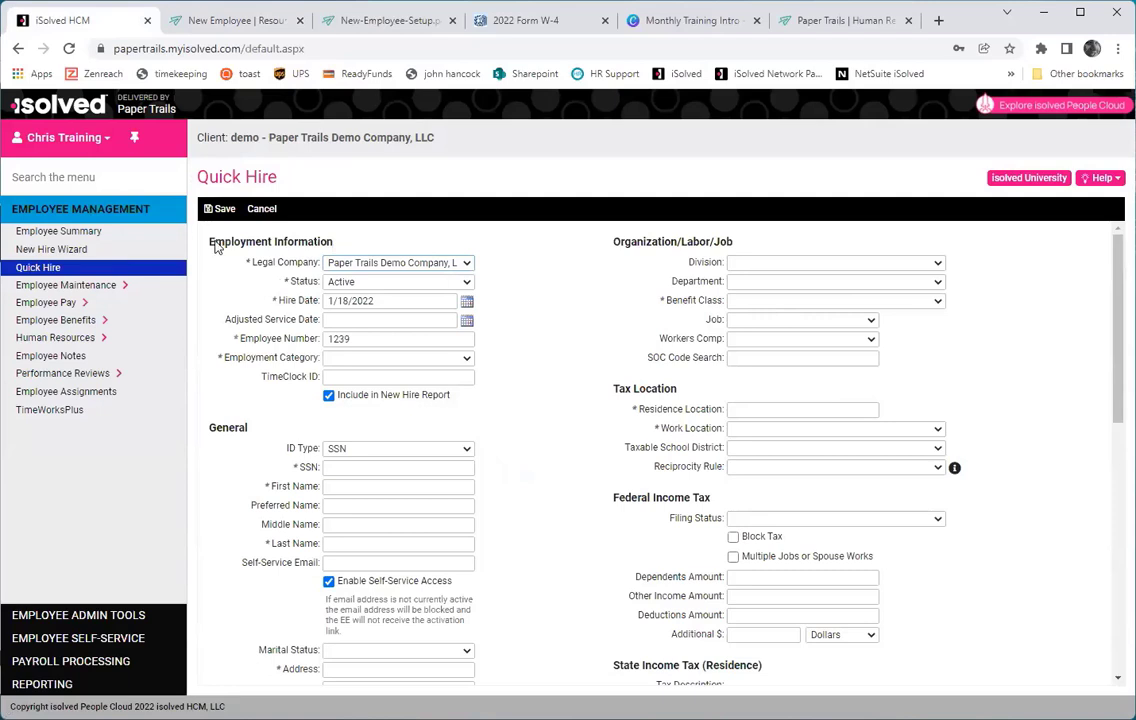
Set the hire date to January 3, 2022 and the employment category to Part Time.
left_click(466, 310)
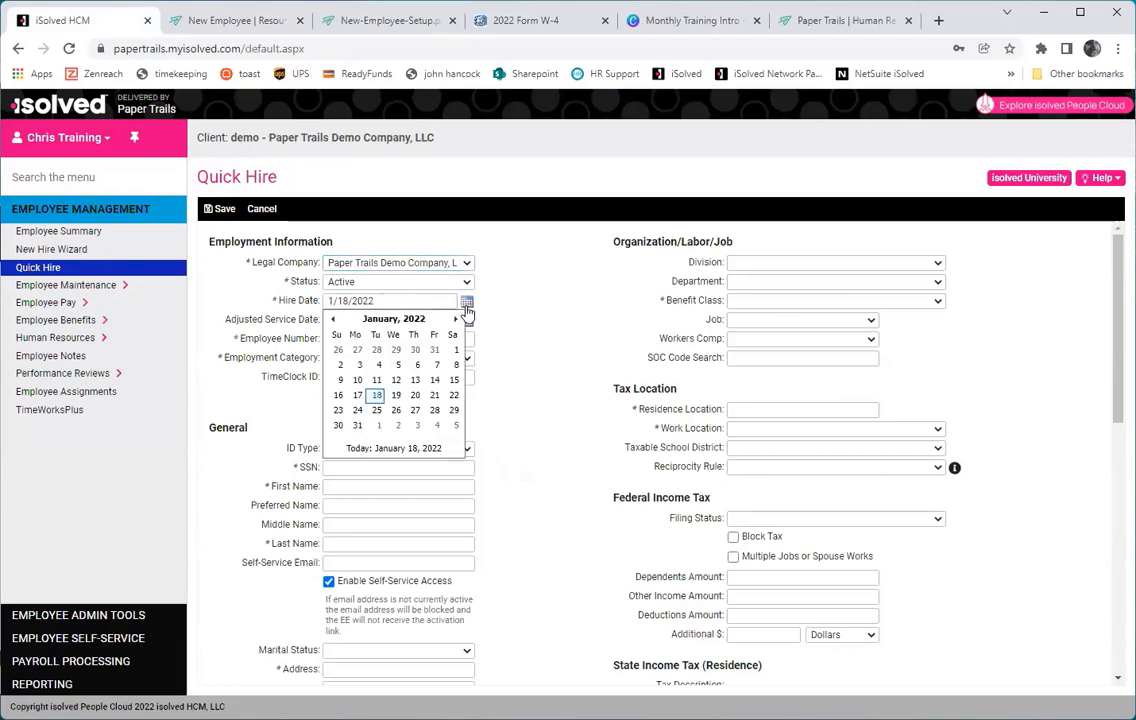
left_click(359, 365)
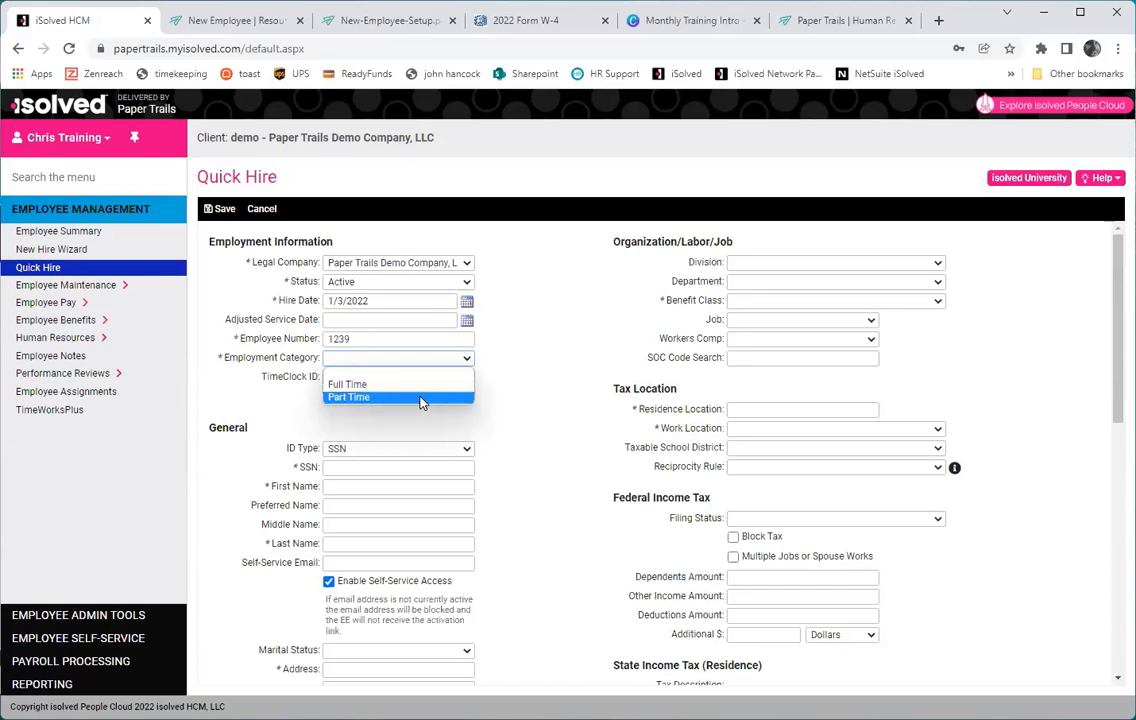
left_click(421, 398)
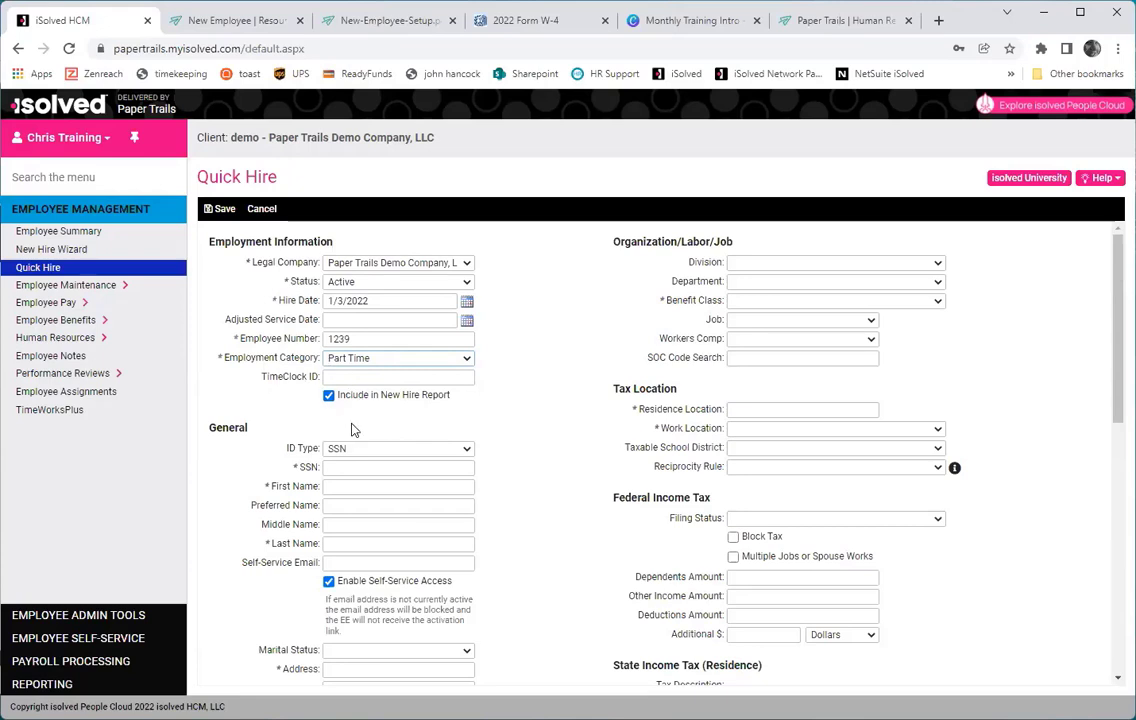
left_click(345, 468)
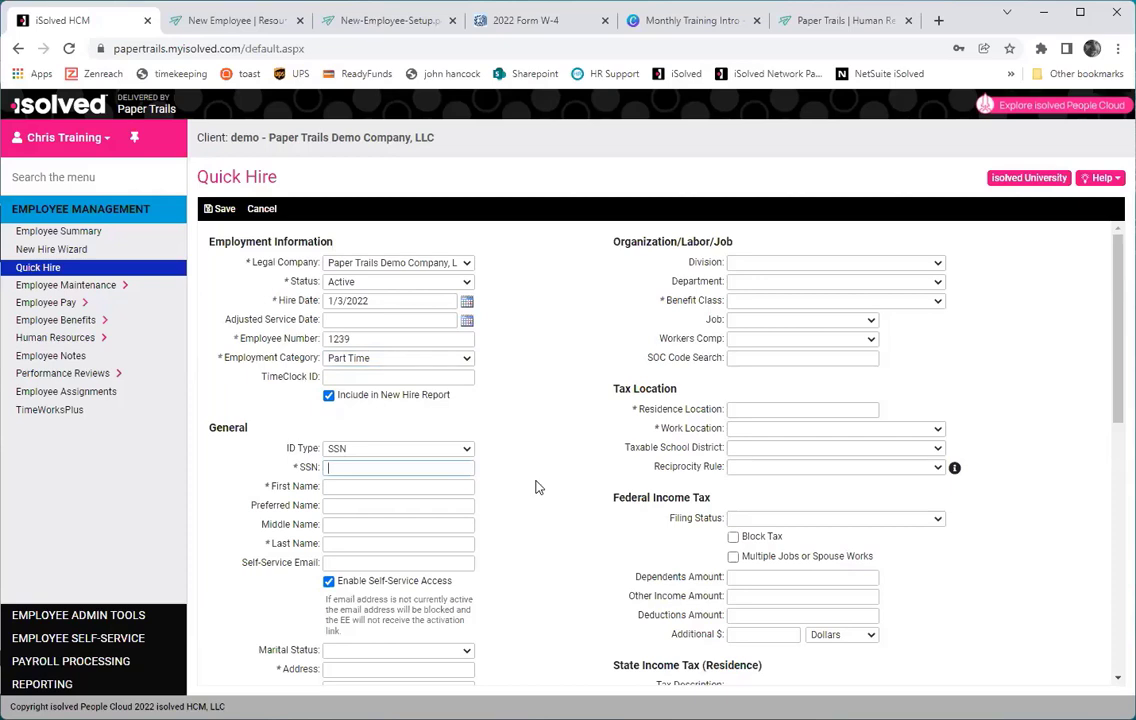
Enter the new hire's social security number, first and last name, and self-service e-mail.
type("888-99-7777")
key("Tab")
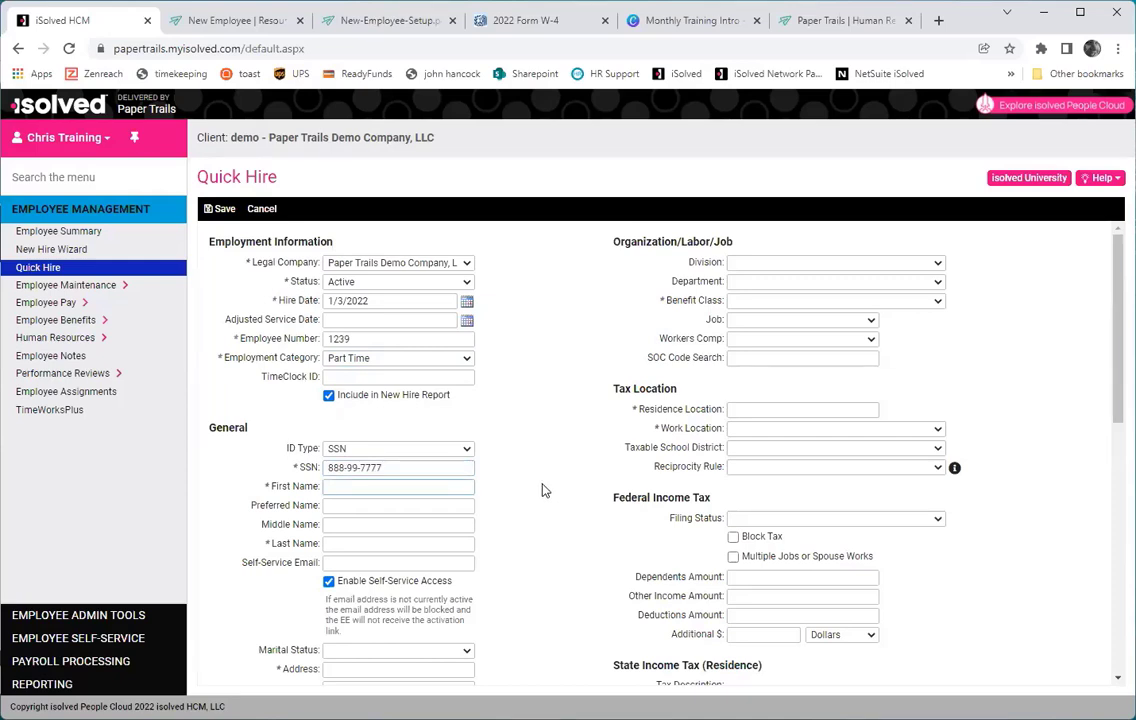
type("John")
key("Tab")
key("Tab")
key("Tab")
type("Smith")
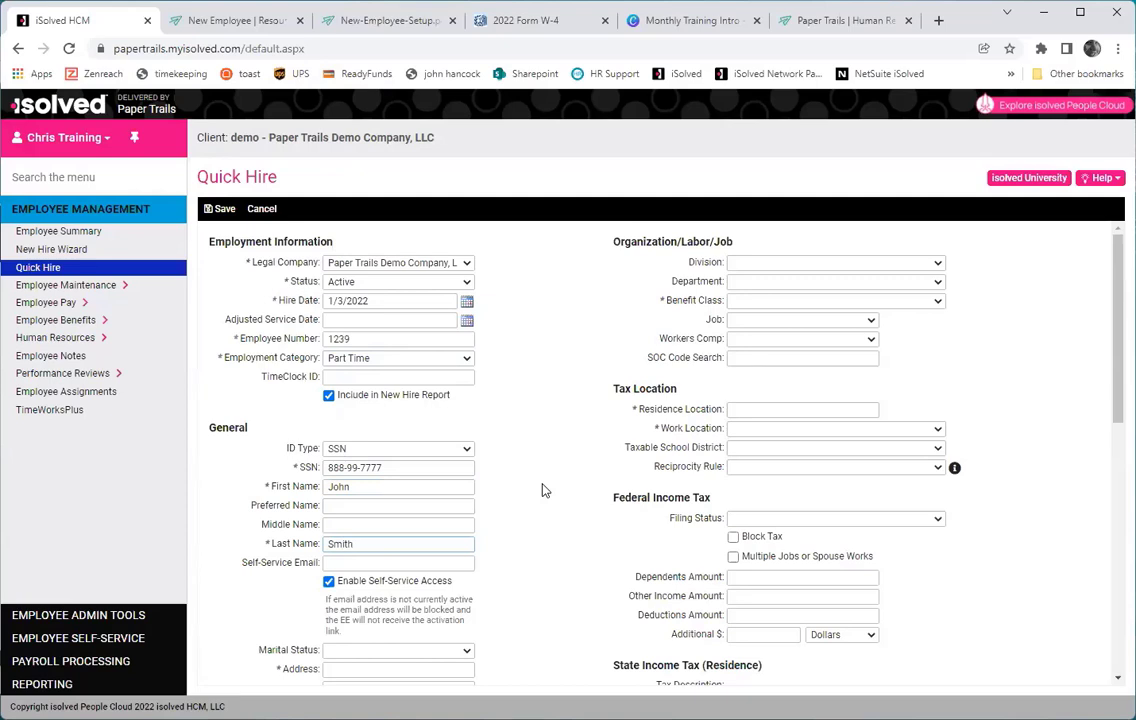
key("Tab")
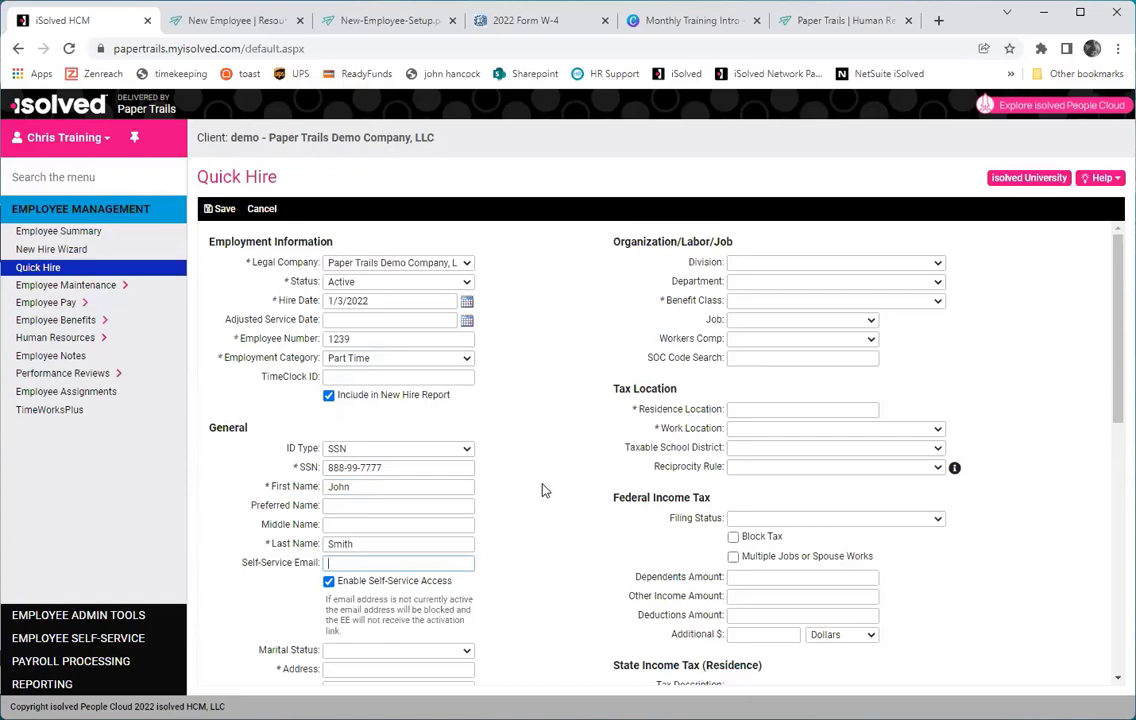
type("test@twest.com")
key("Tab")
Set marital status to Single and enter the home street address and zip code.
scroll(543, 490, "down", 4)
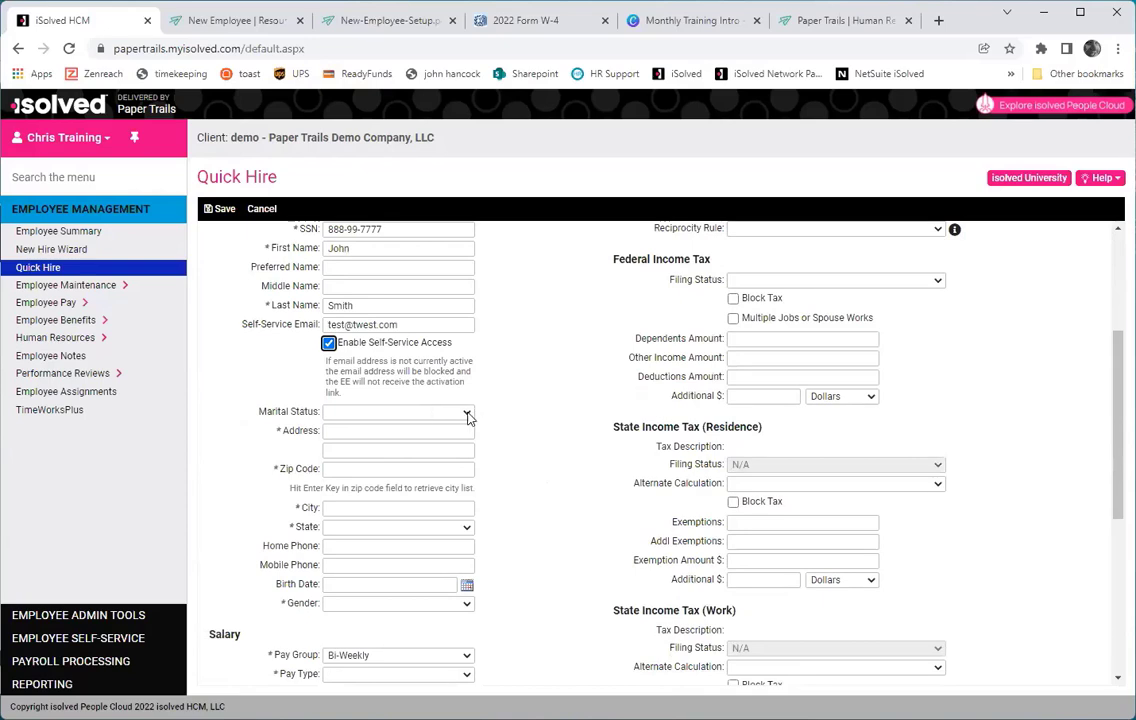
left_click(467, 414)
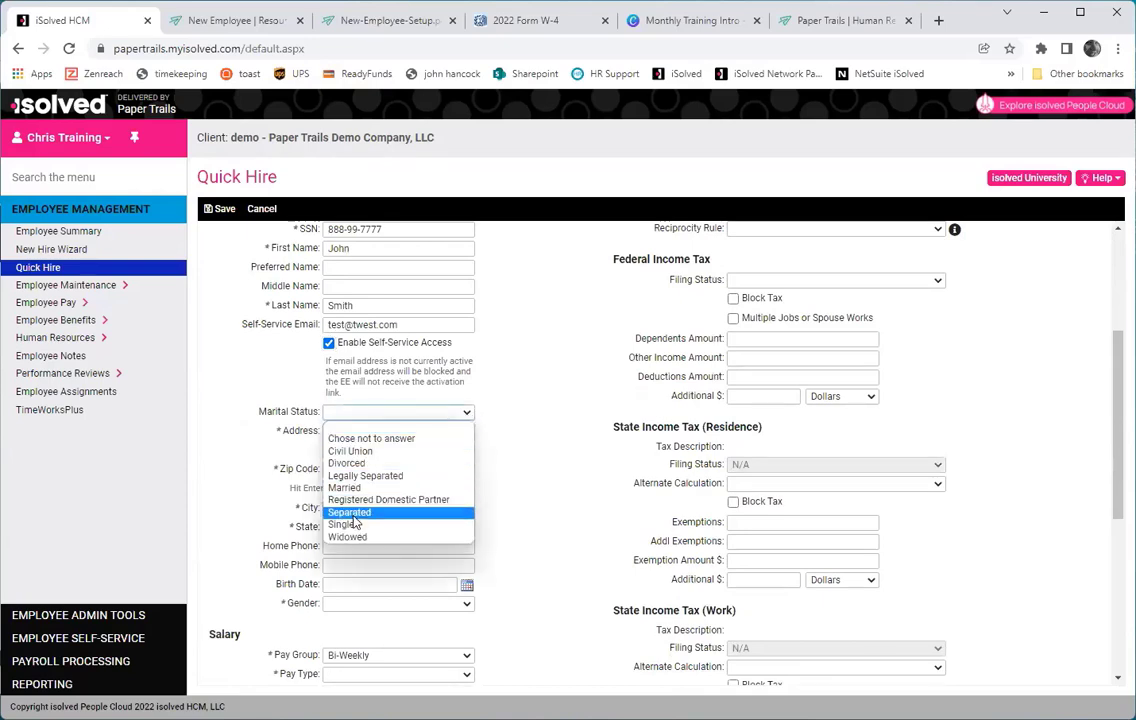
left_click(350, 525)
left_click(342, 431)
type("1")
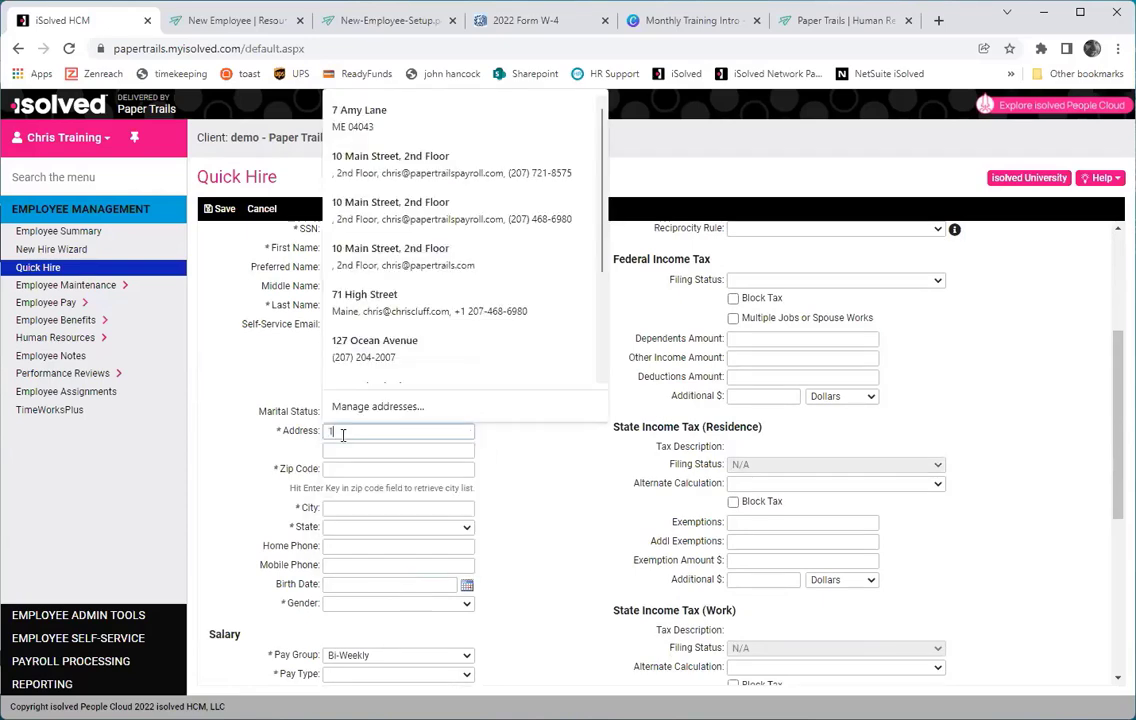
type(" Main Street")
key("Tab")
type("0")
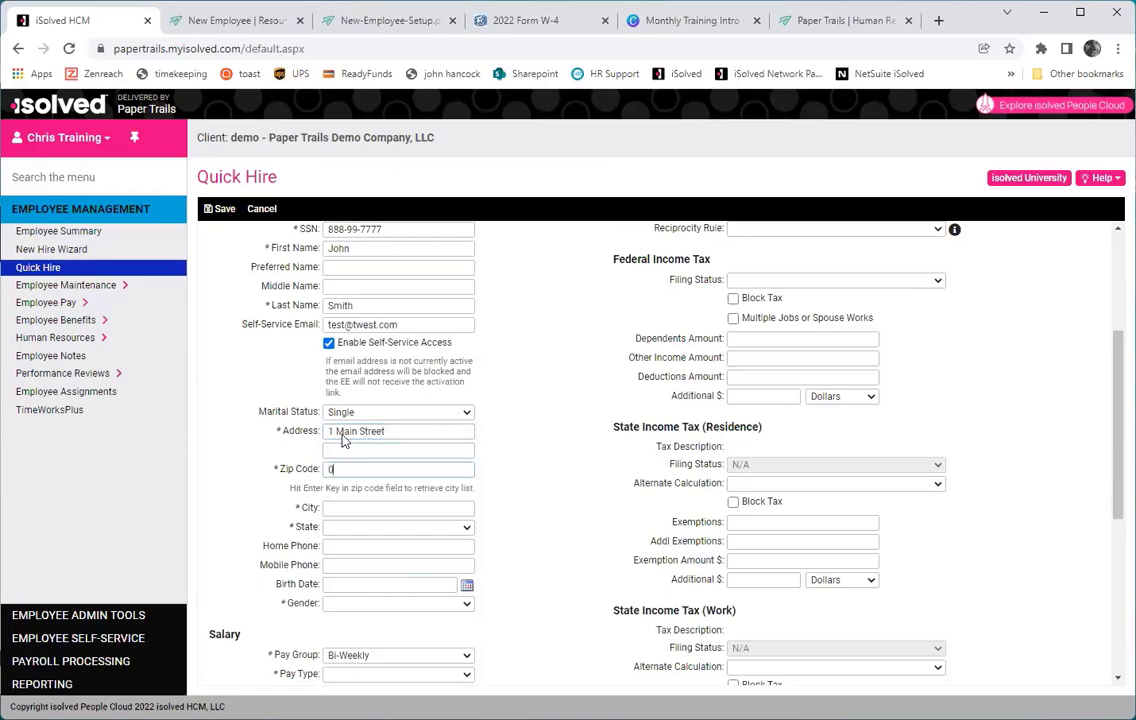
type("4043")
key("Return")
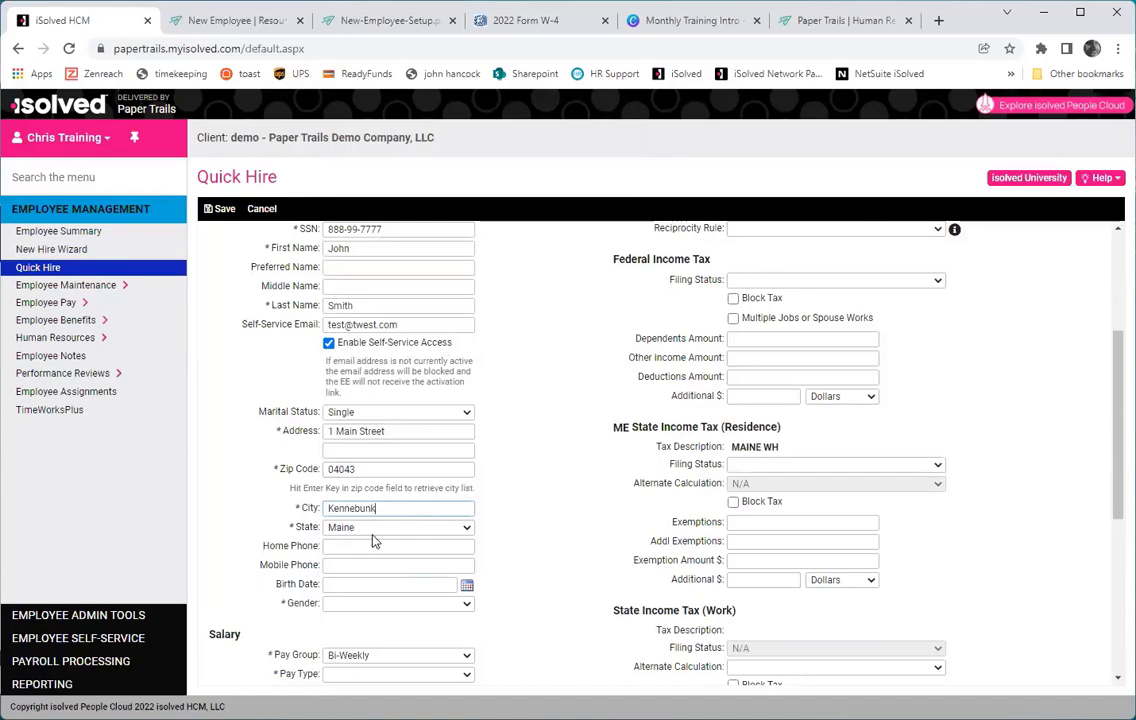
Enter the employee's birth date and set gender to Male.
scroll(320, 510, "down", 1)
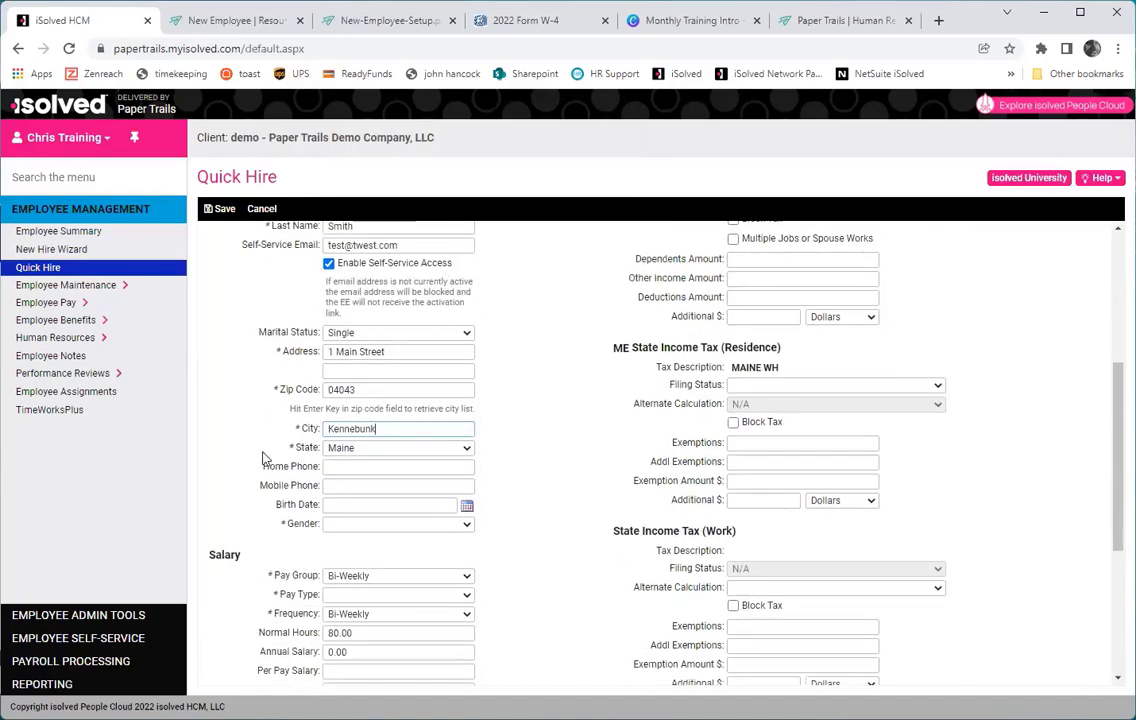
left_click(351, 507)
type("1/1")
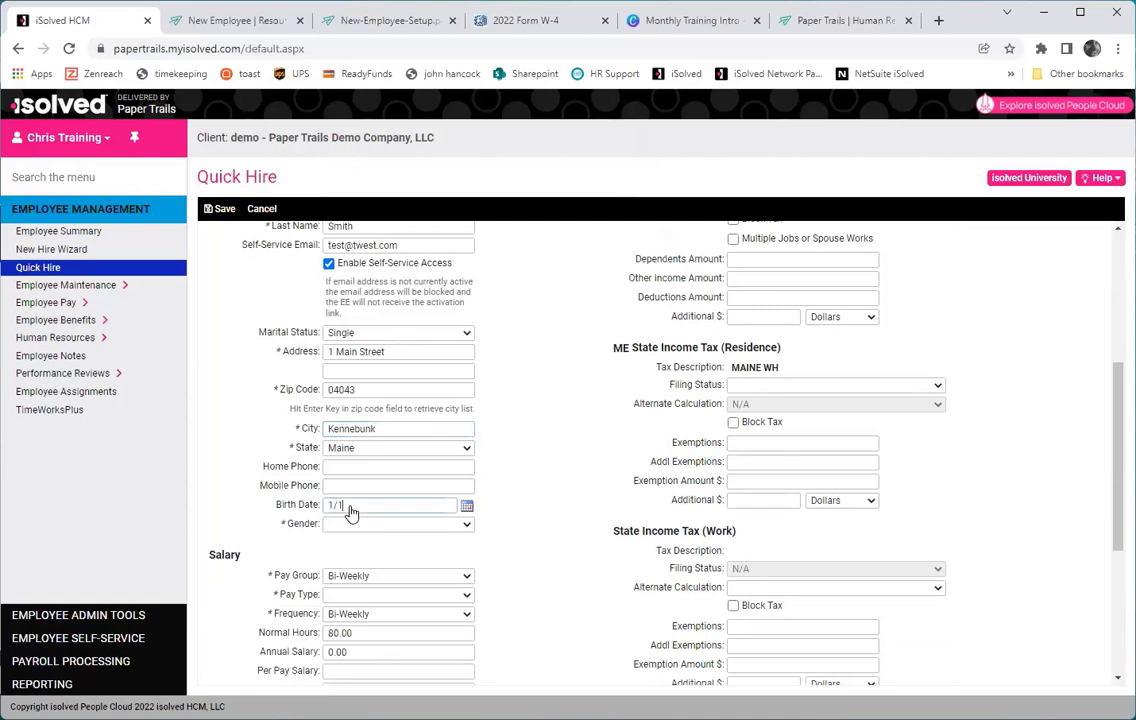
type("/80")
scroll(370, 535, "up", 1)
scroll(390, 522, "down", 1)
left_click(385, 525)
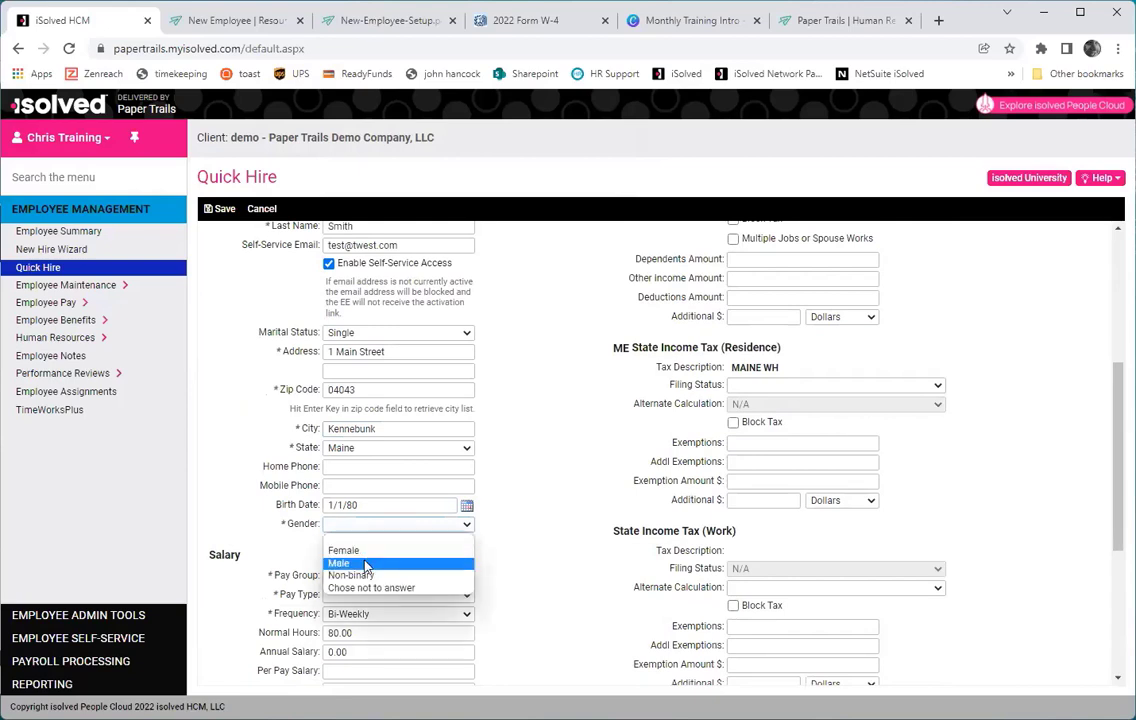
left_click(366, 564)
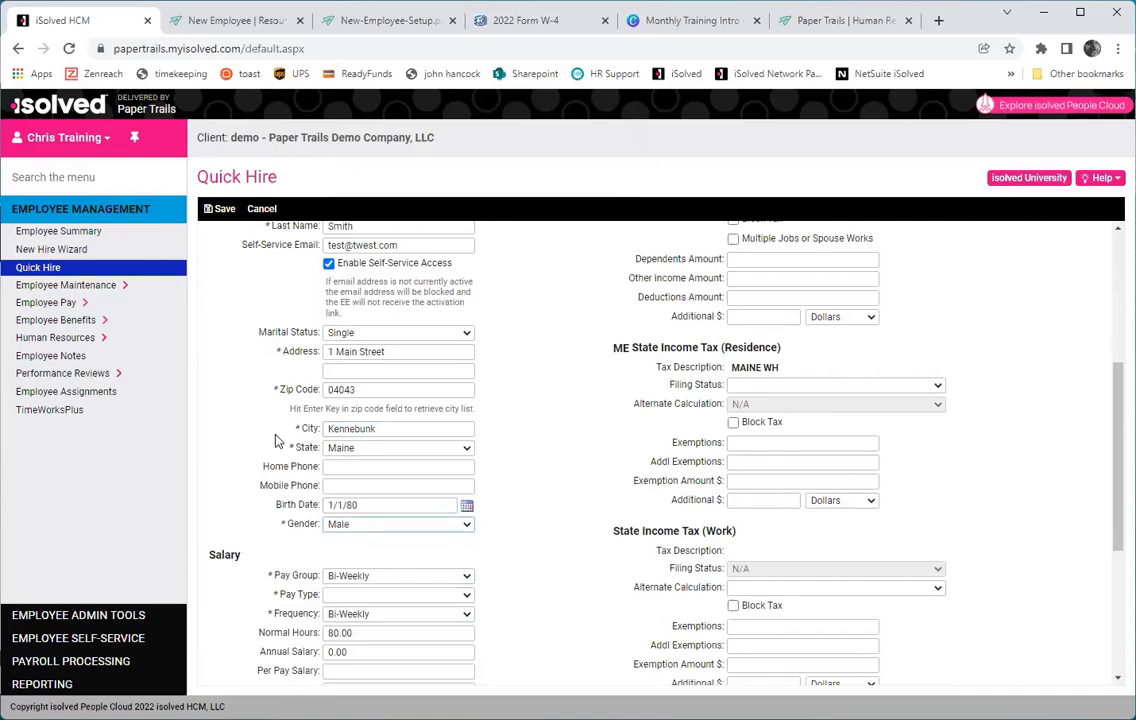
scroll(283, 490, "down", 2)
Keep pay group Bi-Weekly and set pay type Hourly at 18 per hour.
scroll(320, 496, "down", 2)
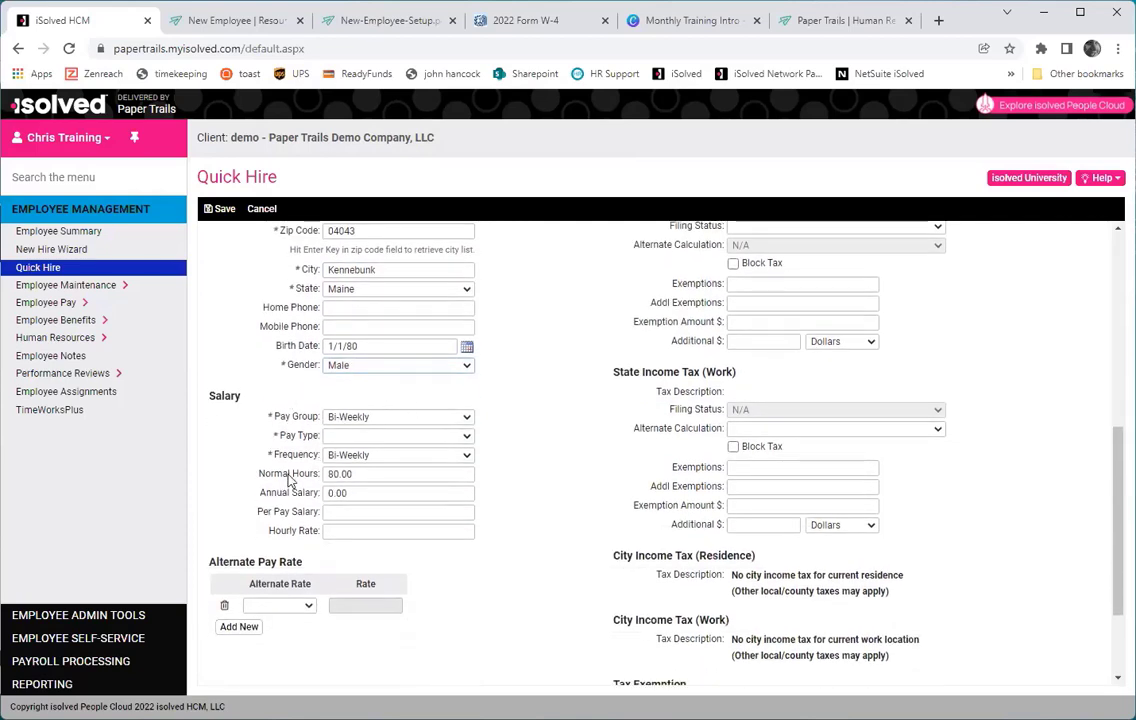
left_click(366, 418)
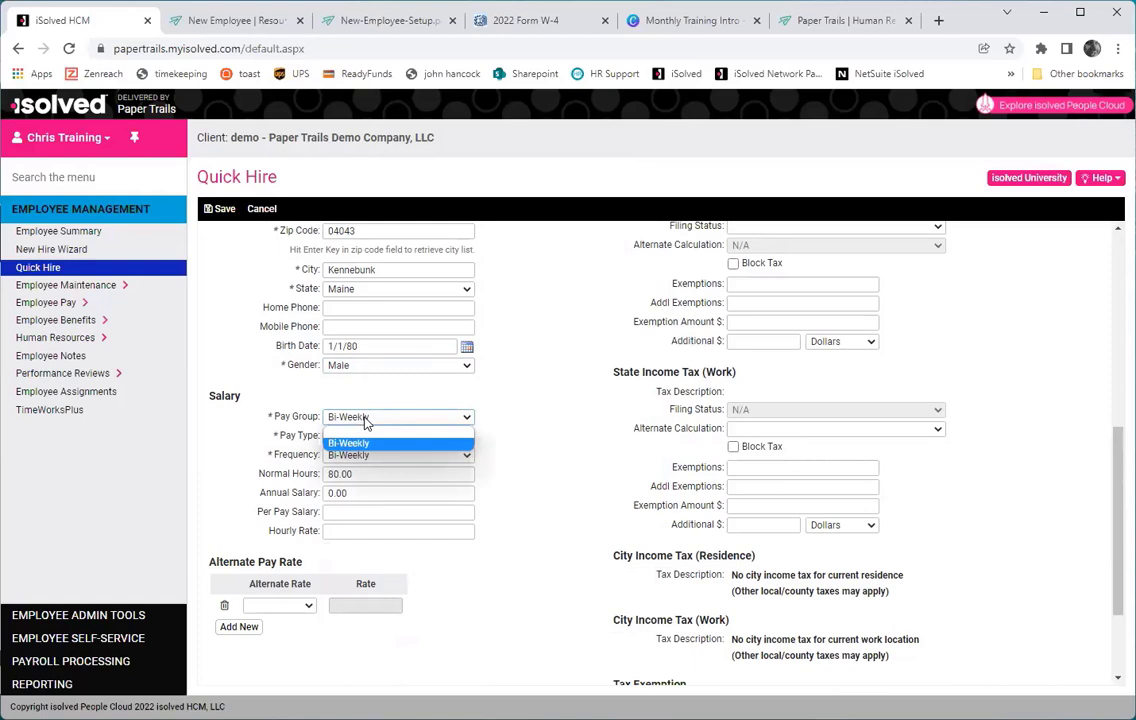
left_click(366, 422)
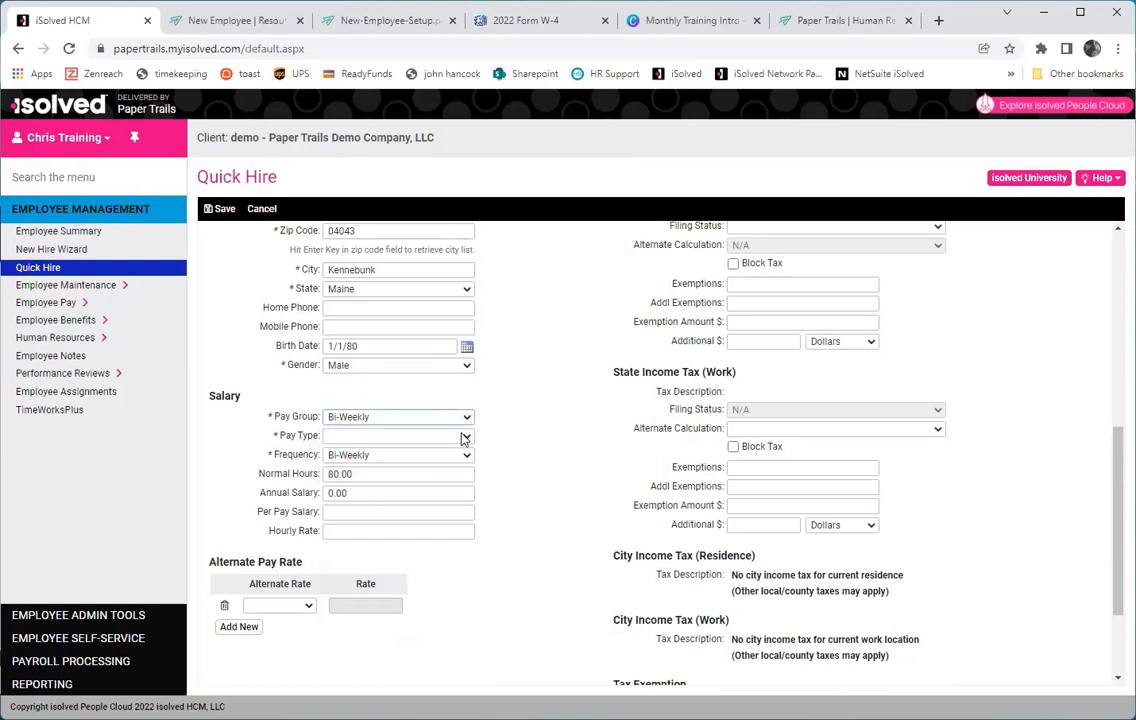
left_click(466, 436)
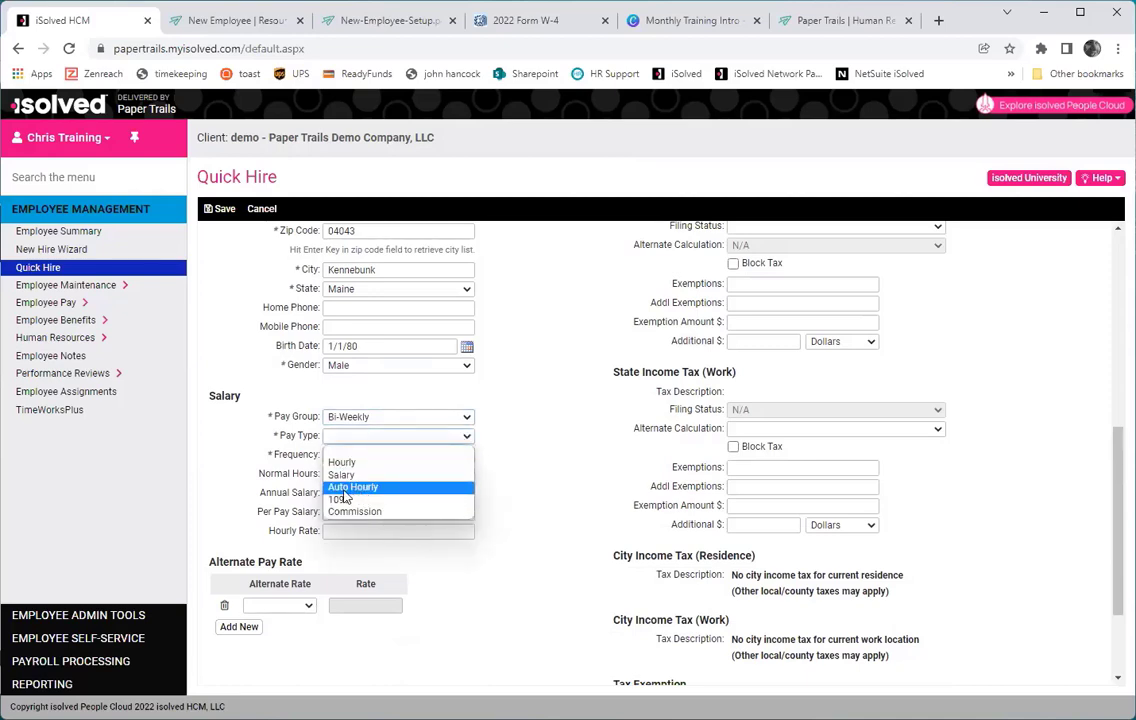
left_click(408, 464)
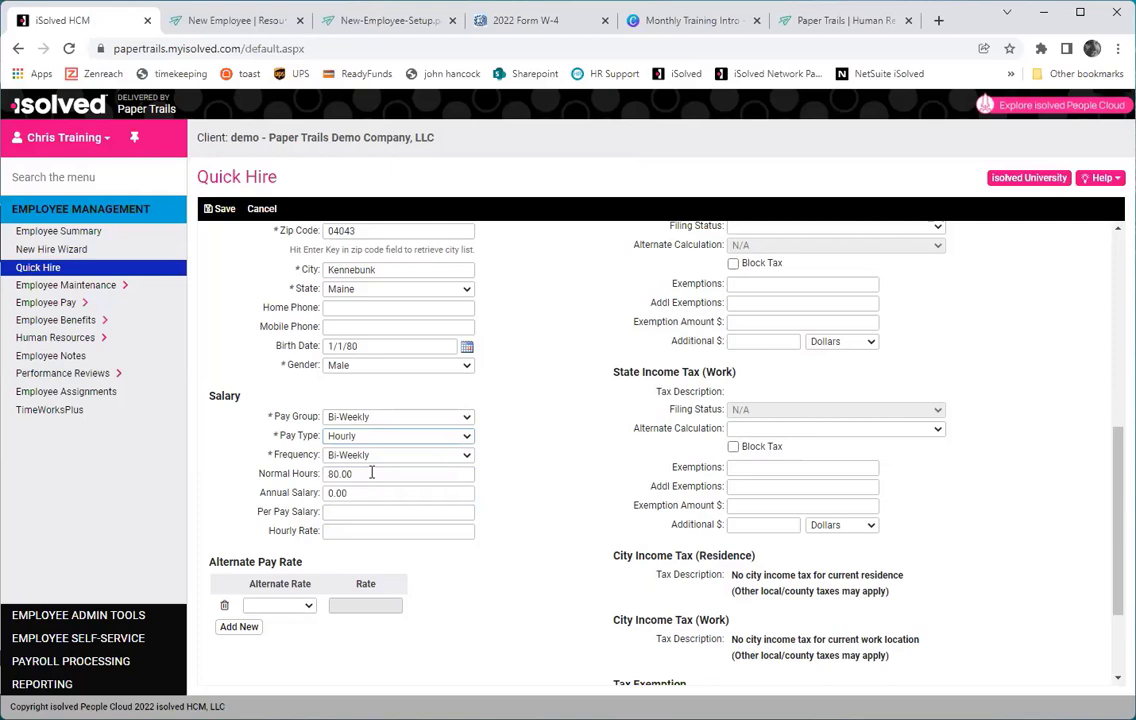
left_click(357, 529)
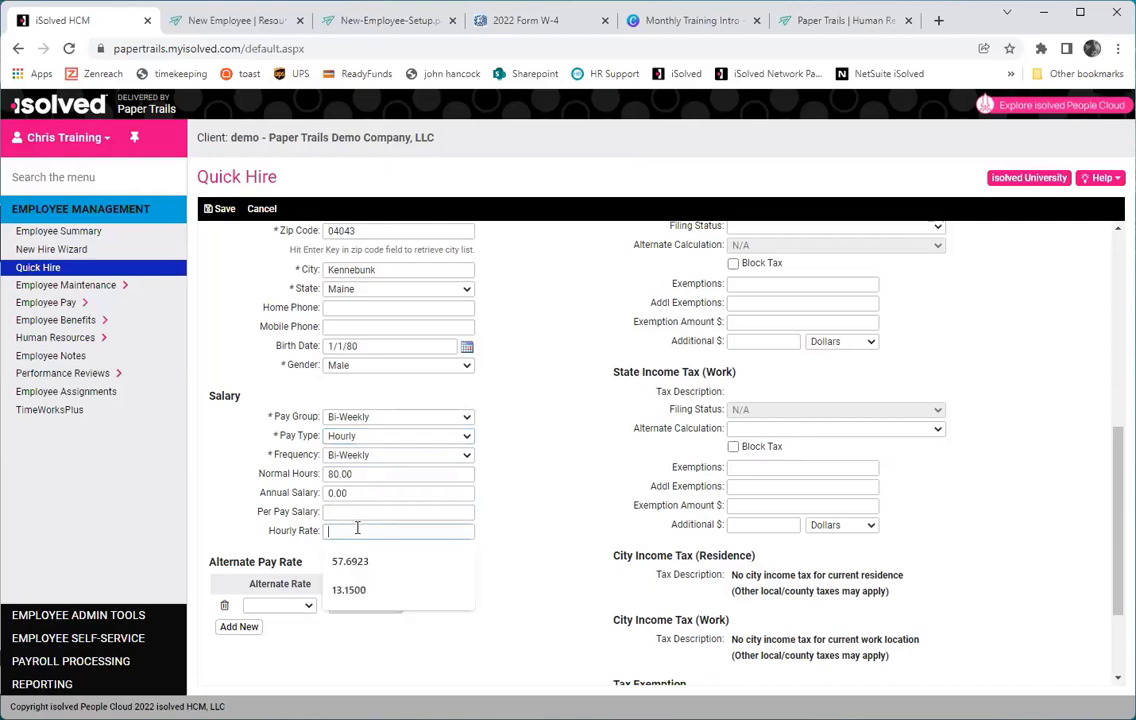
type("18")
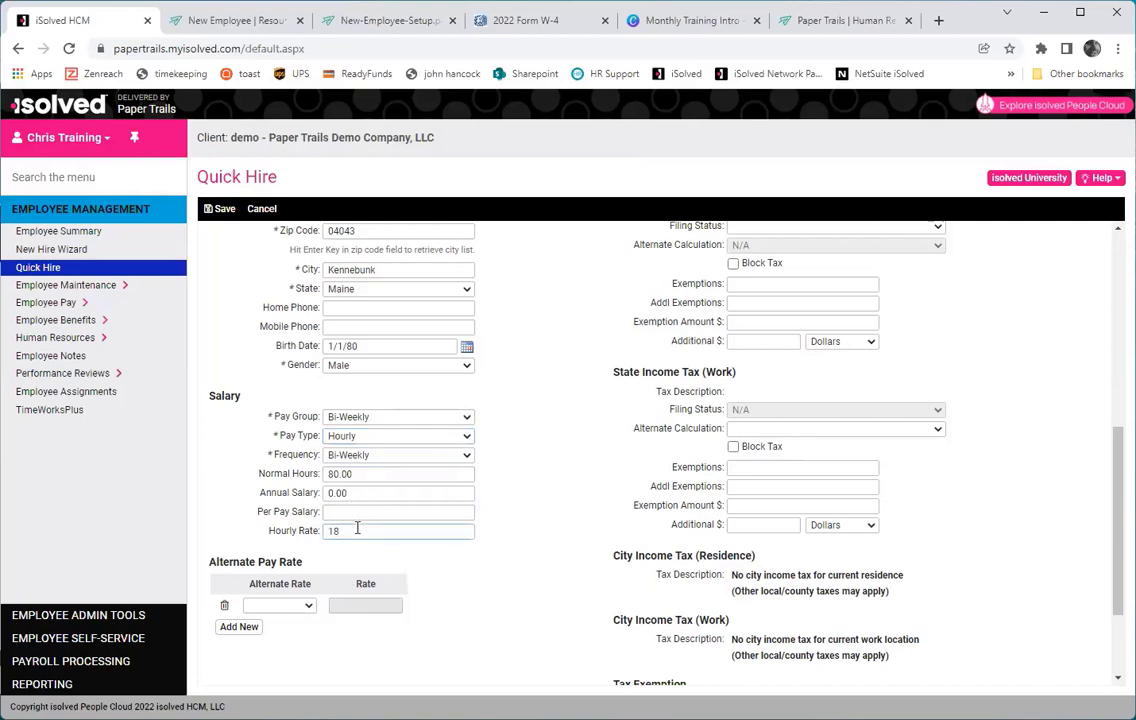
key("Tab")
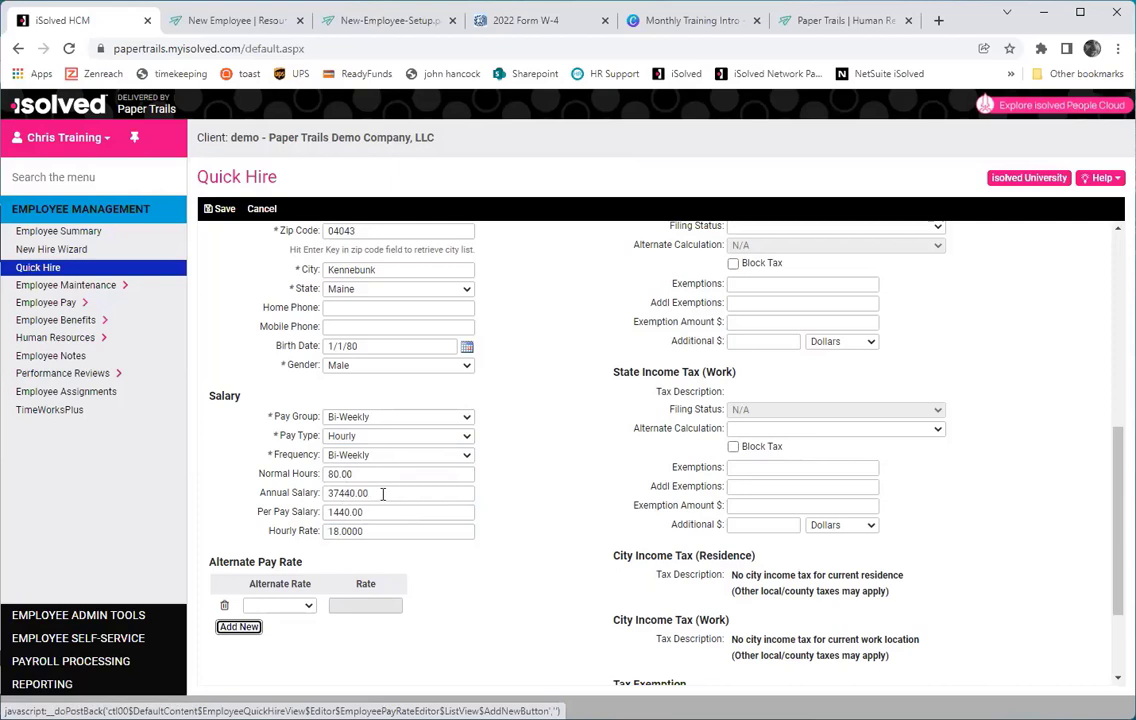
Change pay type to Salary with 45000 annual salary and 1730.78 per pay.
left_click(383, 439)
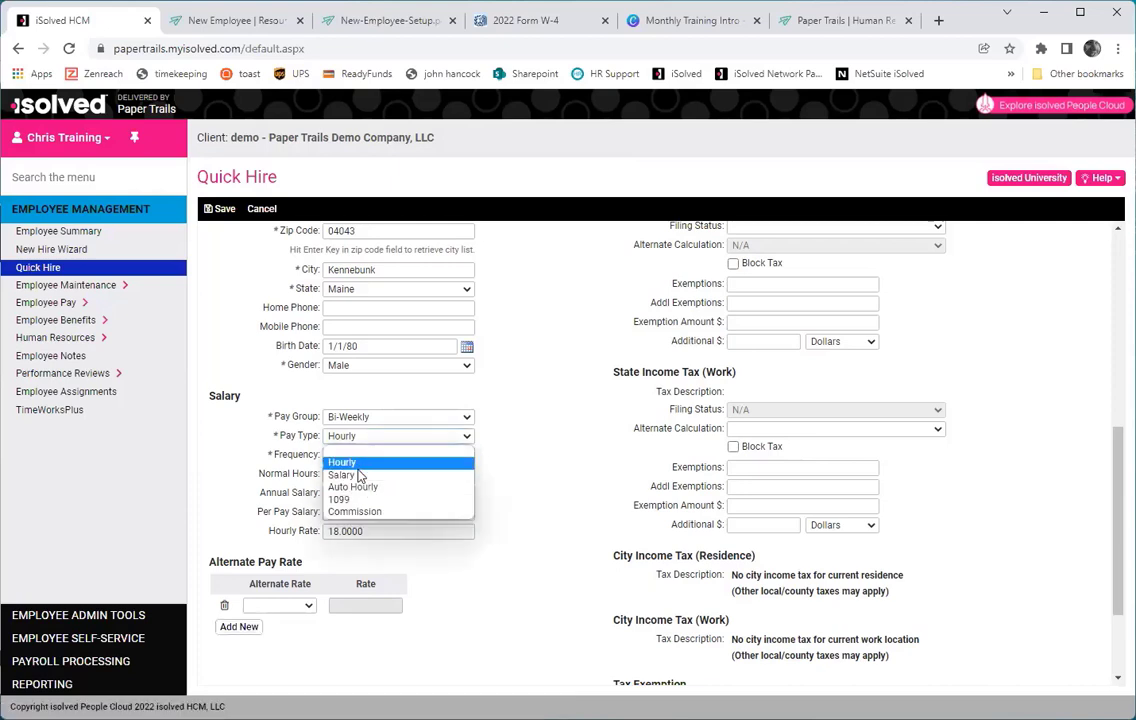
left_click(354, 476)
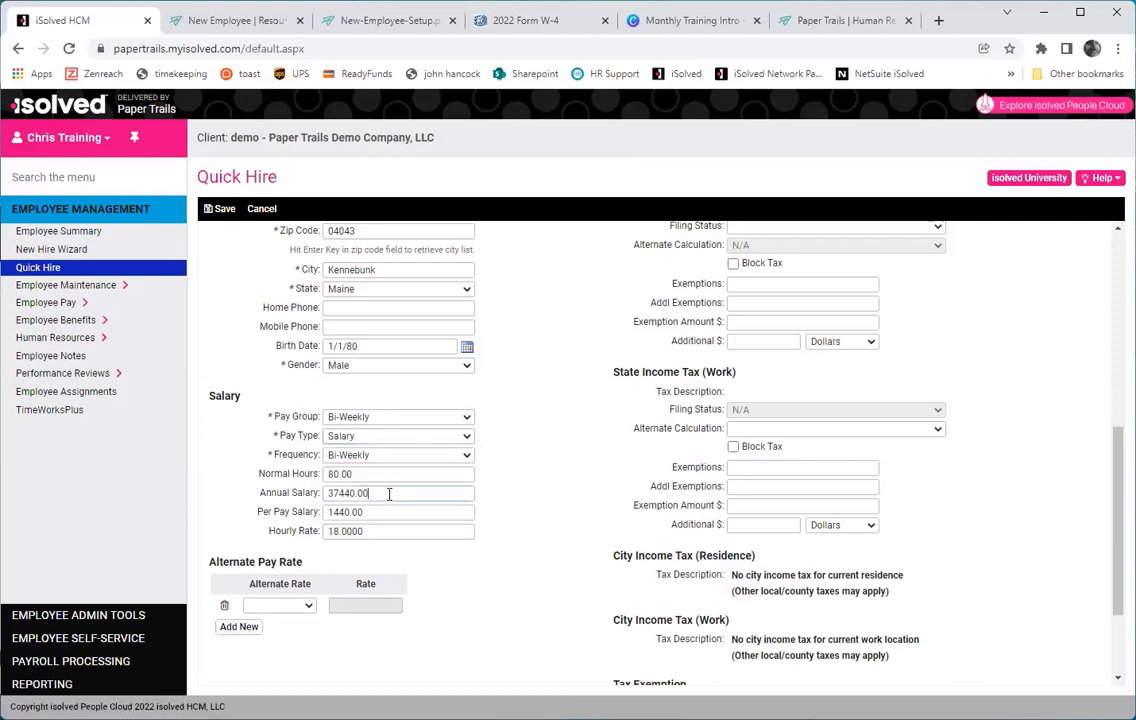
left_click_drag(379, 494, 323, 494)
type("45000")
left_click(427, 516)
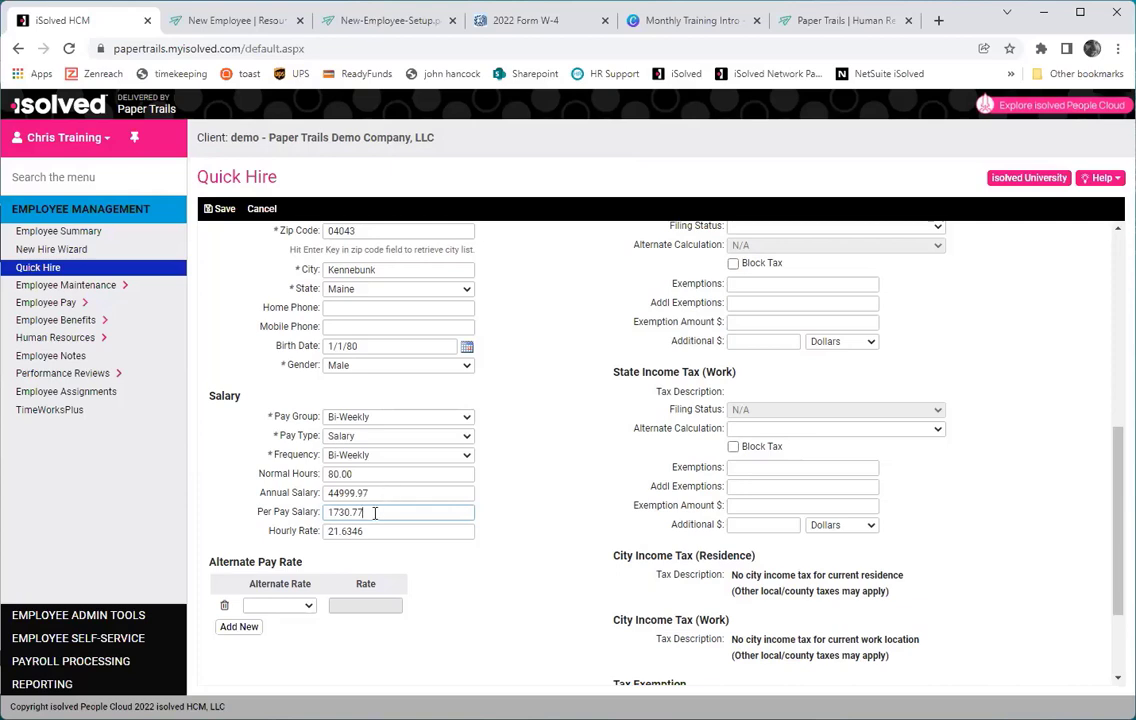
key("BackSpace")
left_click(388, 531)
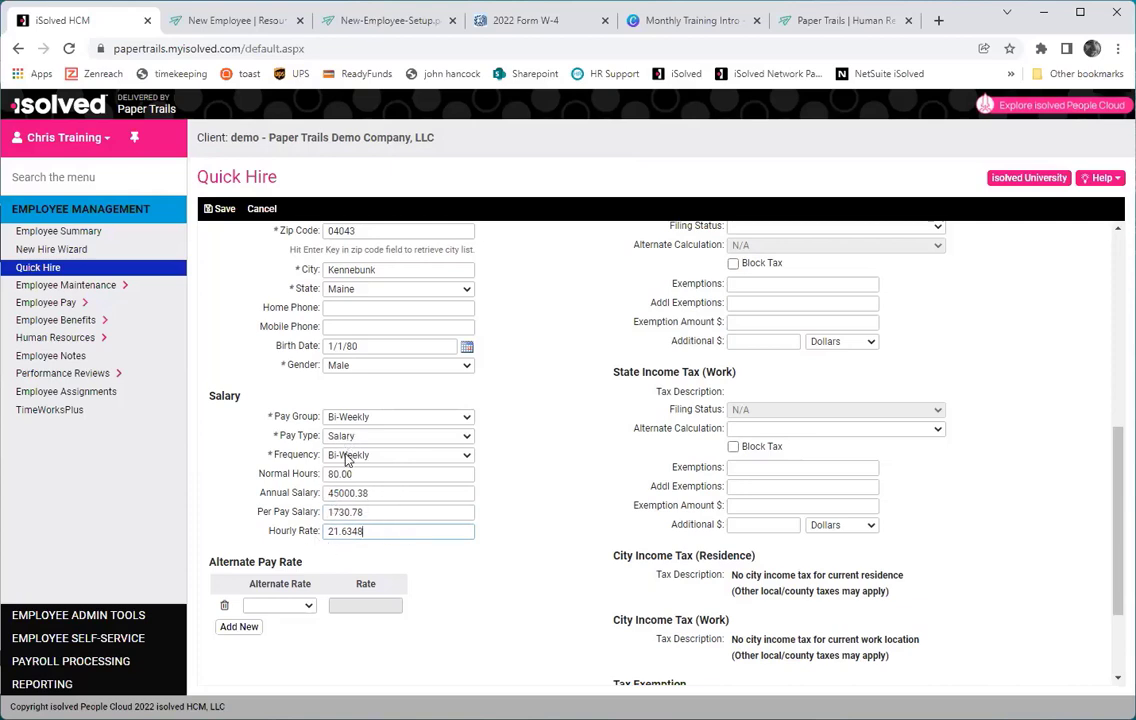
Check the Alternate Rate options, leaving the alternate rate unchanged.
left_click(309, 607)
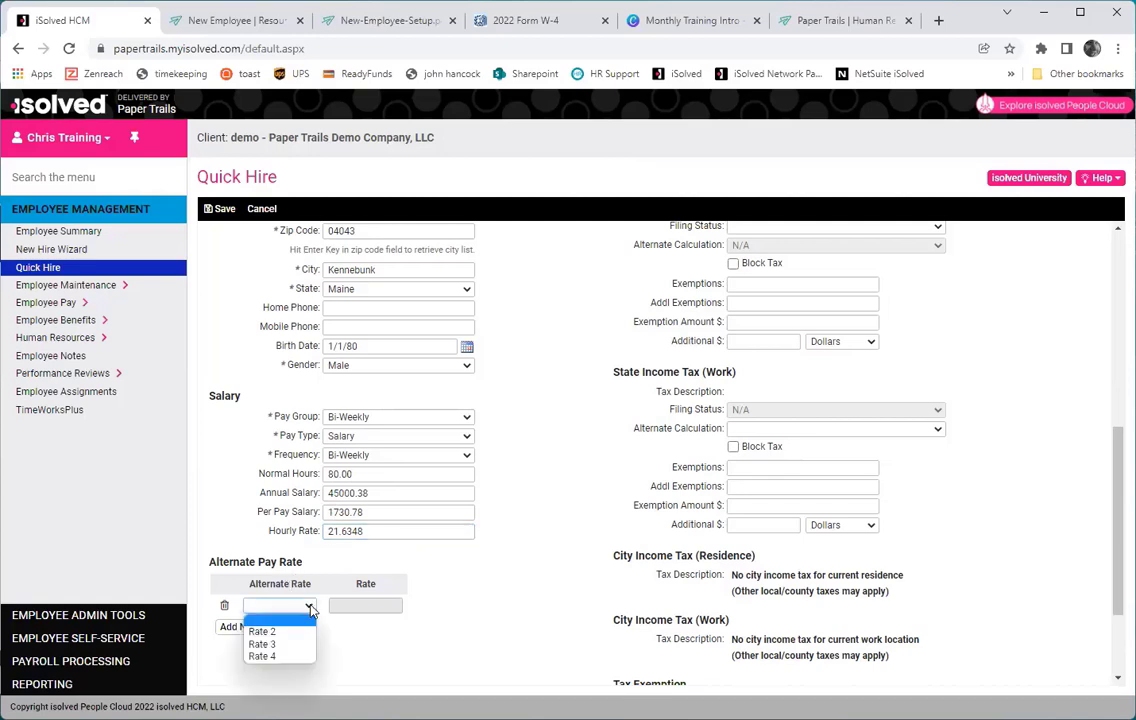
left_click(311, 609)
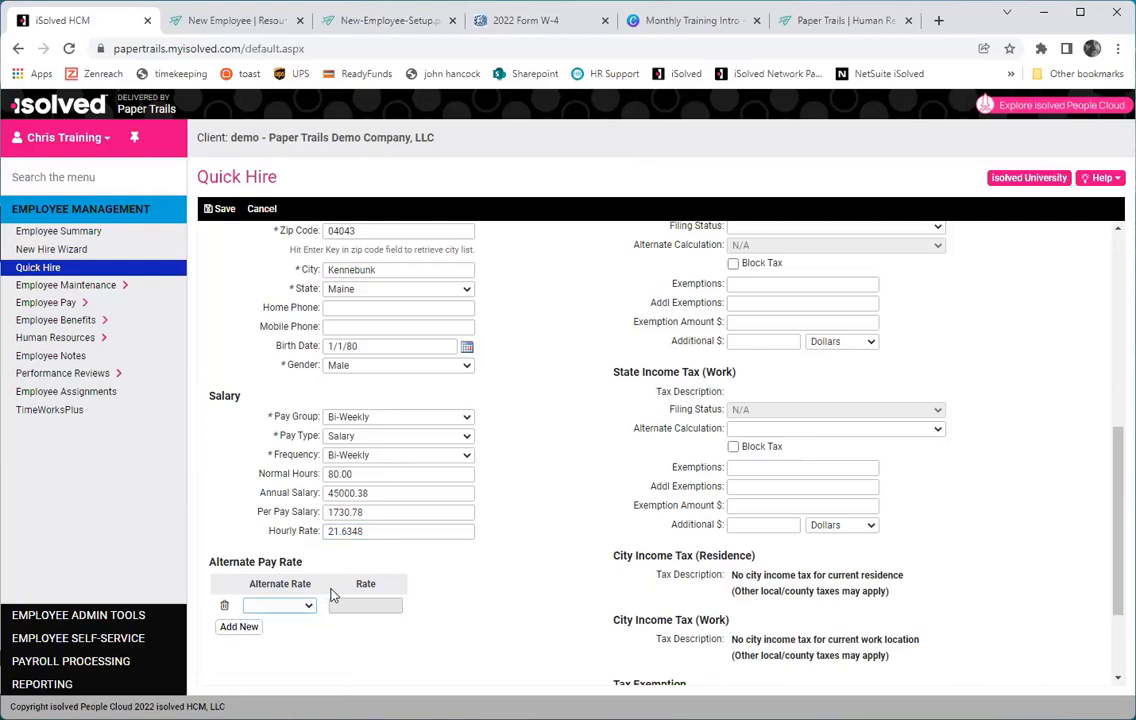
left_click(309, 609)
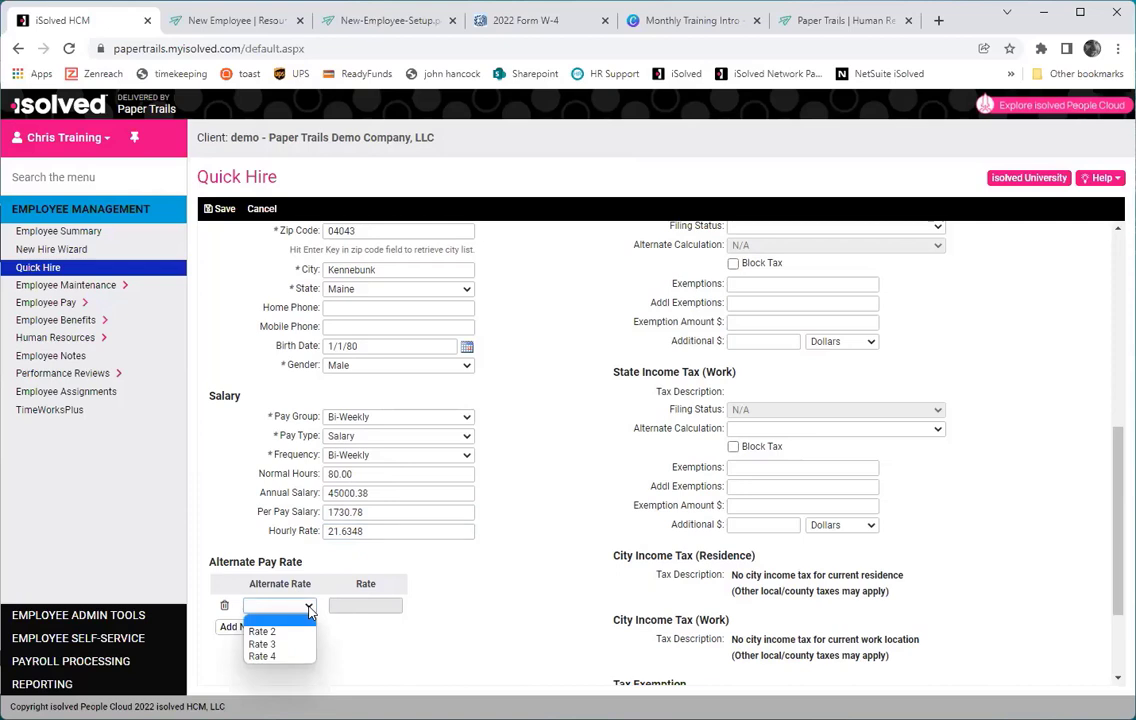
left_click(310, 612)
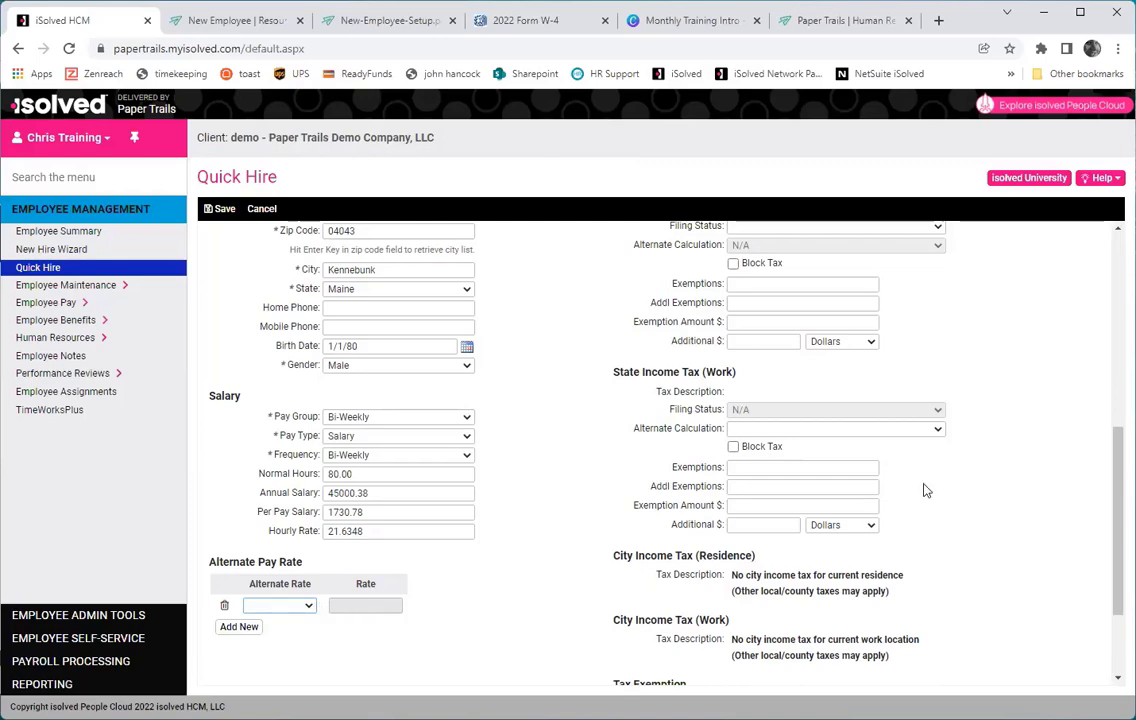
Set benefit class to 02 - Non-Executive and department to 20 - 20.
scroll(1100, 300, "up", 8)
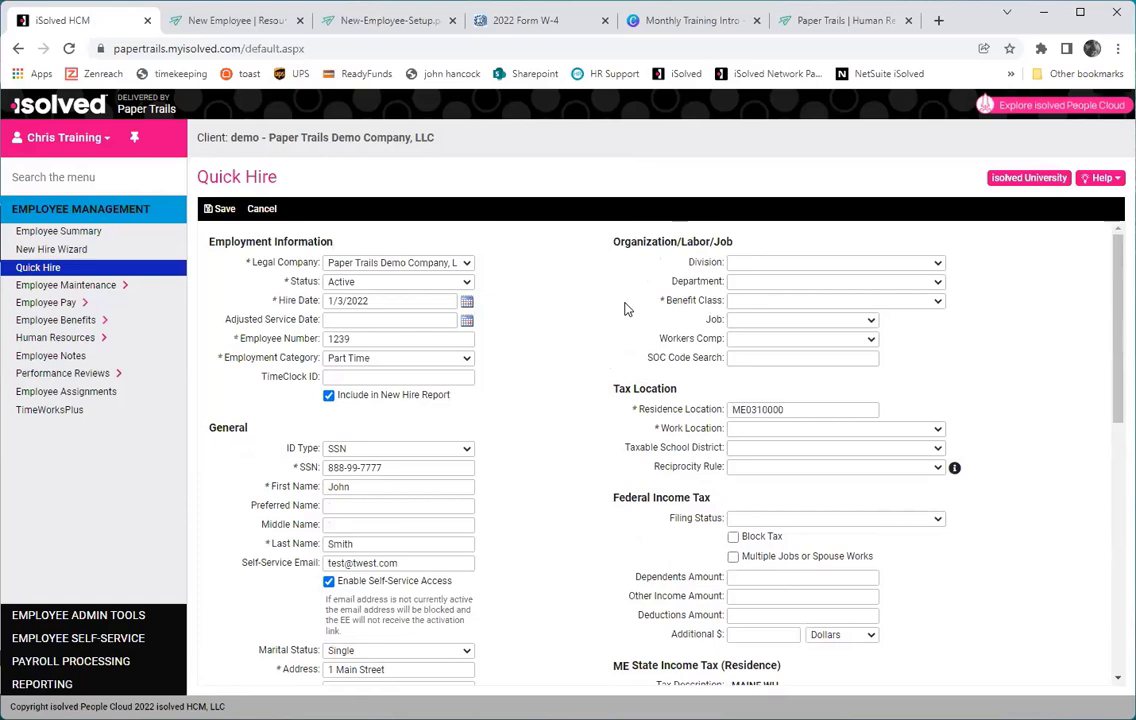
left_click(760, 301)
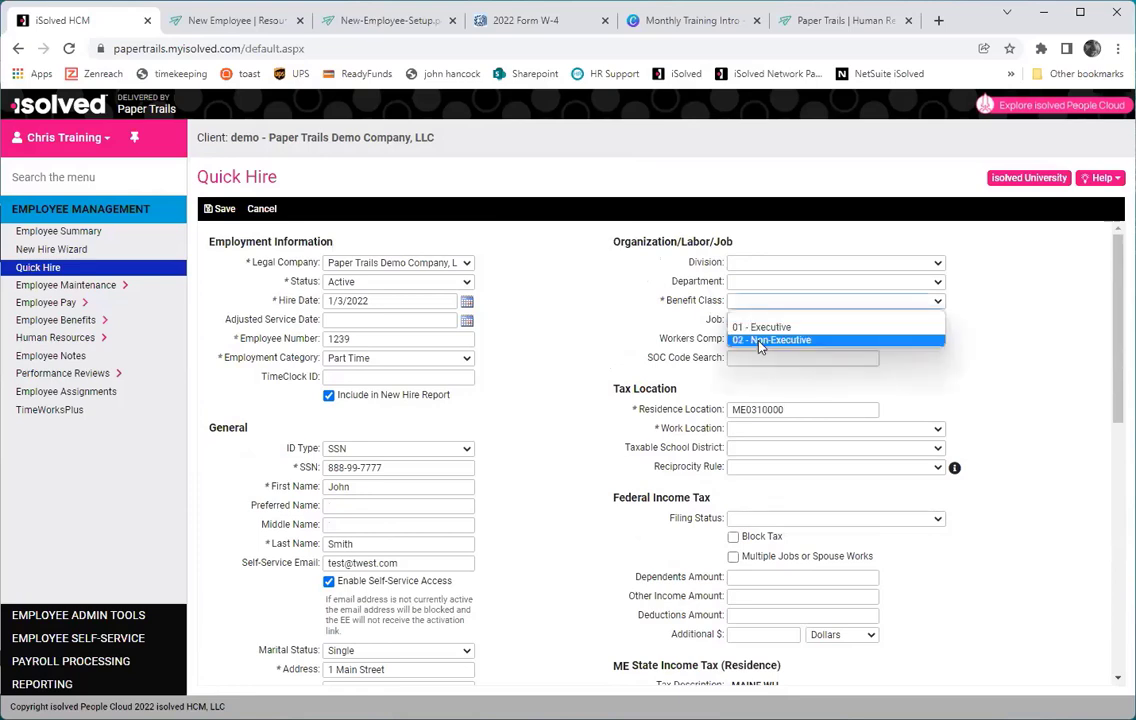
left_click(760, 341)
left_click(765, 284)
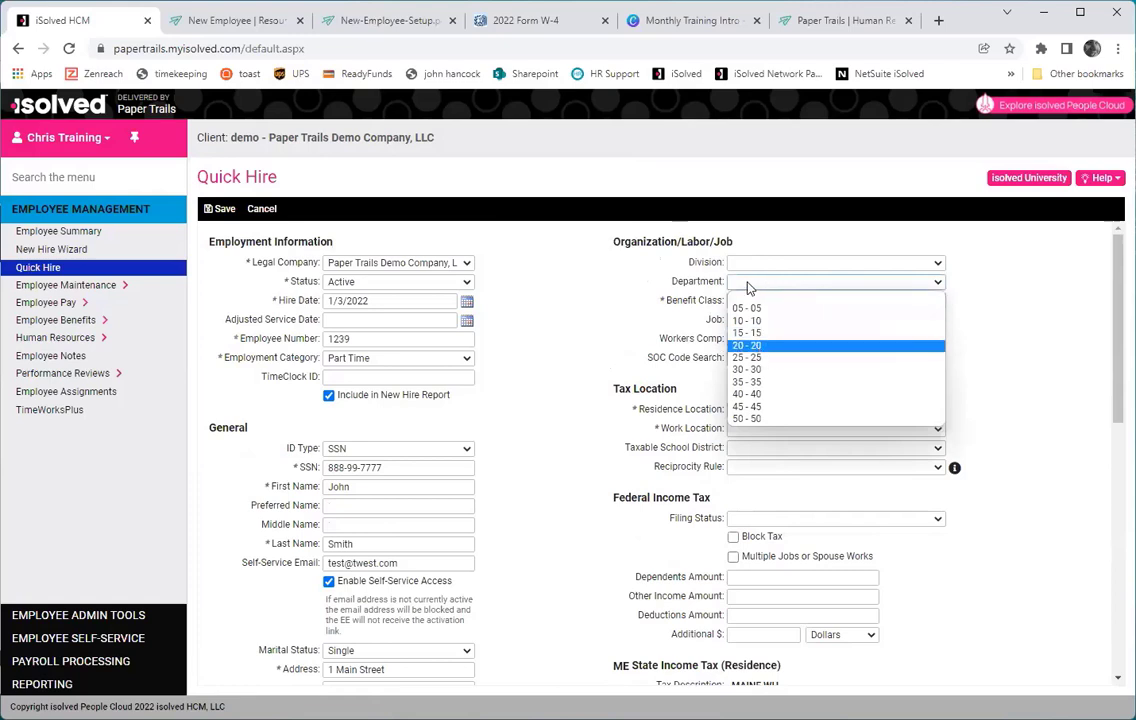
left_click(757, 346)
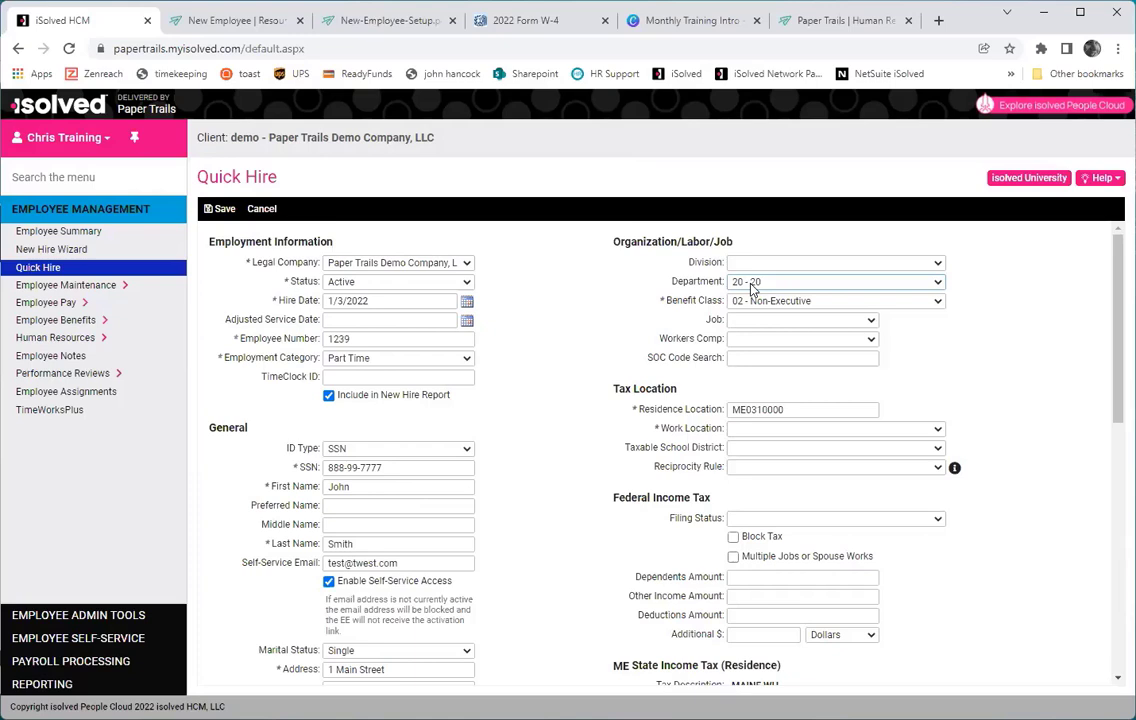
Set workers comp to 0042 - Landscaping and work location to CA - Saint Helena, CA.
left_click(771, 343)
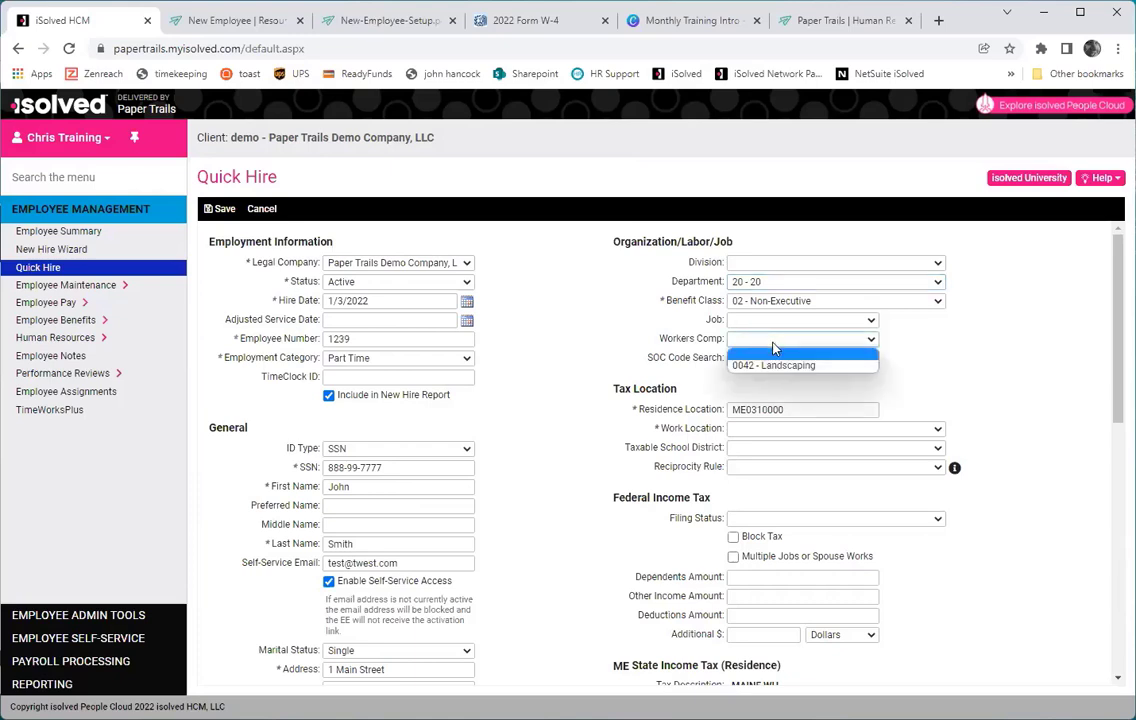
left_click(788, 364)
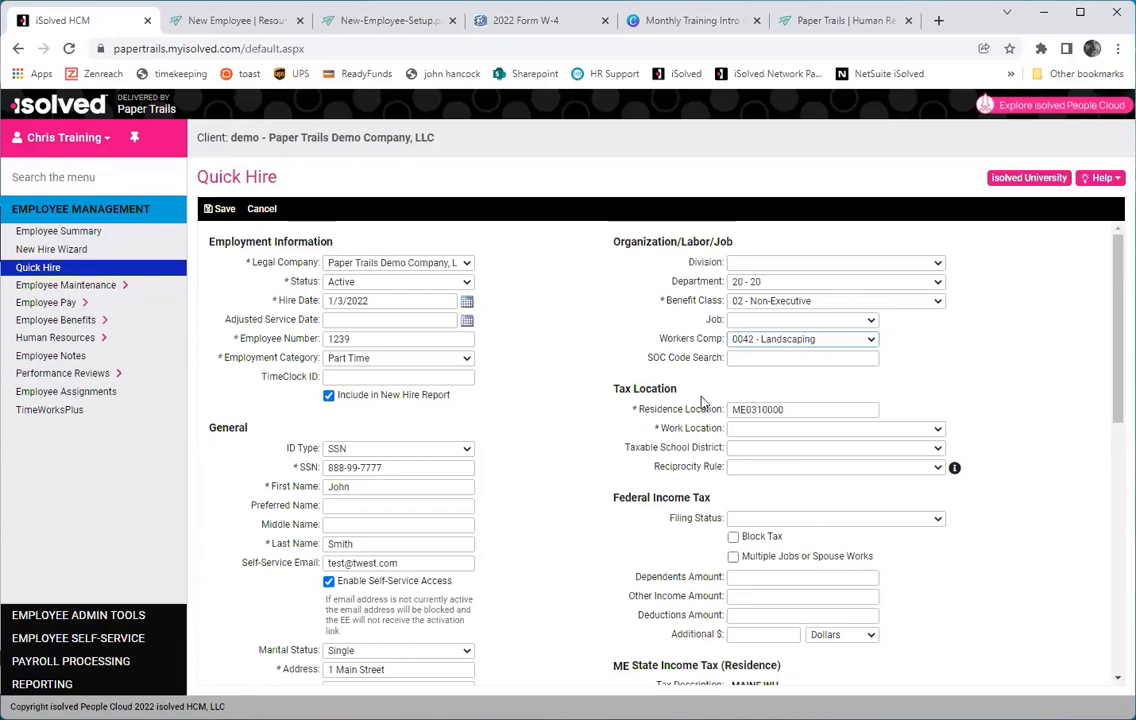
left_click(746, 431)
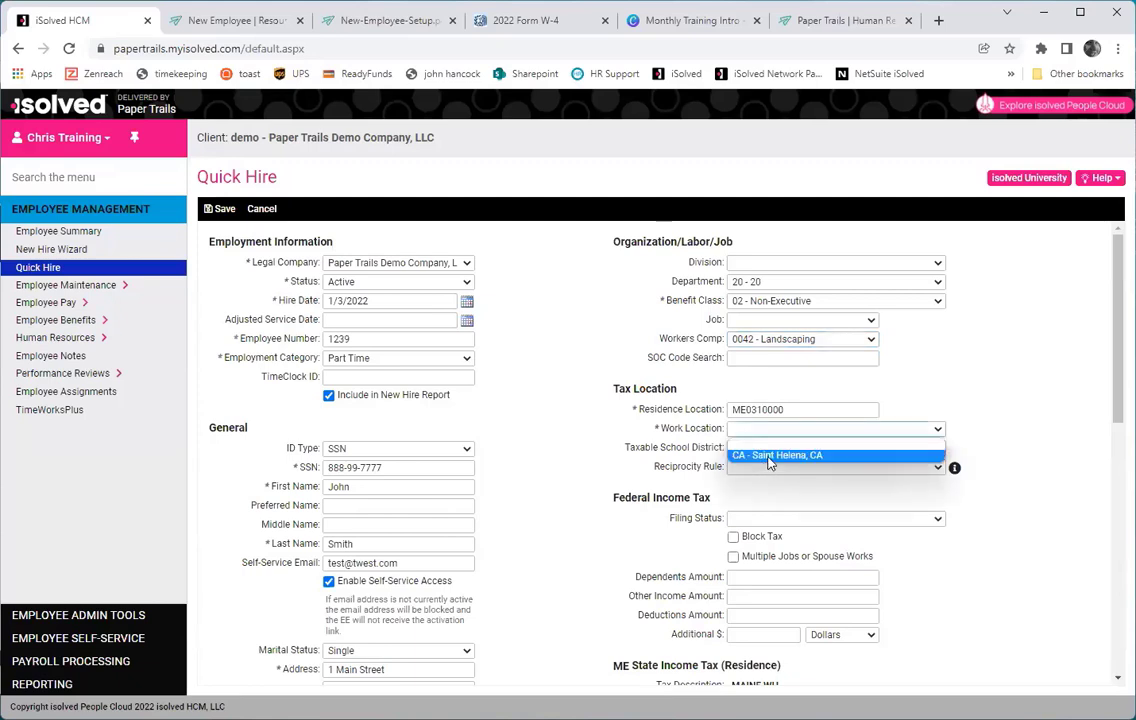
left_click(769, 457)
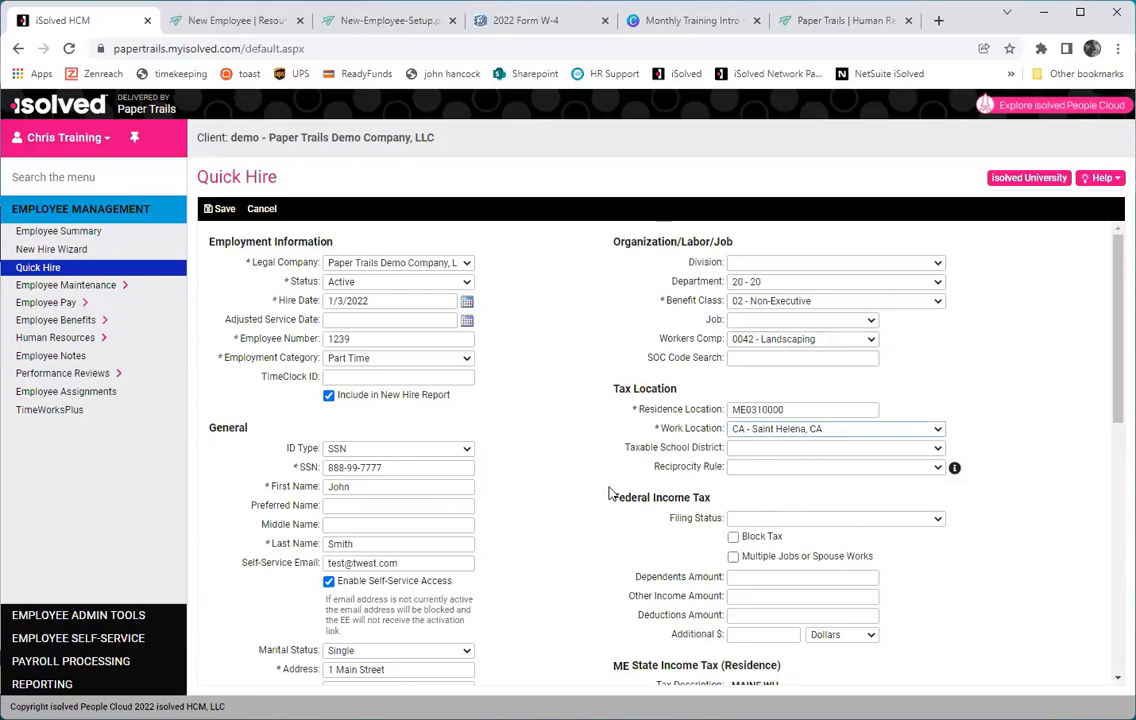
Choose Single or Married Filing Separately for federal filing status and ME - Single/Head of Household for Maine.
scroll(786, 423, "down", 1)
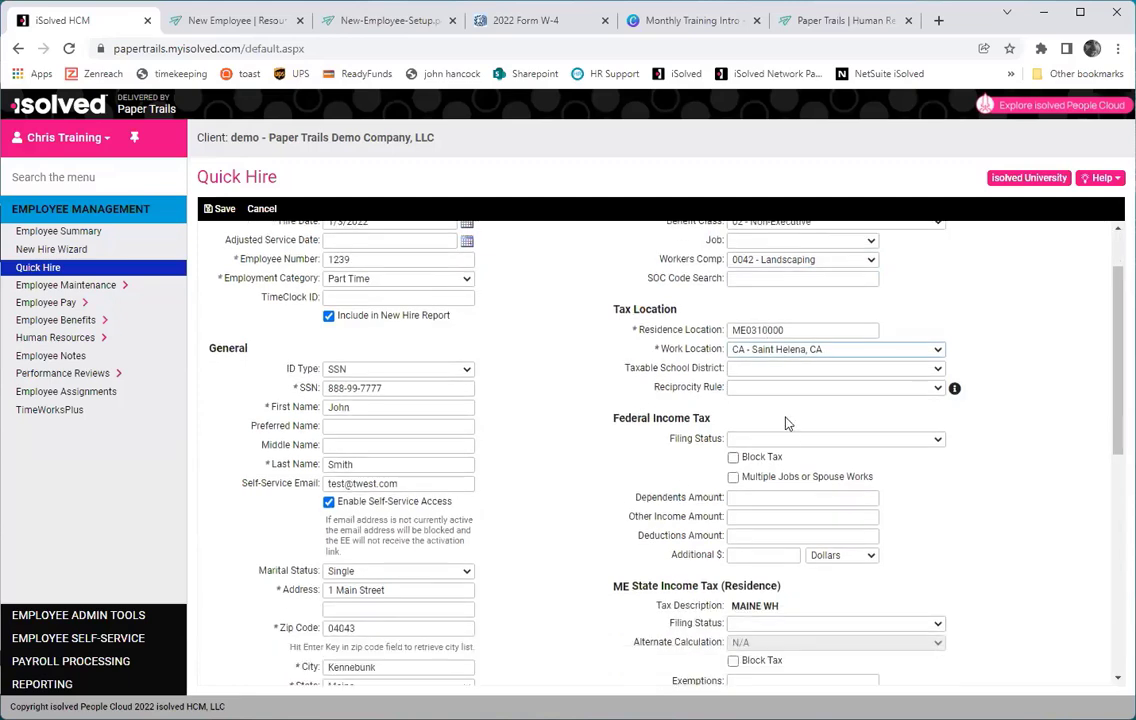
left_click(865, 440)
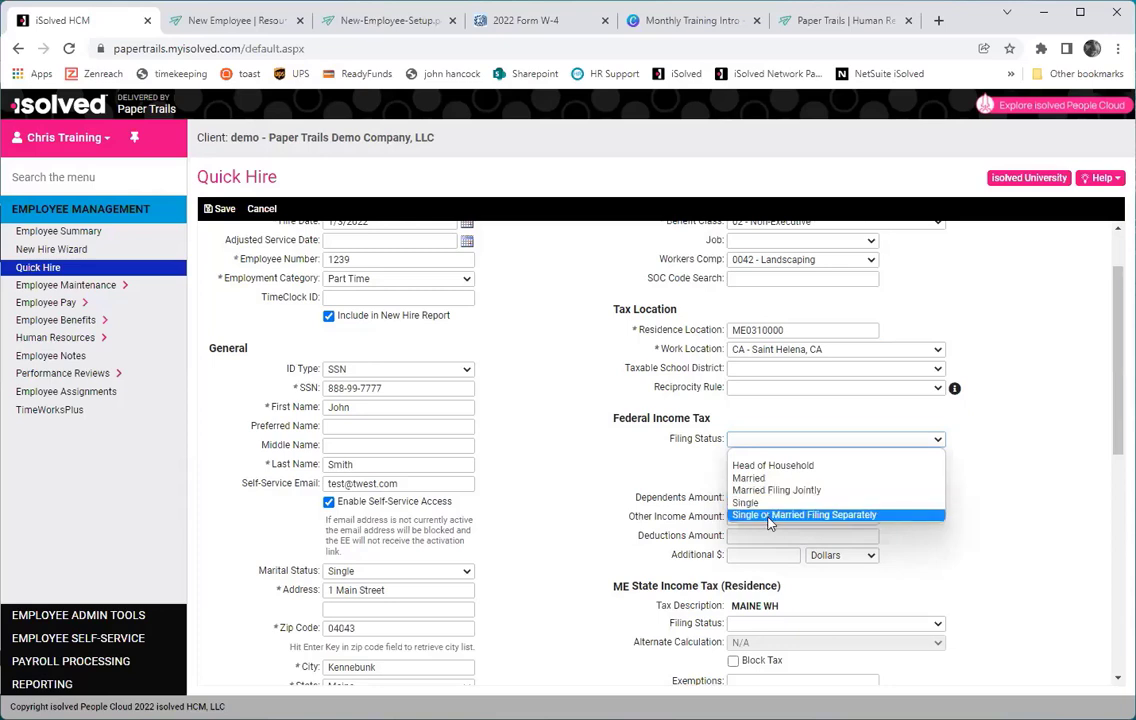
left_click(770, 516)
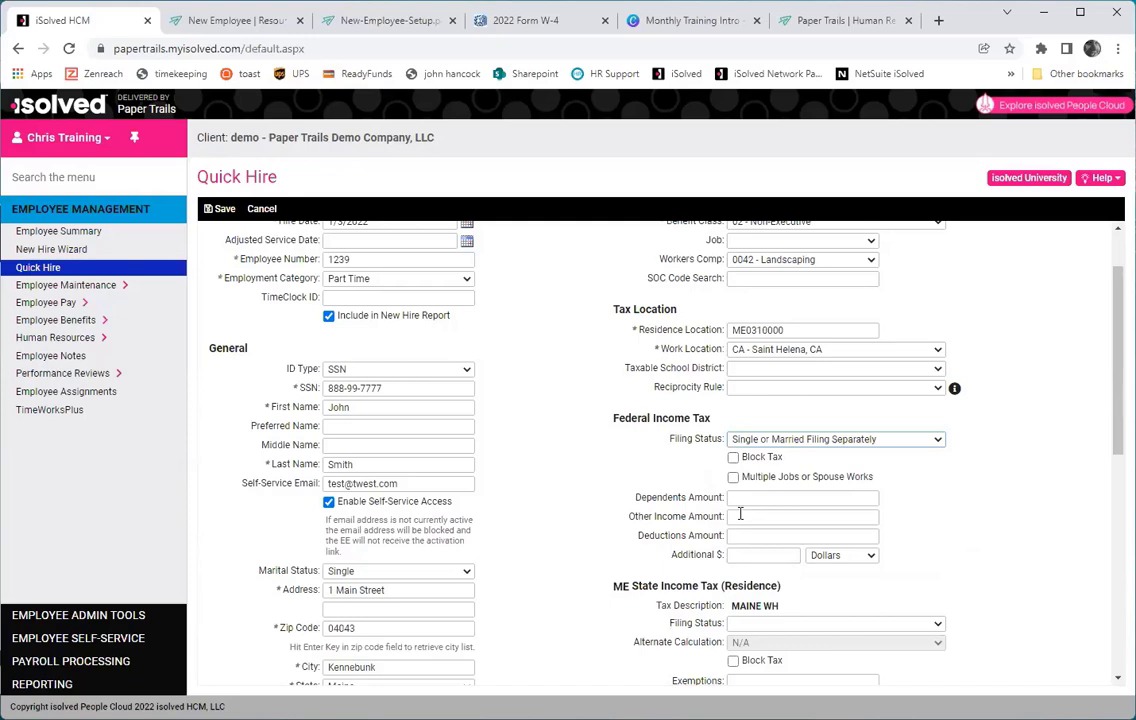
scroll(610, 518, "down", 1)
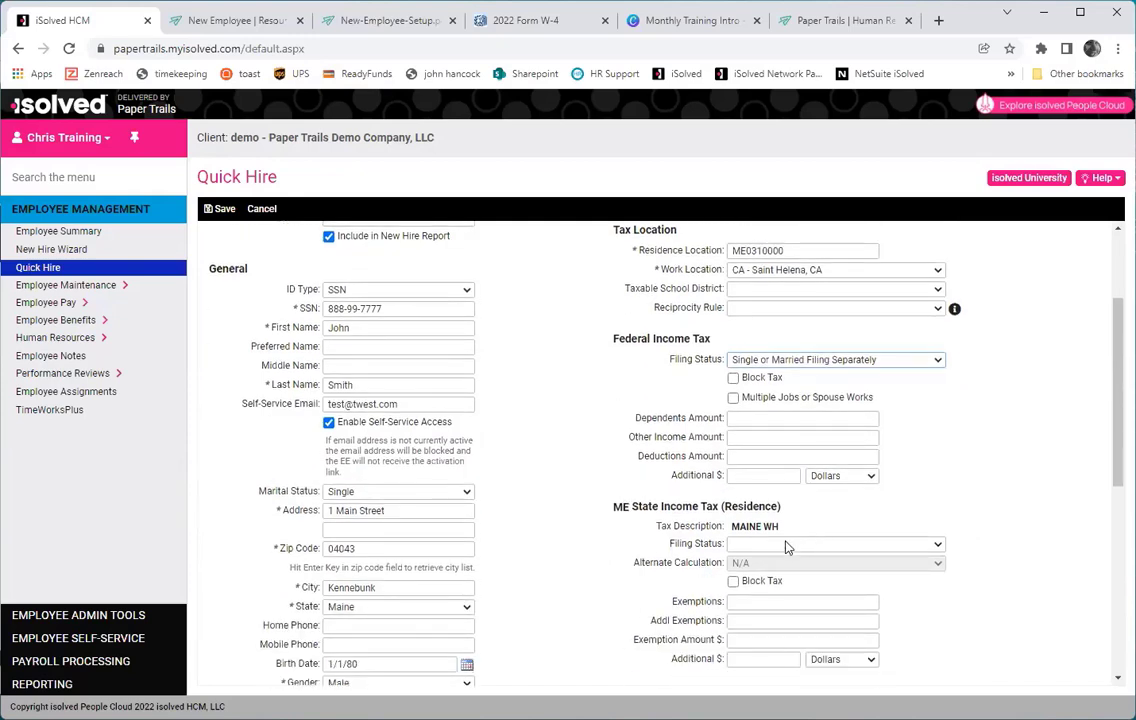
left_click(785, 545)
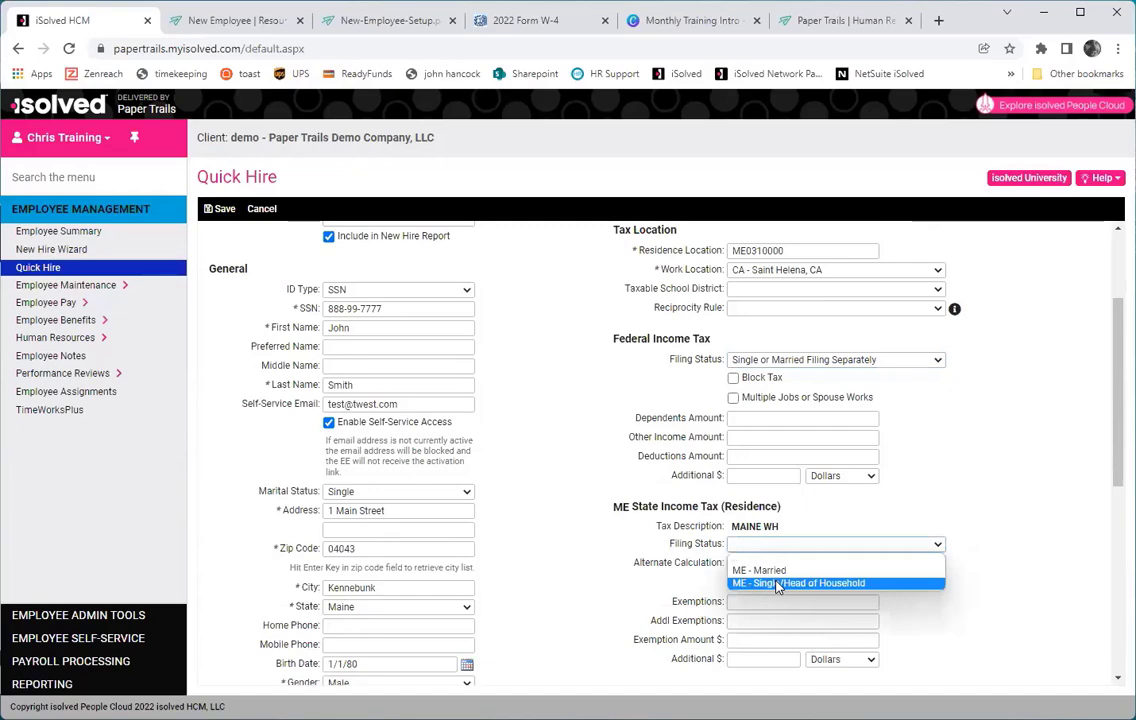
left_click(779, 584)
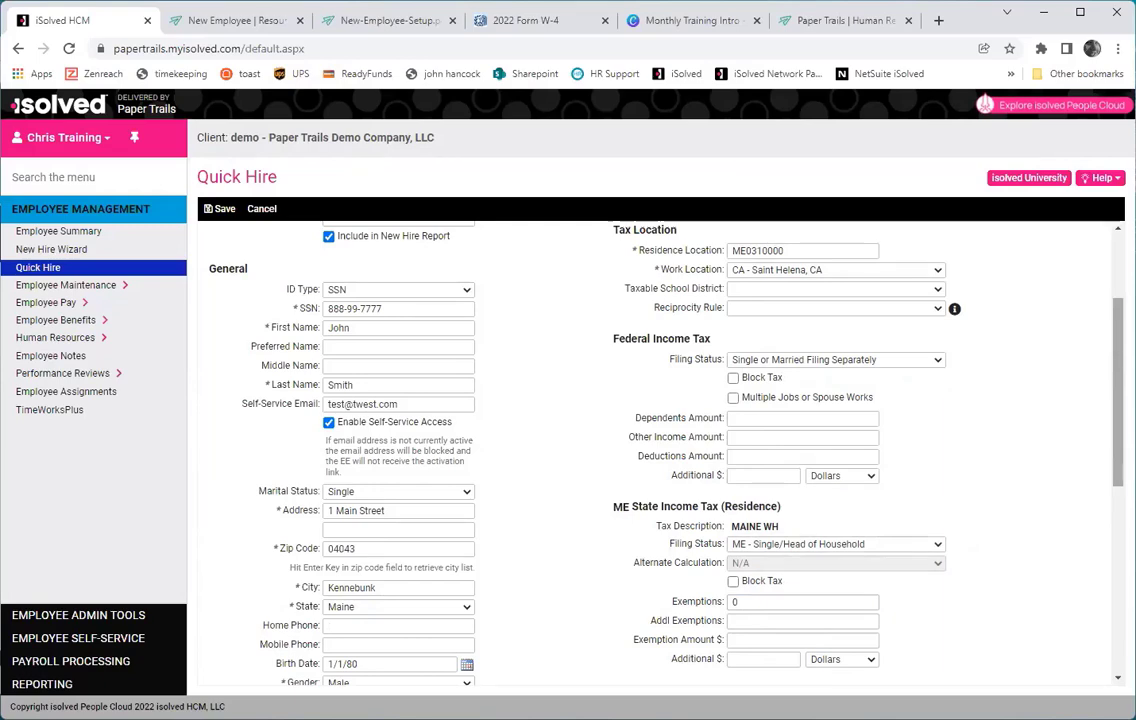
scroll(660, 450, "down", 5)
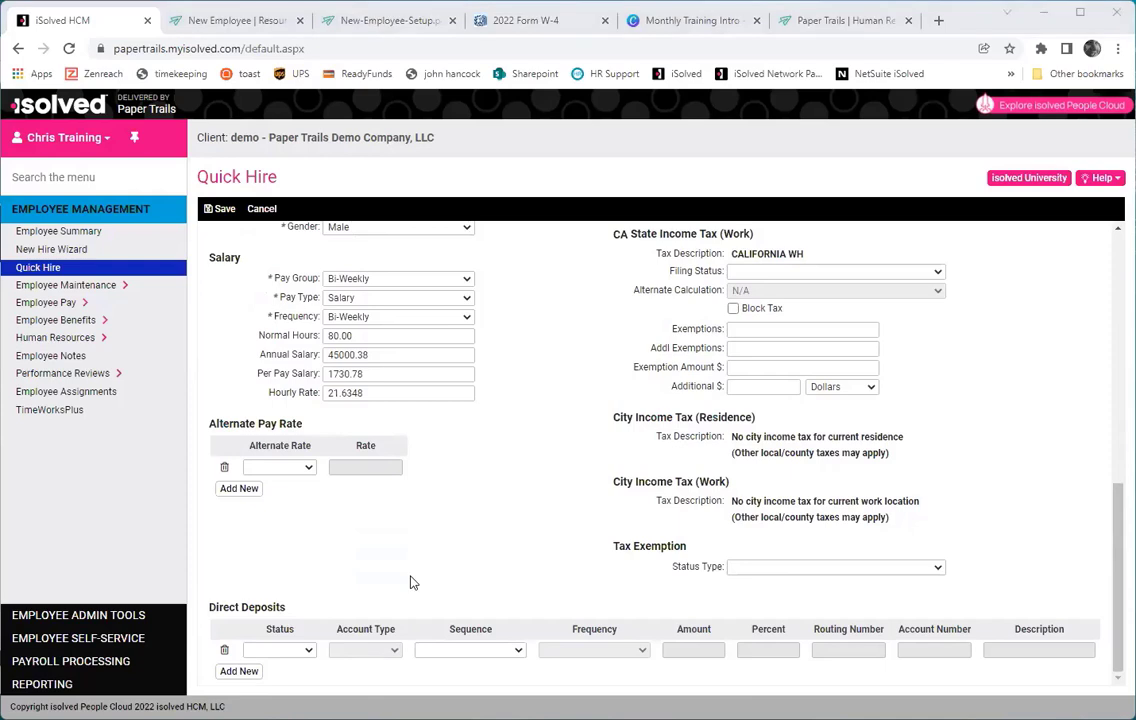
Make the first direct deposit Active, Checking, Remaining Net, and enter its routing and account numbers.
left_click(283, 652)
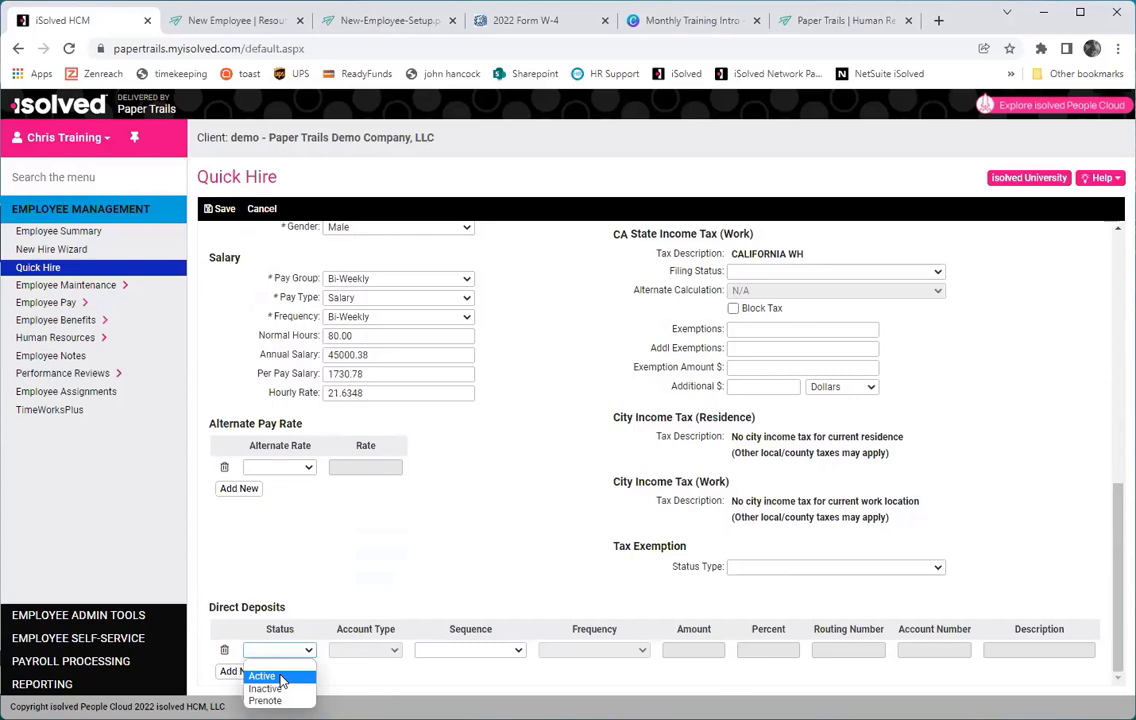
left_click(280, 677)
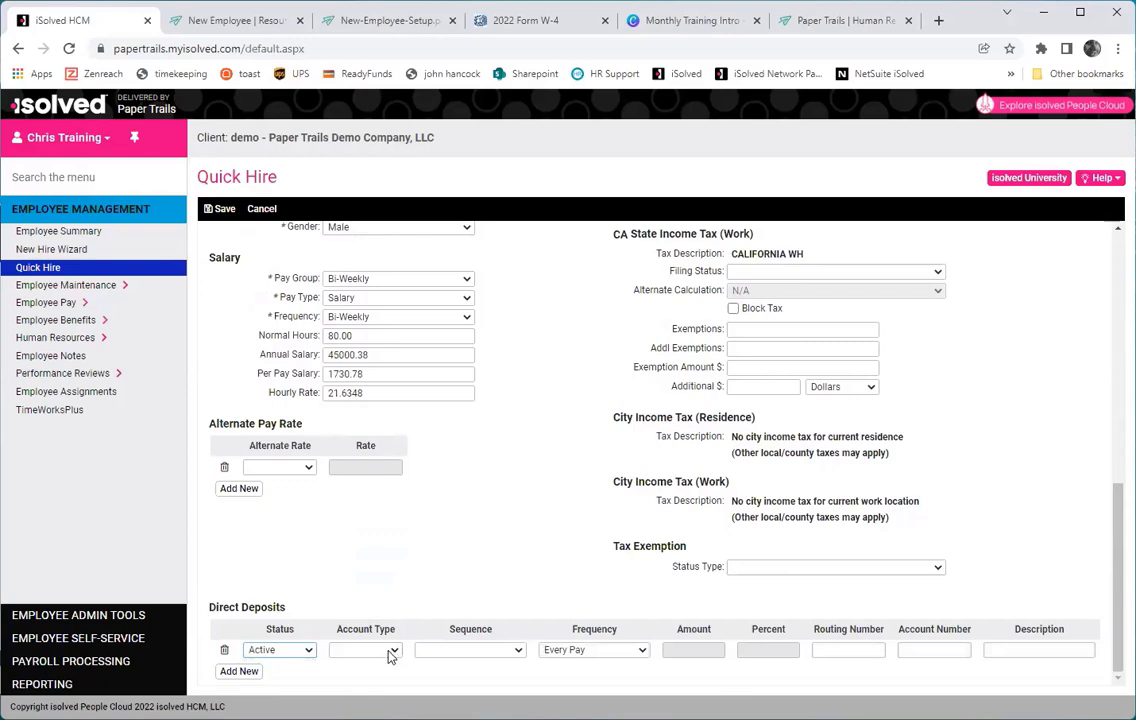
left_click(389, 654)
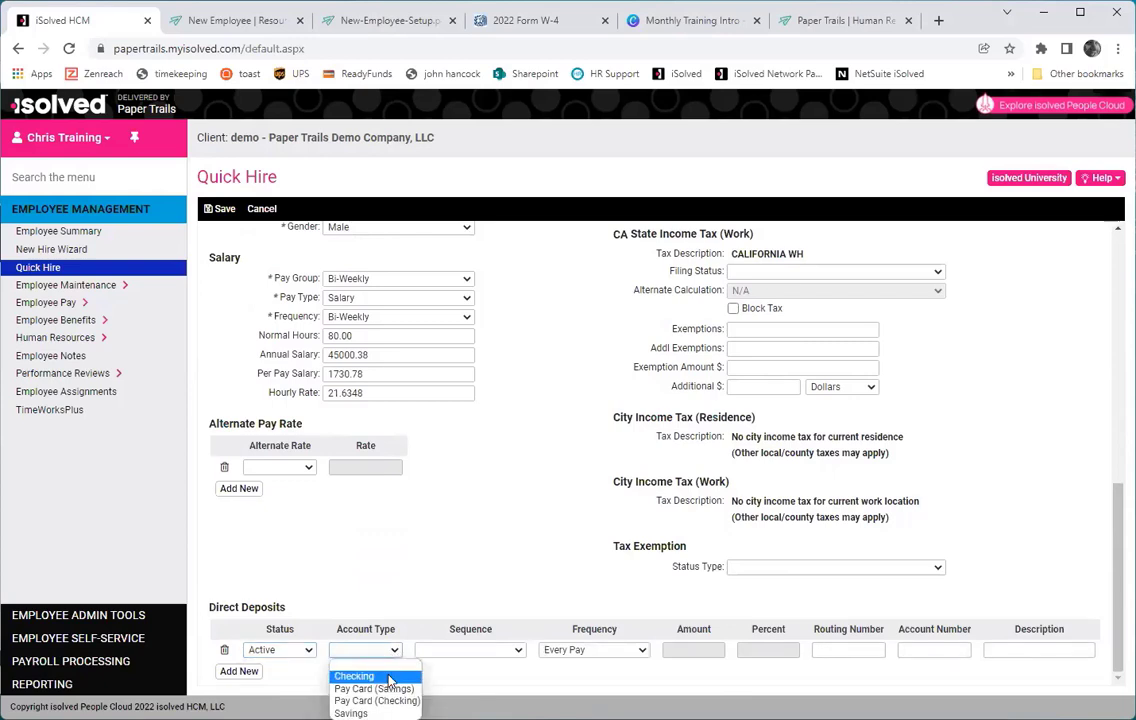
left_click(389, 678)
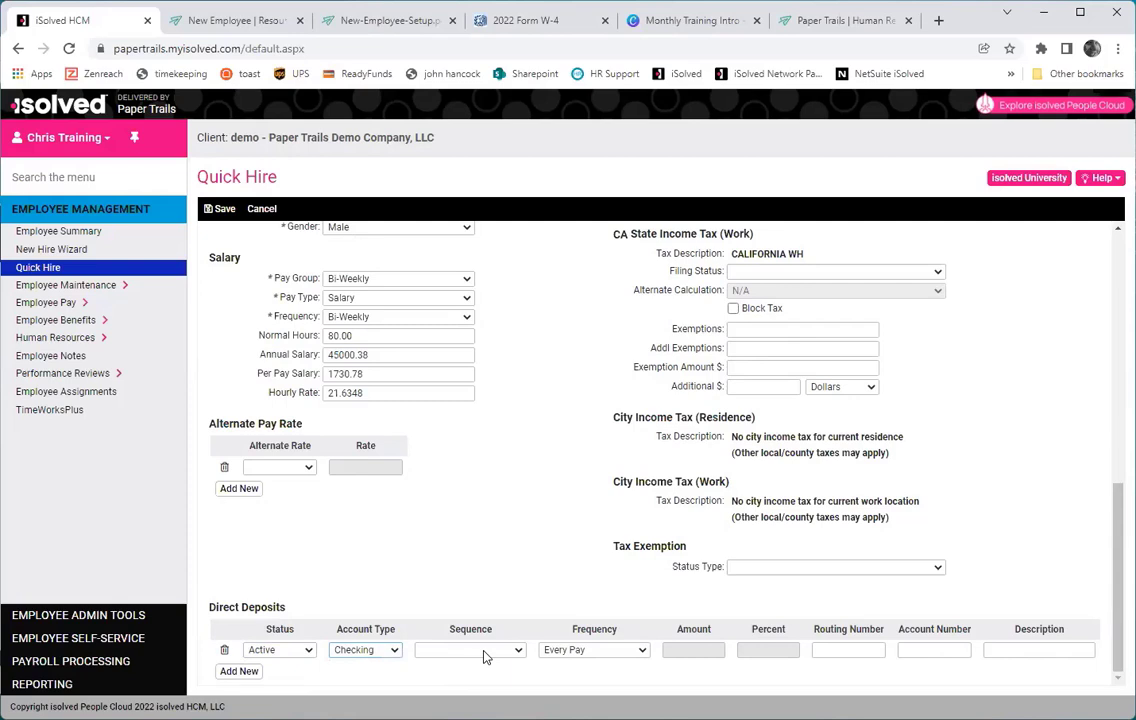
left_click(484, 655)
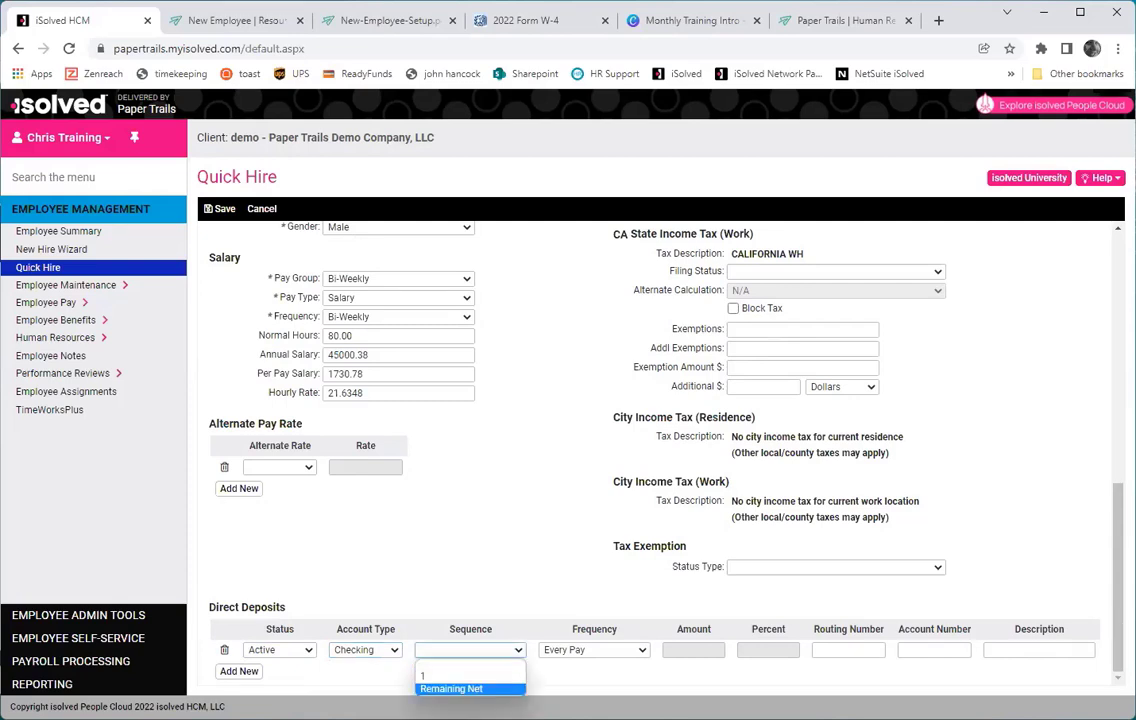
left_click(432, 688)
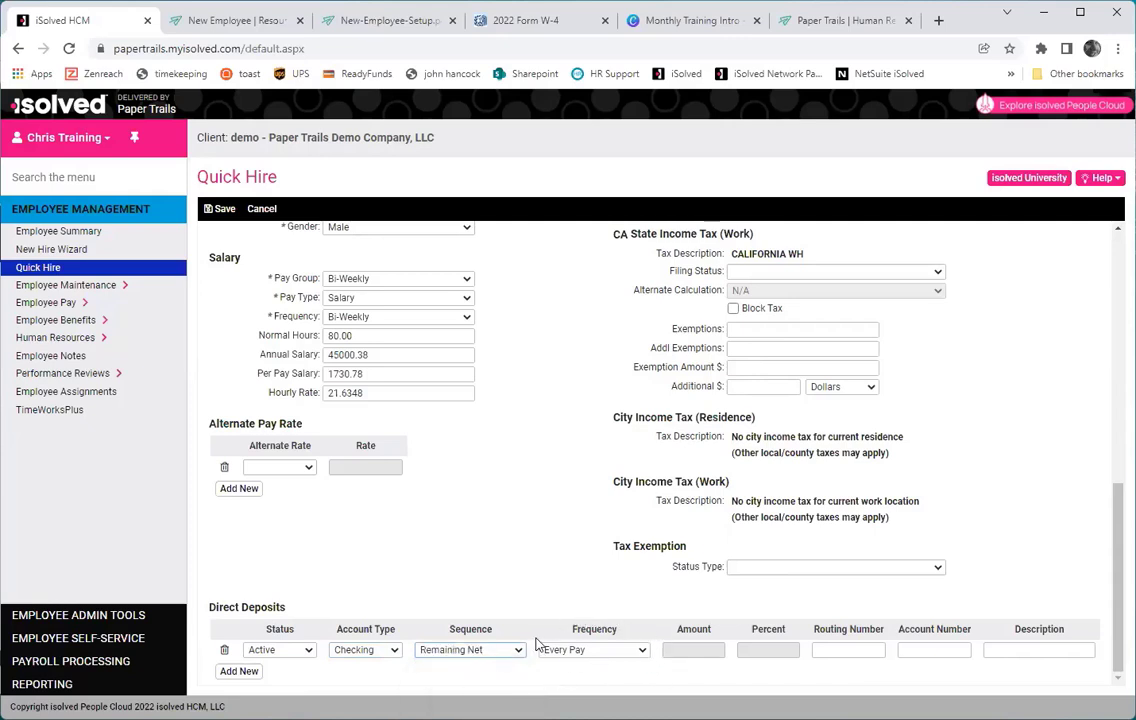
left_click(850, 649)
type("211274302")
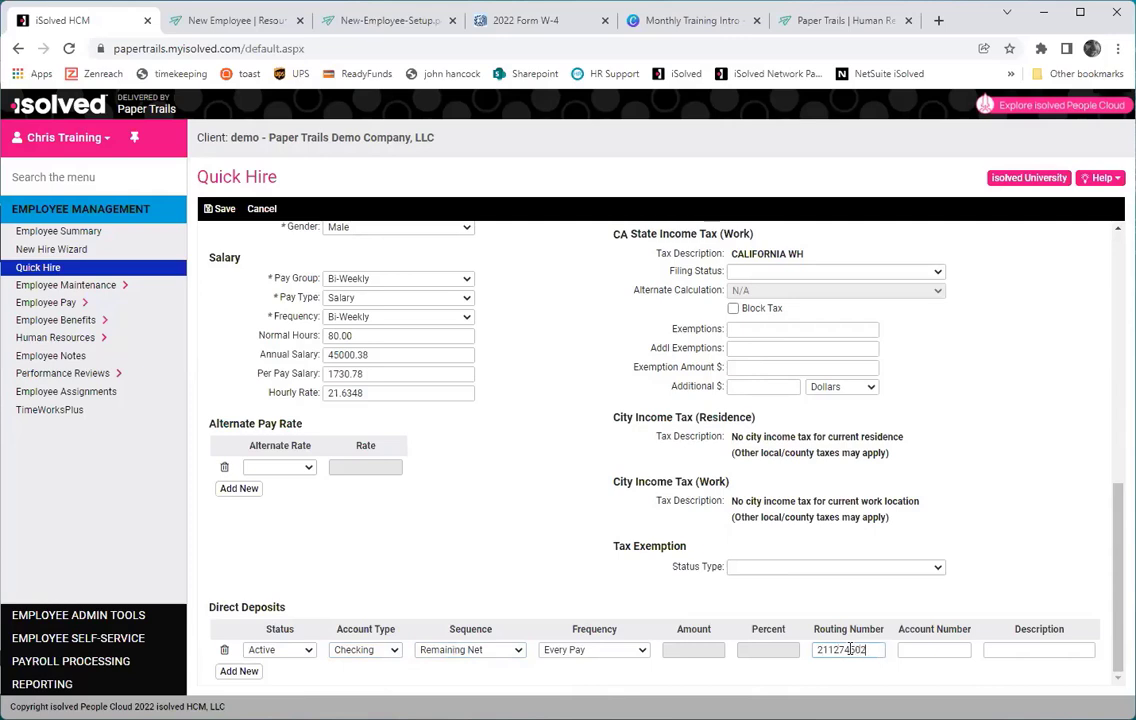
key("Tab")
type("12345678")
key("Tab")
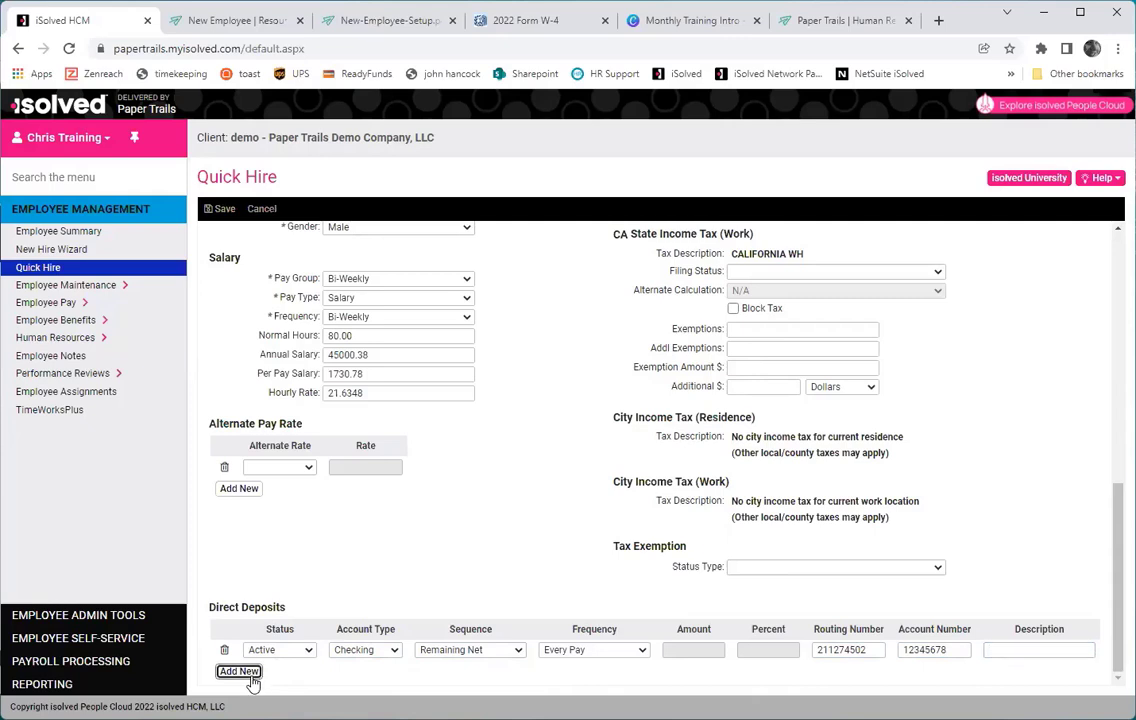
Add a second direct deposit row set to Active, Savings, sequence 1.
left_click(240, 672)
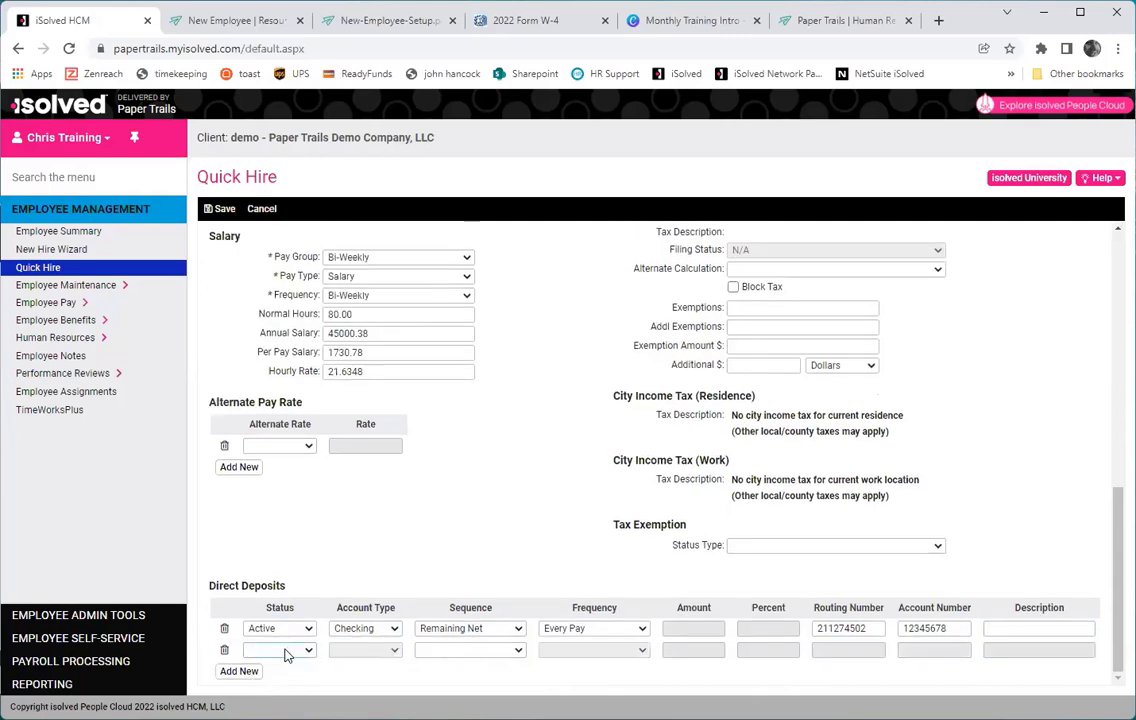
left_click(285, 651)
left_click(268, 677)
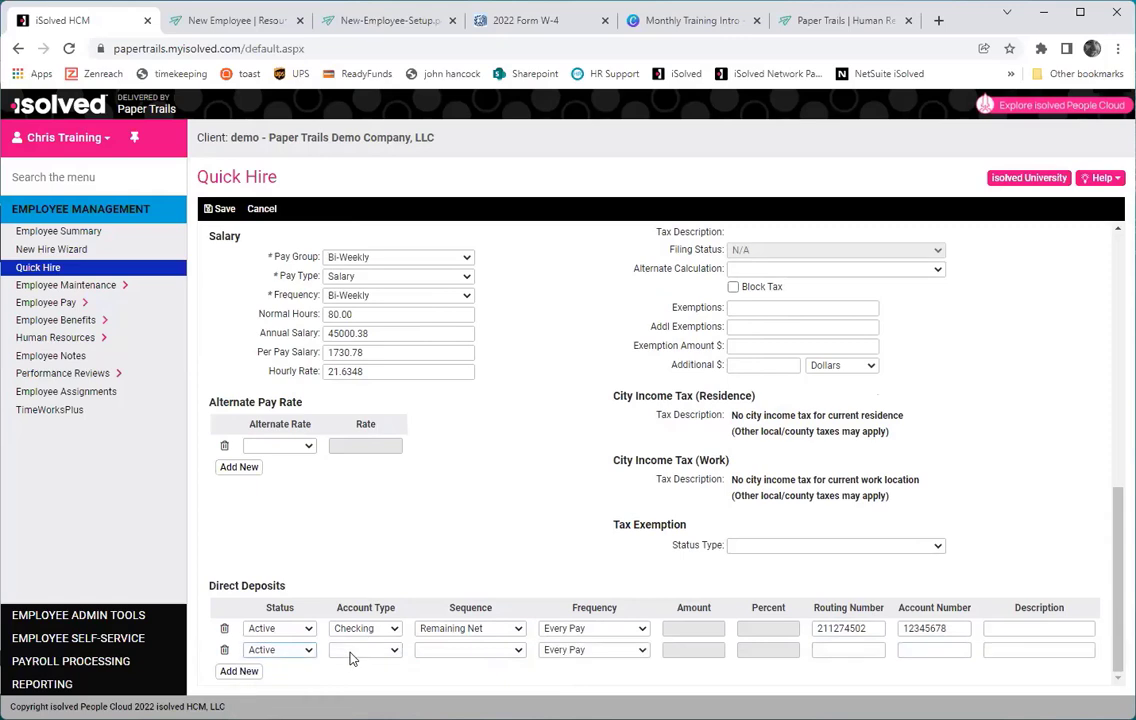
left_click(352, 651)
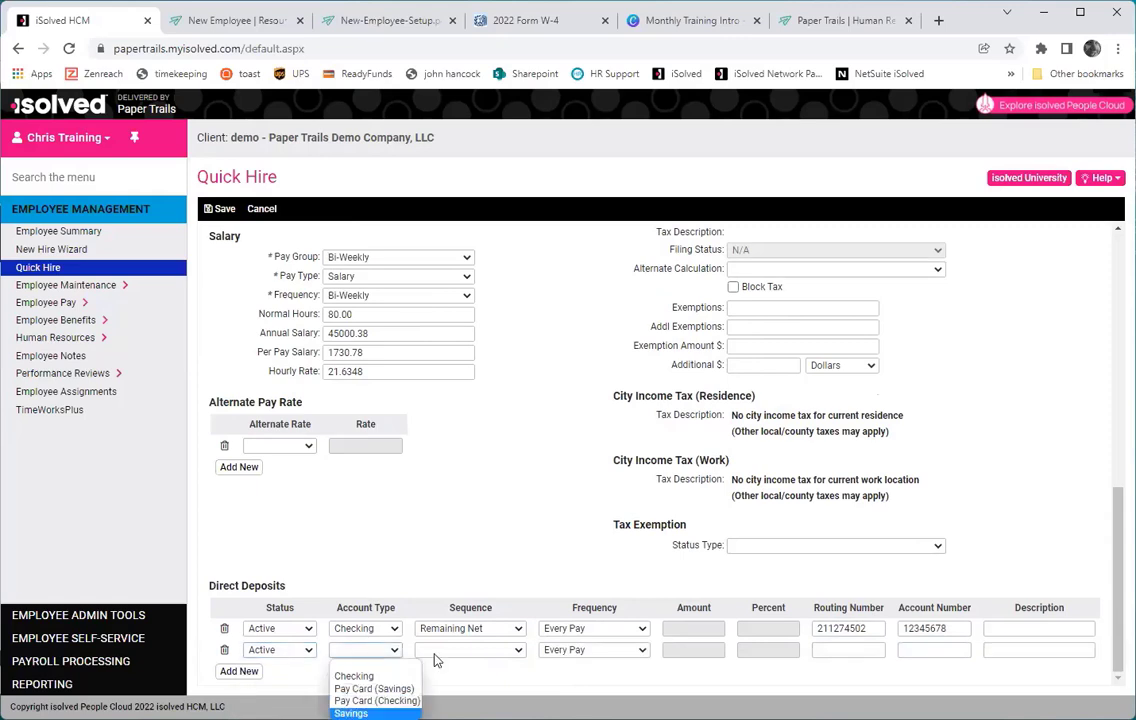
left_click(350, 713)
left_click(470, 650)
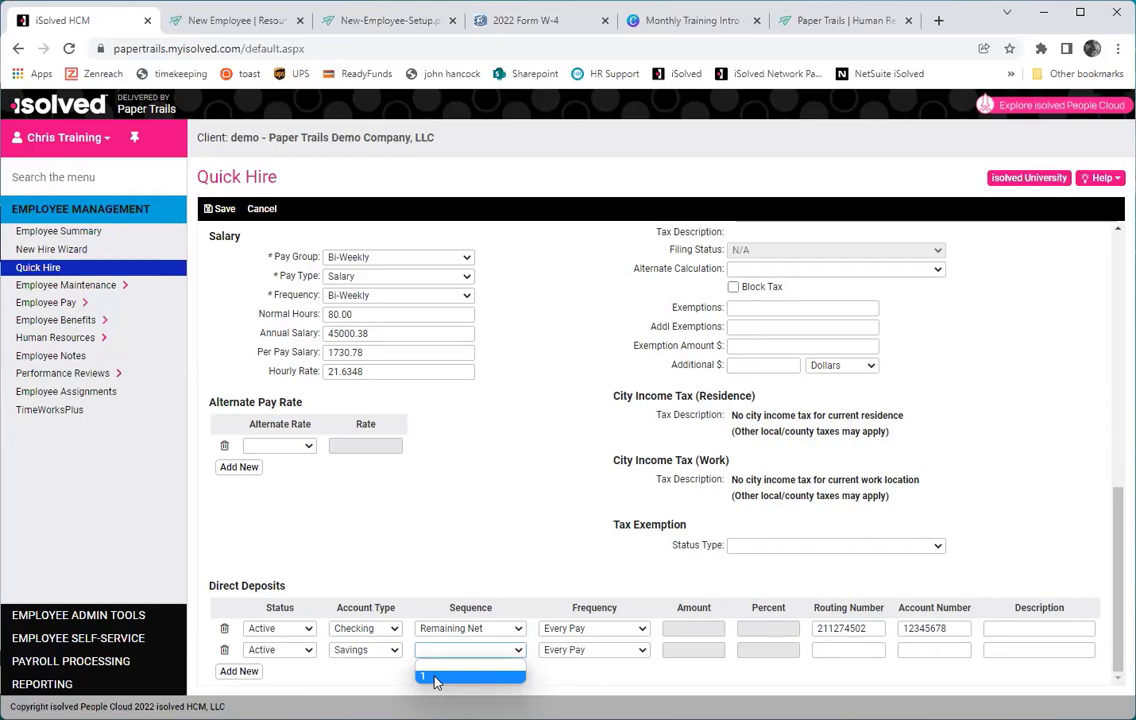
left_click(435, 679)
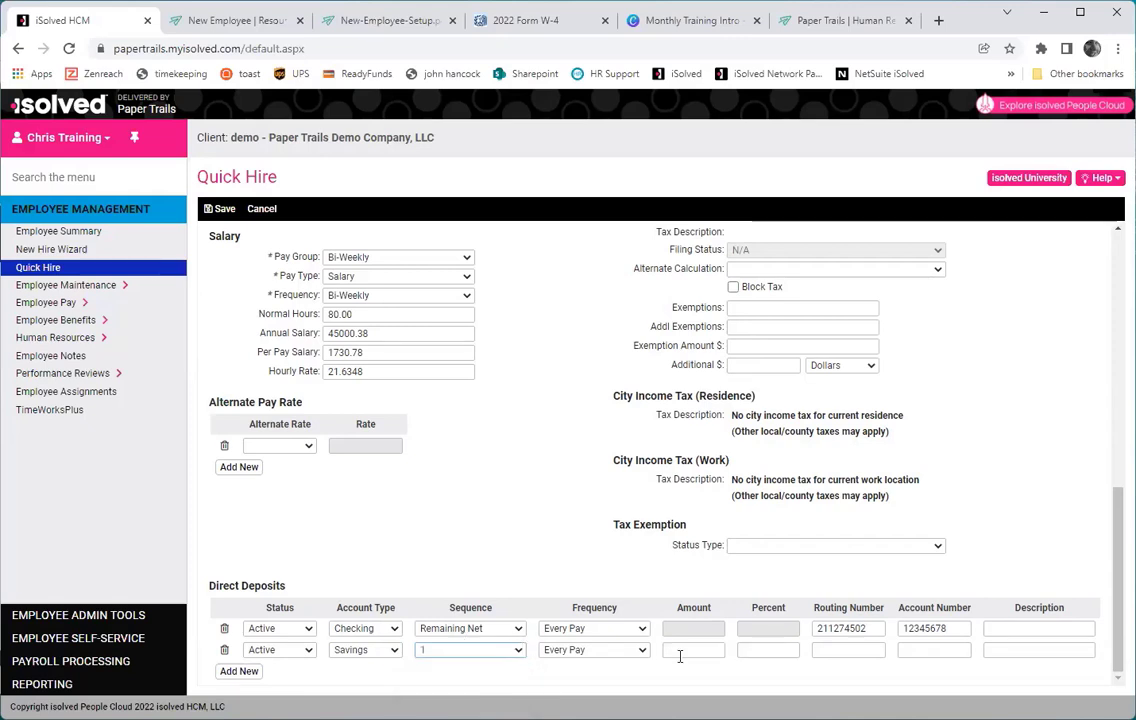
Give the savings deposit a flat amount of 50, clearing the 10 percent entry.
left_click(684, 651)
left_click(782, 650)
type("10")
key("Tab")
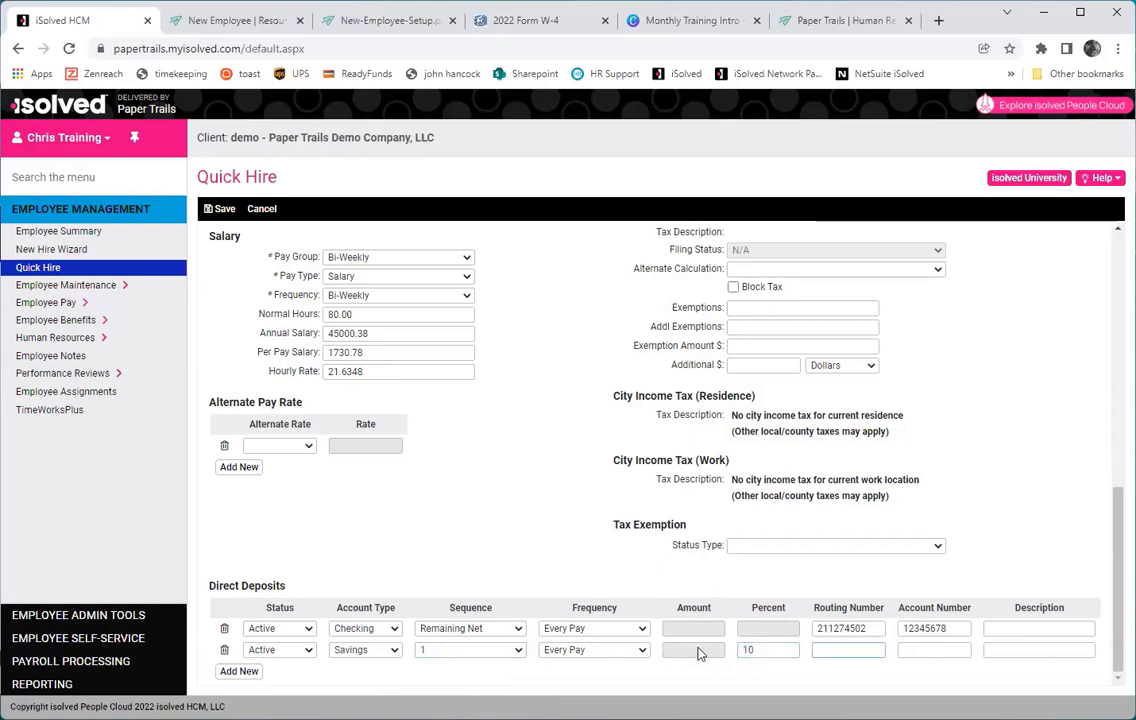
double_click(768, 650)
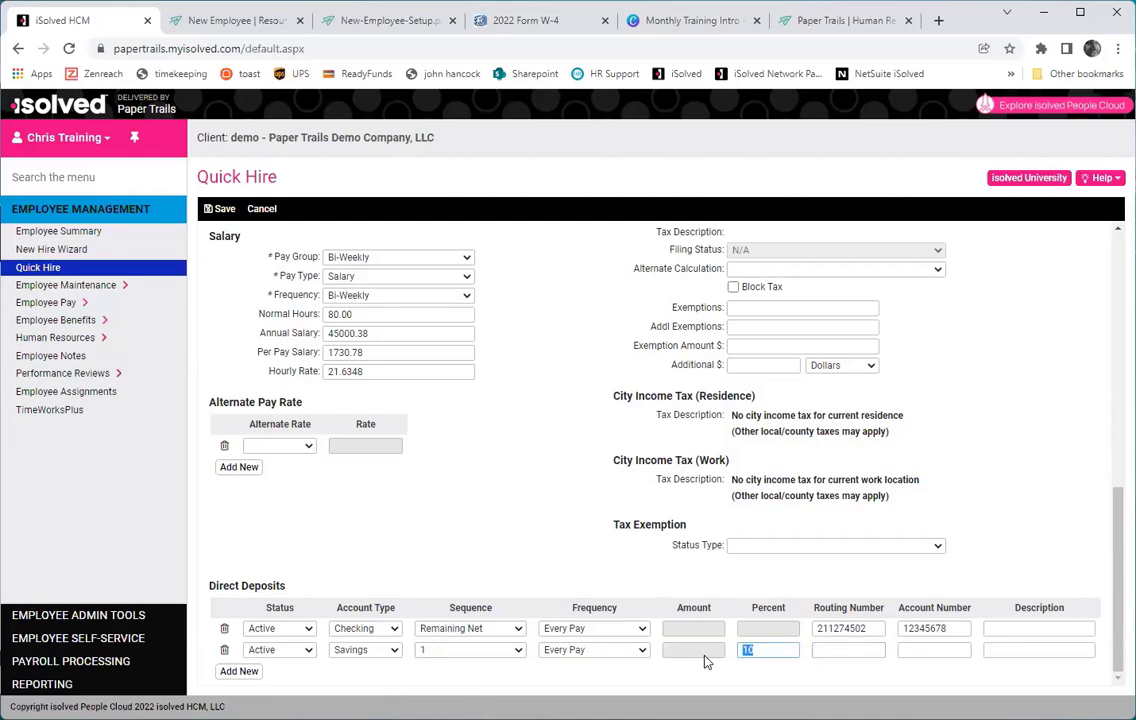
key("BackSpace")
left_click(705, 652)
type("50")
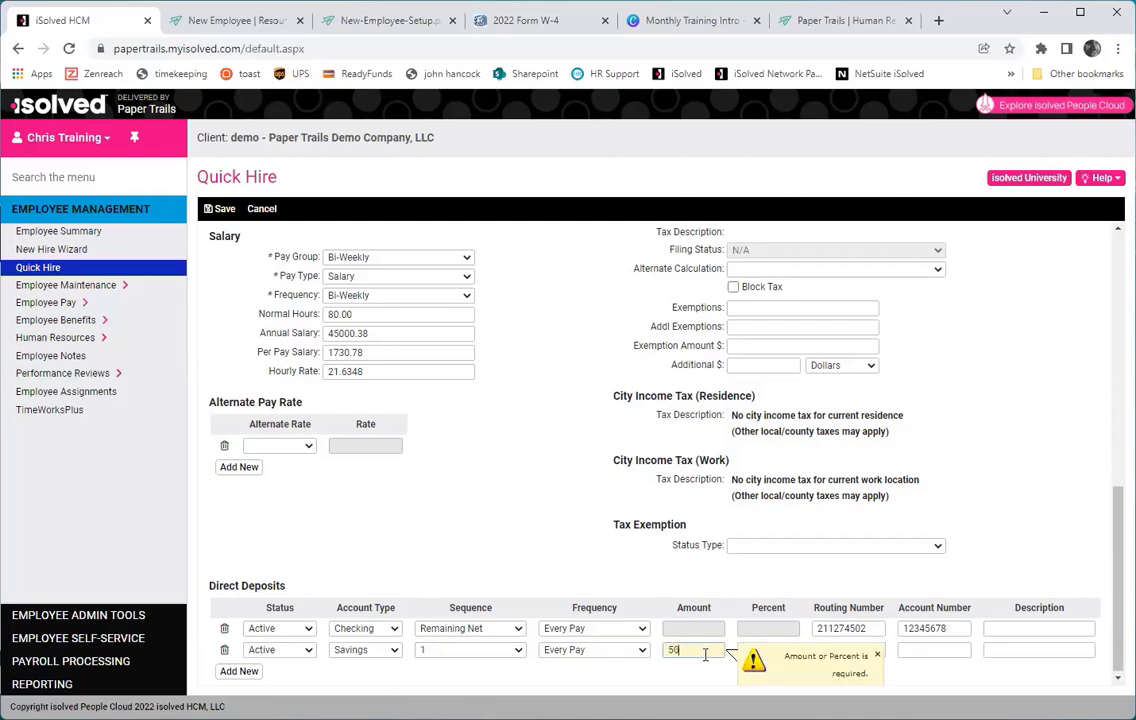
key("Tab")
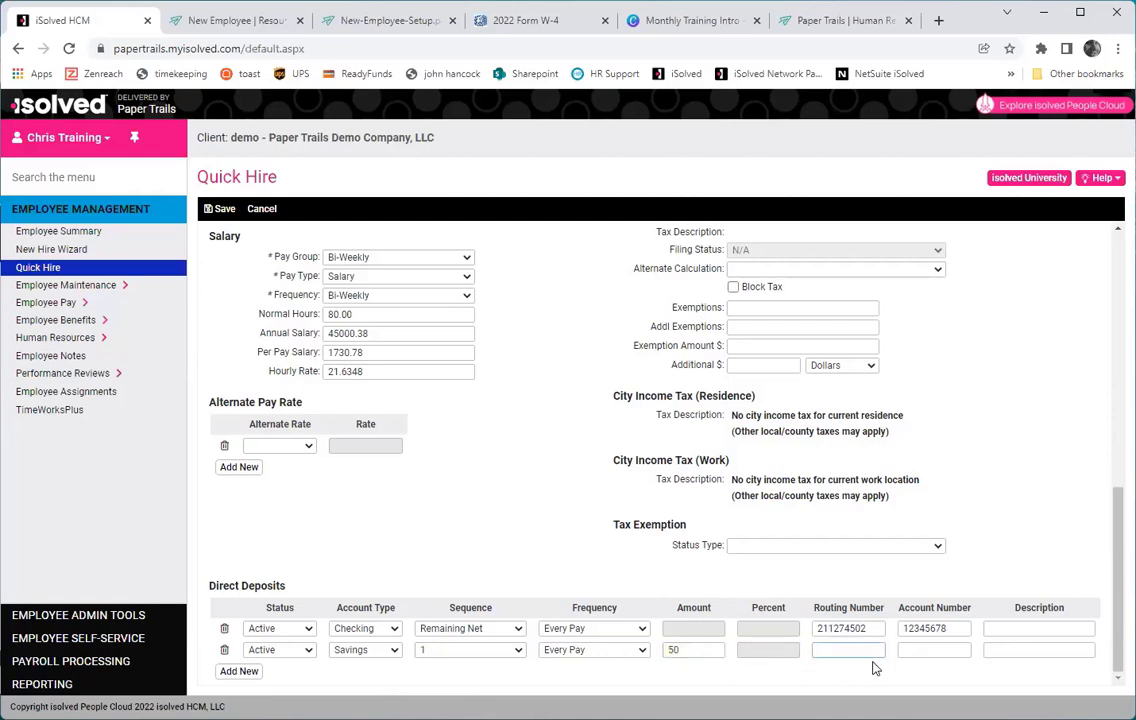
Enter the savings deposit's routing and account numbers.
type("211274502")
key("Tab")
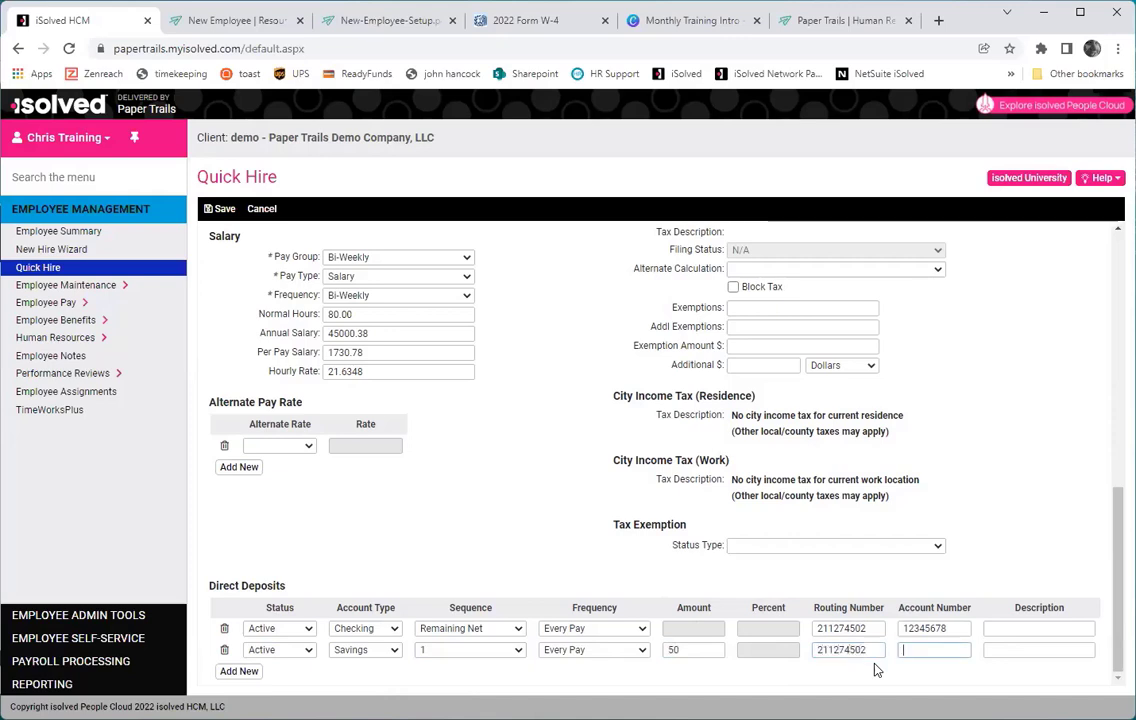
type("87654321")
key("Tab")
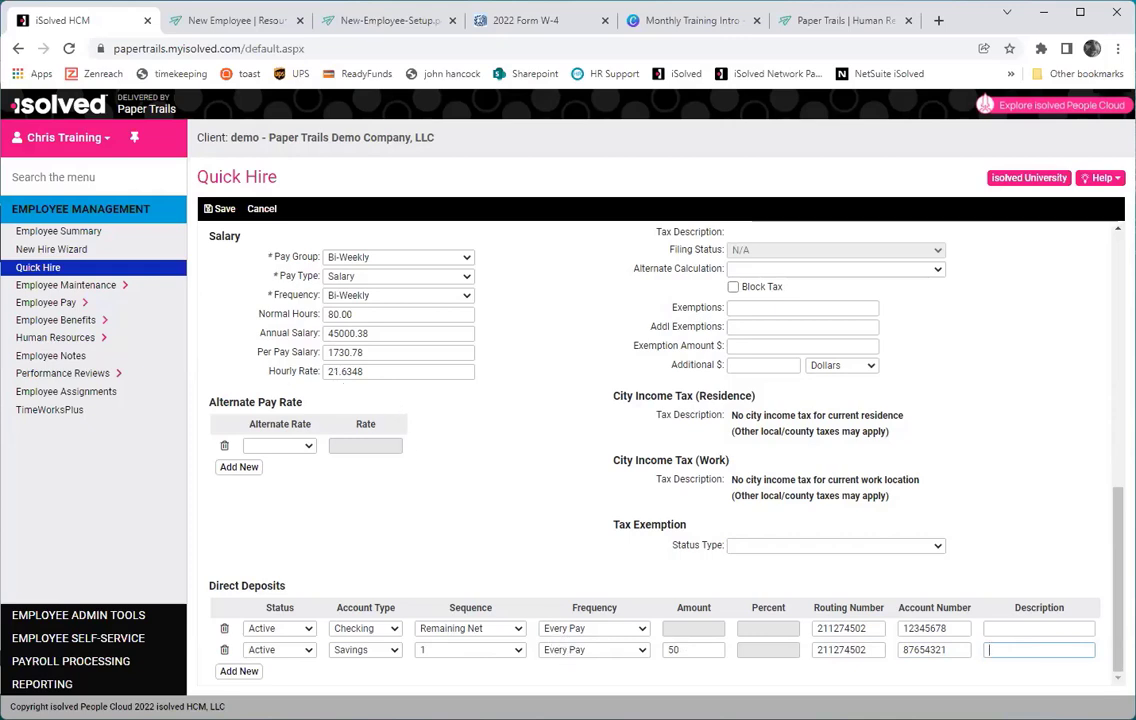
Save the new hire with both direct deposits so the Quick Hire form resets.
left_click(221, 211)
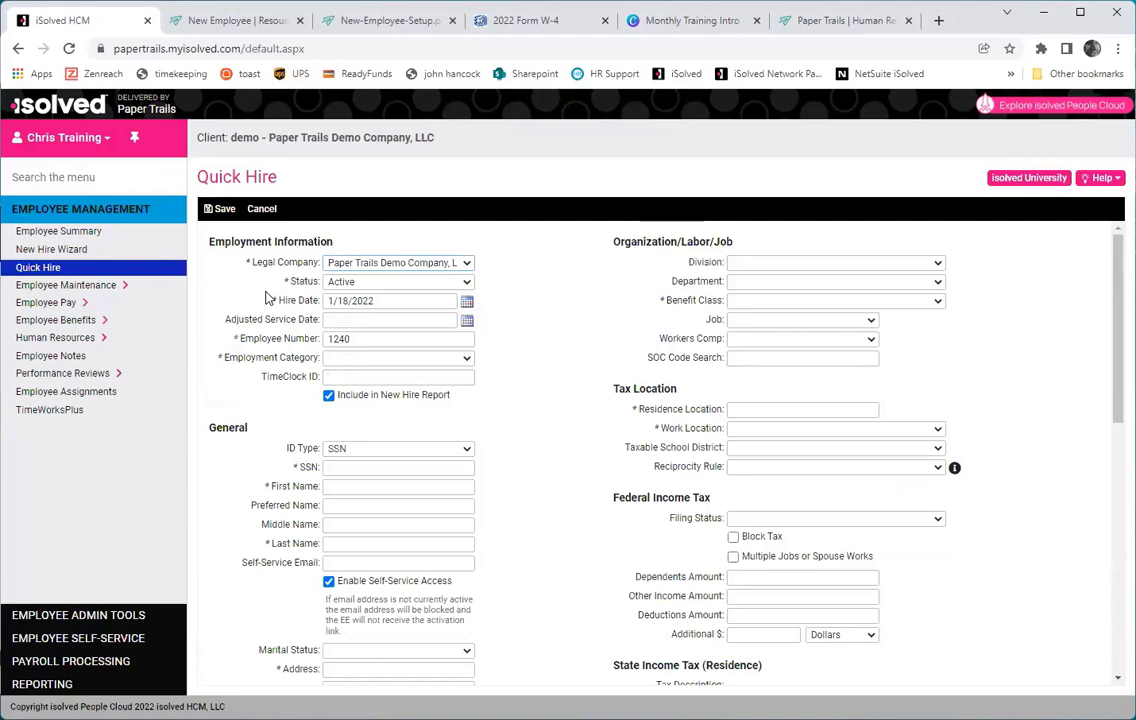
Go to the employee's General record and save middle initial P.
left_click(44, 298)
left_click(45, 303)
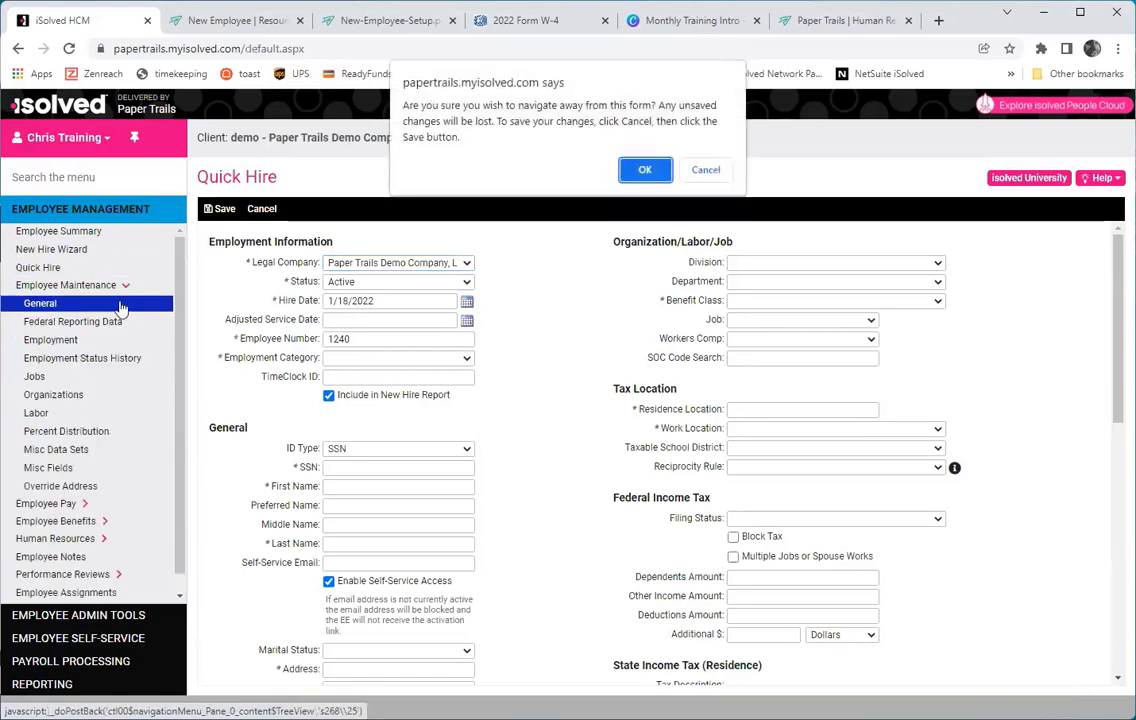
left_click(640, 171)
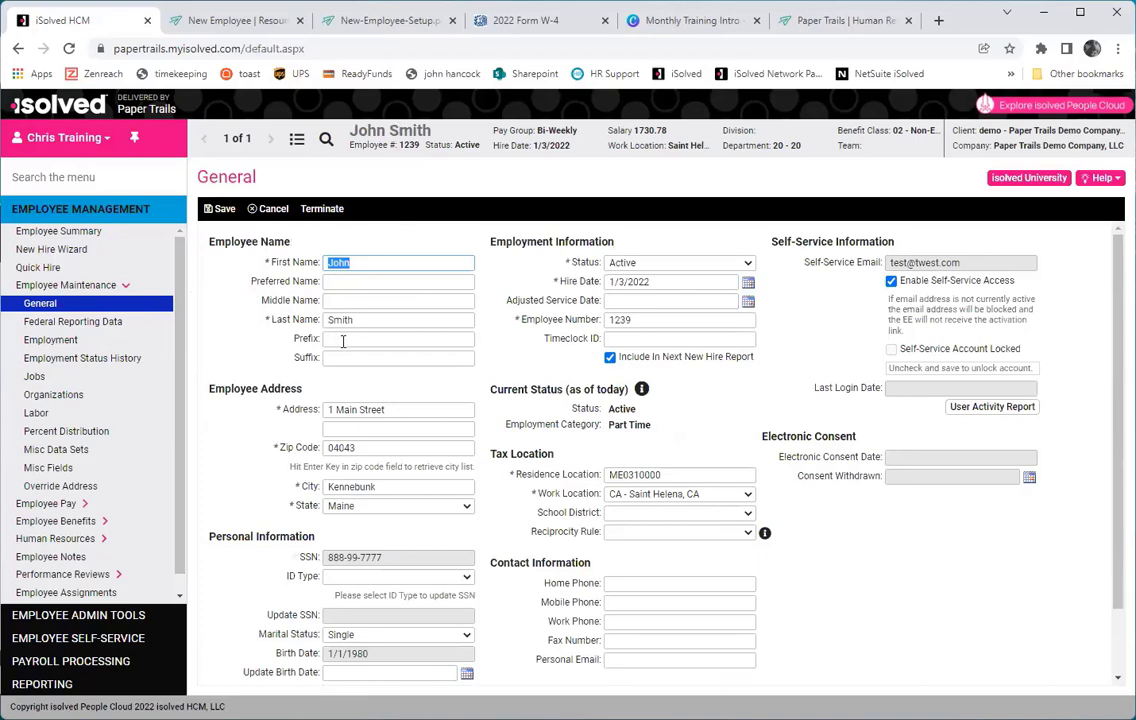
scroll(343, 343, "down", 2)
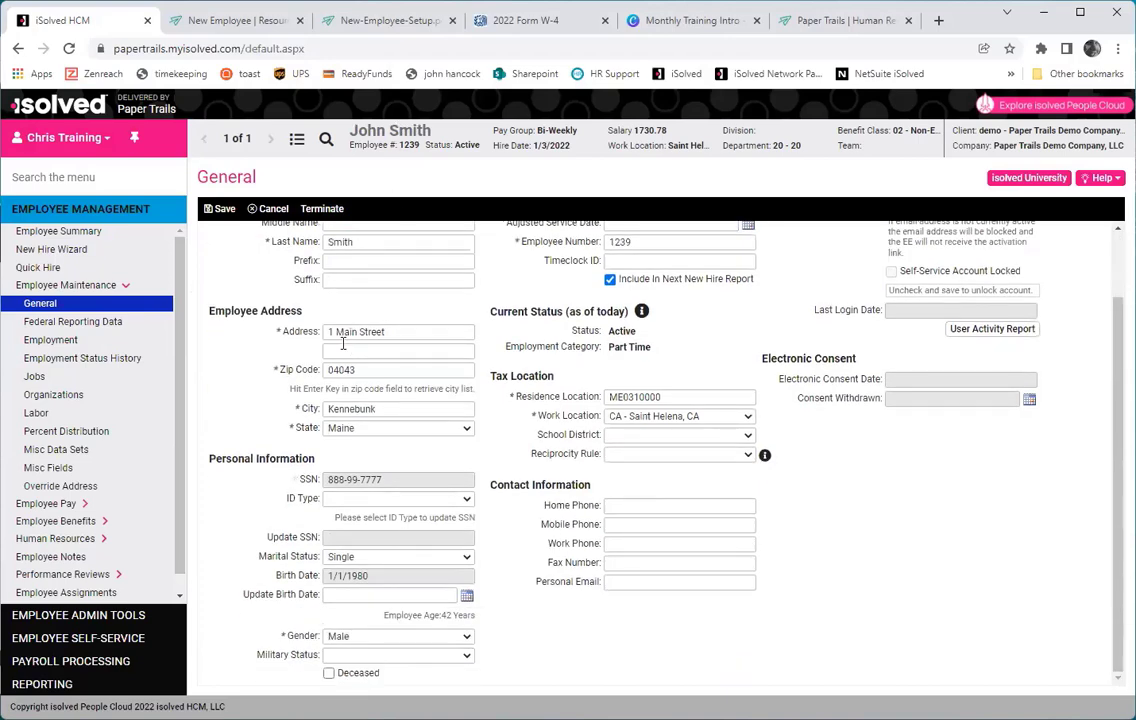
scroll(343, 350, "up", 2)
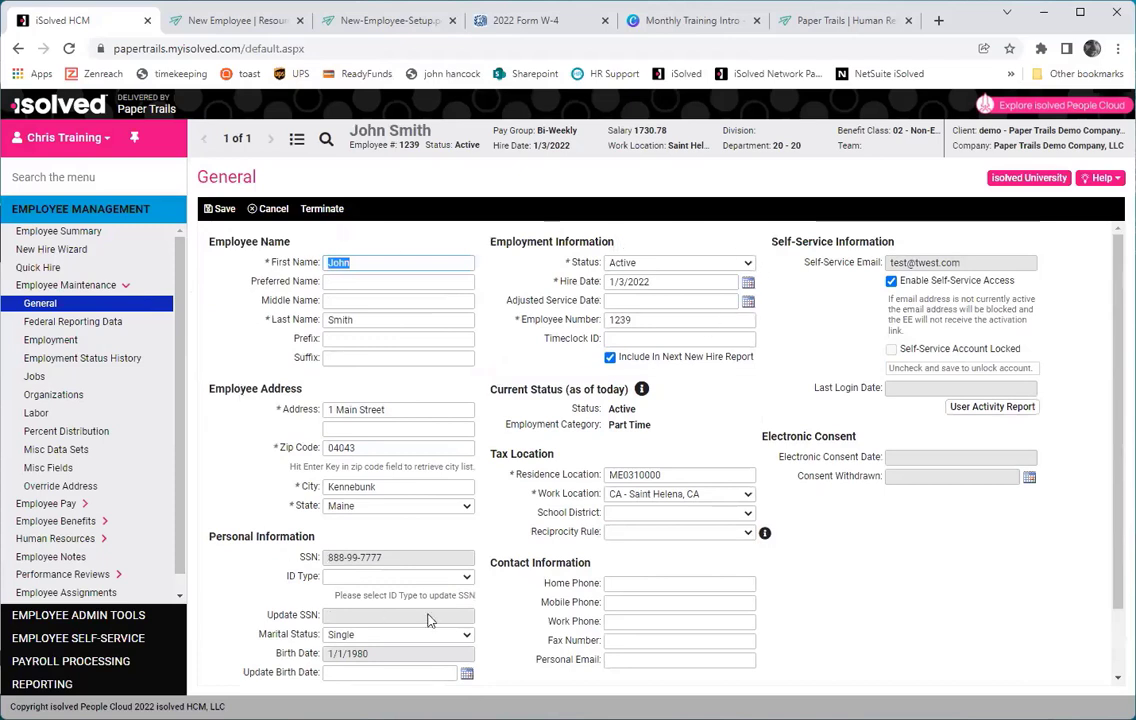
left_click(352, 303)
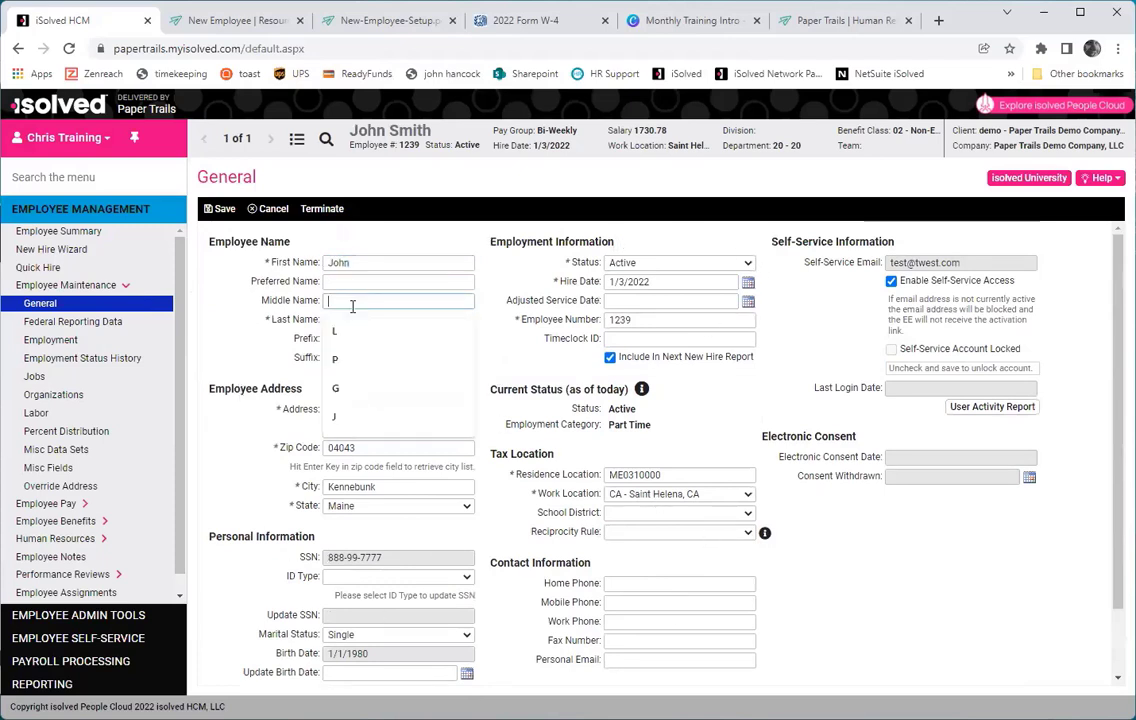
left_click(350, 360)
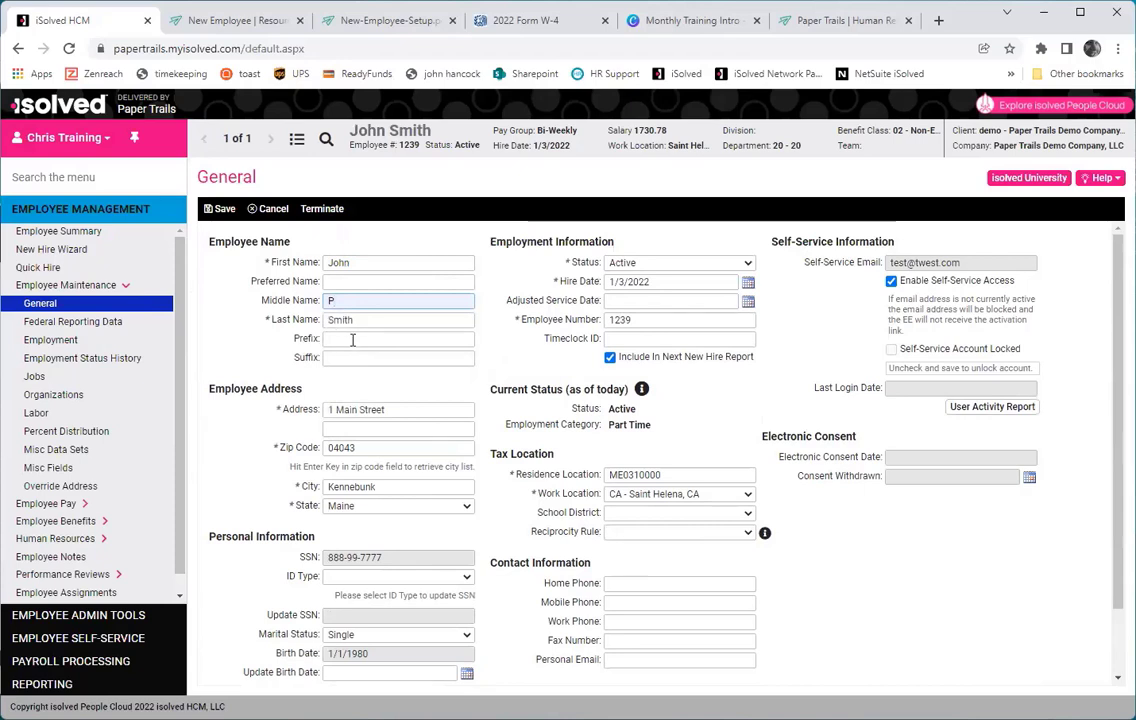
left_click(218, 208)
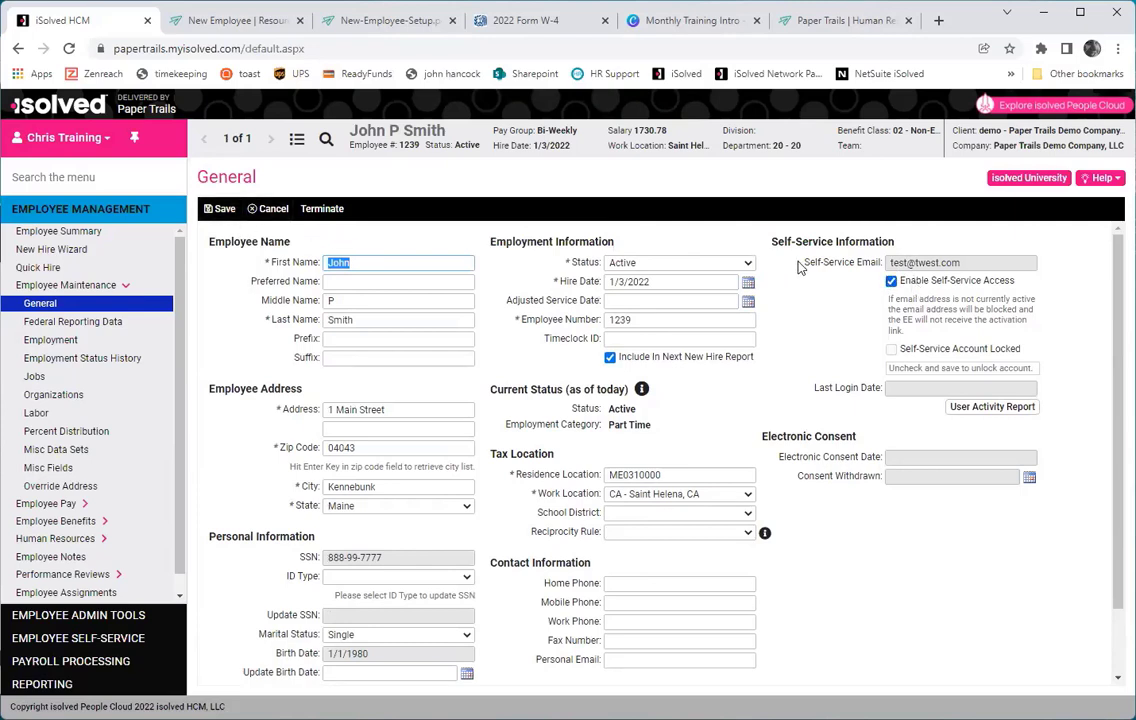
Turn Enable Self-Service Access off and back on, saving each time.
left_click(891, 280)
left_click(210, 211)
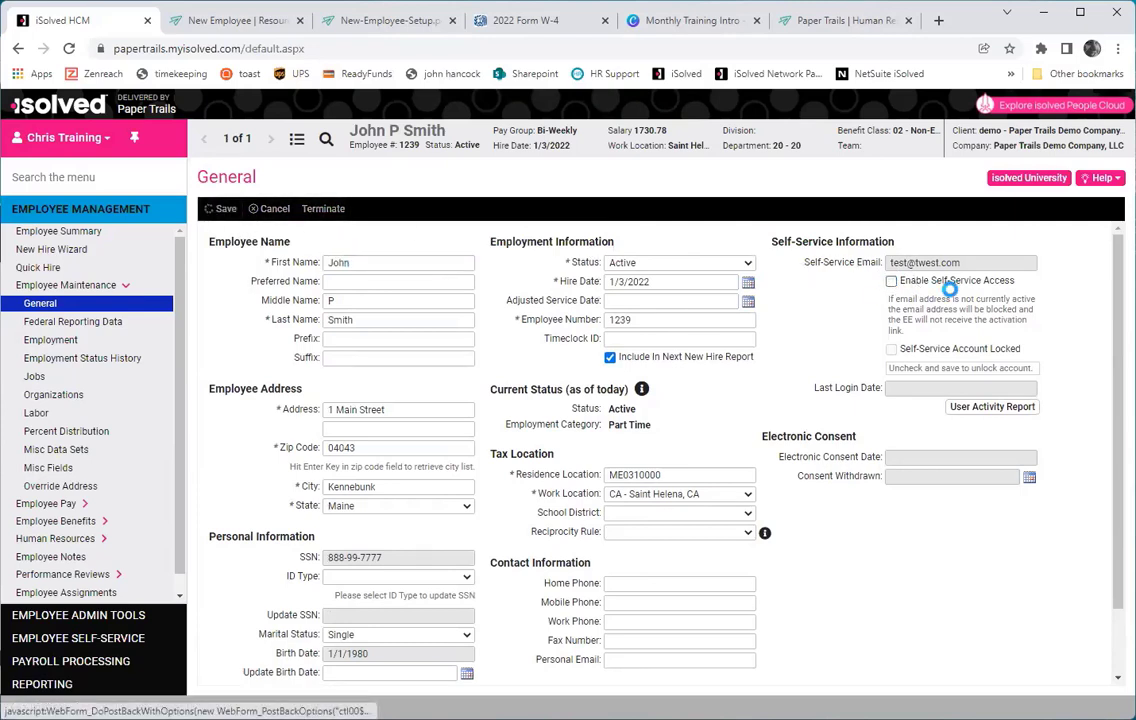
left_click(949, 266)
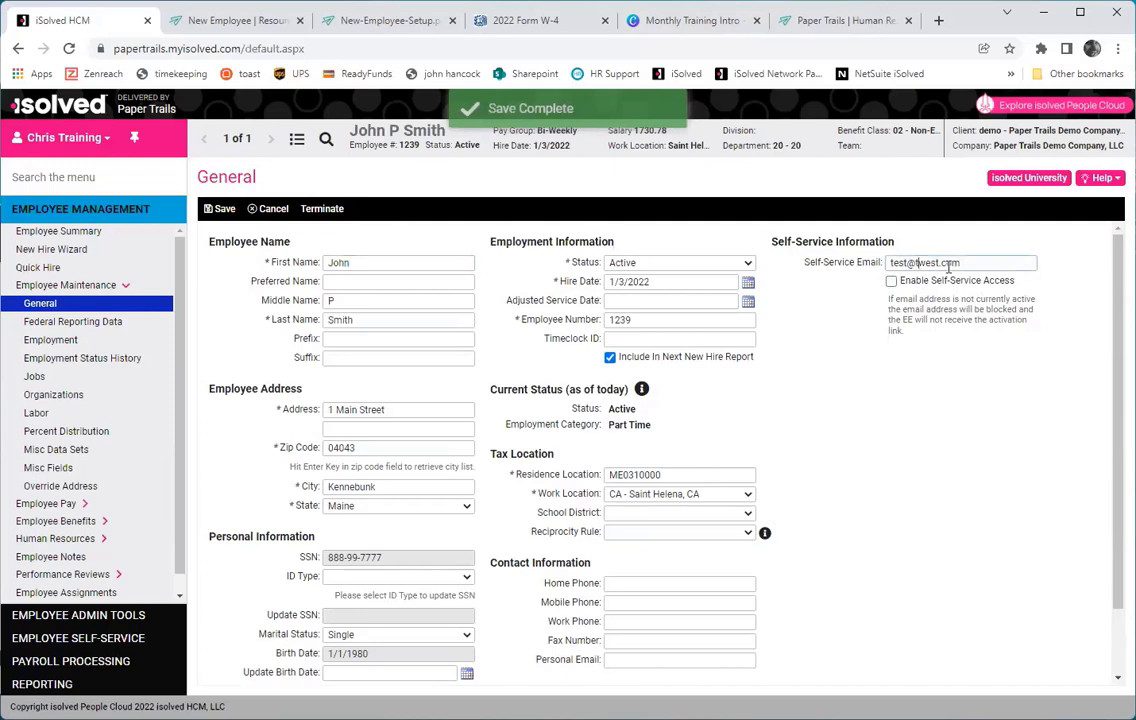
left_click(891, 280)
left_click(224, 208)
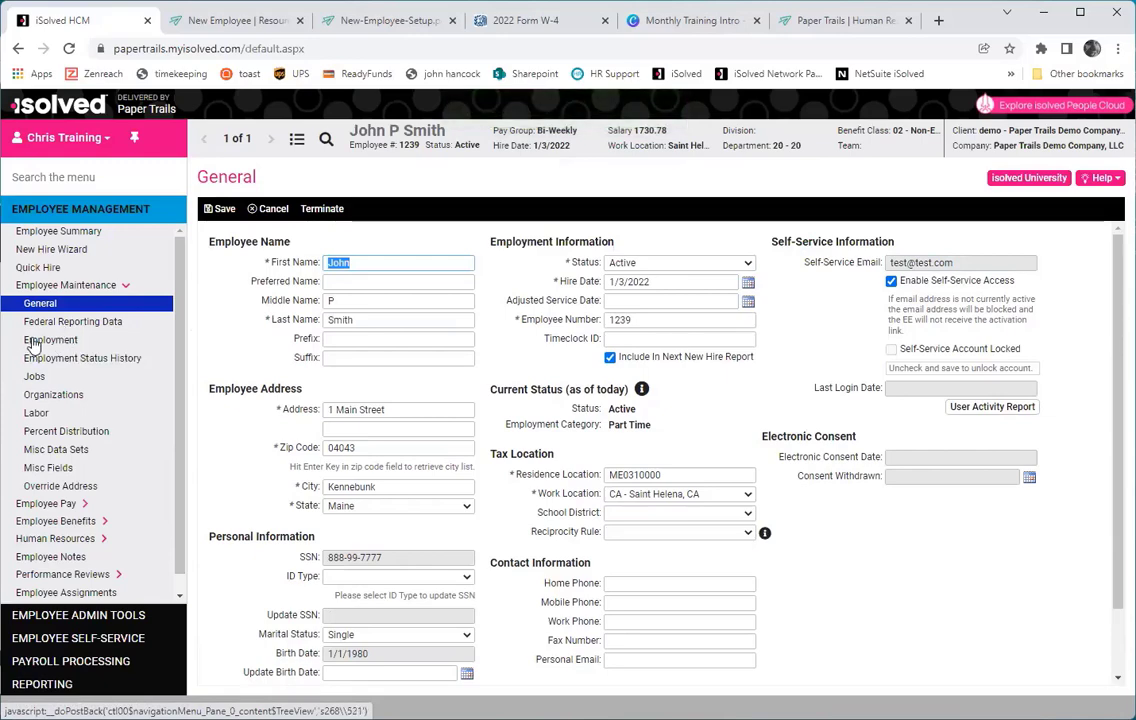
Move through Employment and Employment Status History to the employee's Organizations page.
left_click(33, 344)
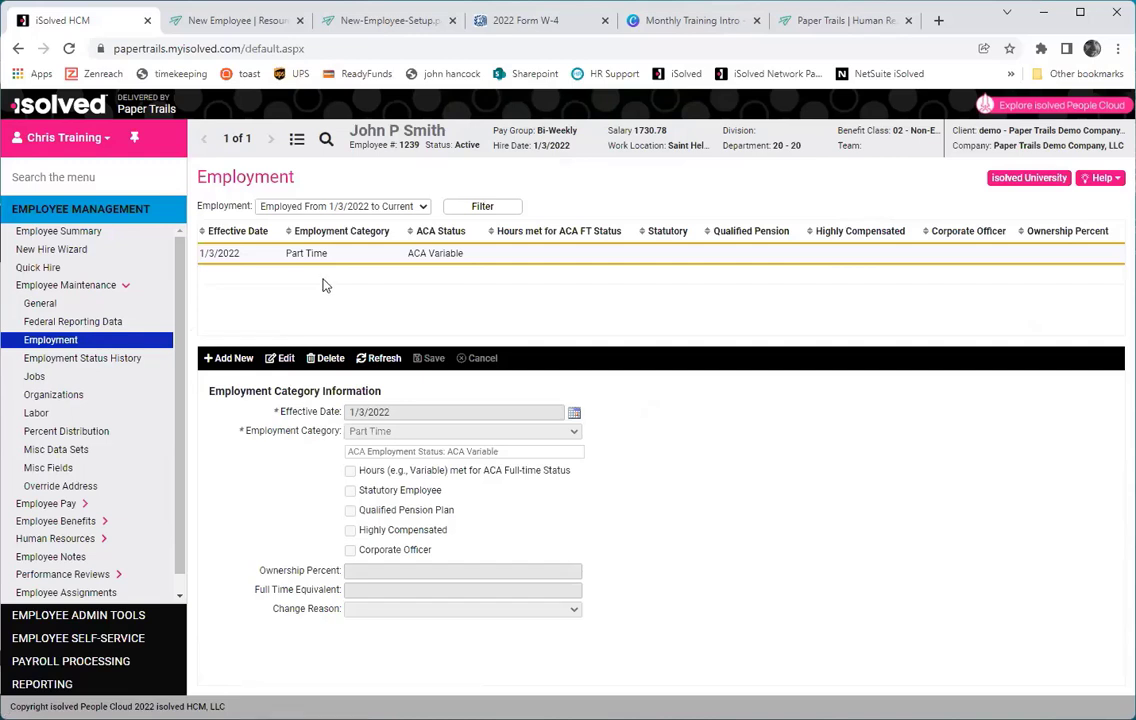
left_click(122, 362)
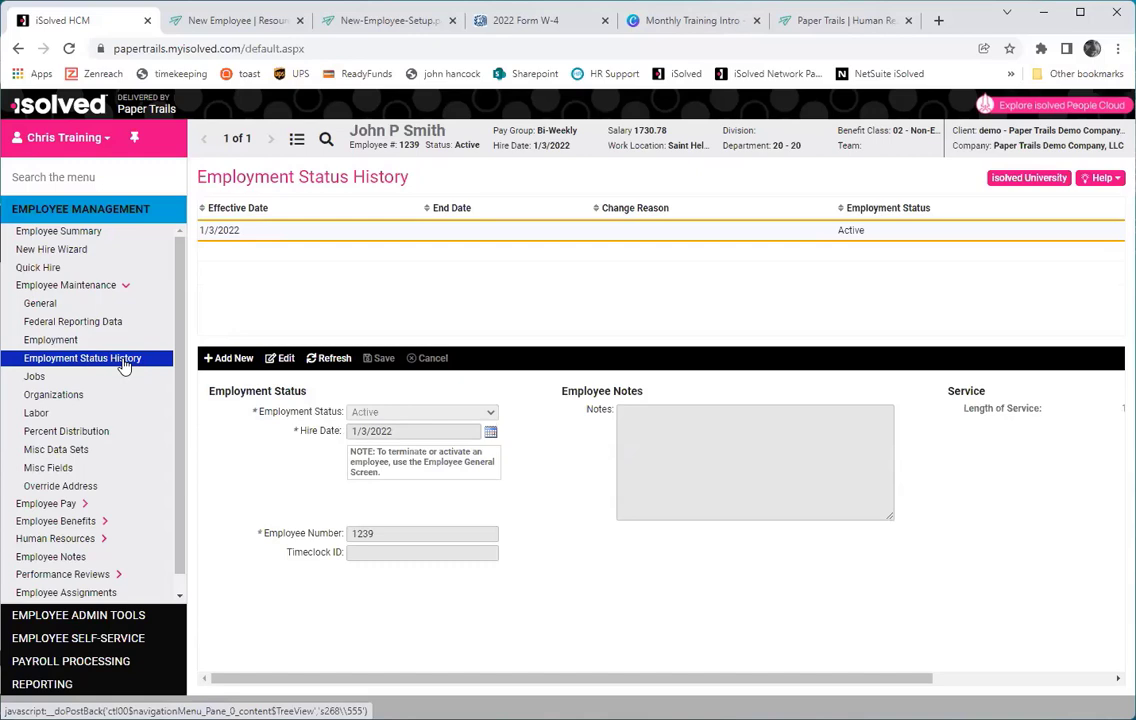
left_click(53, 396)
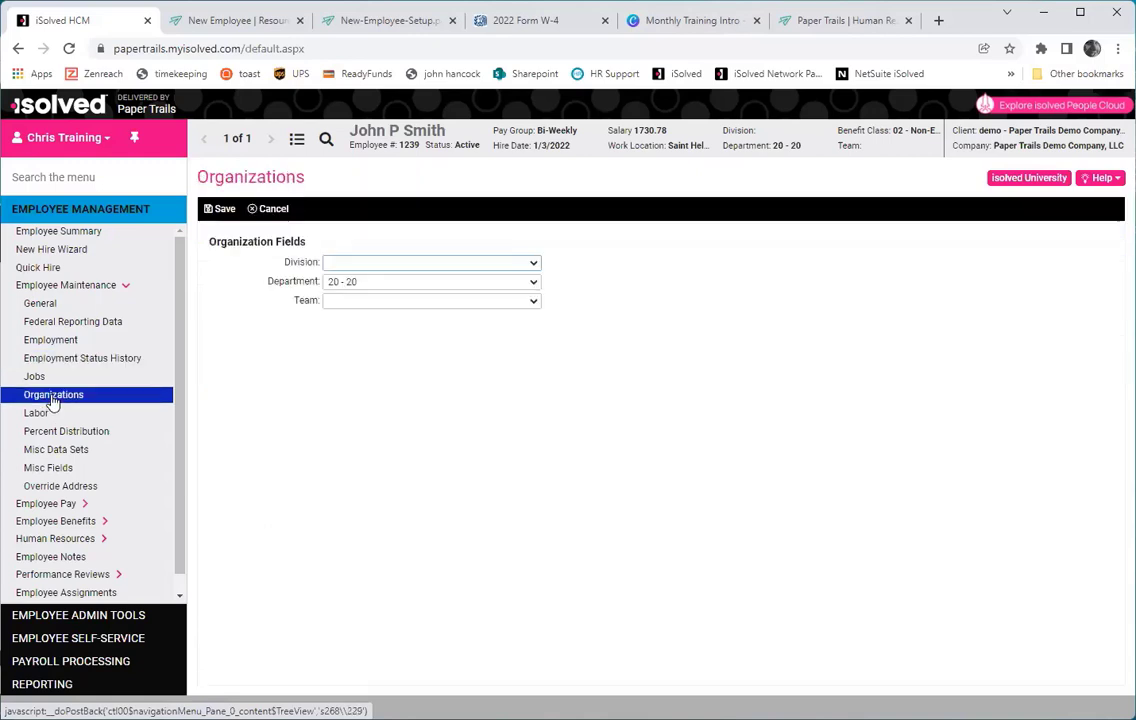
Save Division 01 - 01, then open another employee from the Employee List.
left_click(350, 263)
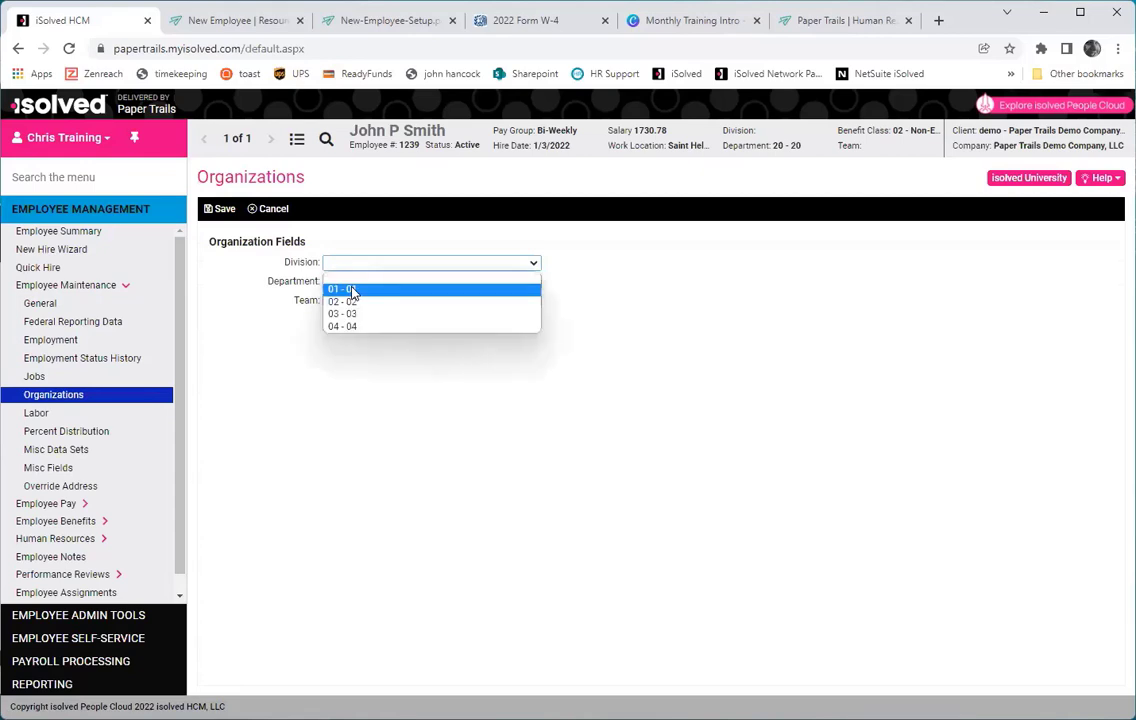
left_click(352, 290)
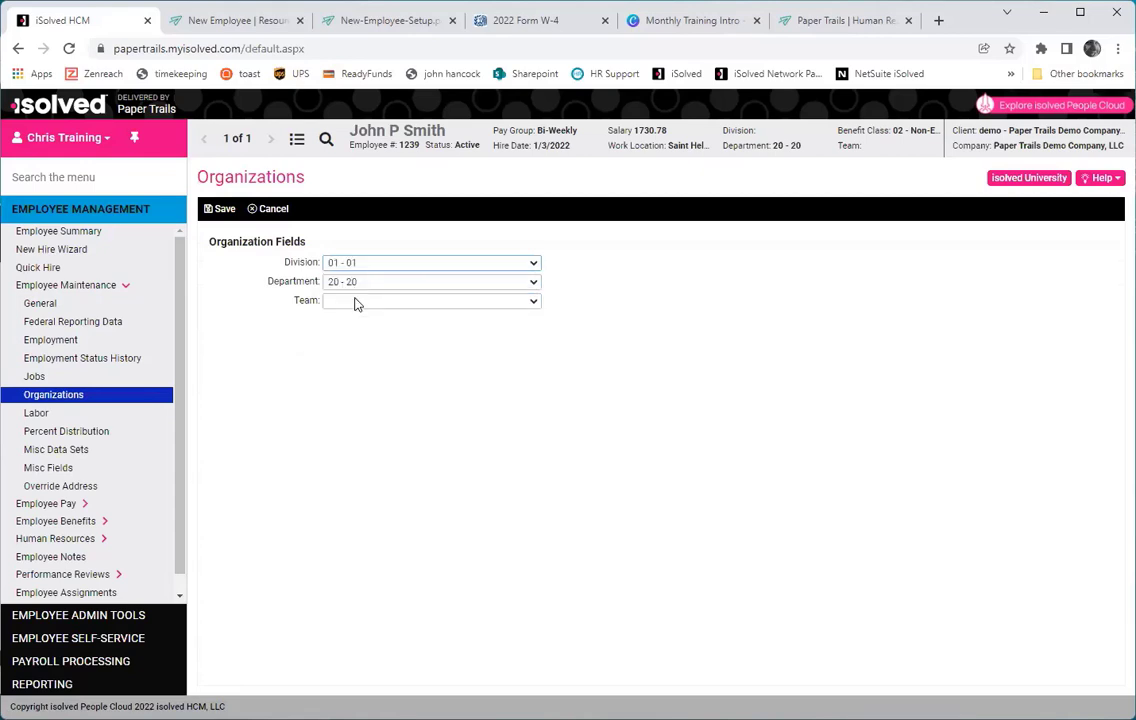
left_click(215, 208)
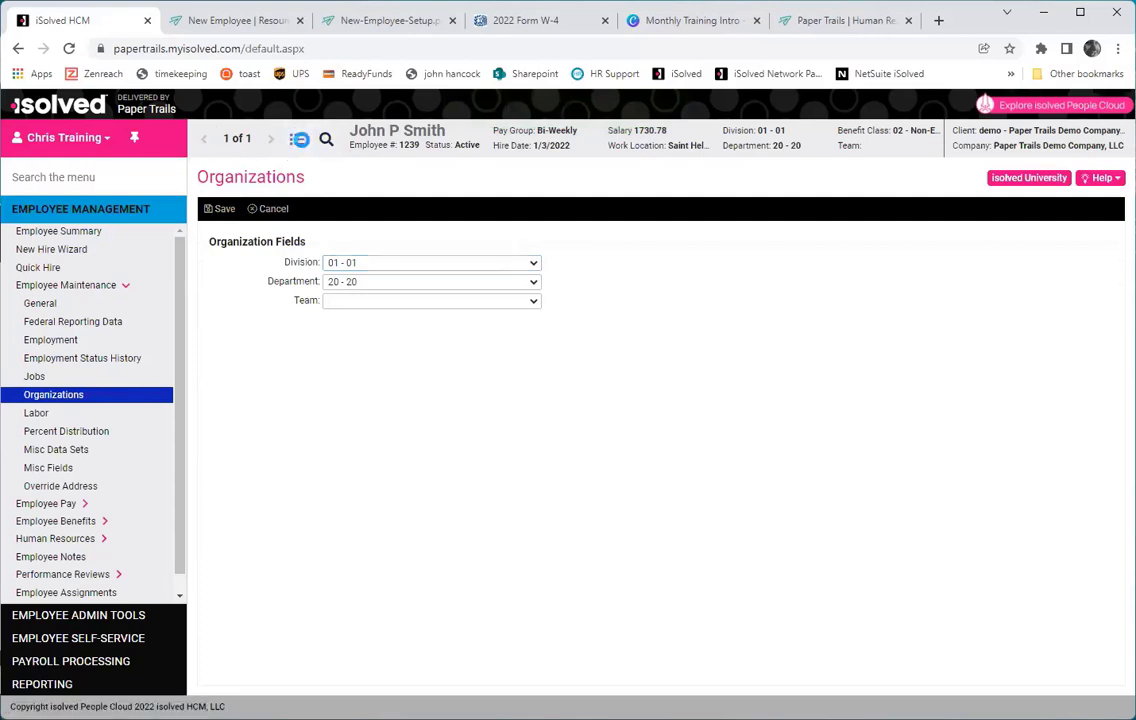
left_click(299, 139)
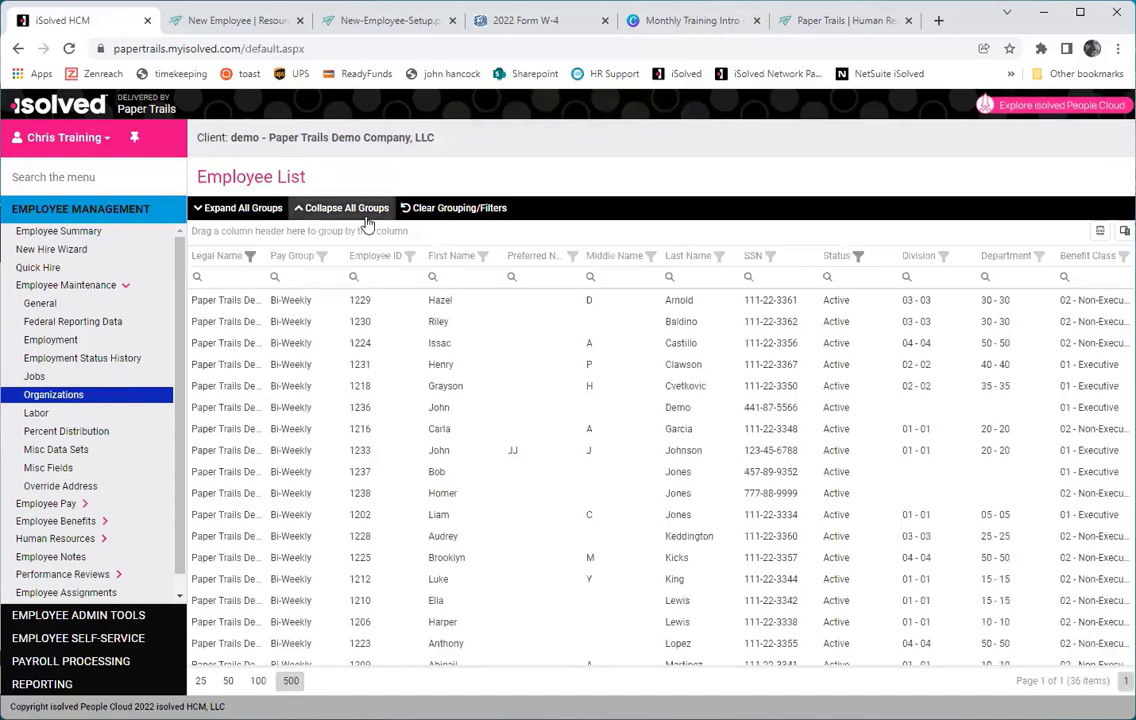
left_click(688, 388)
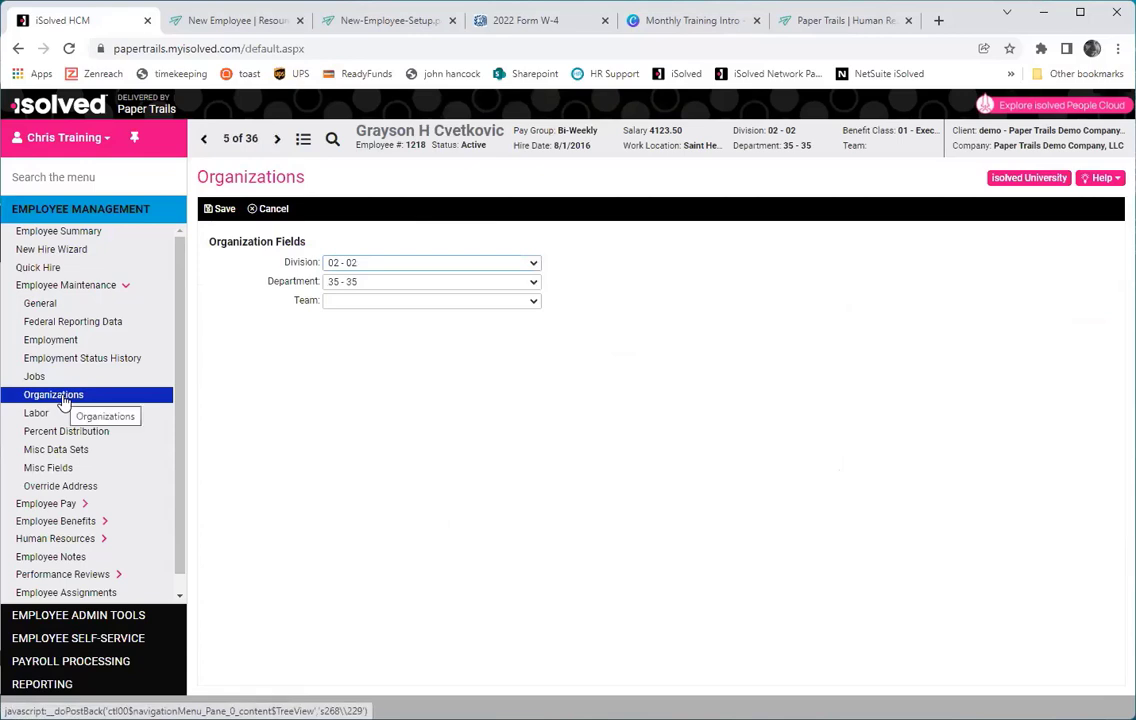
Step through records, then search for the new hire and reopen their record.
left_click(277, 139)
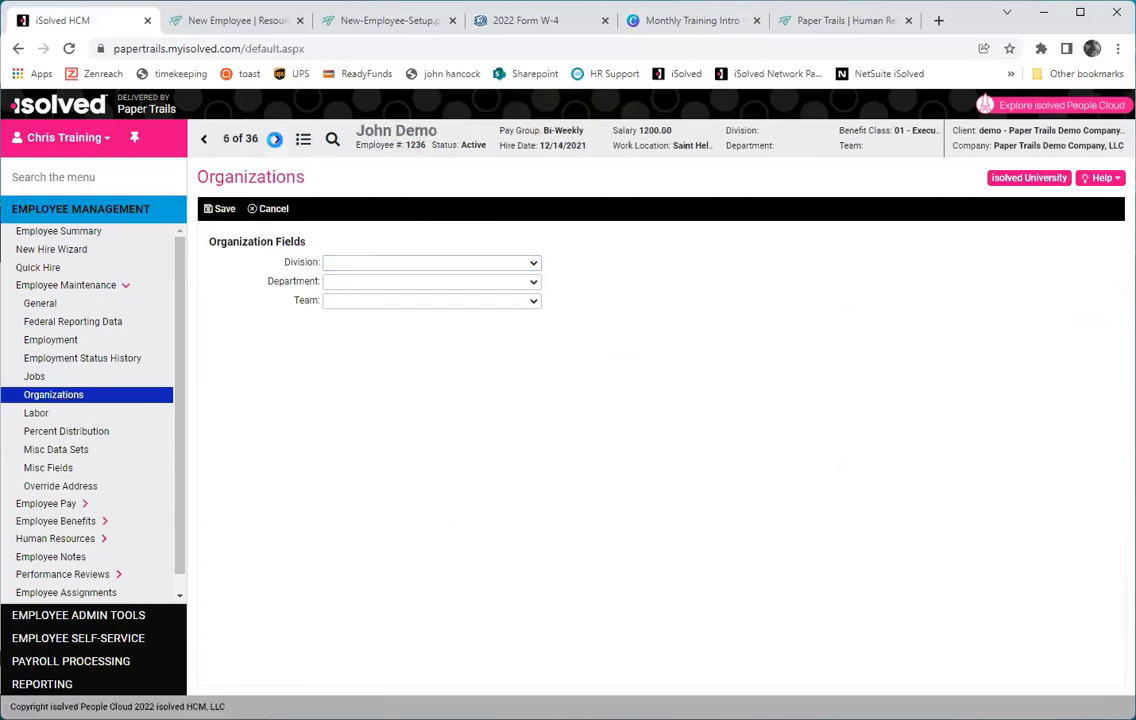
left_click(277, 139)
left_click(277, 141)
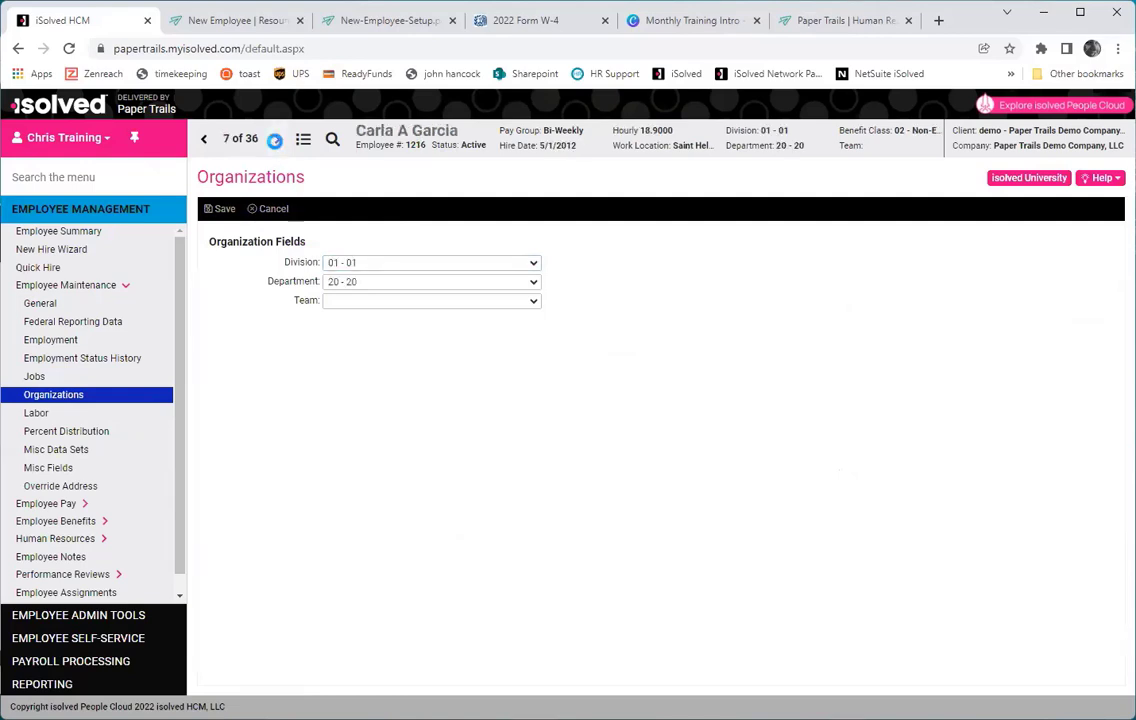
left_click(333, 145)
type("smiy")
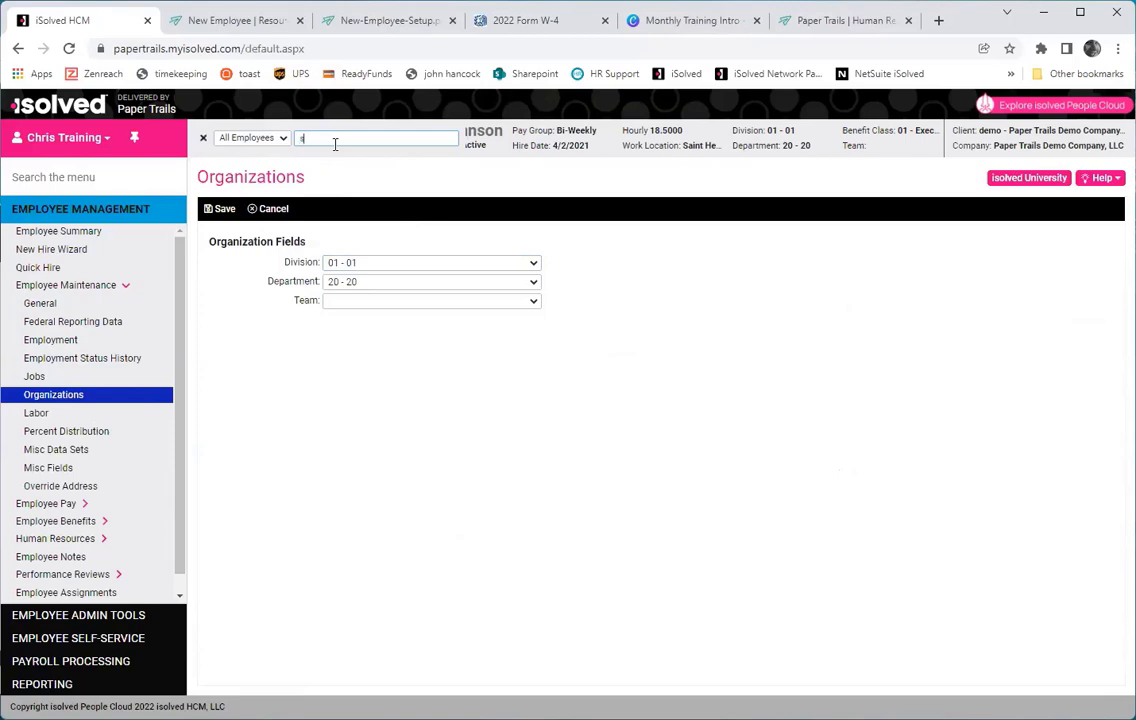
key("BackSpace")
key("BackSpace")
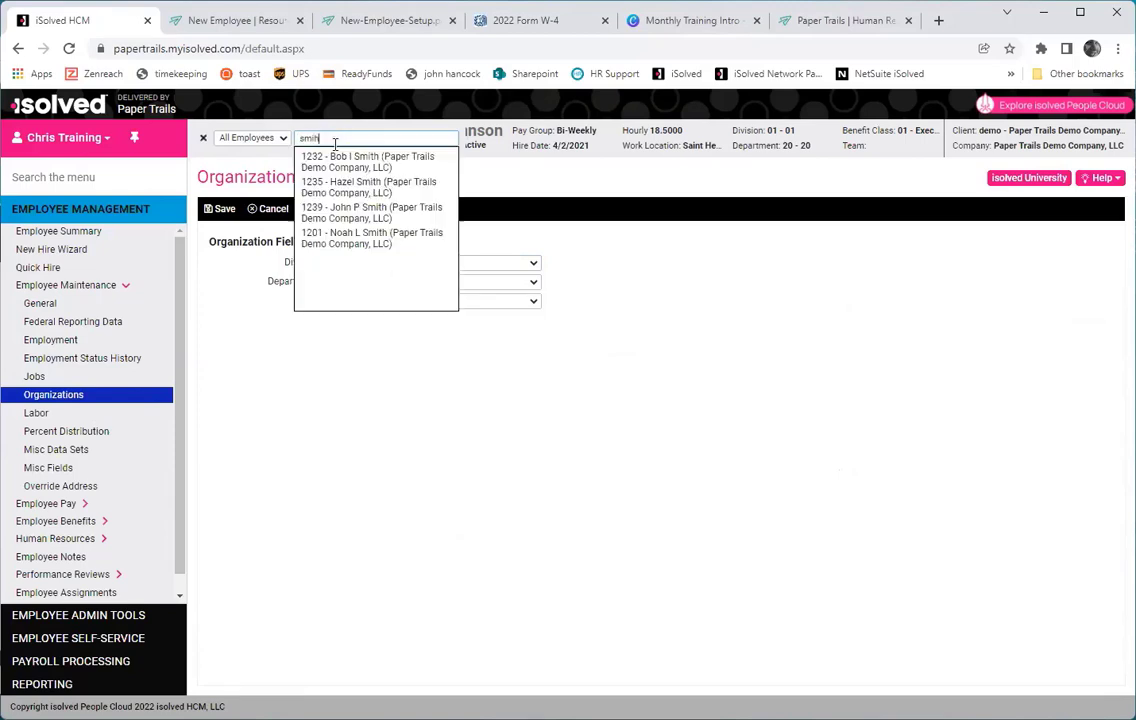
left_click(383, 214)
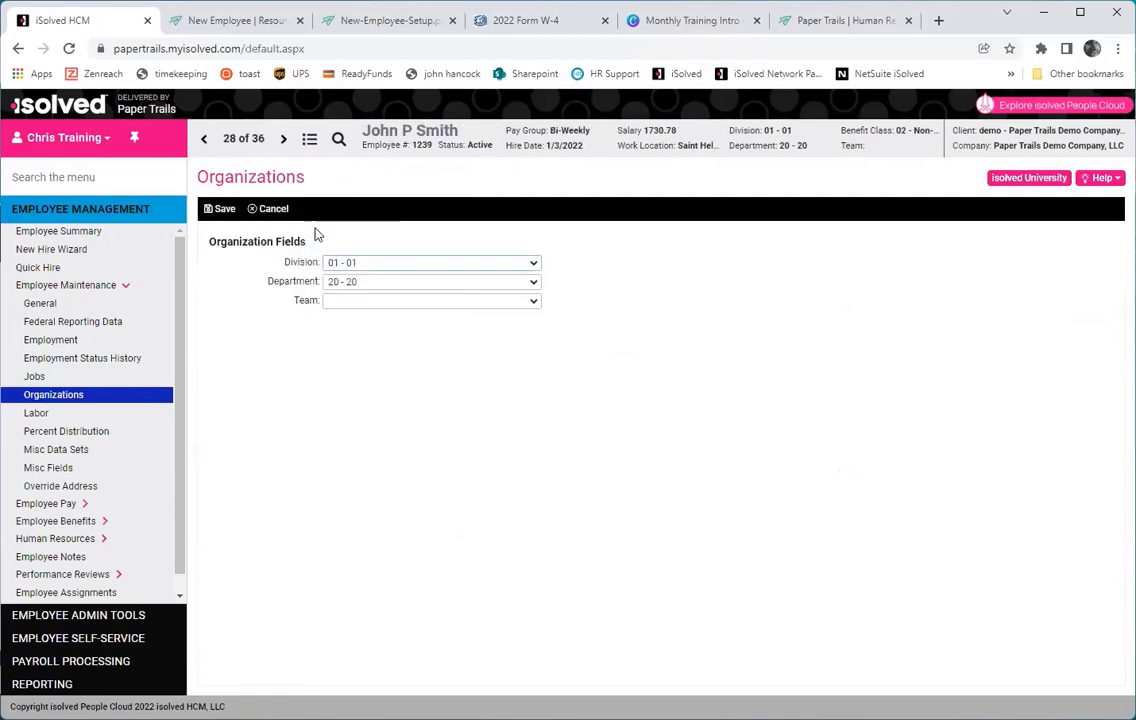
Save the organization record with Division 01 - 01, then expand Employee Pay sections.
left_click(221, 209)
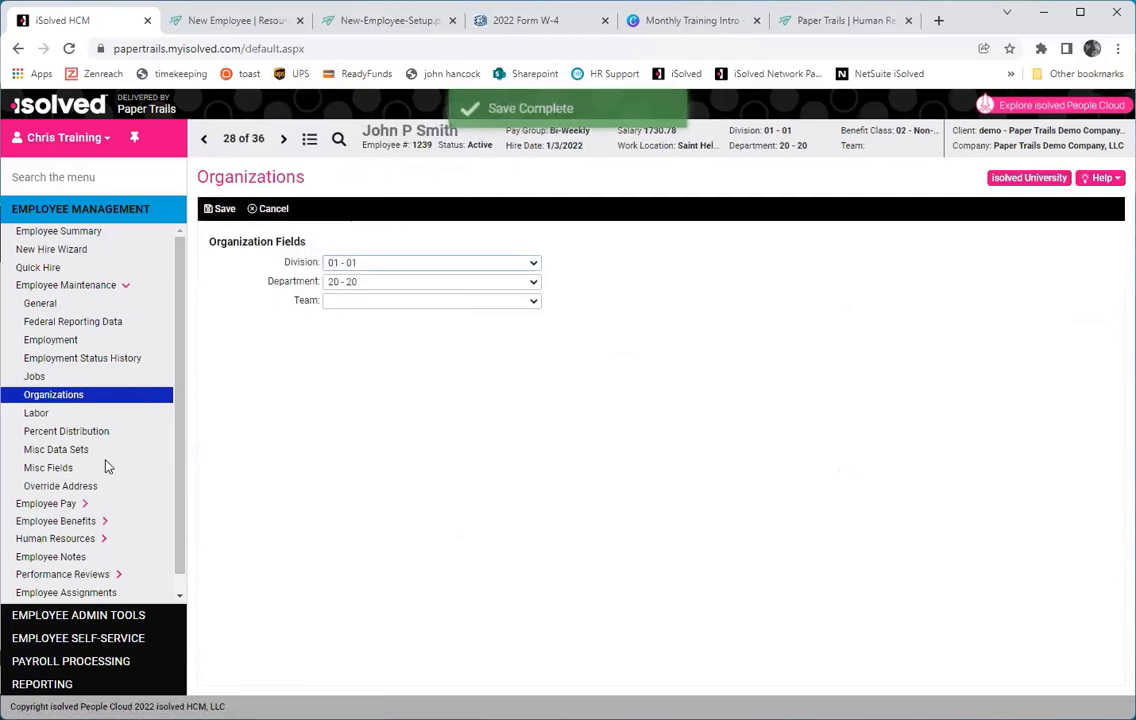
left_click(50, 286)
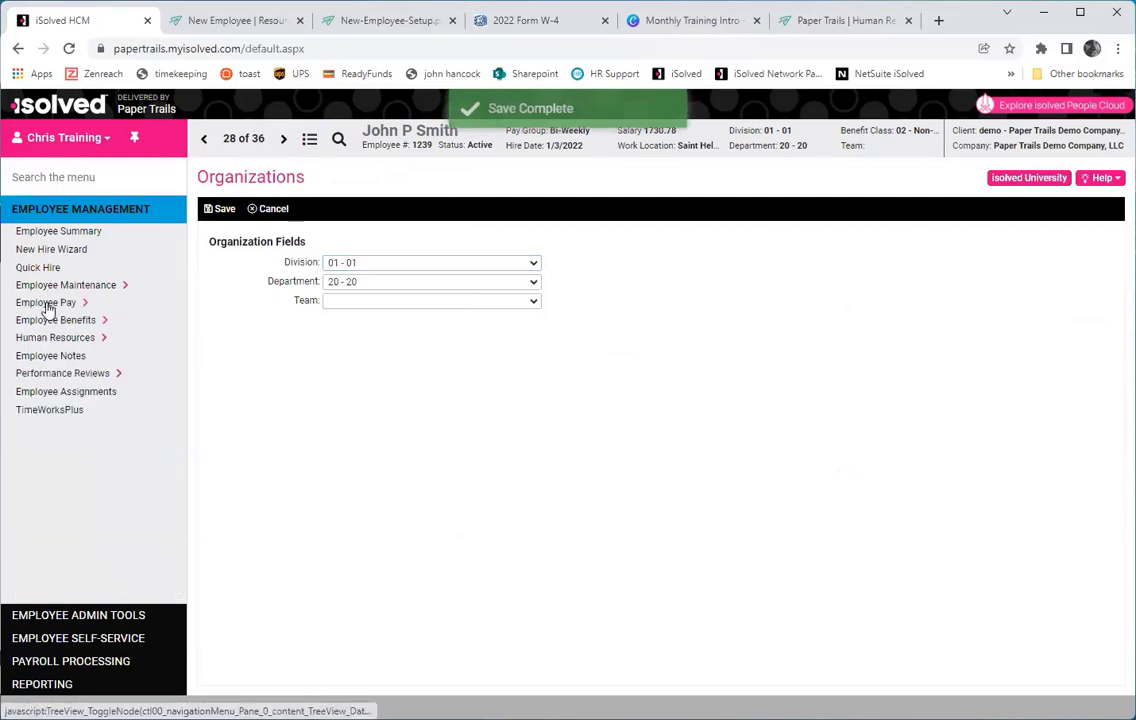
left_click(64, 304)
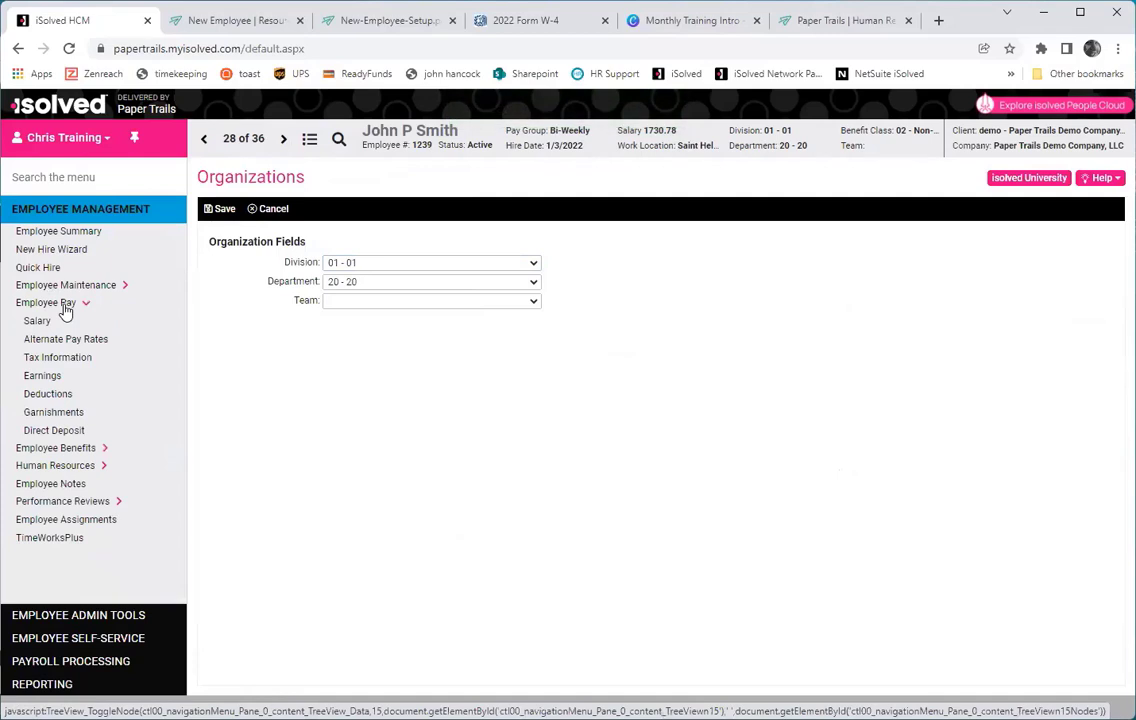
Start a future salary change effective 3/1/2022 with reason Merit Increase.
left_click(40, 323)
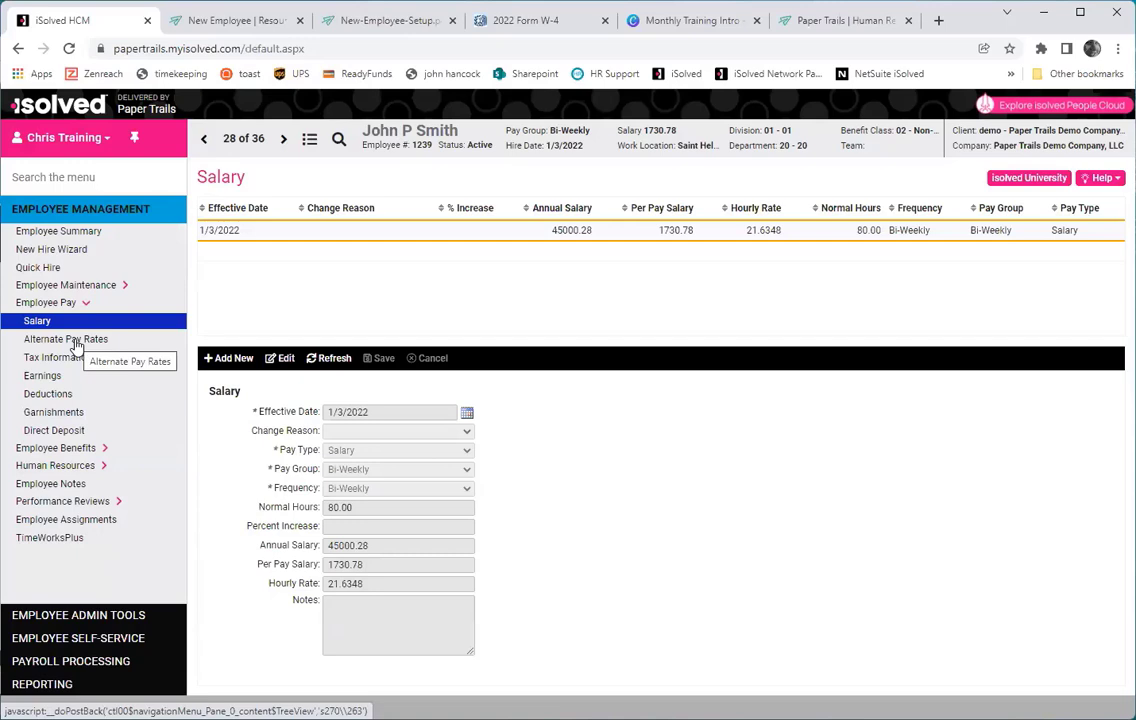
left_click(222, 359)
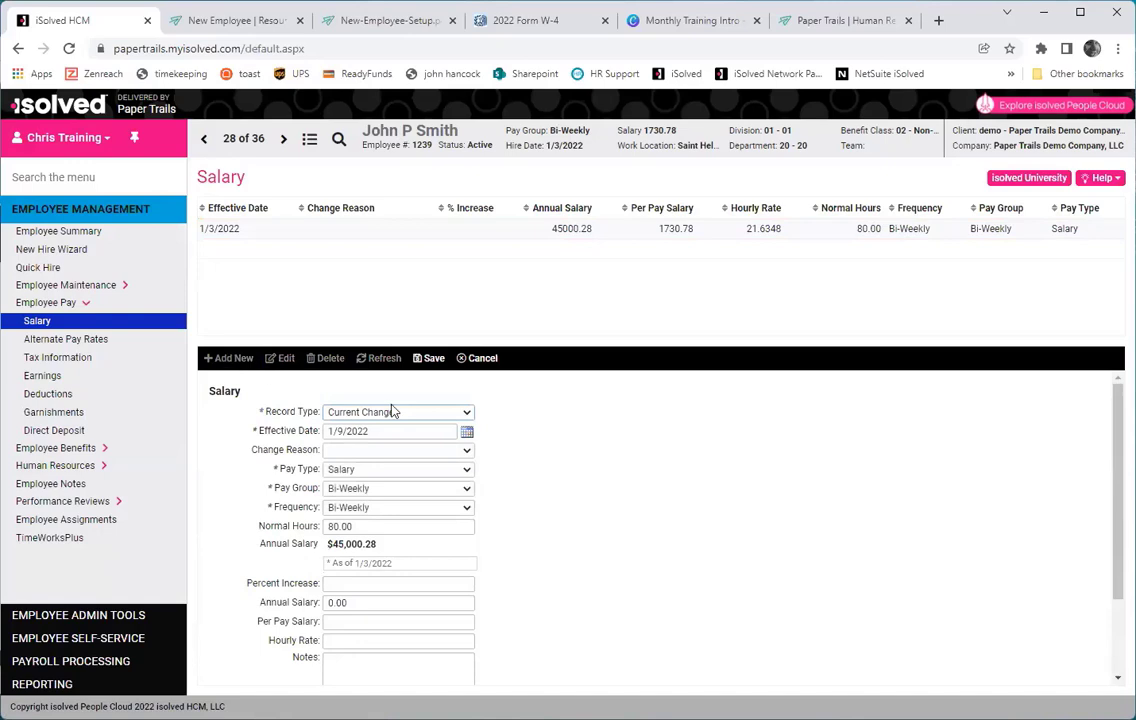
left_click(420, 413)
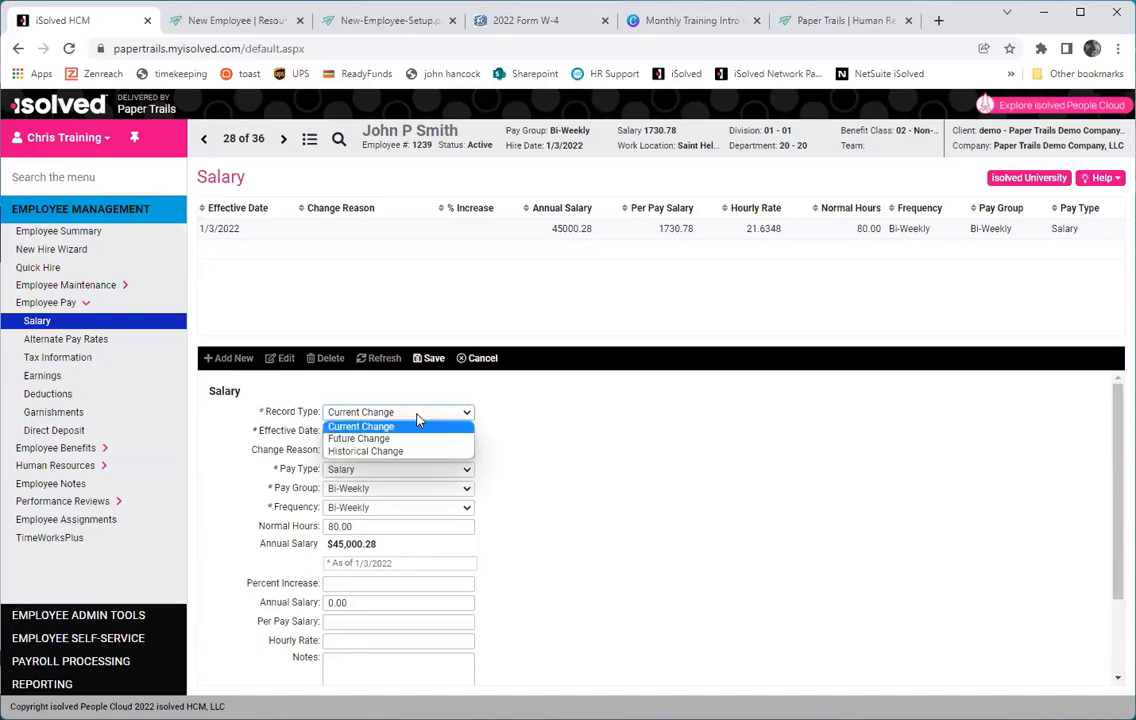
left_click(420, 440)
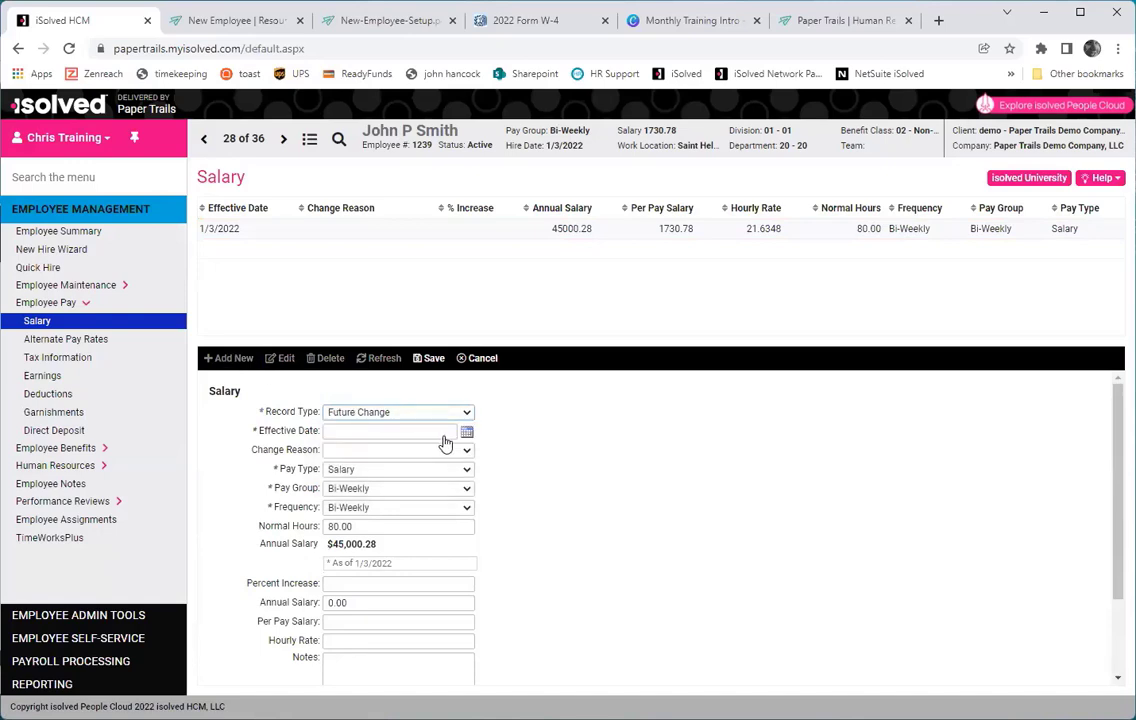
left_click(425, 434)
type("3/1/2022")
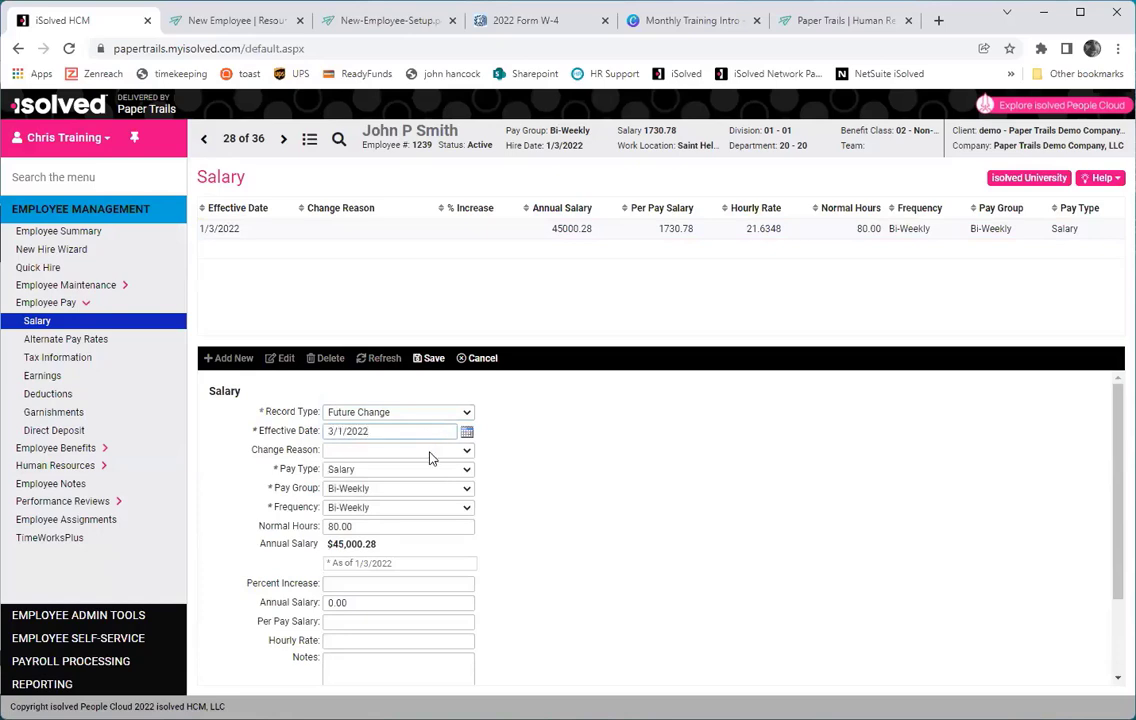
left_click(430, 451)
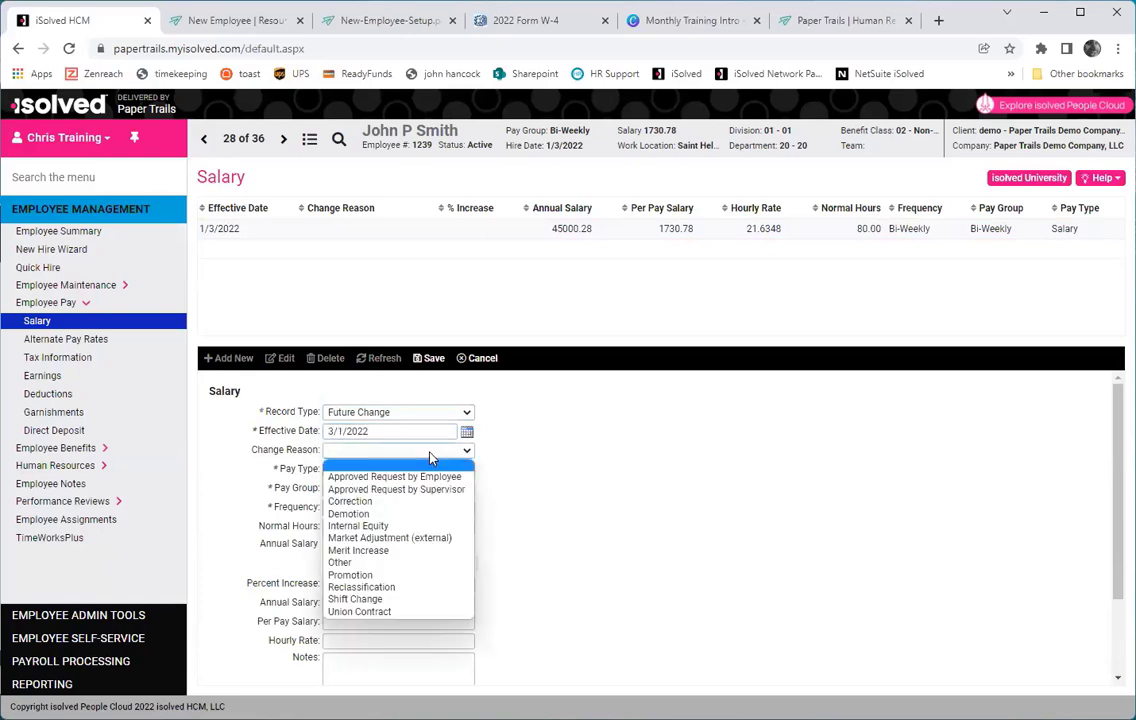
left_click(392, 550)
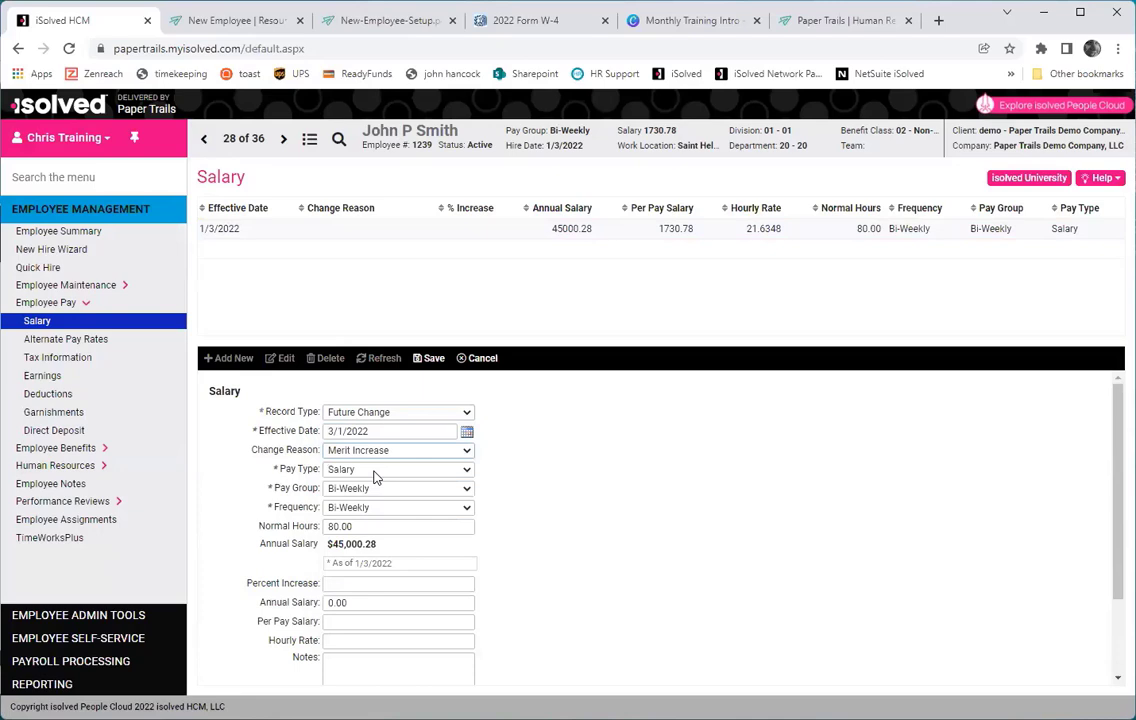
Make the pay type Hourly at 25.0000, recalculating to 52000.00 a year, and save.
left_click(374, 472)
left_click(363, 499)
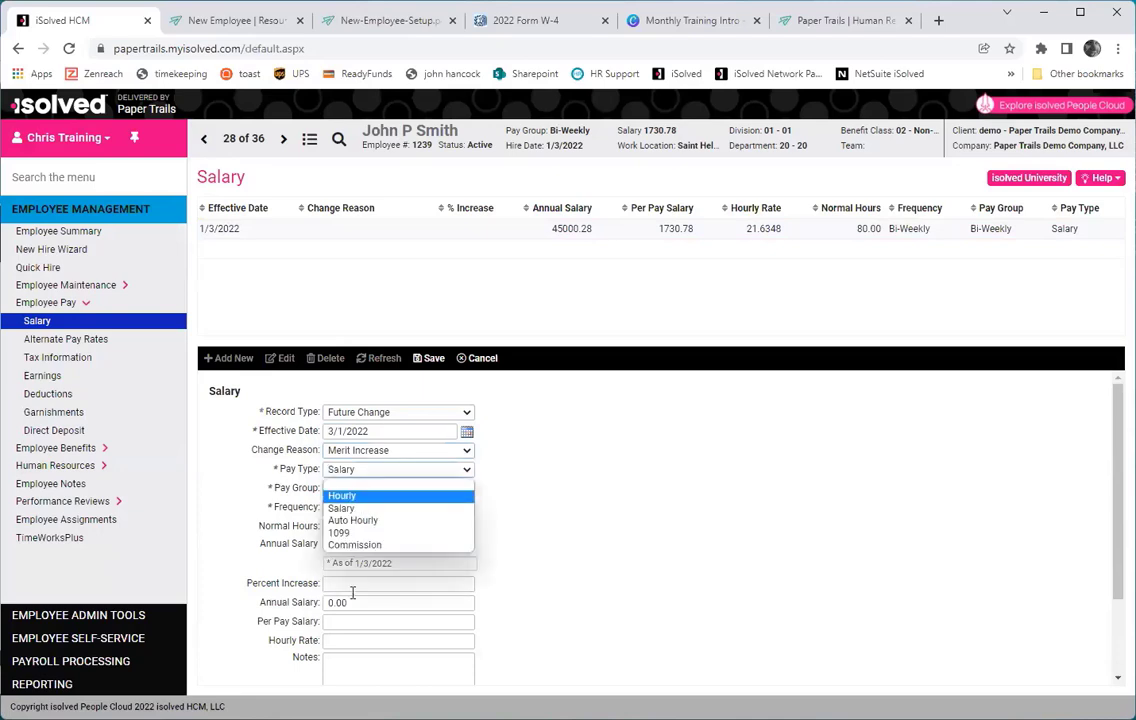
left_click(356, 645)
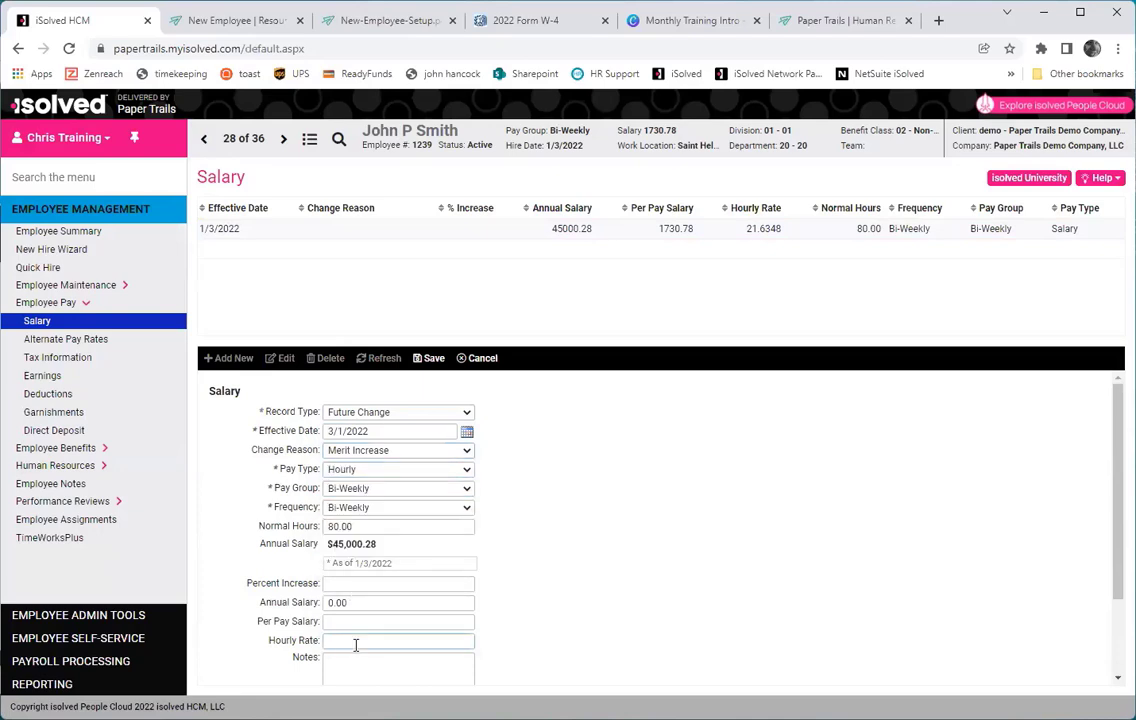
type("25")
left_click(358, 621)
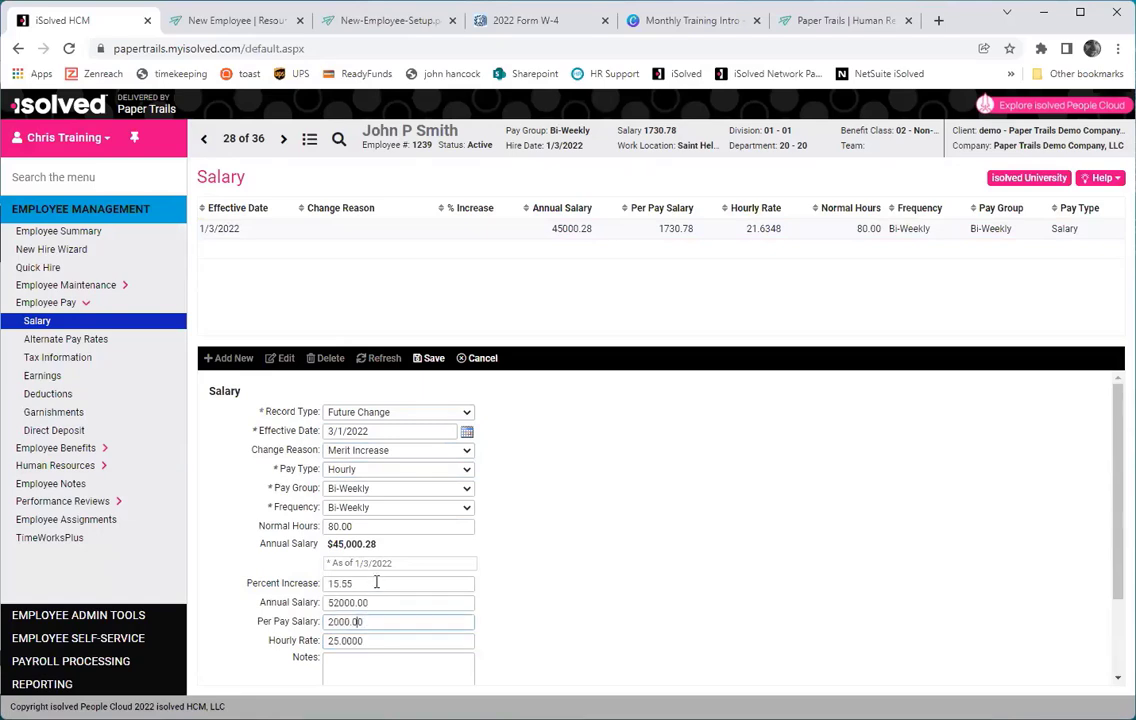
left_click(429, 358)
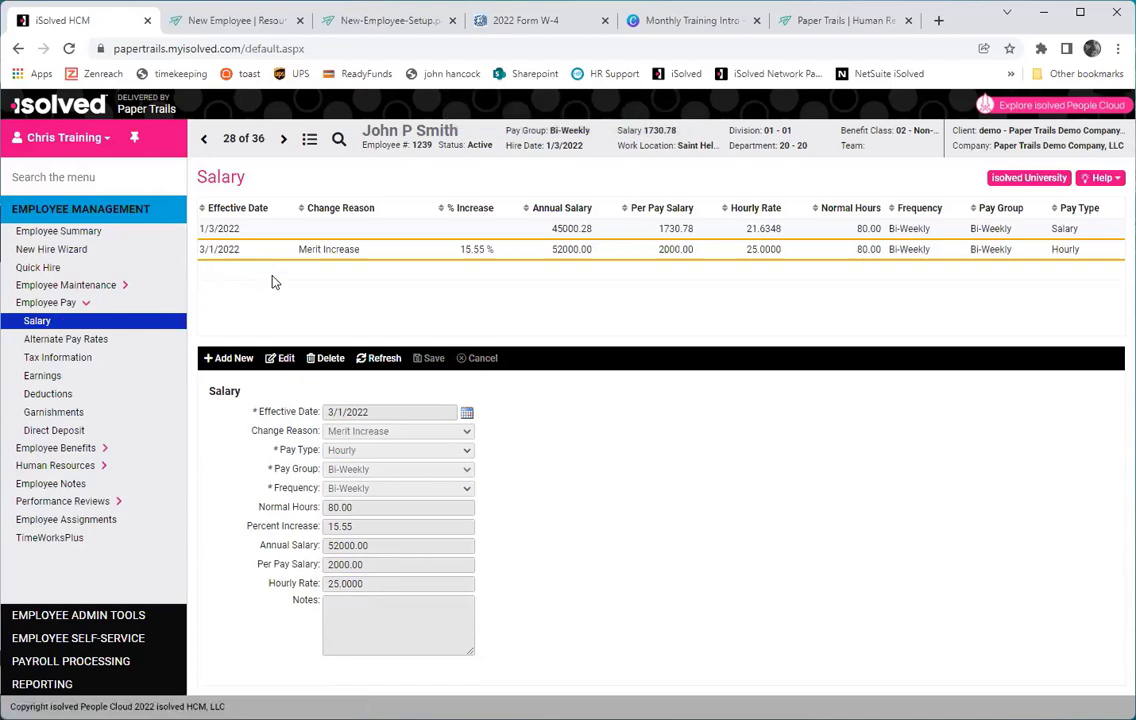
Cancel an edit and a new salary record unchanged, then go to Alternate Pay Rates.
left_click(285, 359)
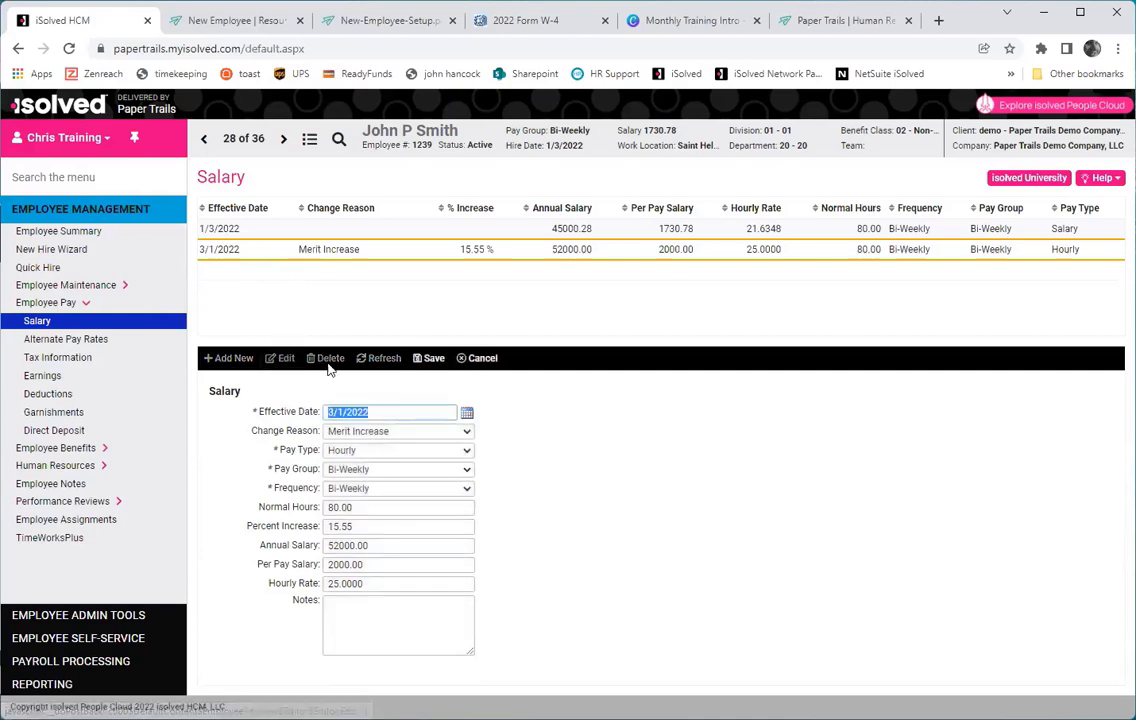
left_click(480, 360)
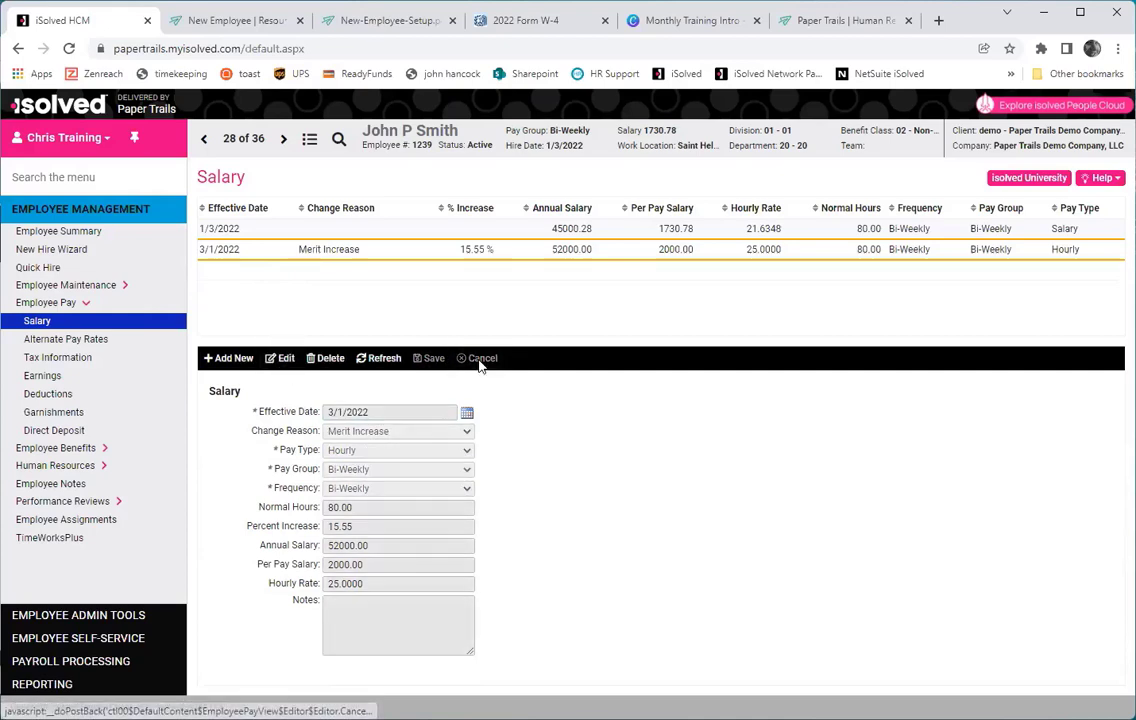
left_click(232, 360)
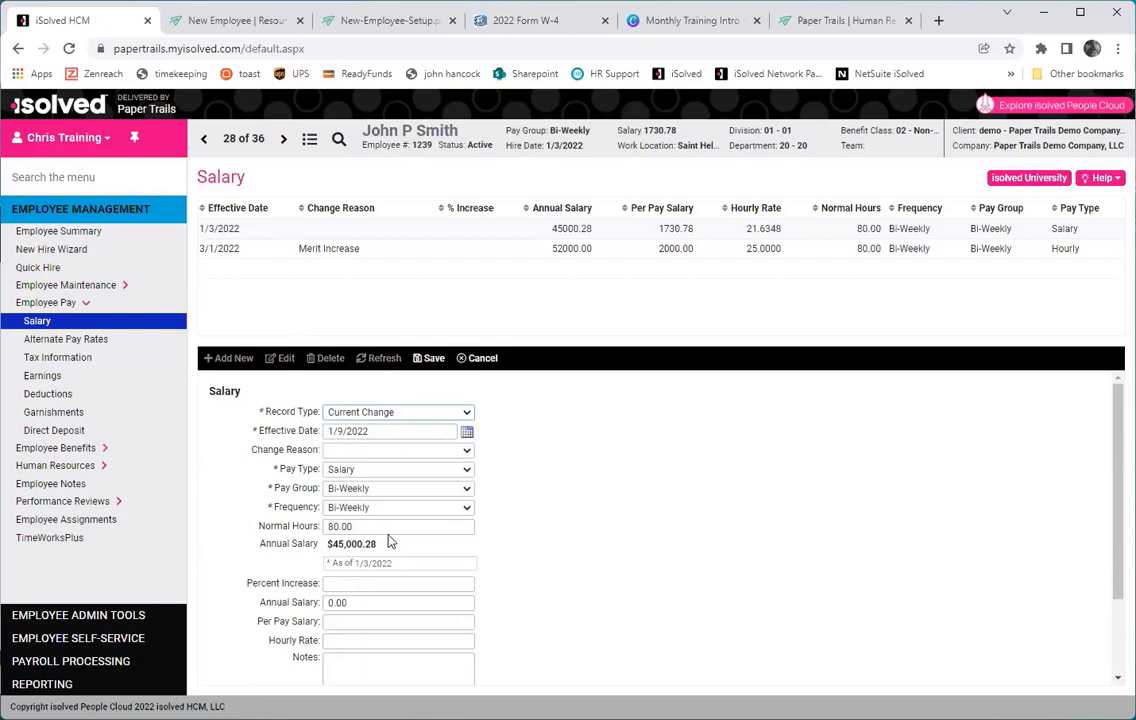
left_click(482, 360)
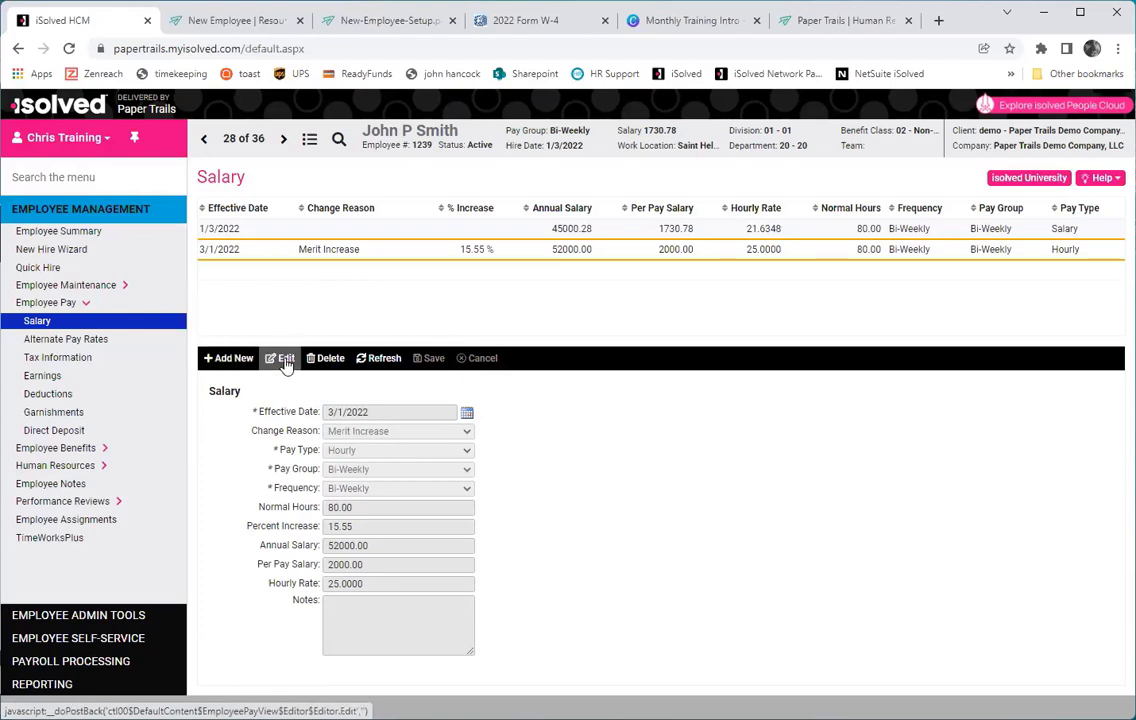
left_click(98, 338)
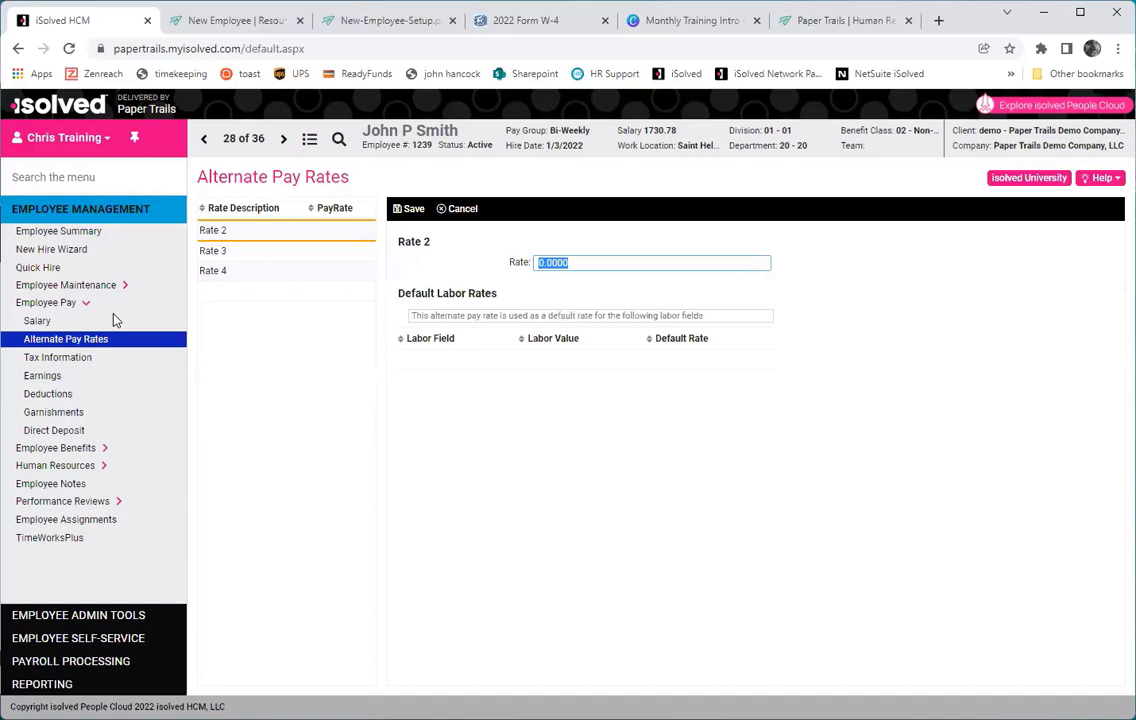
Open the employee's Tax Information page under Employee Pay.
left_click(82, 362)
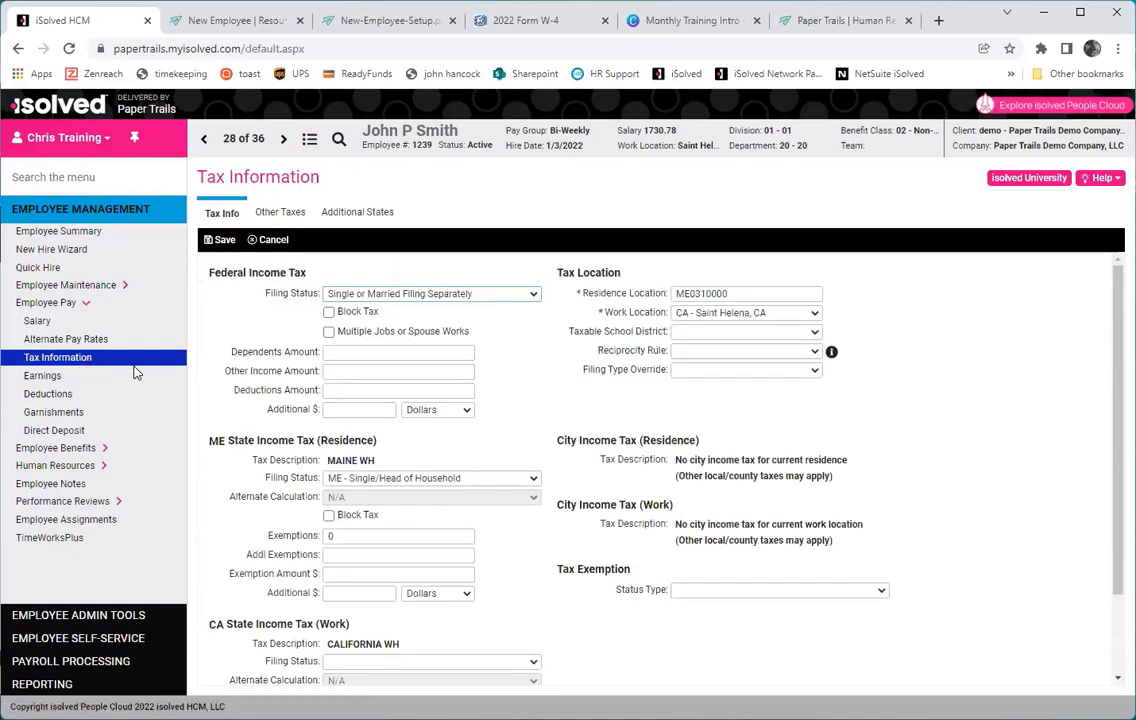
Change federal status to Married Filing Jointly and Maine to ME - Married, 1 exemption, then save.
left_click(532, 298)
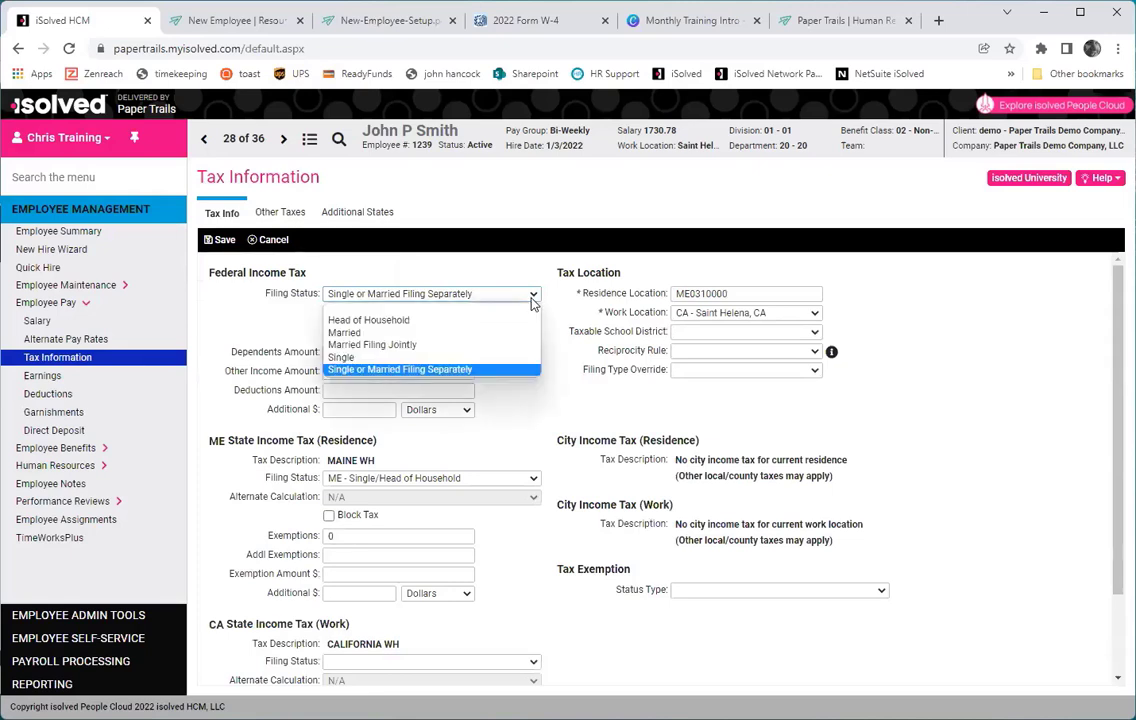
left_click(400, 346)
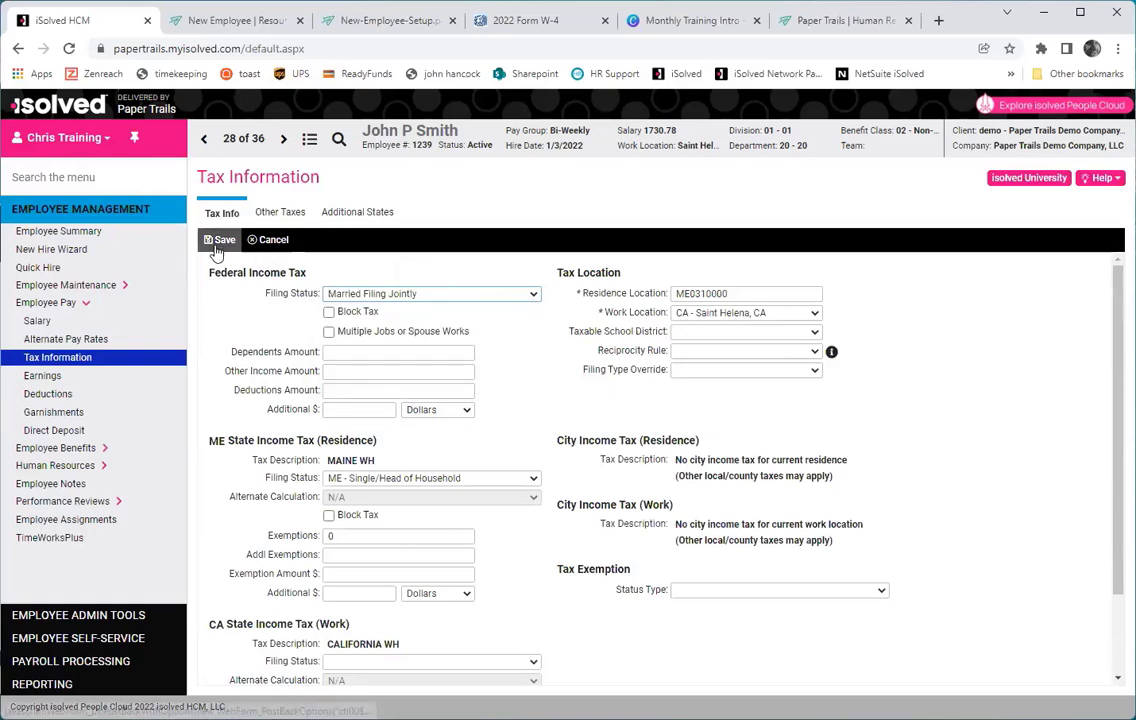
left_click(382, 481)
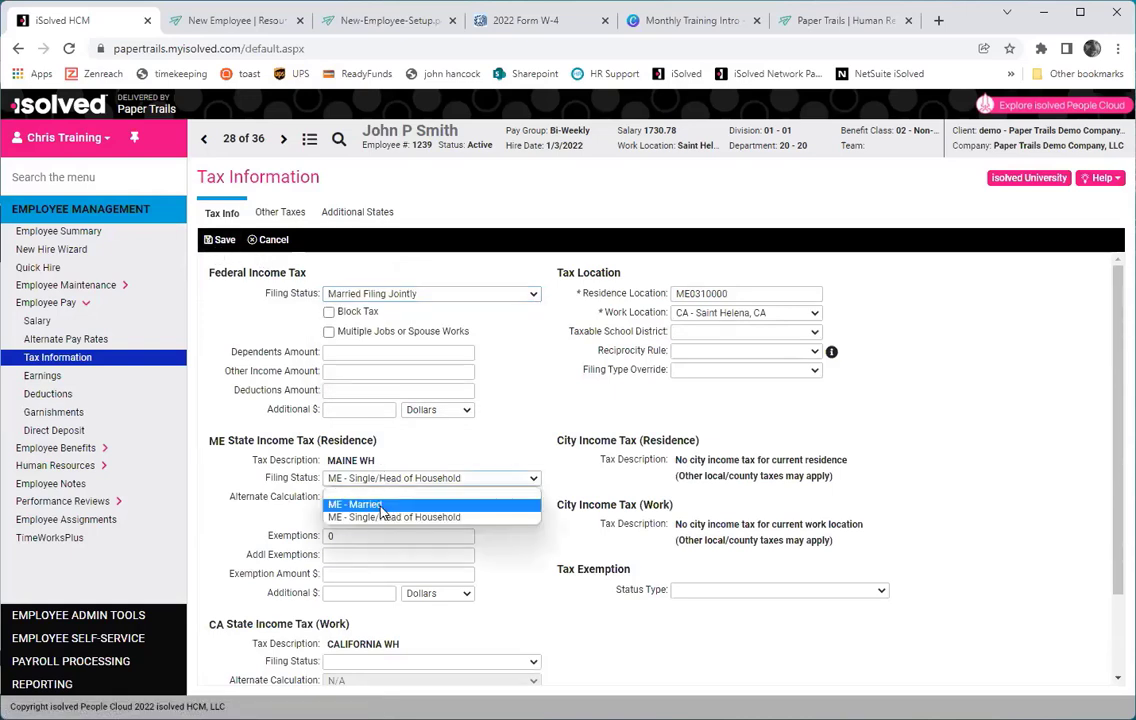
left_click(383, 506)
left_click_drag(358, 536, 288, 549)
type("1")
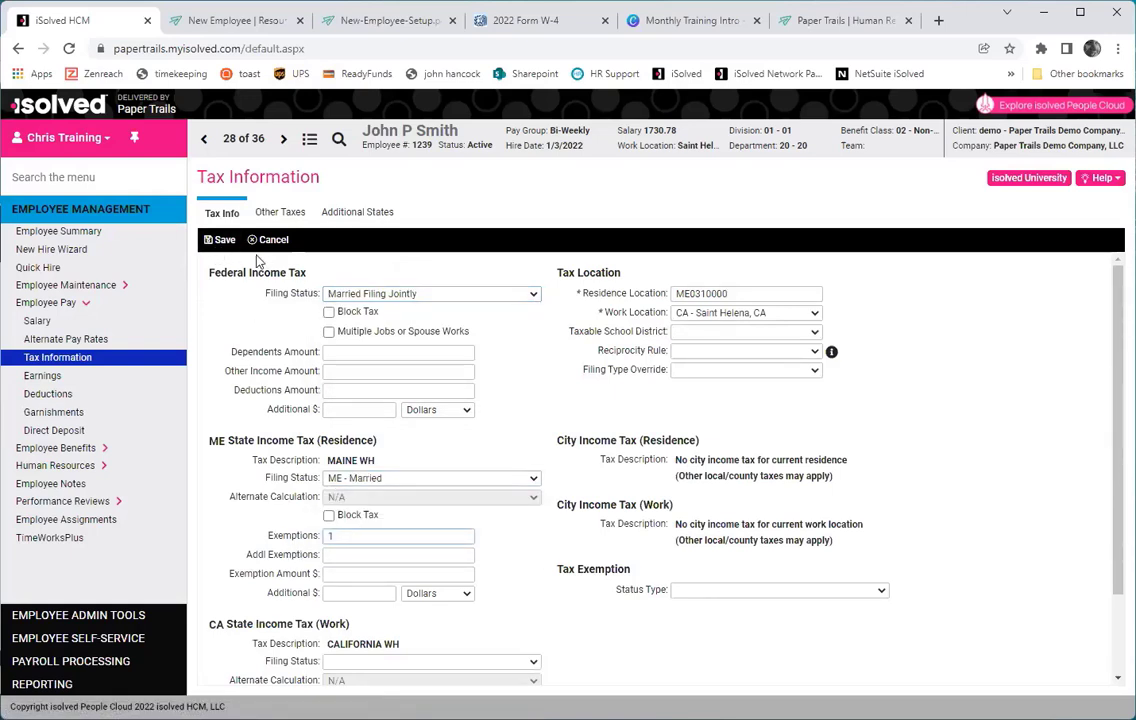
left_click(226, 241)
Enter 10 in the federal and ME state Additional $ boxes and save.
left_click(349, 409)
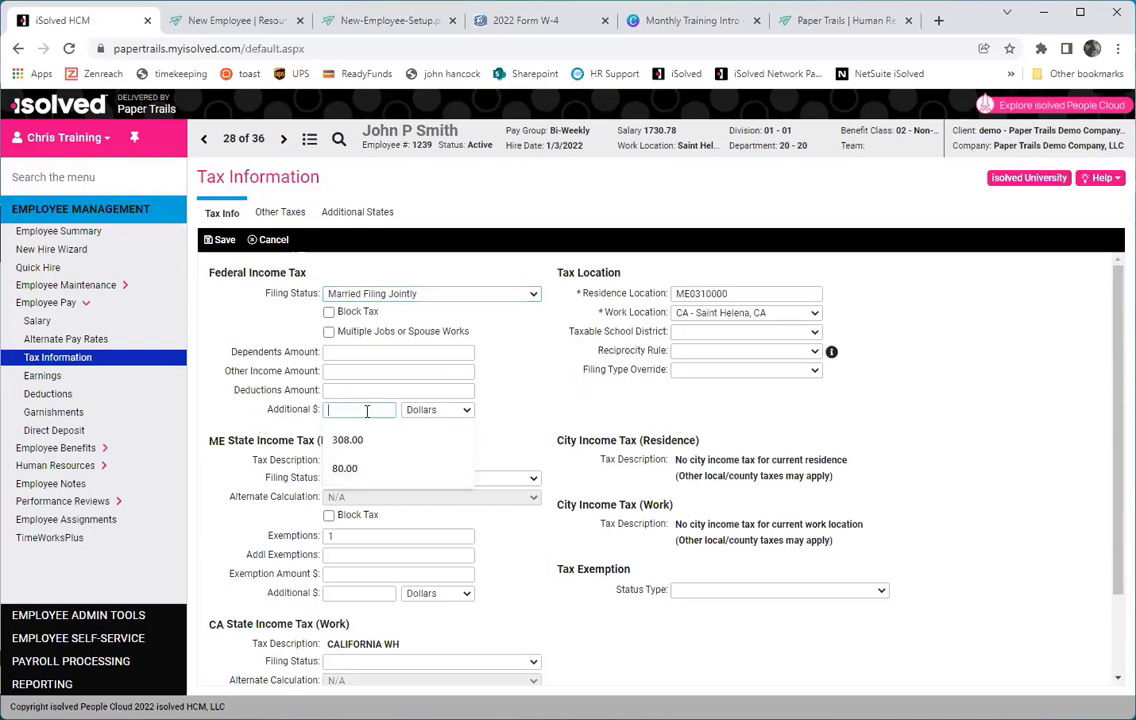
type("10")
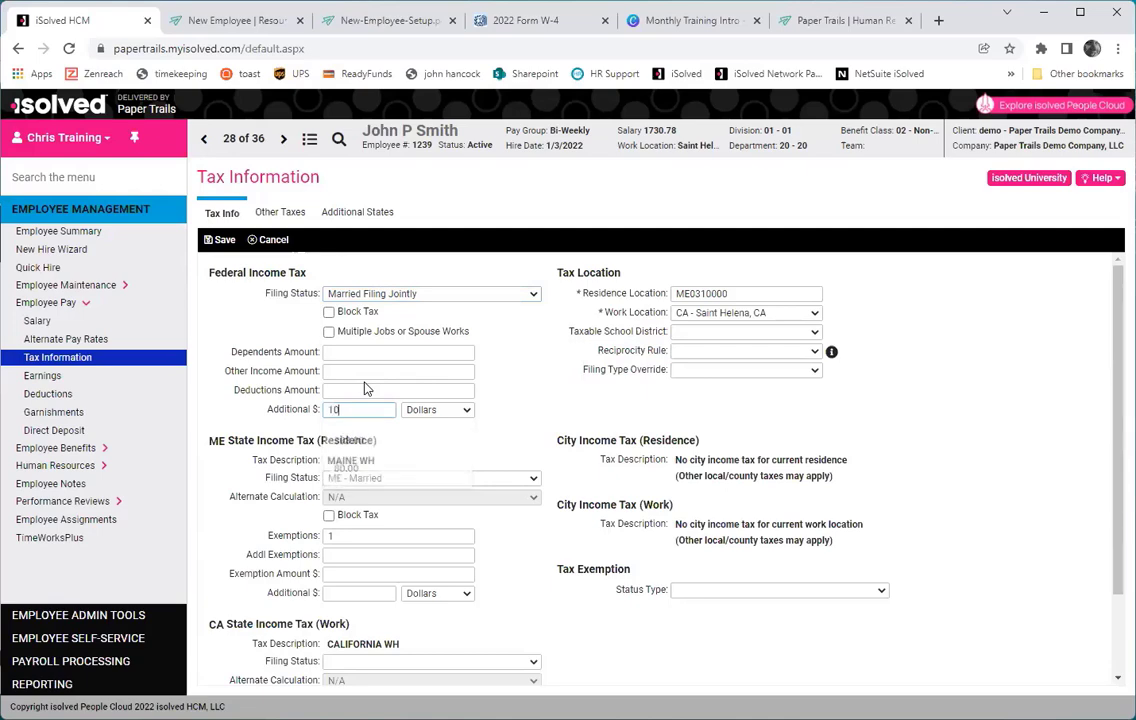
left_click(338, 592)
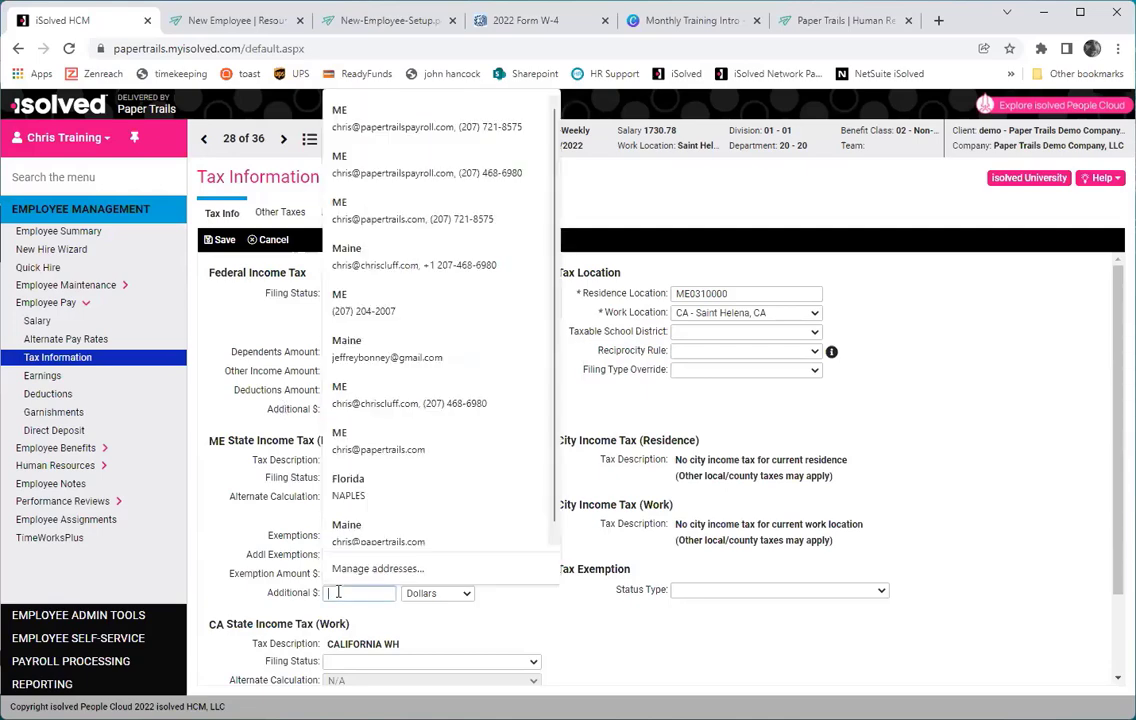
type("10")
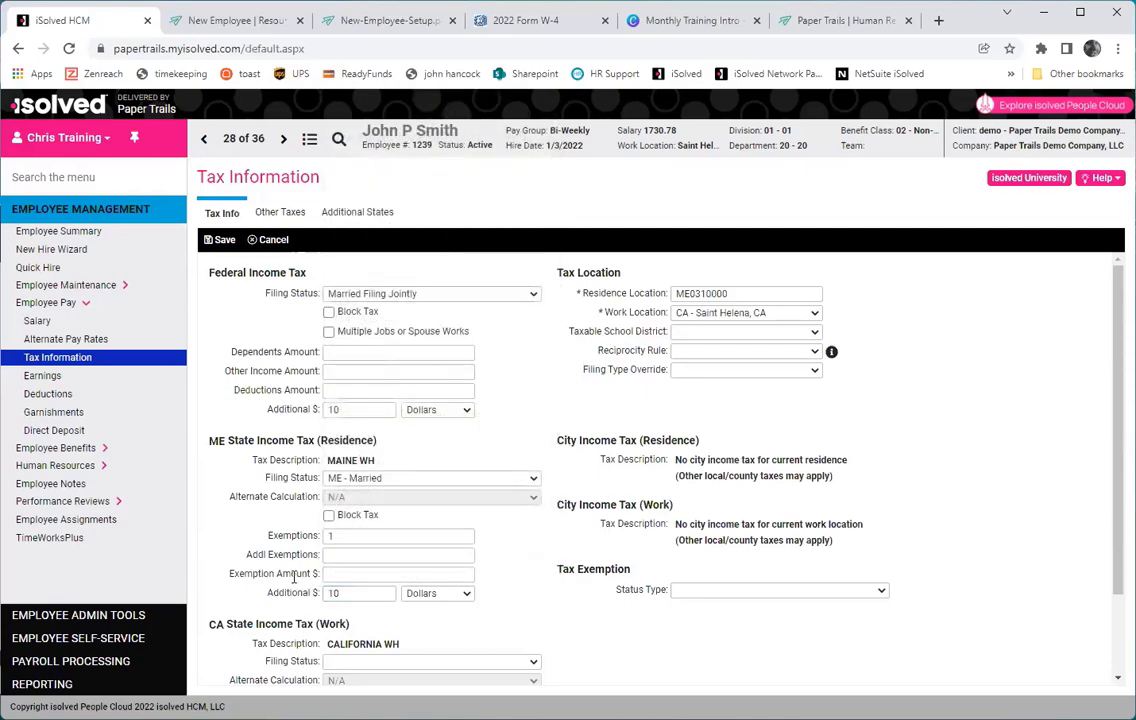
left_click(220, 240)
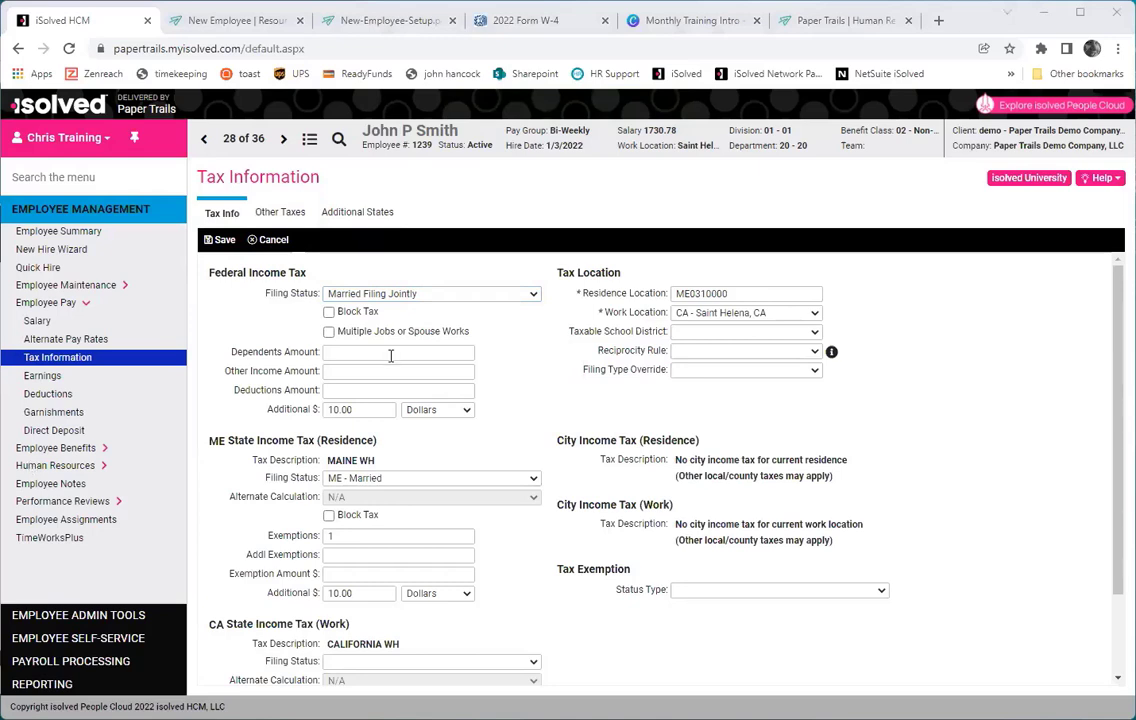
Go to the employee's Earnings page under Employee Pay.
left_click(46, 377)
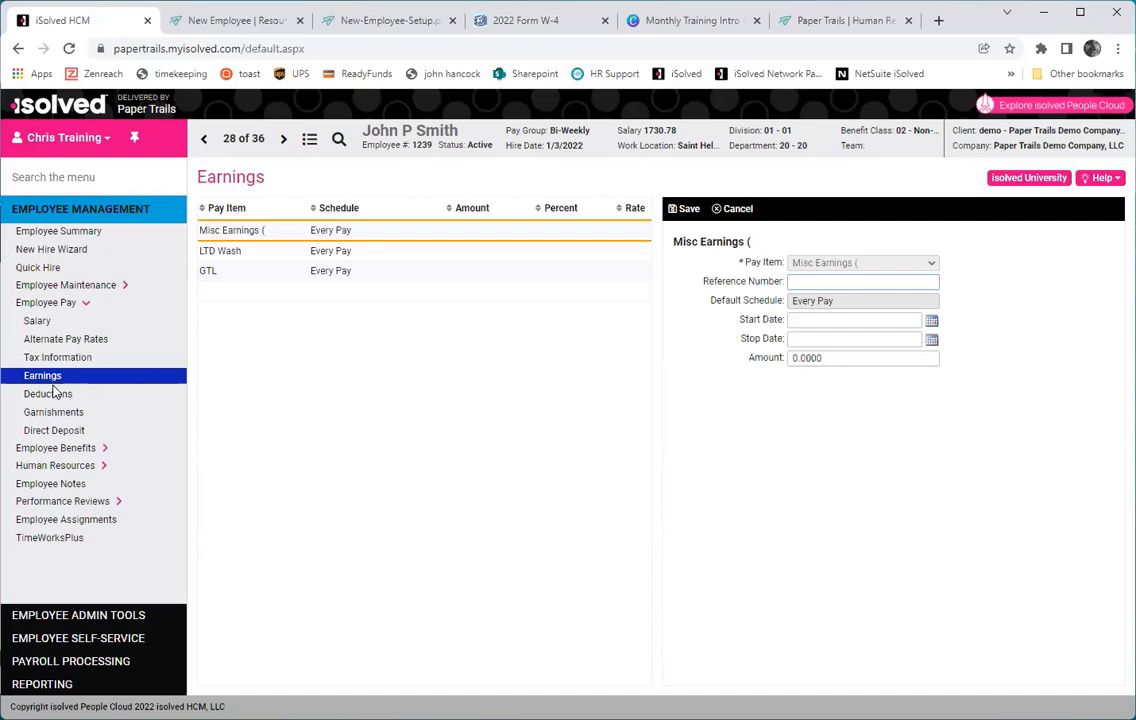
In Deductions, set the Medical Pre-tax amount to 50.00 and save it.
left_click(56, 396)
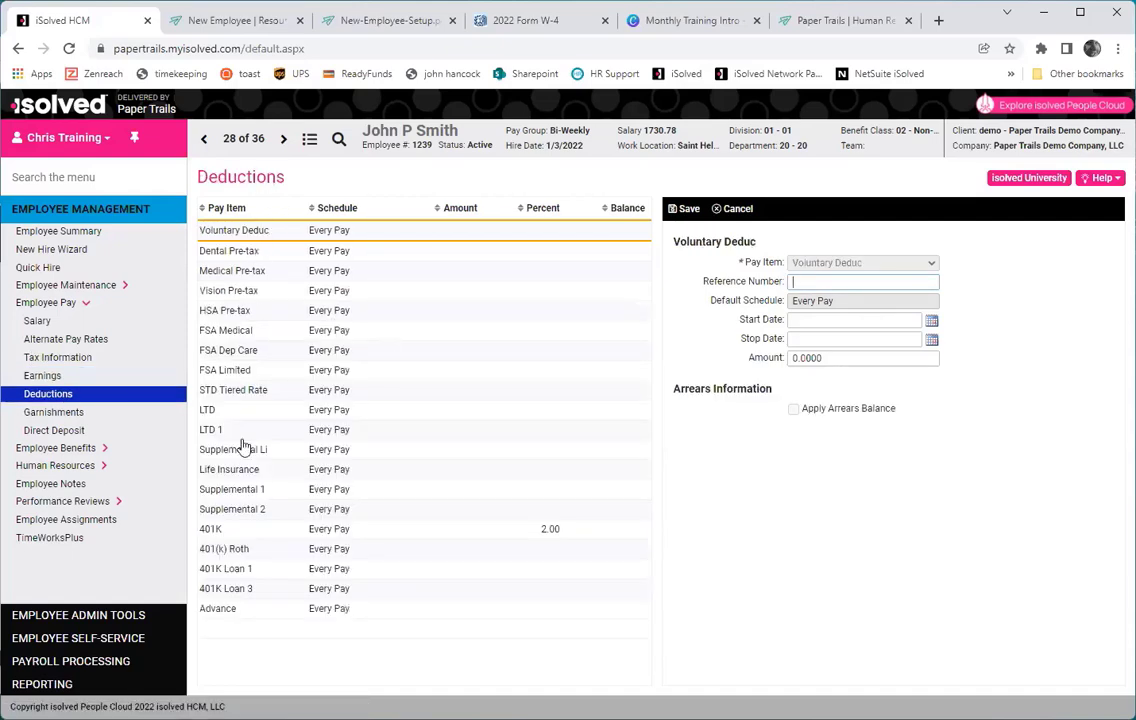
left_click(280, 270)
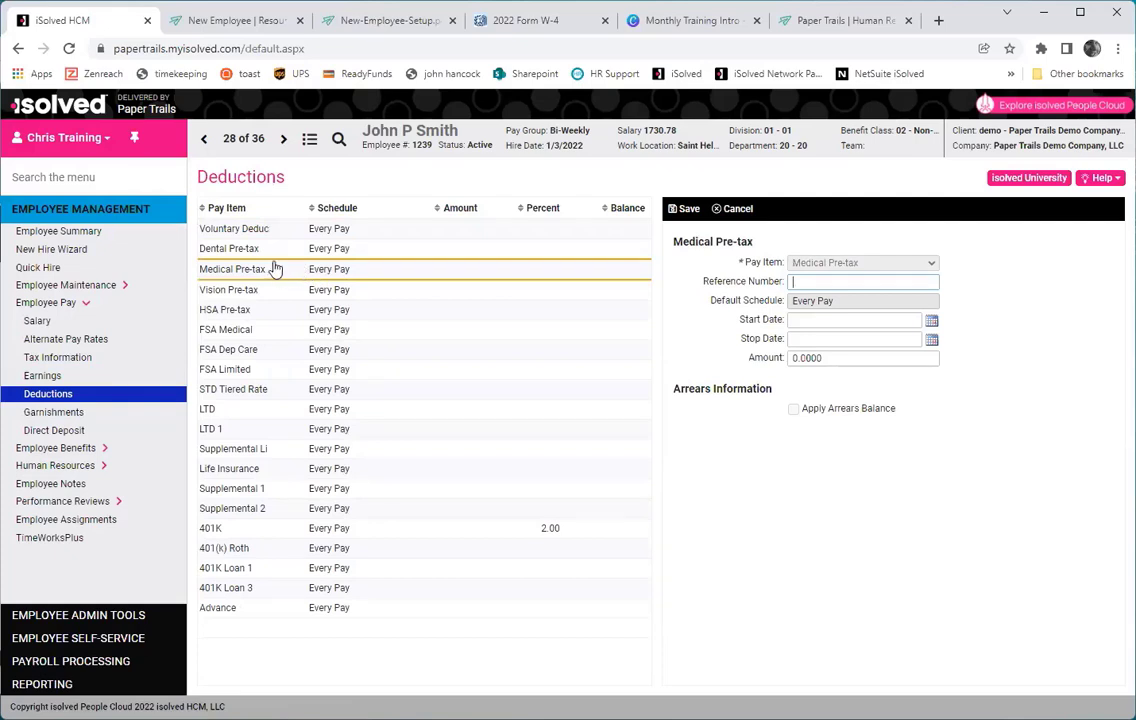
left_click(795, 358)
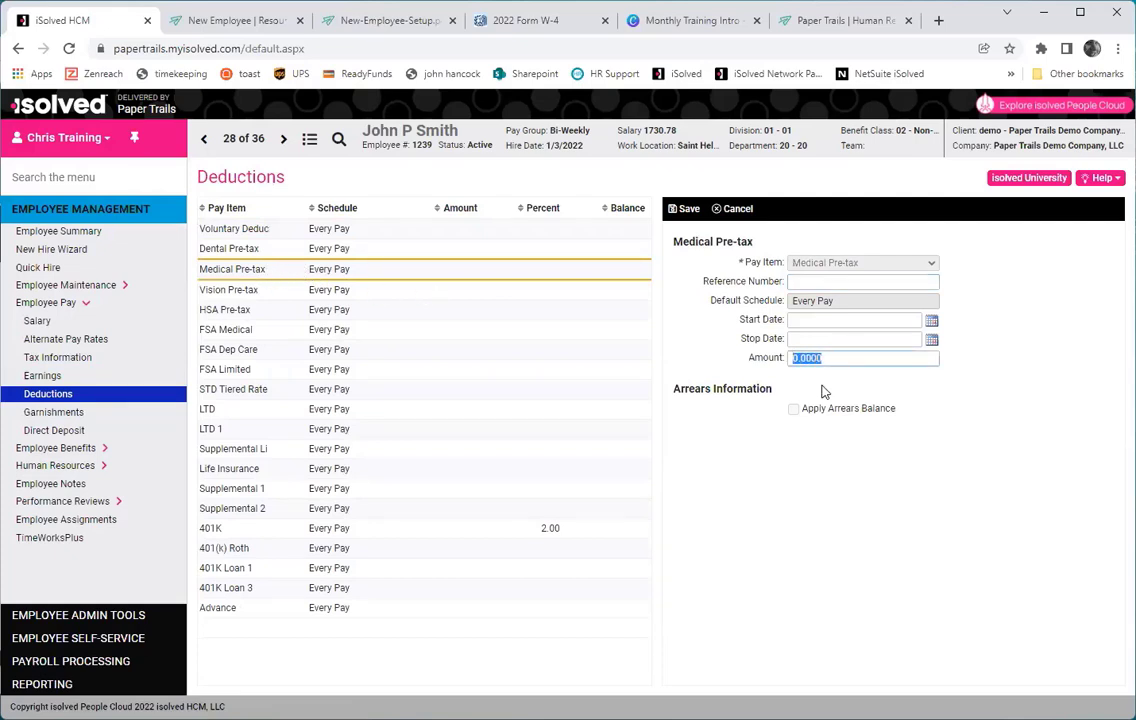
type("5")
left_click(823, 389)
left_click(690, 211)
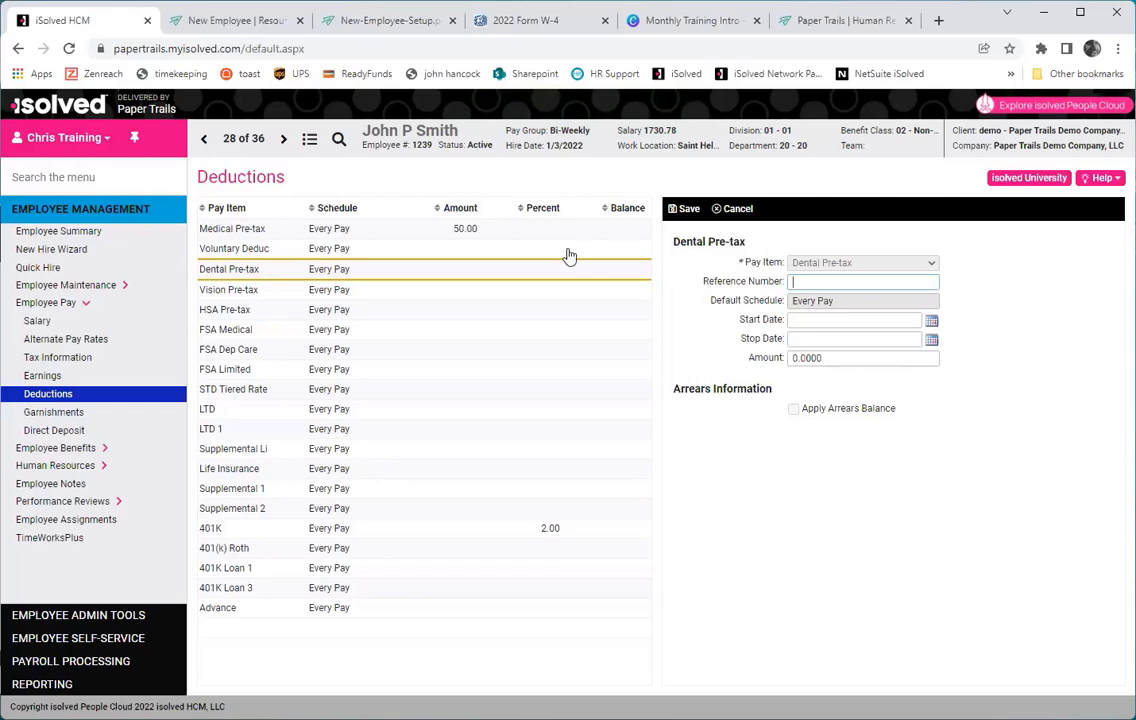
Change the 401K deduction from 2 to 4 percent, starting January 24, 2022, and save.
left_click(252, 528)
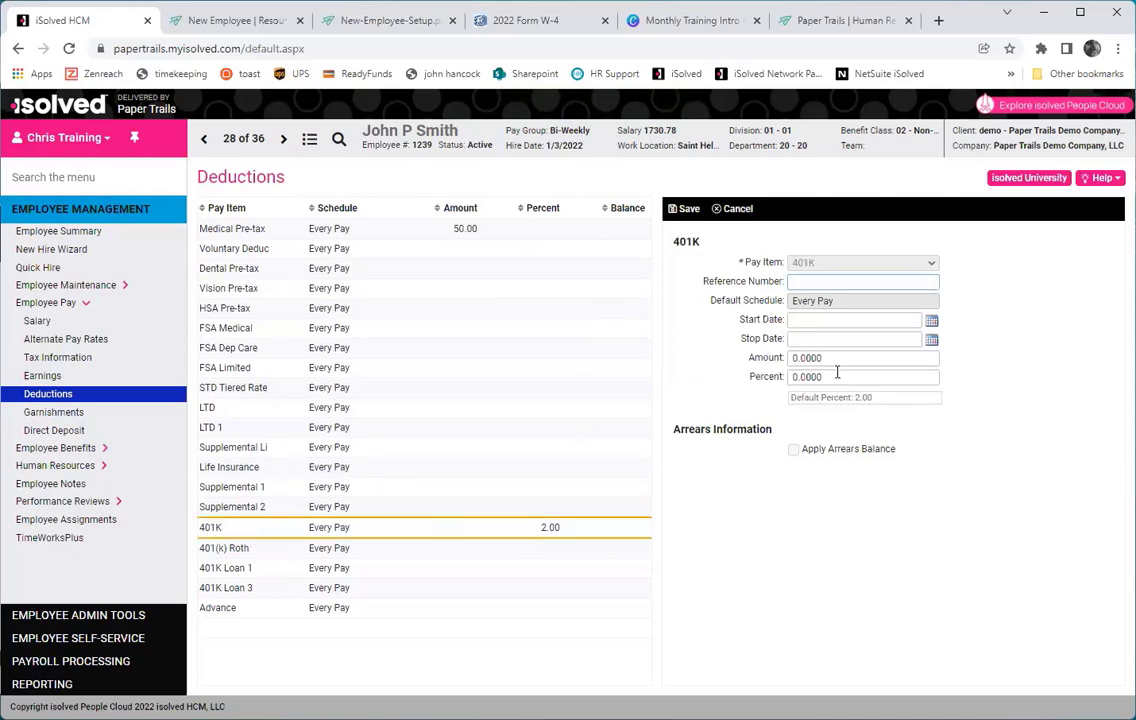
left_click(824, 376)
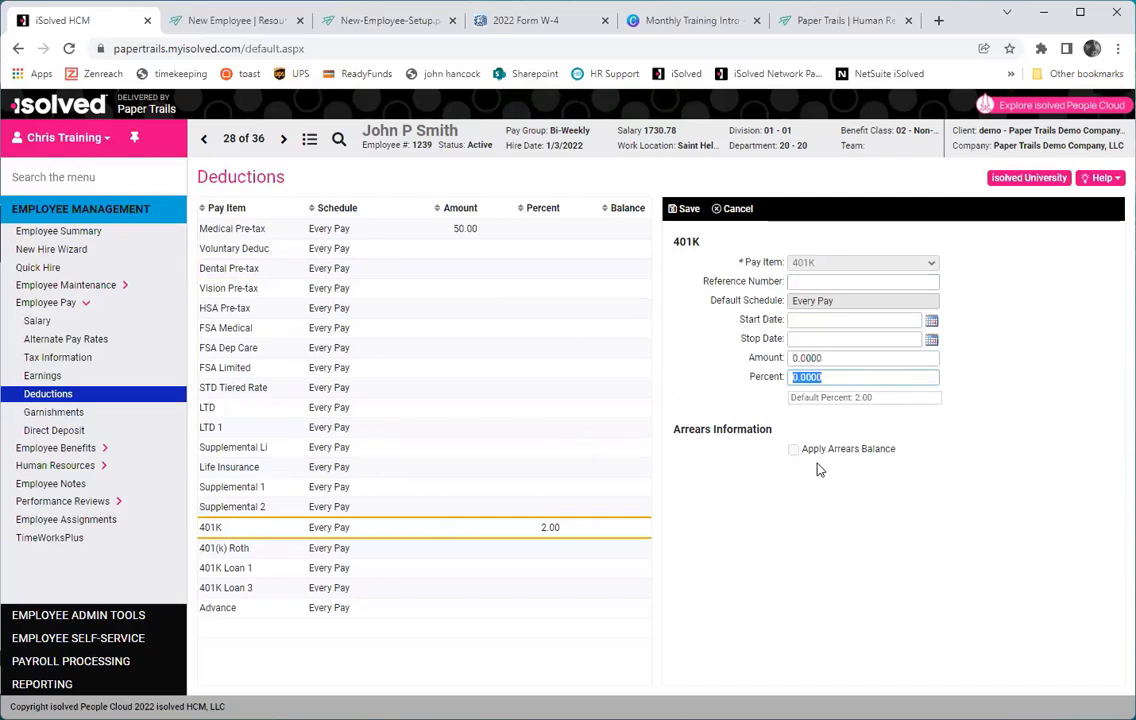
type("4")
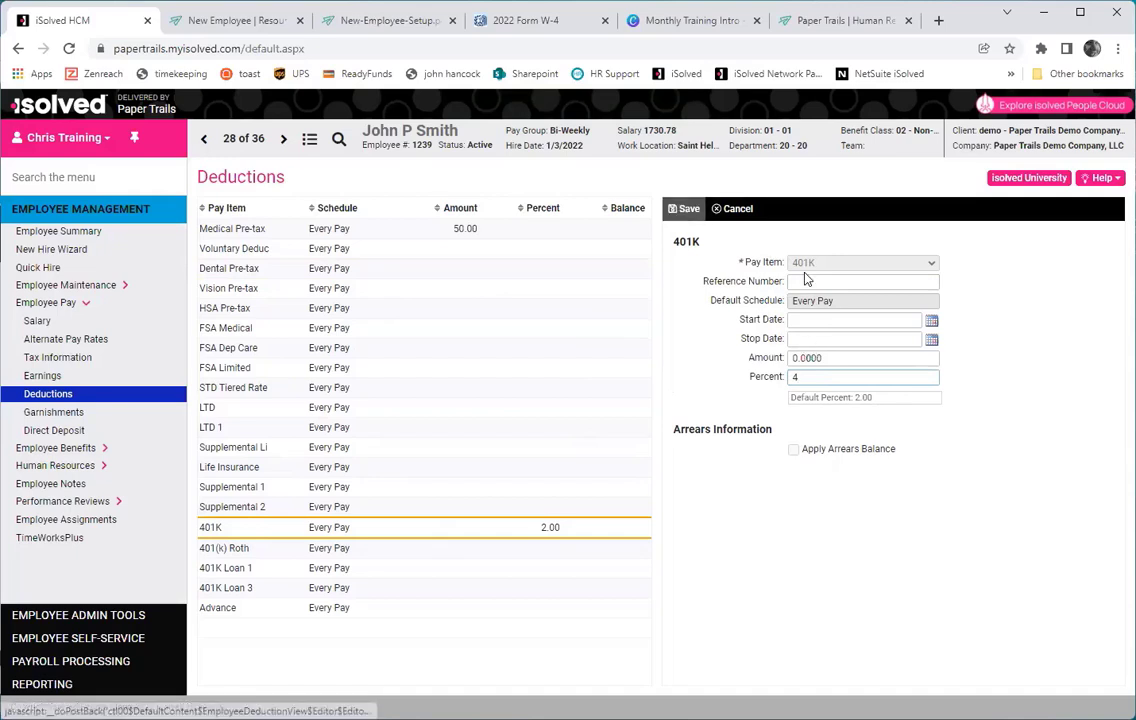
left_click(930, 325)
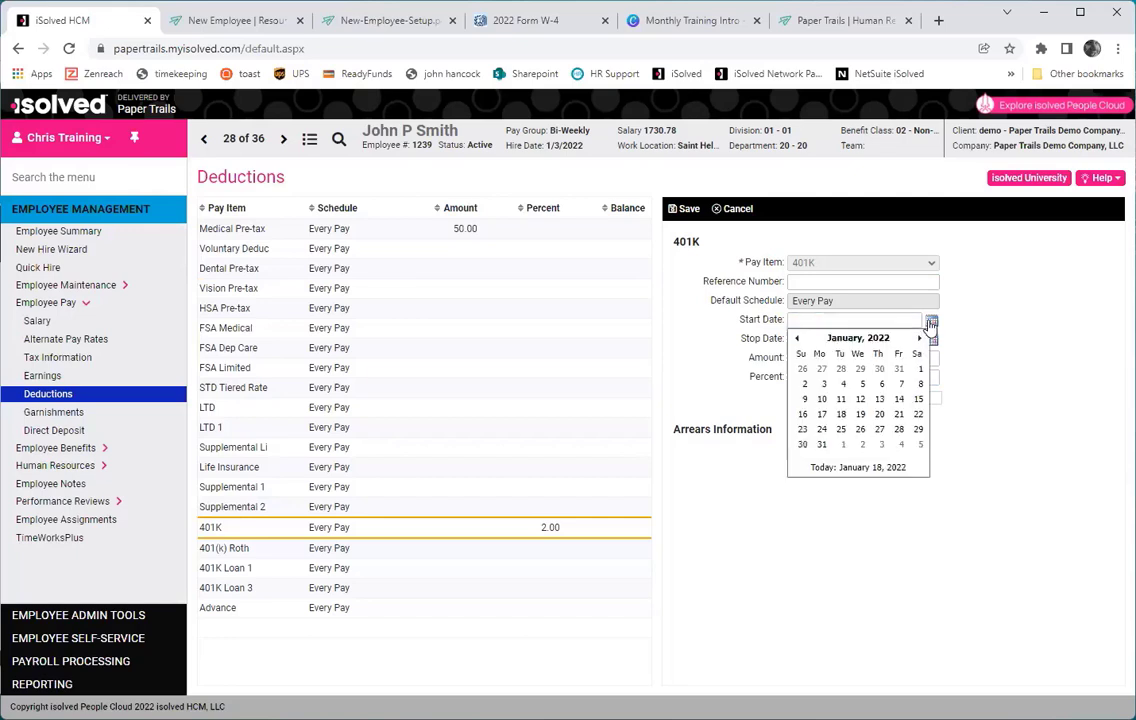
left_click(822, 430)
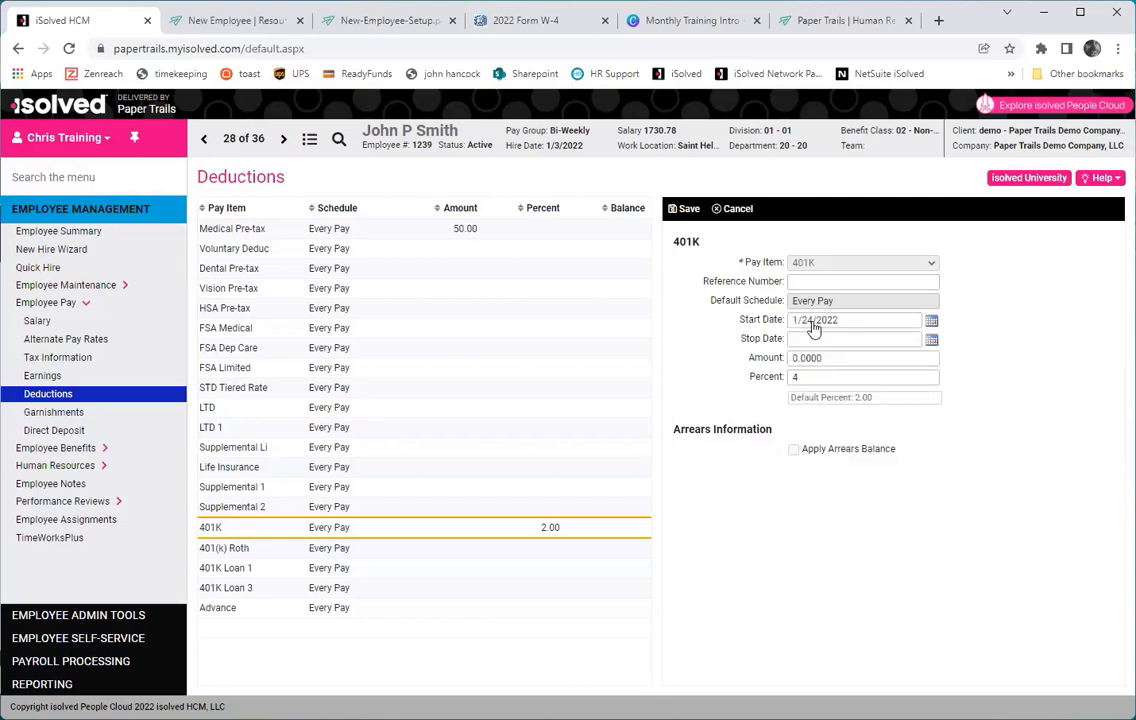
left_click(689, 209)
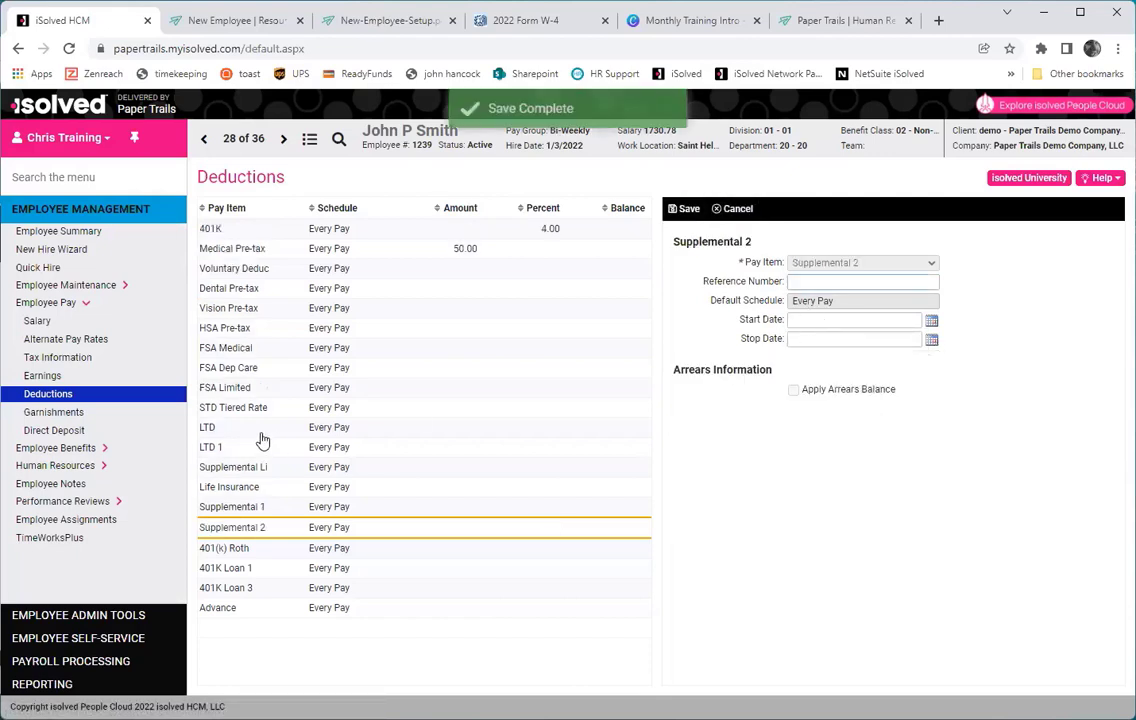
left_click(396, 237)
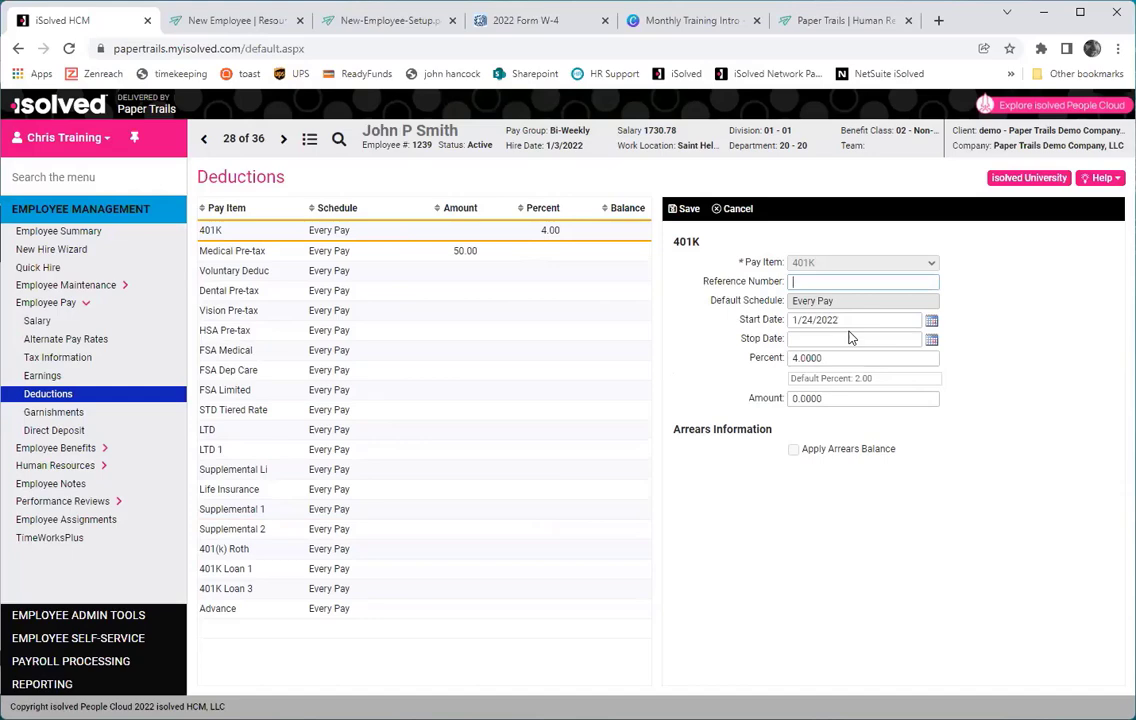
Show the Direct Deposit page listing the Checking remaining-net and 50.00 Savings deposits.
left_click(60, 412)
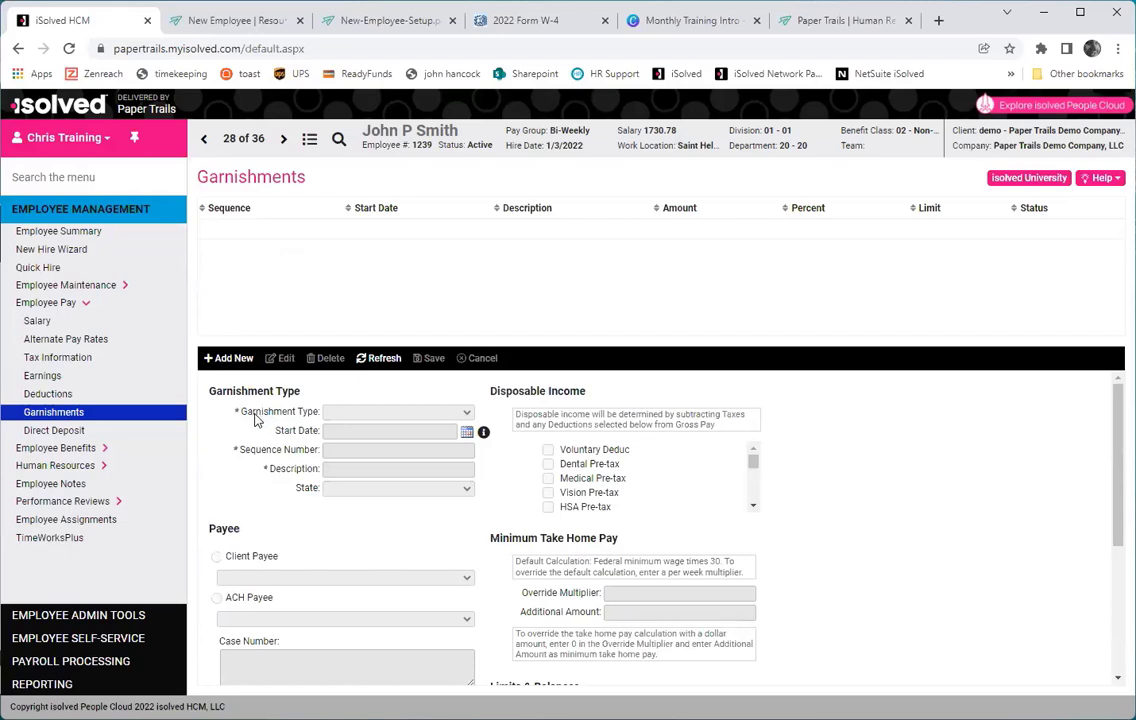
left_click(77, 432)
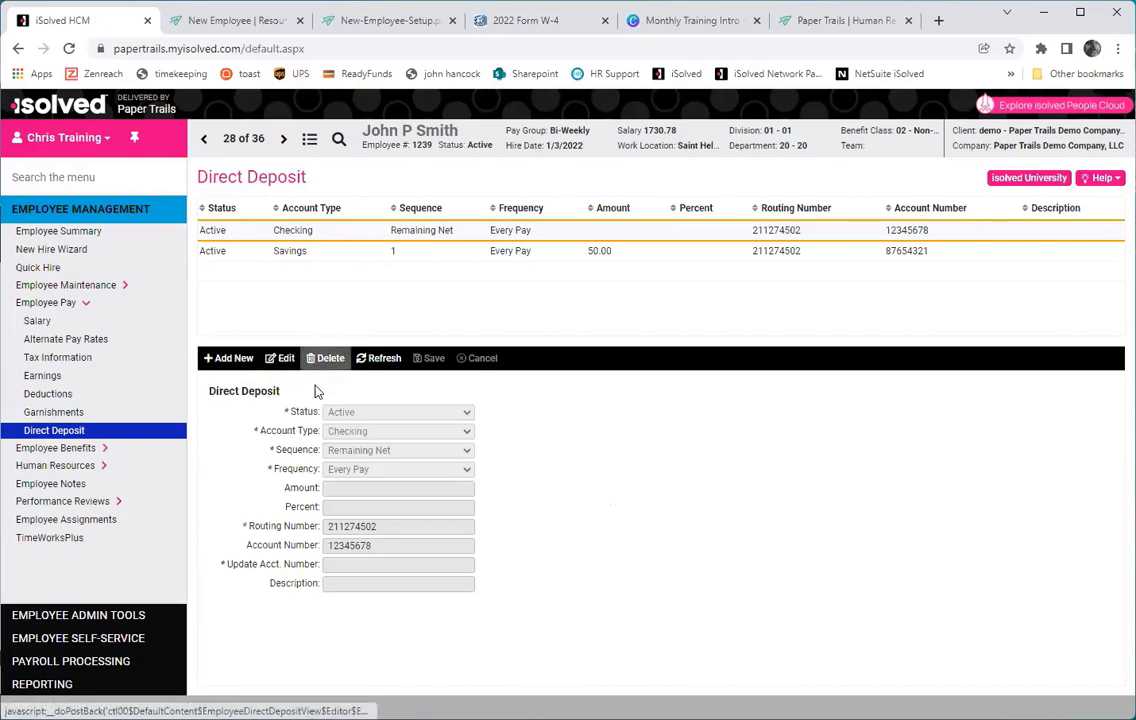
Delete the existing 50.00 Savings direct deposit.
left_click(358, 252)
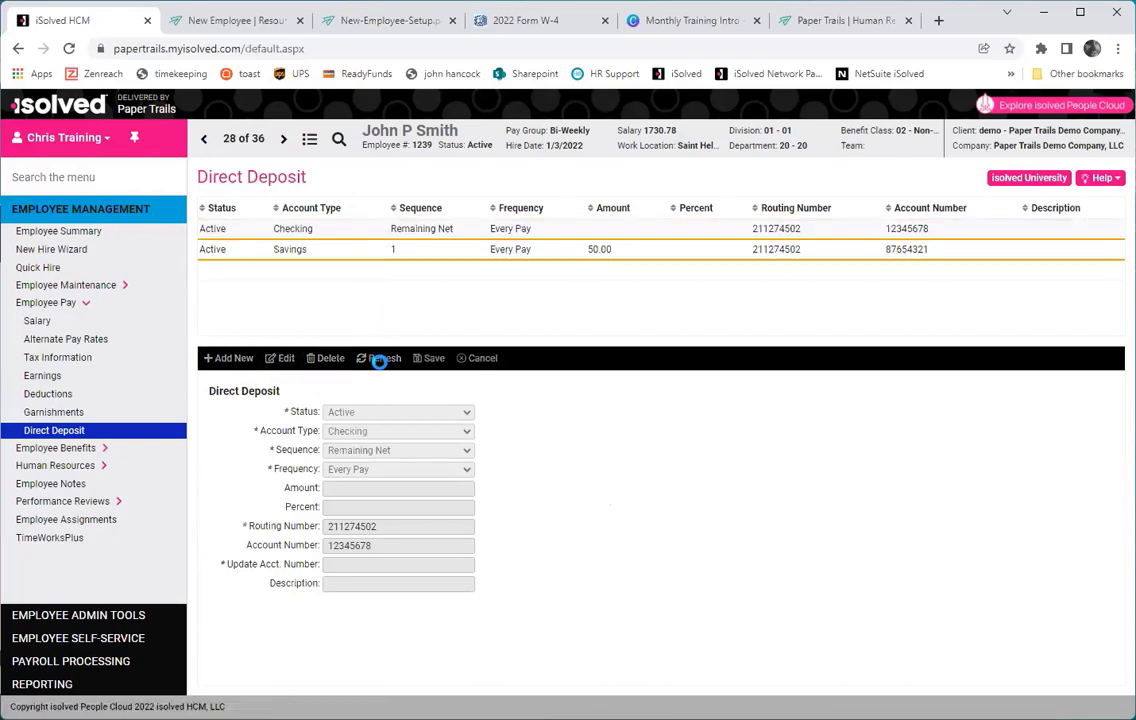
left_click(327, 360)
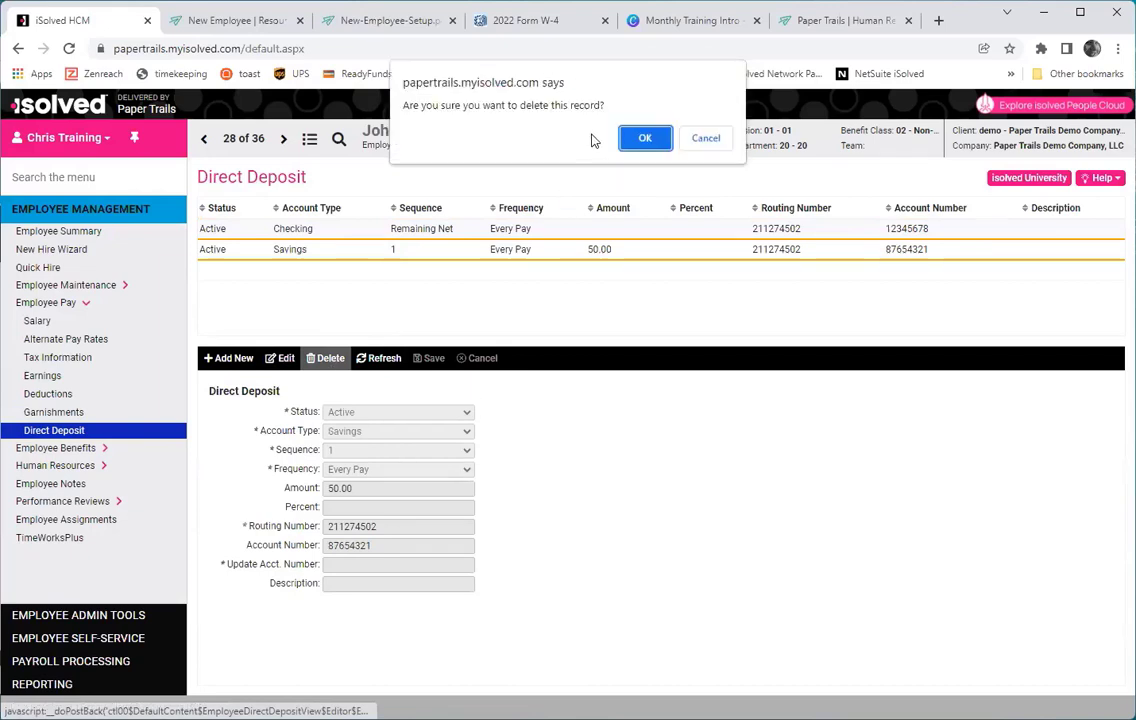
left_click(645, 137)
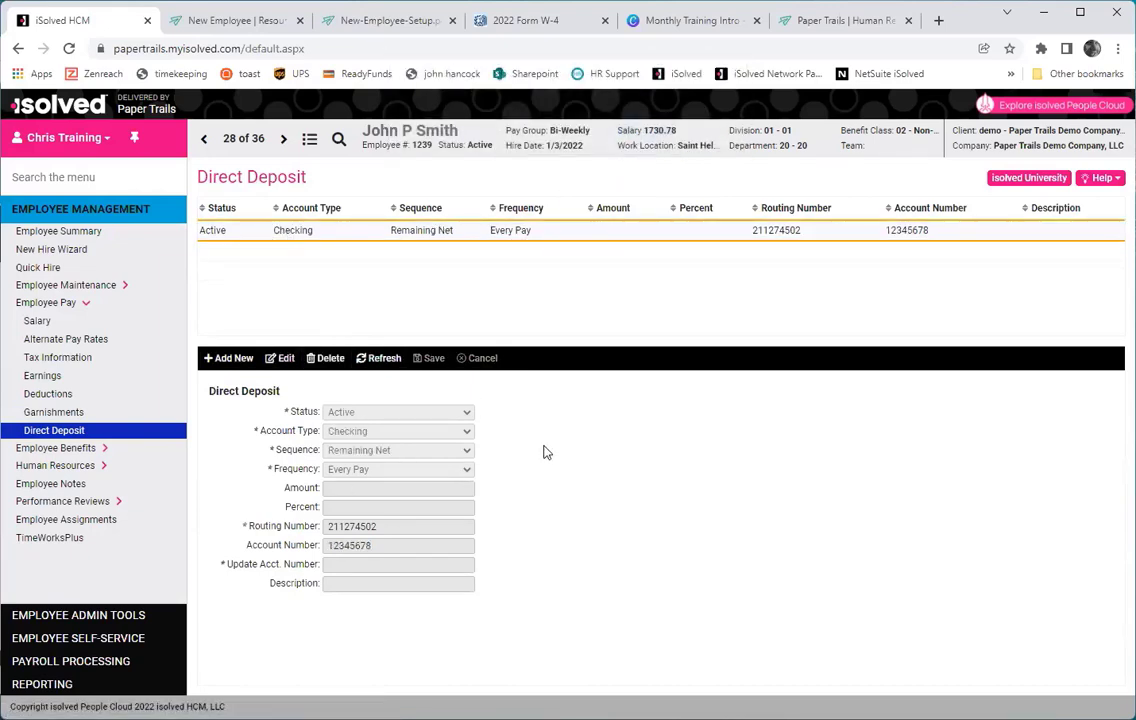
Add an Active Savings deposit of 75.00 with its routing and account numbers, and save.
left_click(226, 358)
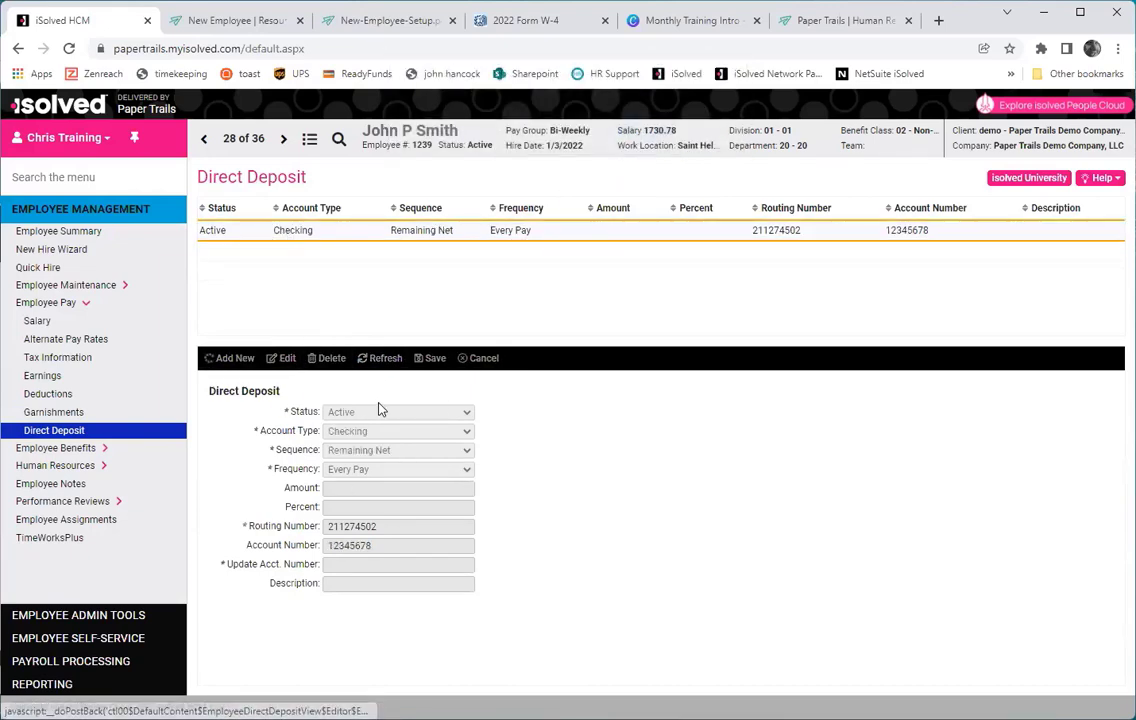
left_click(383, 413)
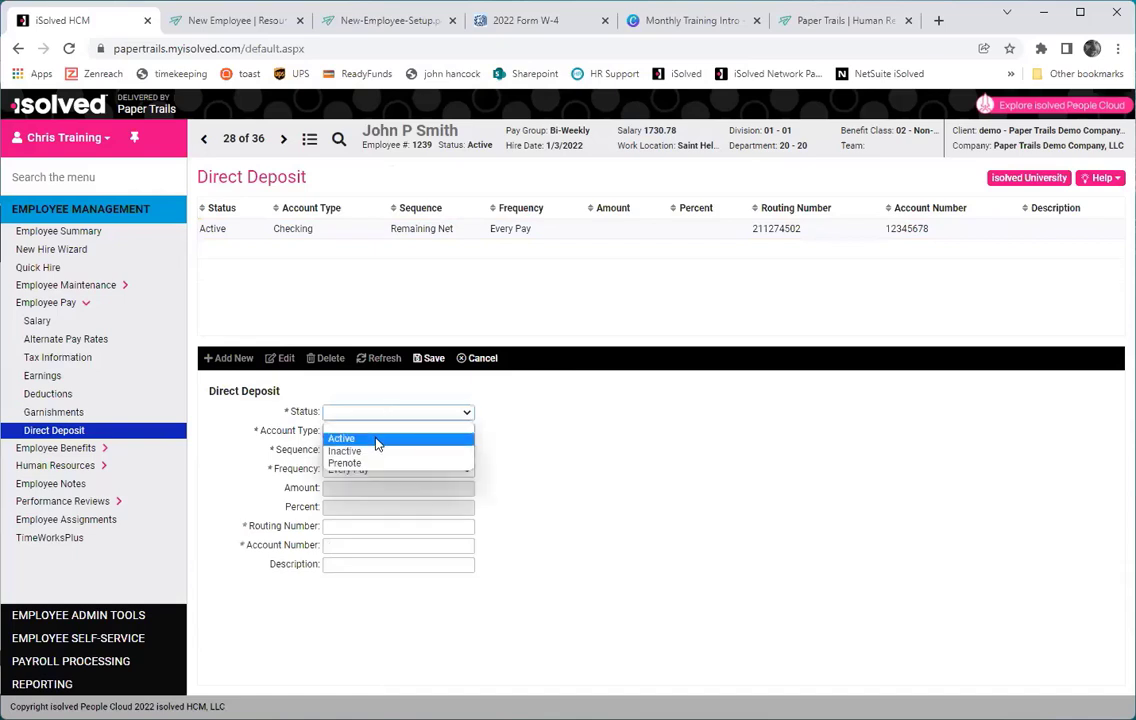
left_click(370, 439)
left_click(370, 431)
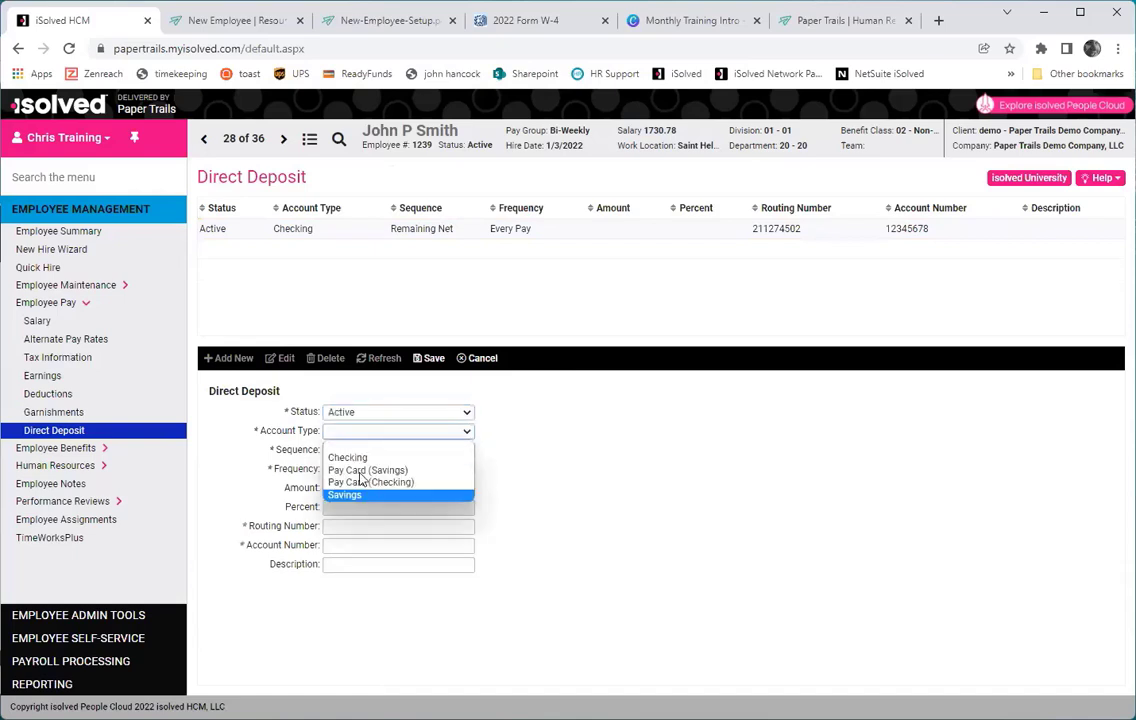
left_click(360, 495)
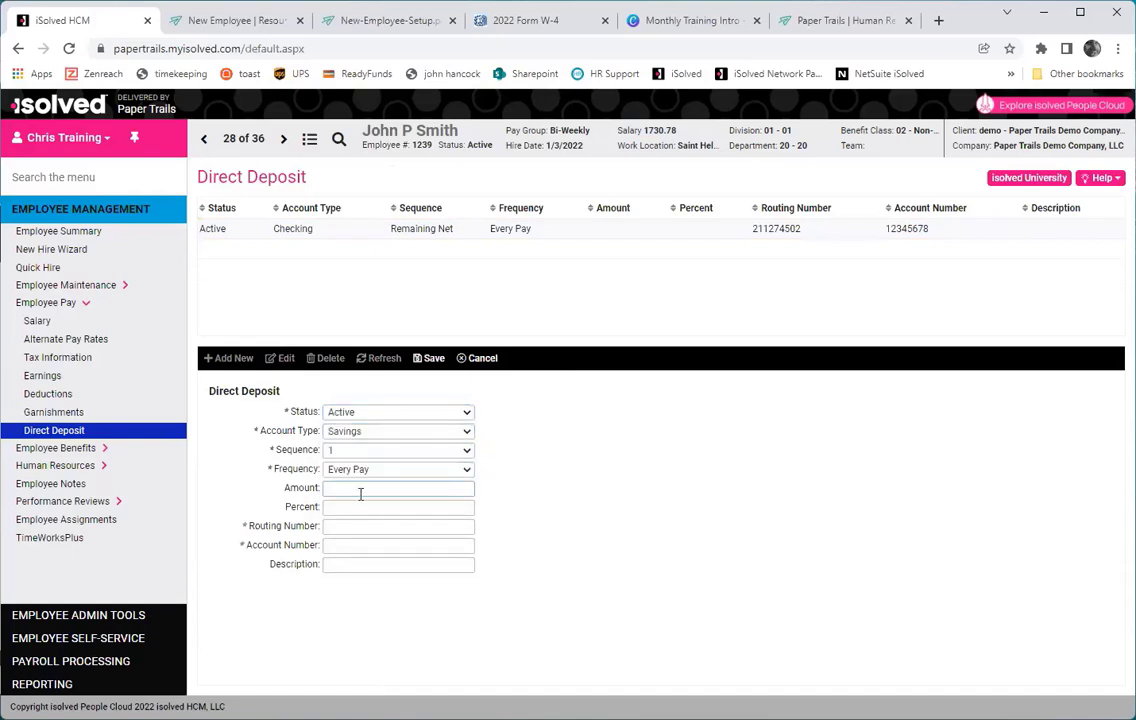
left_click(360, 493)
type("75")
key("Tab")
key("Tab")
type("211274502")
key("Tab")
key("Tab")
left_click(428, 359)
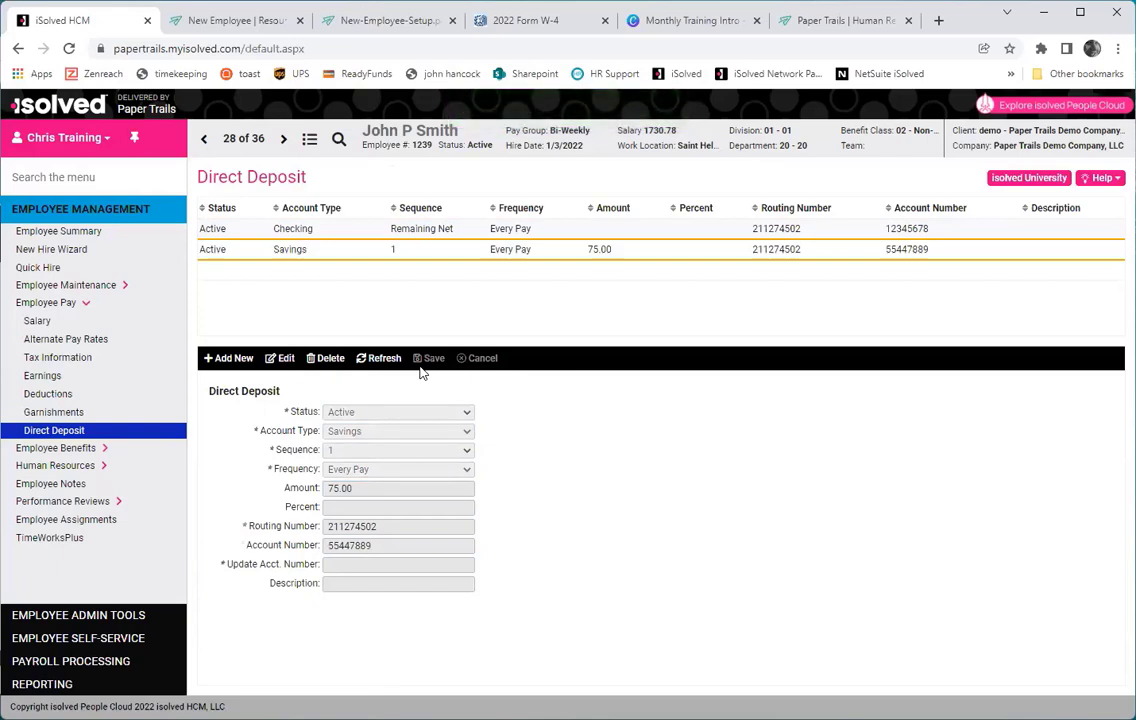
Under Employee Benefits > Leave Accruals, assign and save the ME Paid Leave plan.
left_click(72, 449)
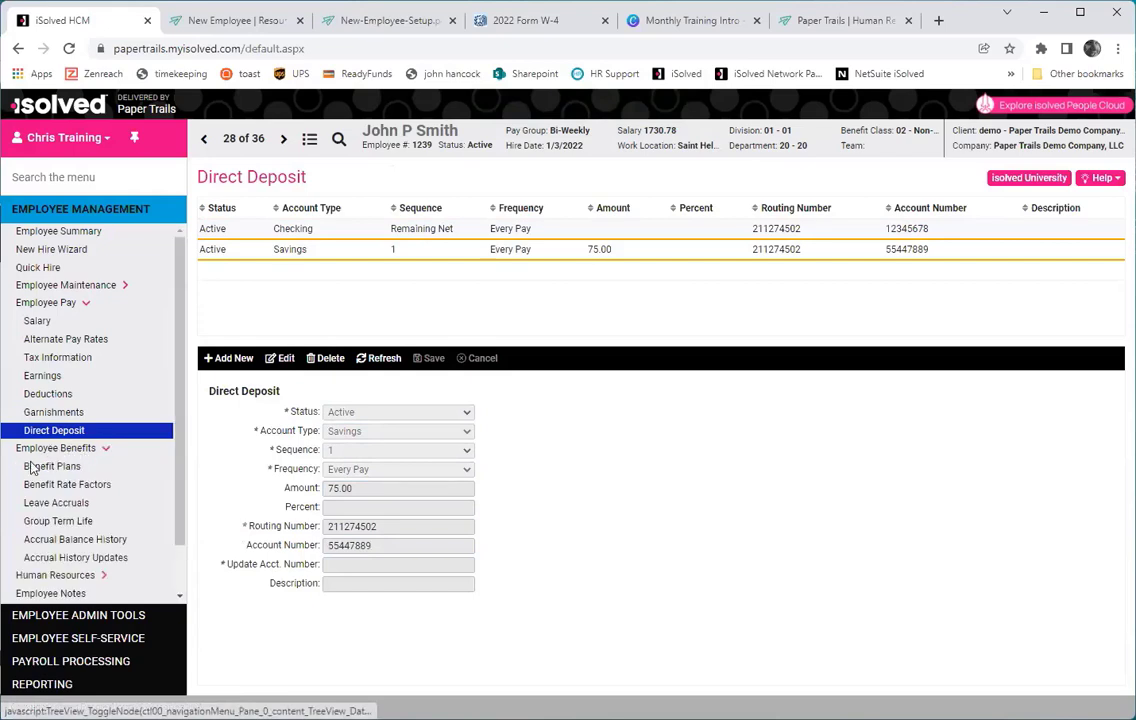
left_click(55, 508)
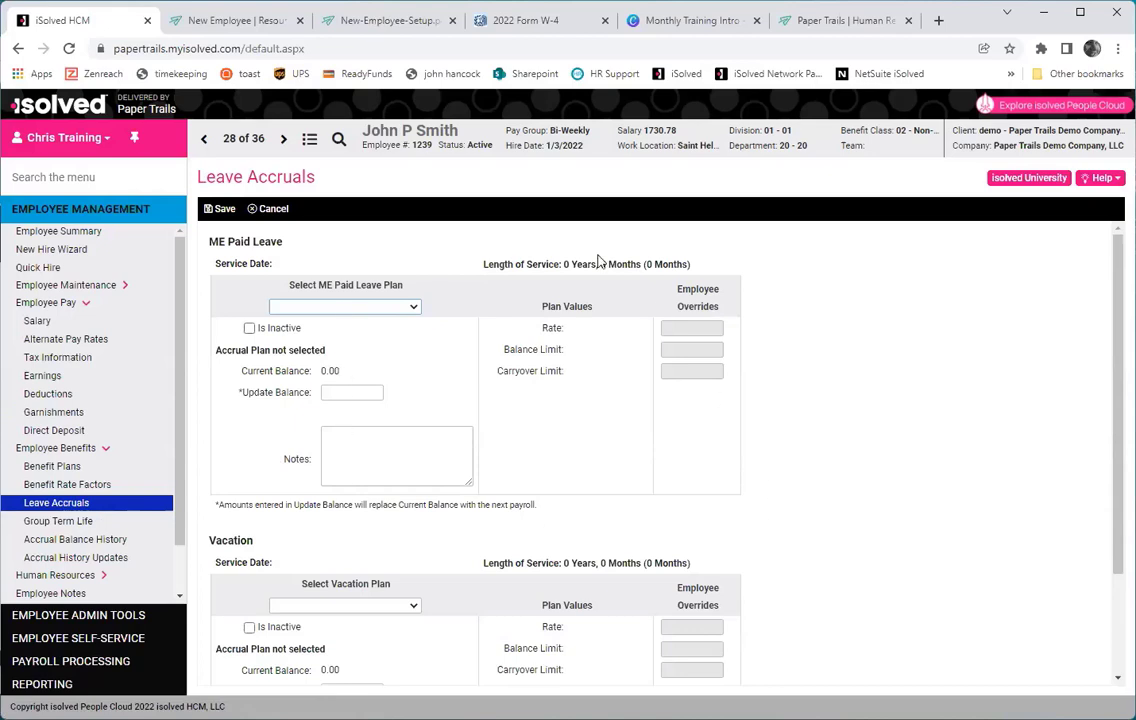
left_click(406, 310)
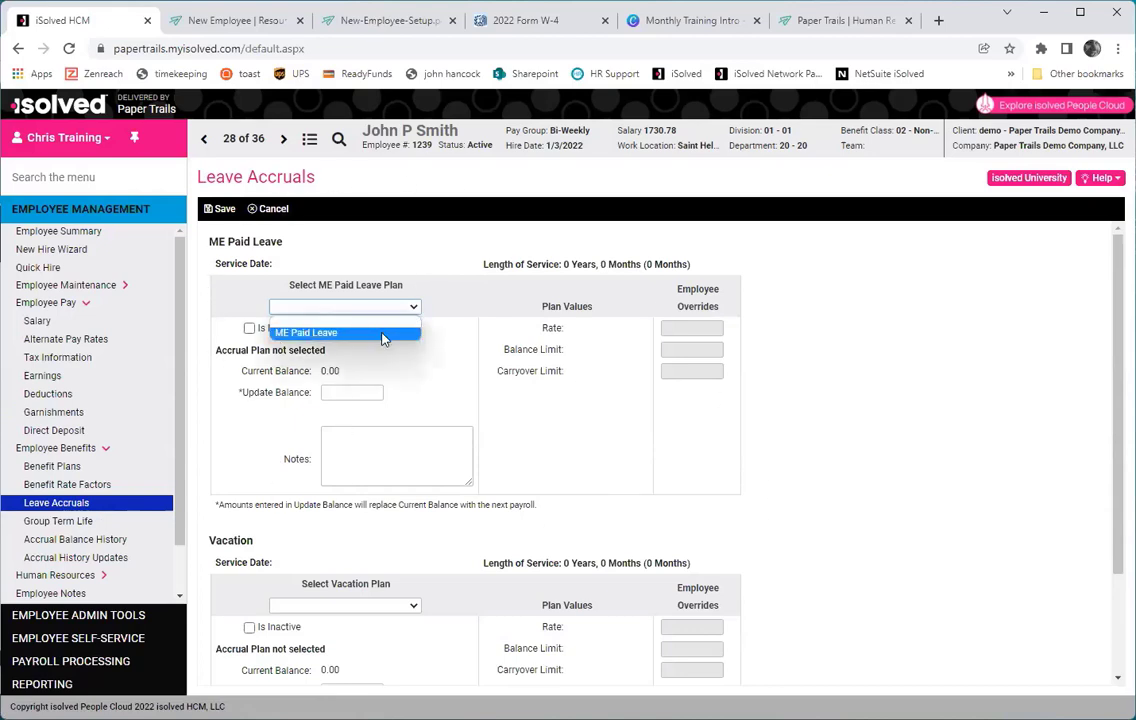
left_click(381, 337)
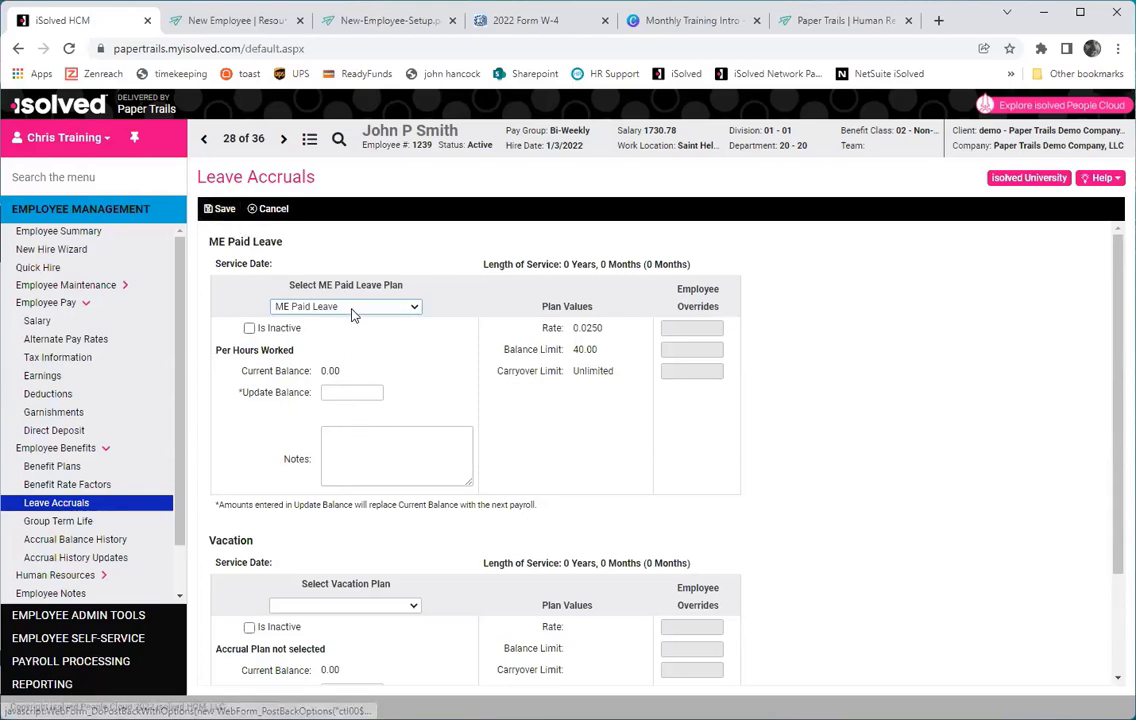
left_click(219, 208)
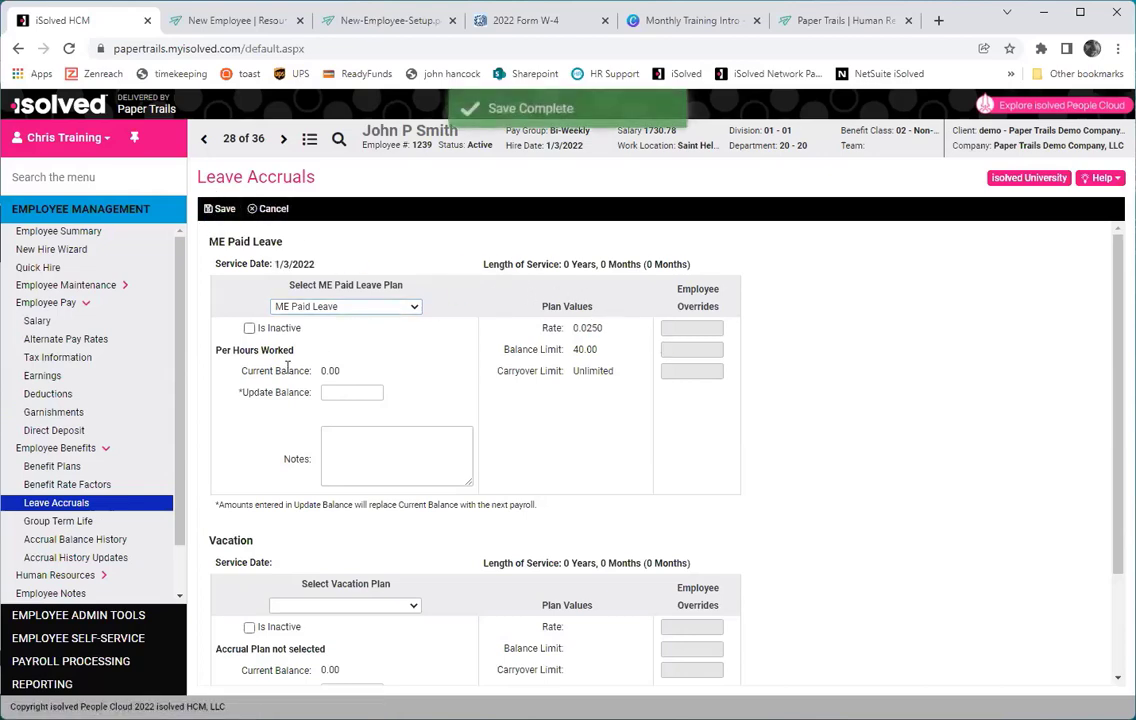
Assign and save the Vacation accrual plan, then open Accrual Balance History.
left_click_drag(245, 371, 330, 371)
left_click(330, 371)
scroll(502, 380, "down", 3)
scroll(388, 444, "up", 3)
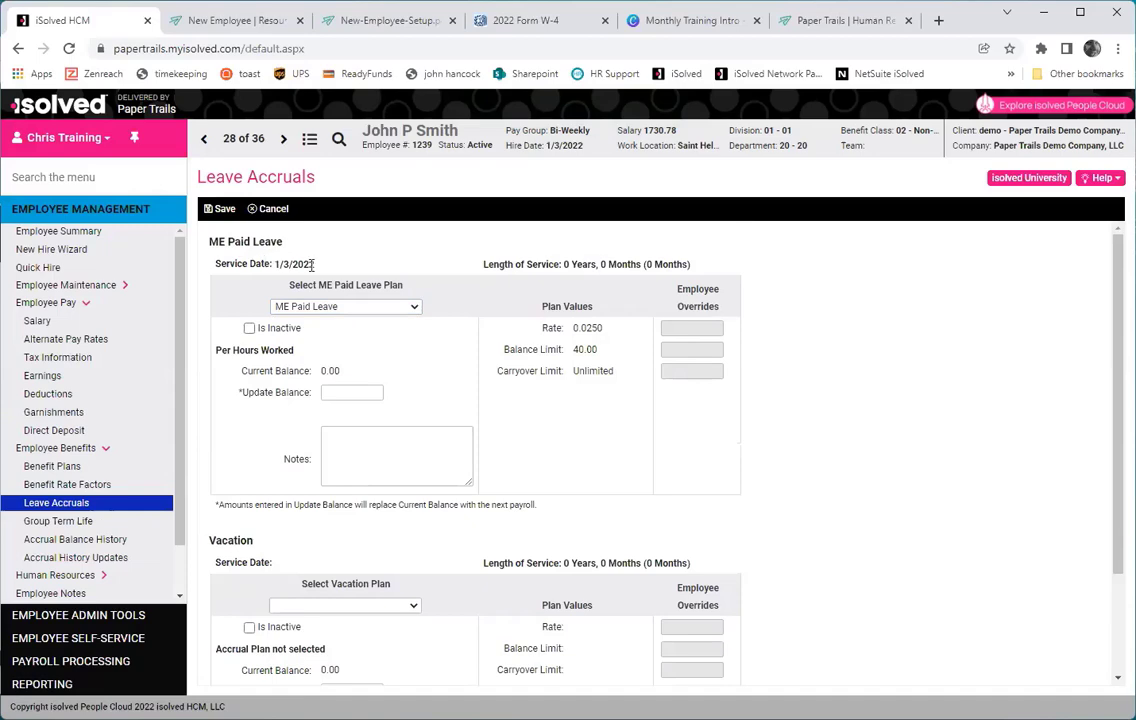
scroll(347, 316, "down", 3)
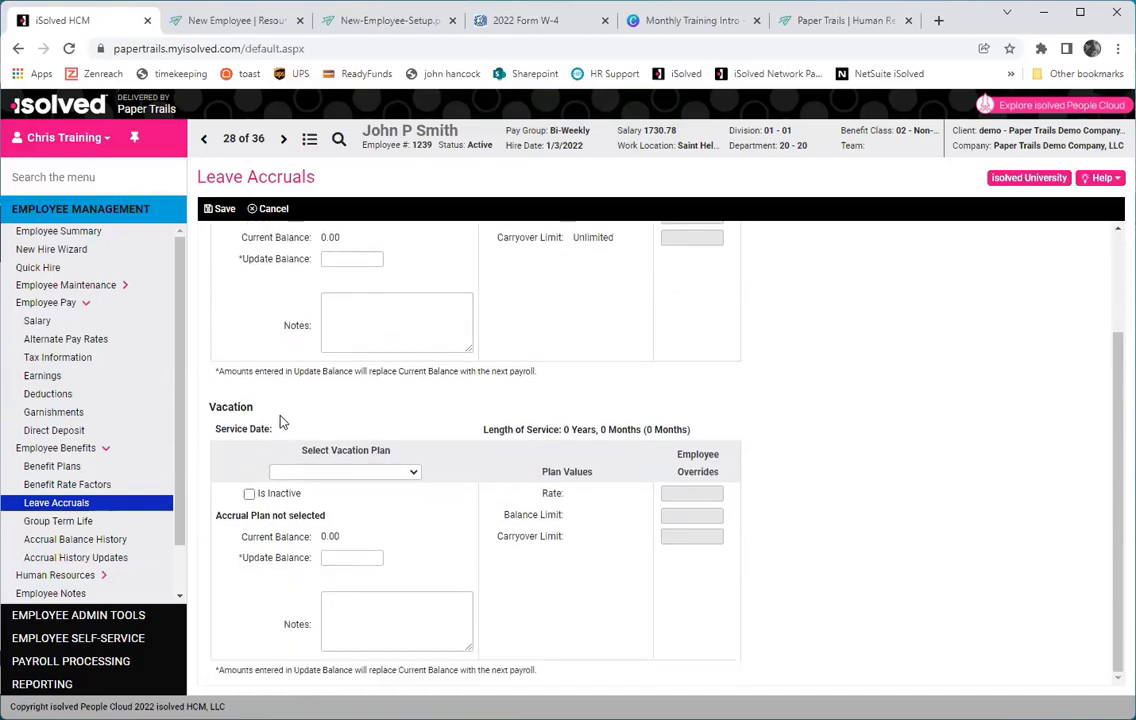
scroll(280, 419, "up", 3)
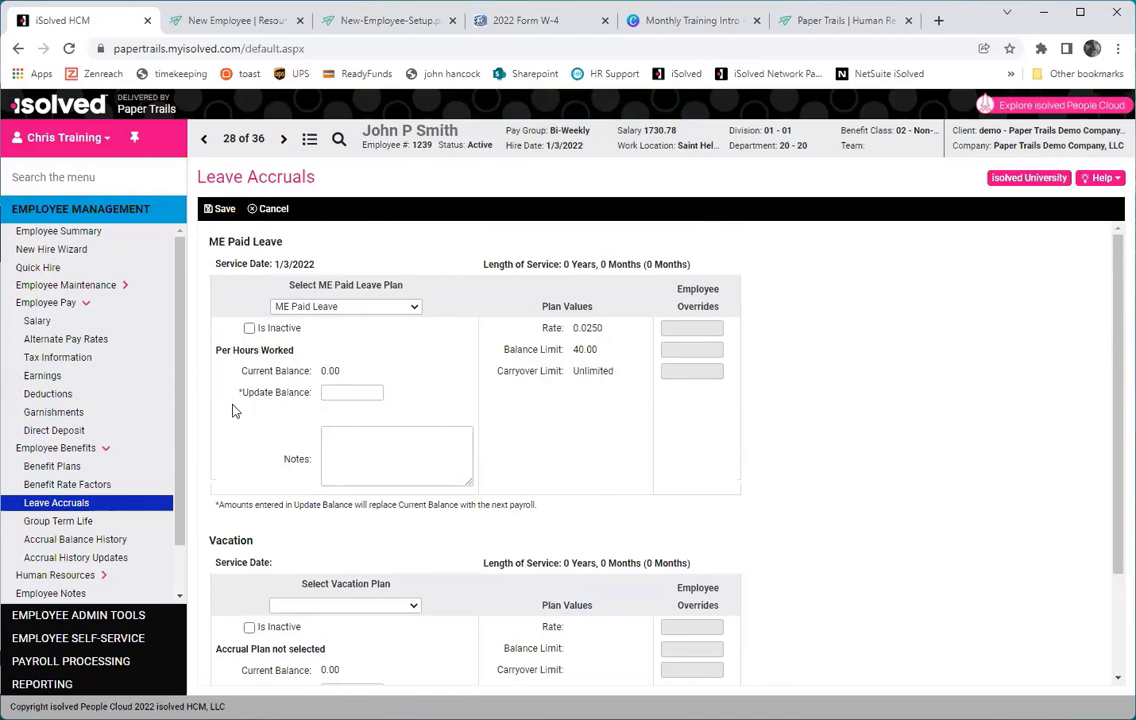
scroll(355, 316, "down", 3)
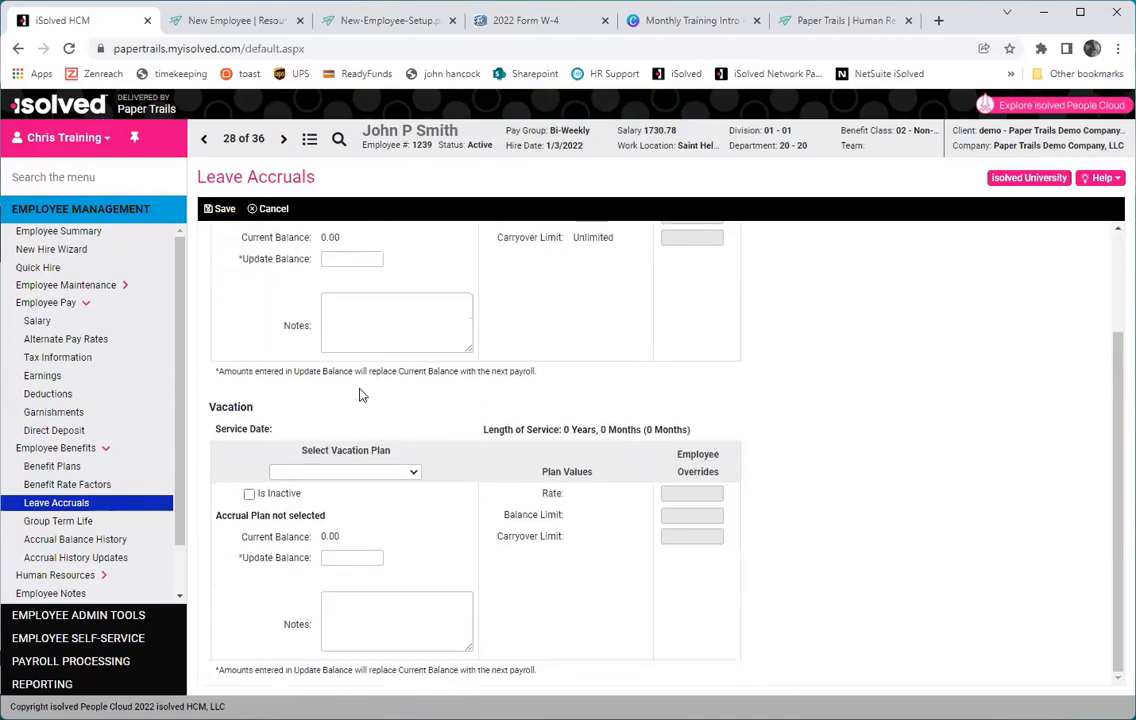
left_click(361, 472)
left_click(342, 486)
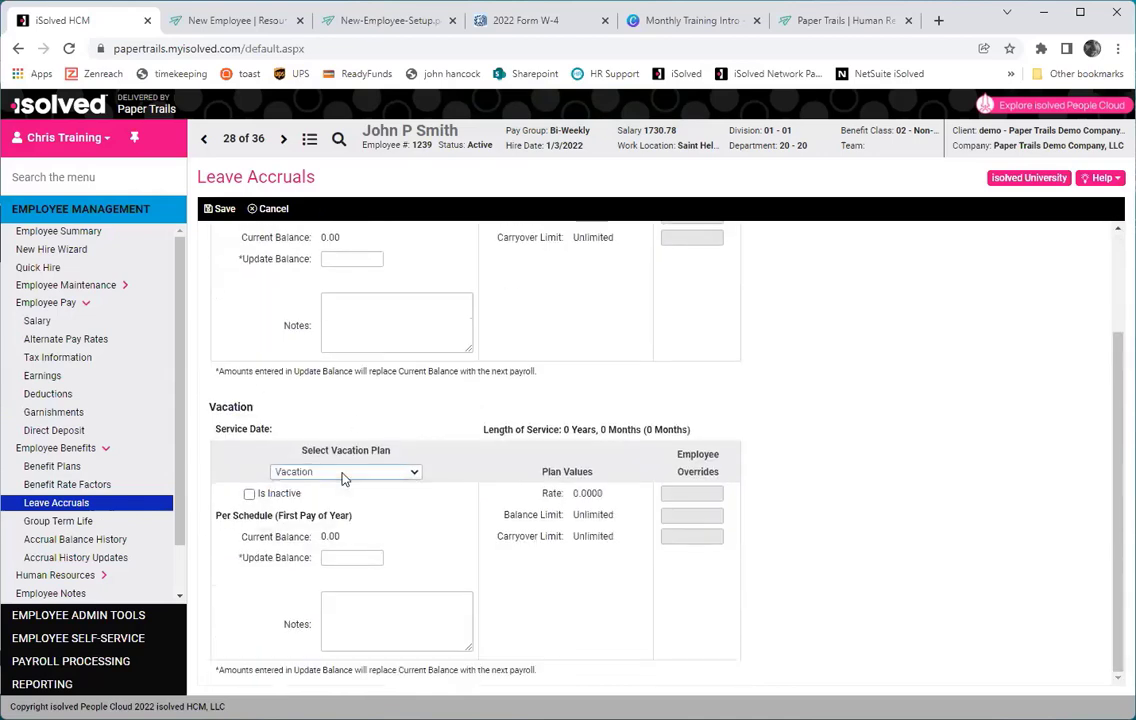
left_click(219, 208)
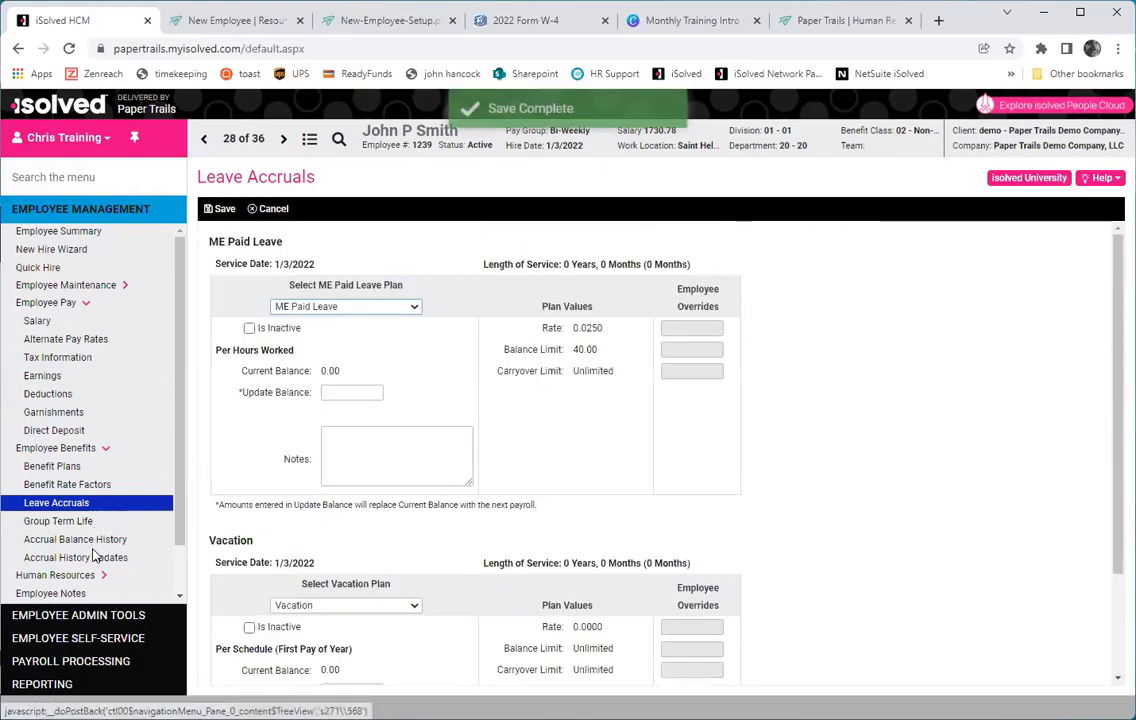
left_click(80, 540)
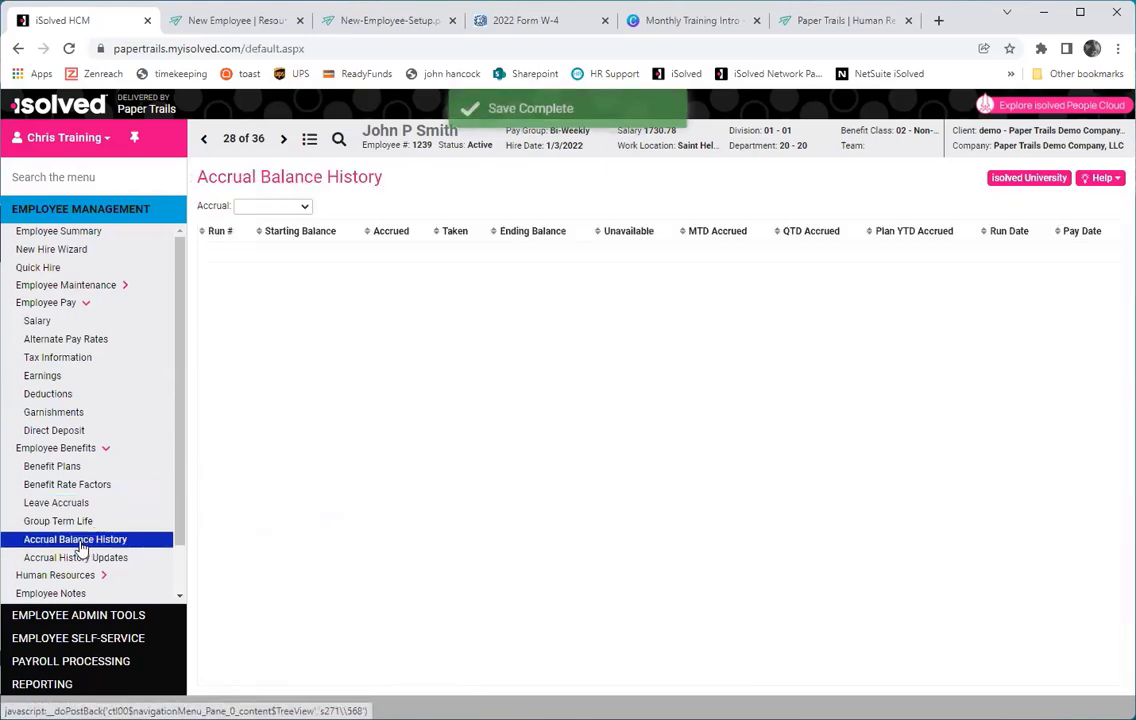
Pick another employee from the employee list to see their ME Paid Leave history ending at 4.00.
left_click(337, 141)
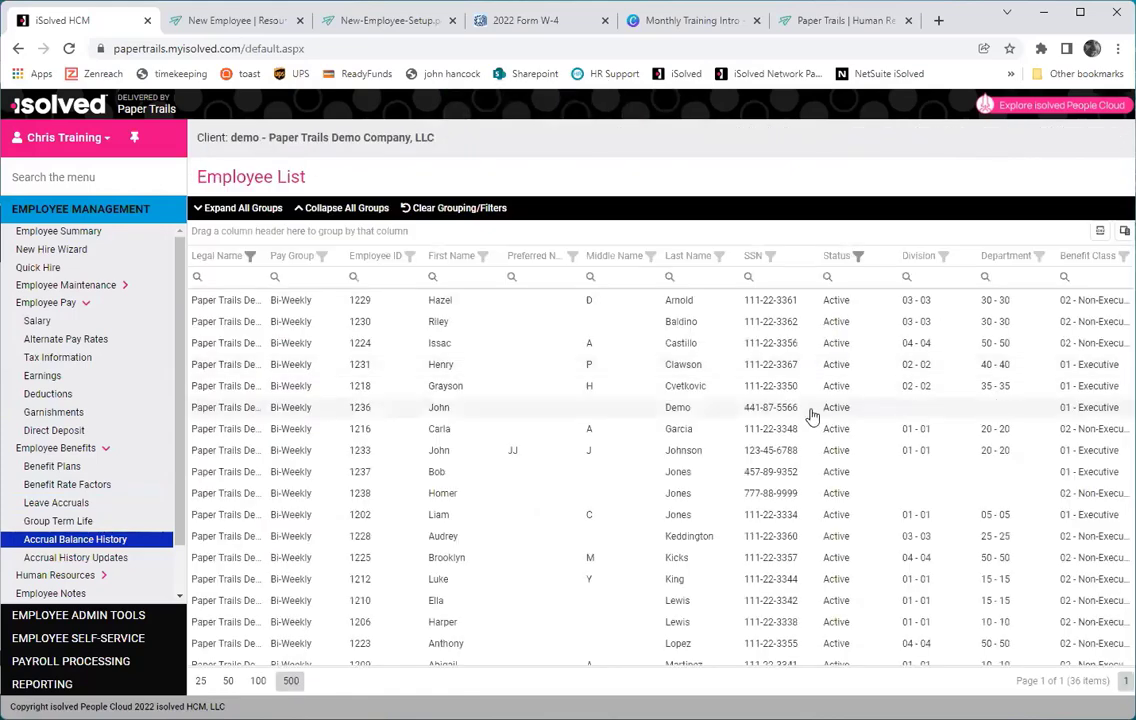
left_click(703, 390)
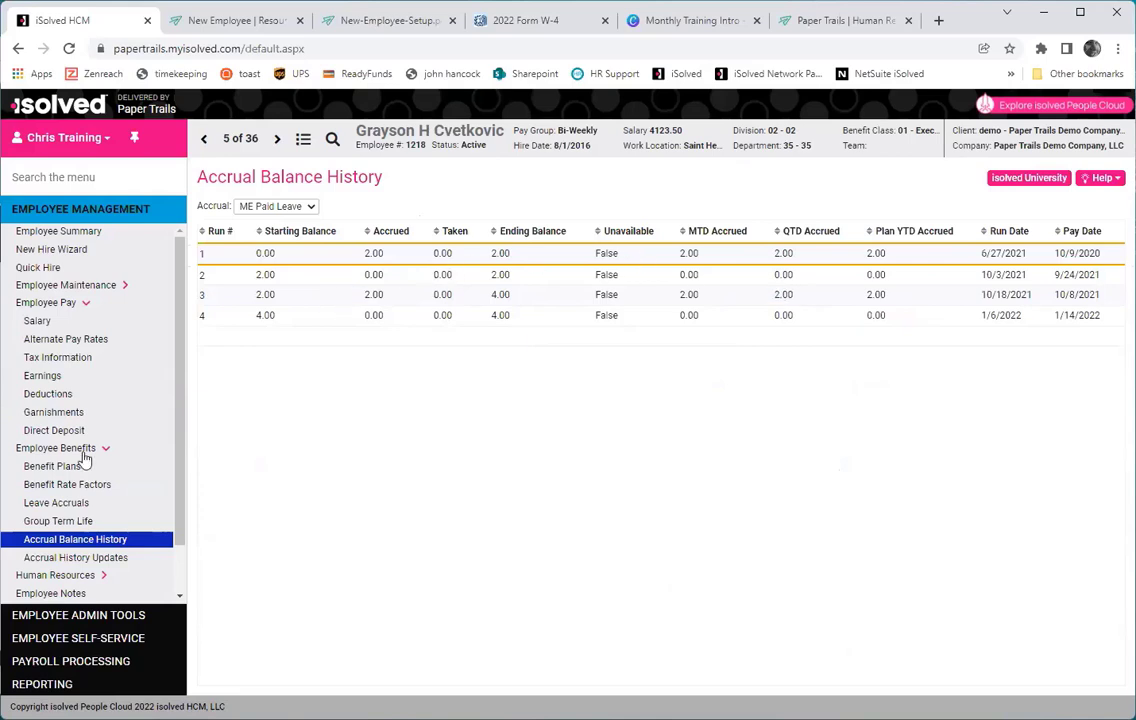
Update the ME Paid Leave balance to 6.00, save it, and review the Accrual History Updates.
left_click(60, 502)
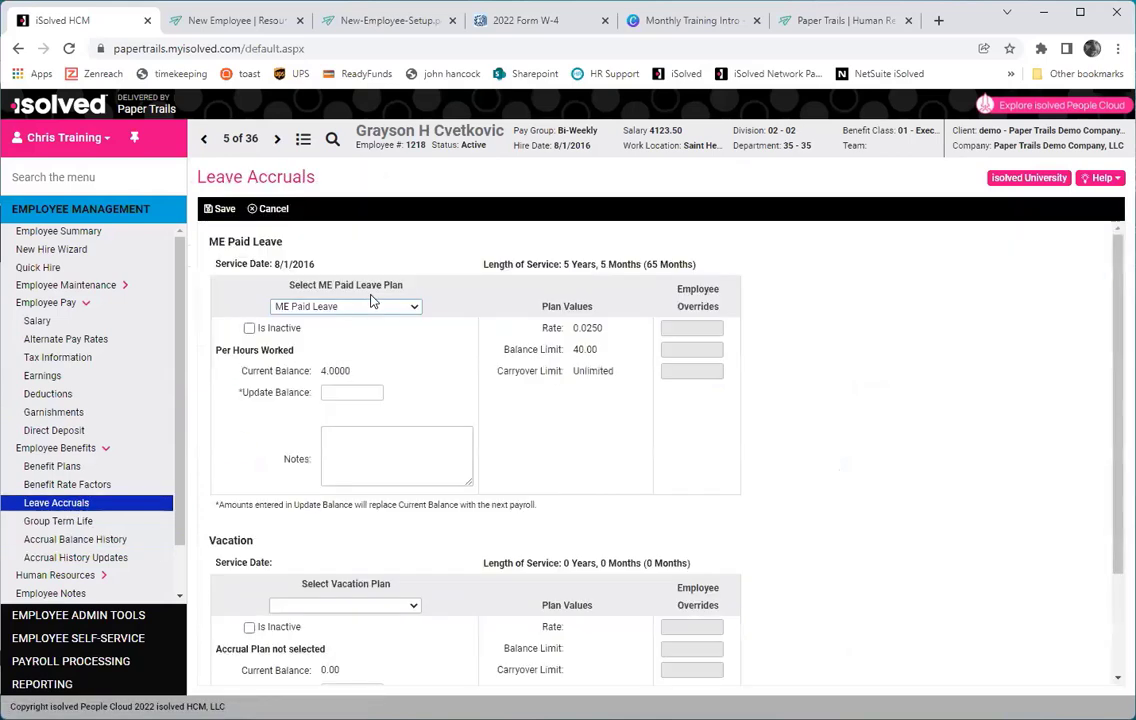
left_click(350, 391)
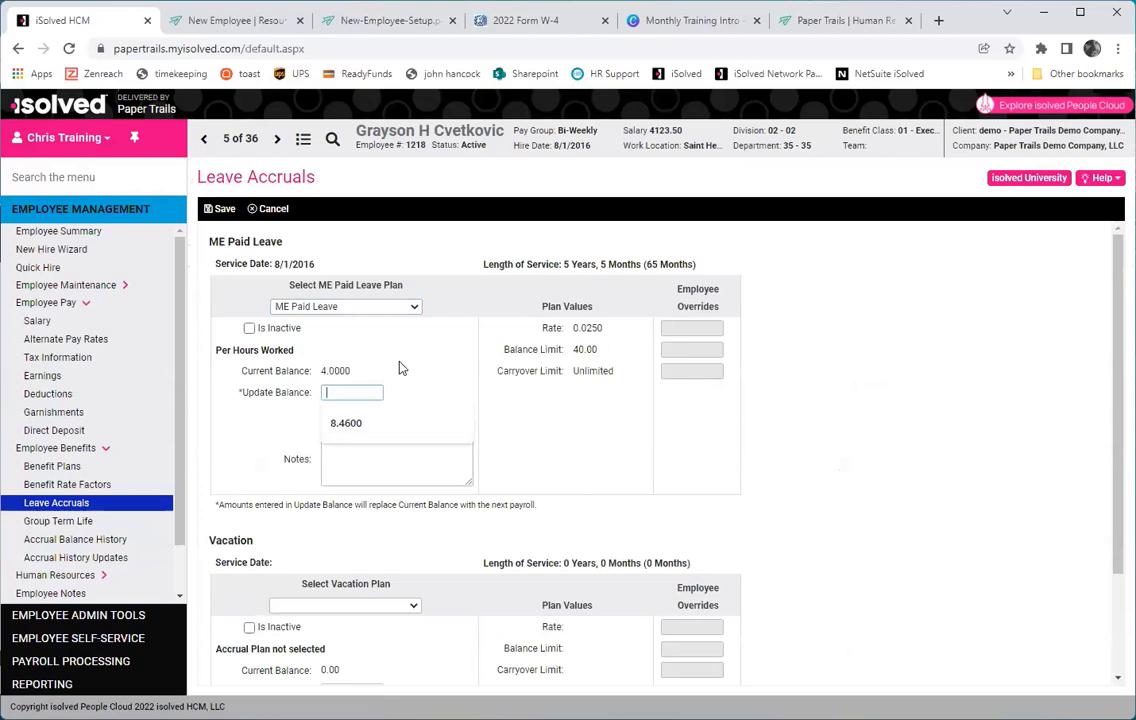
type("6.00")
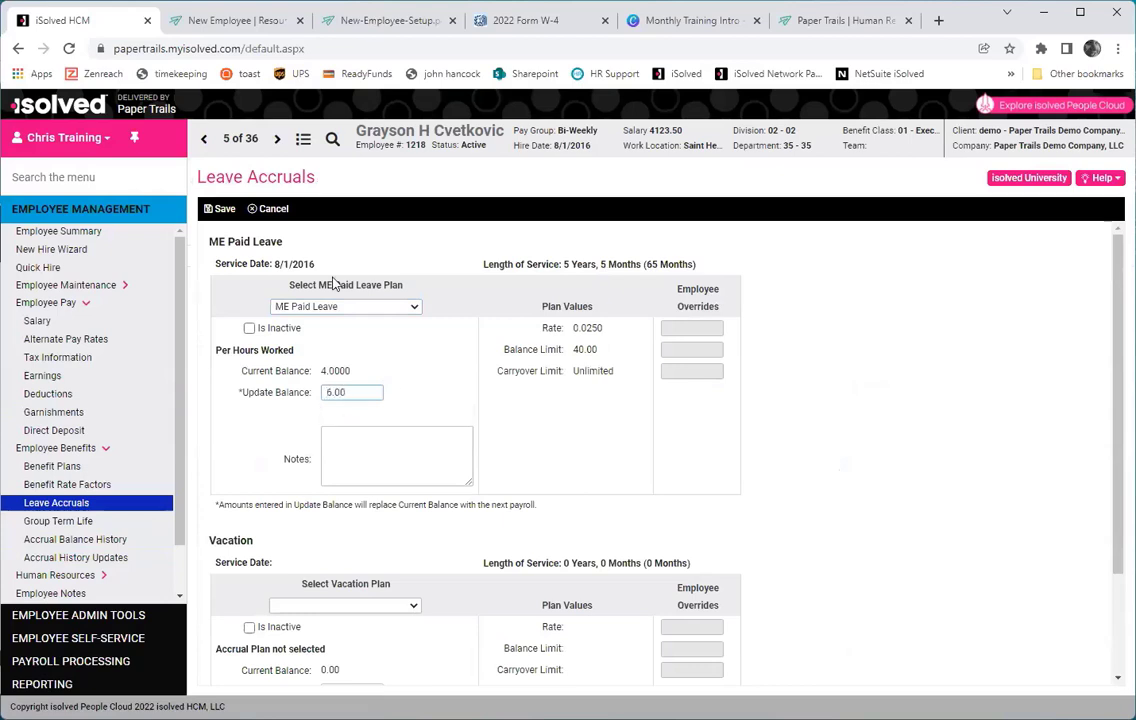
left_click(218, 209)
left_click(72, 540)
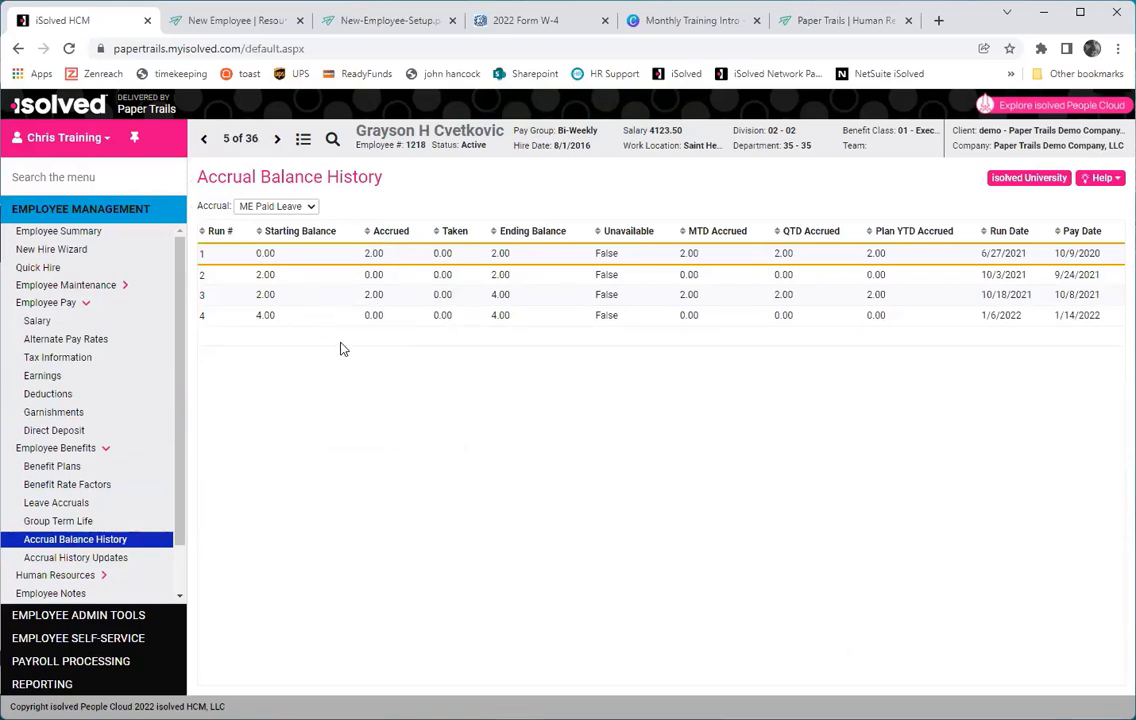
left_click(113, 567)
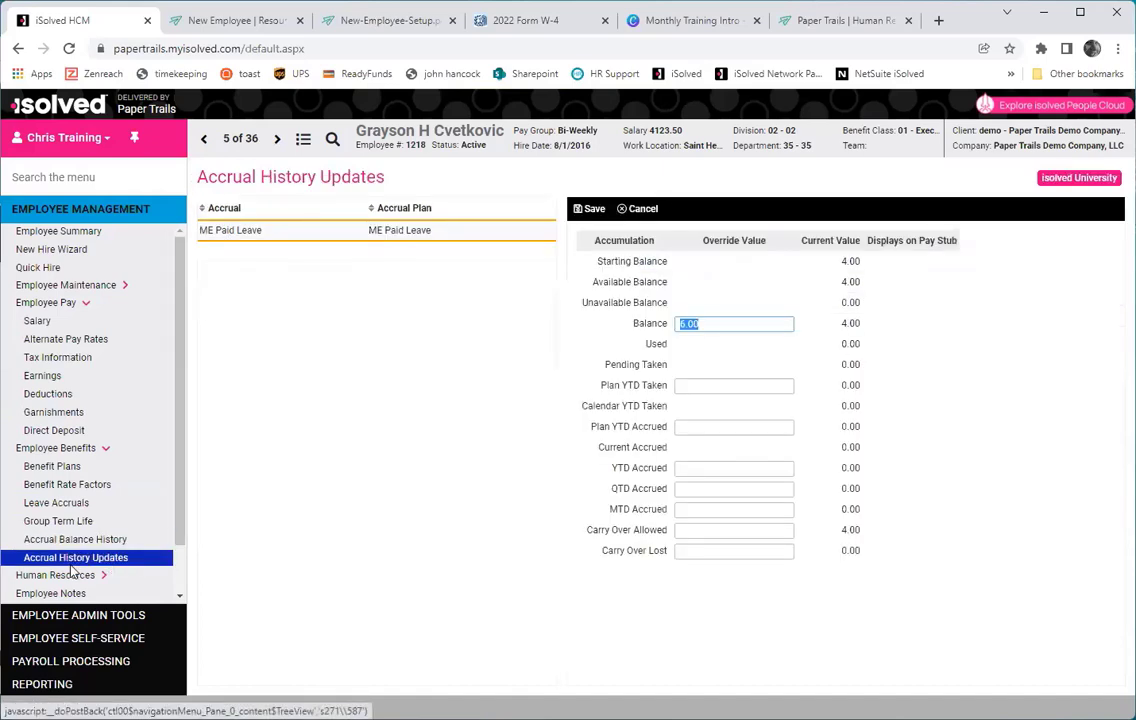
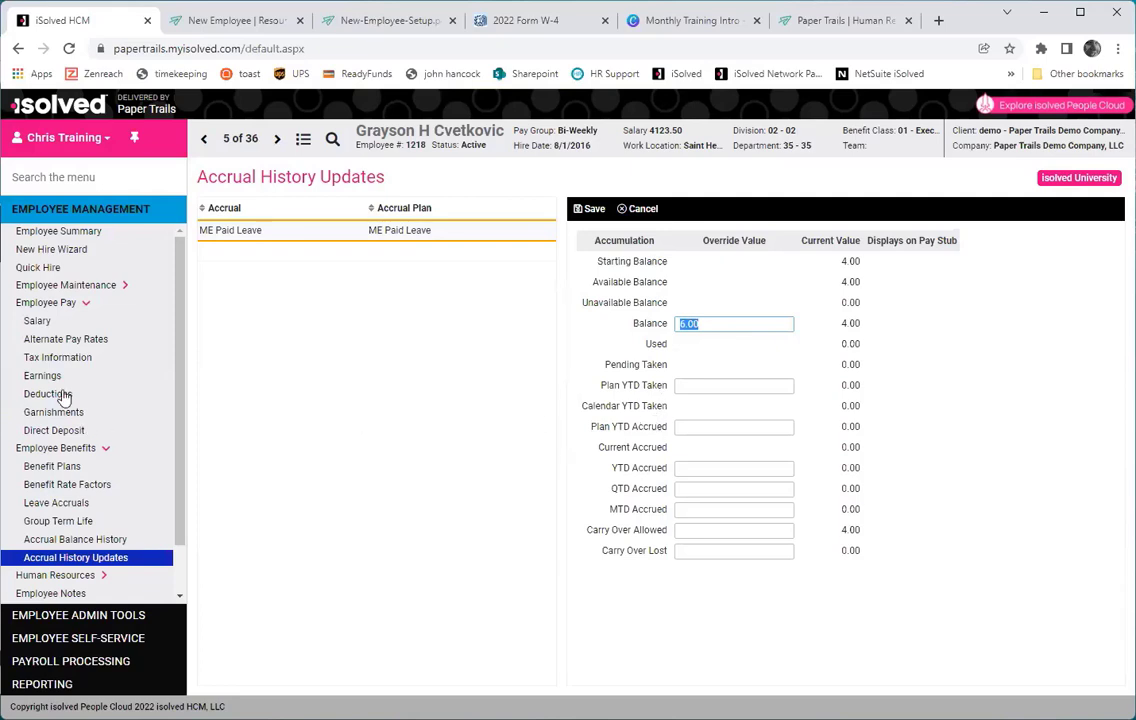
Collapse Employee Pay and Employee Benefits in the left menu and expand Human Resources.
left_click(62, 302)
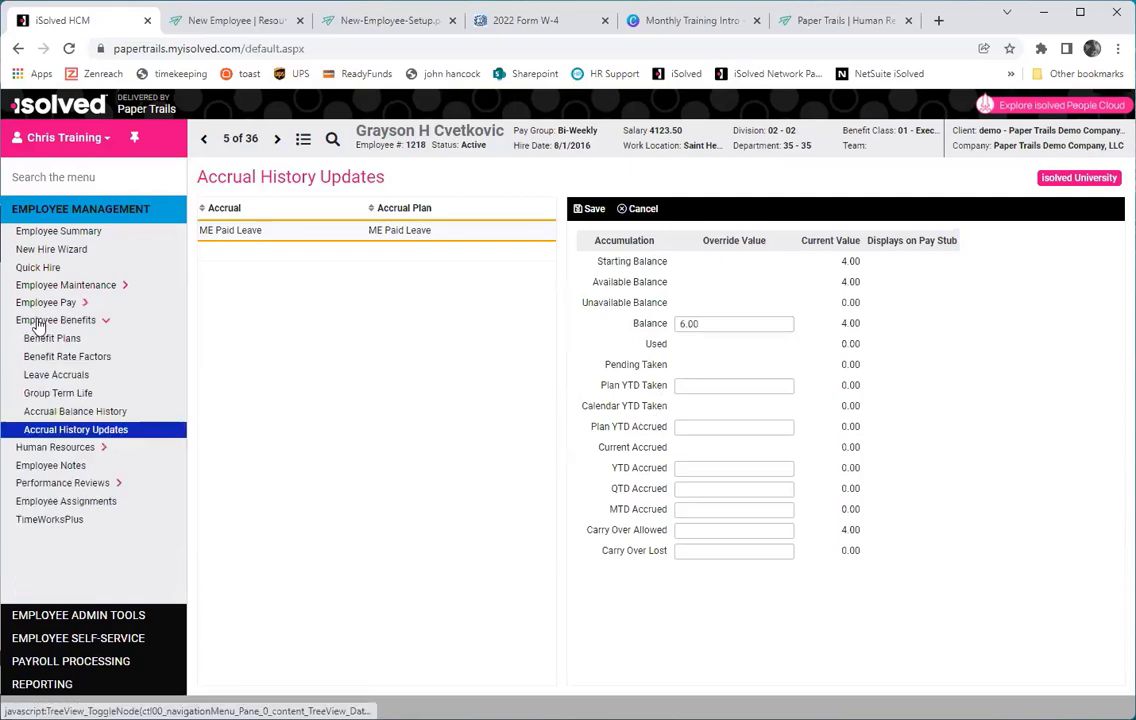
left_click(36, 320)
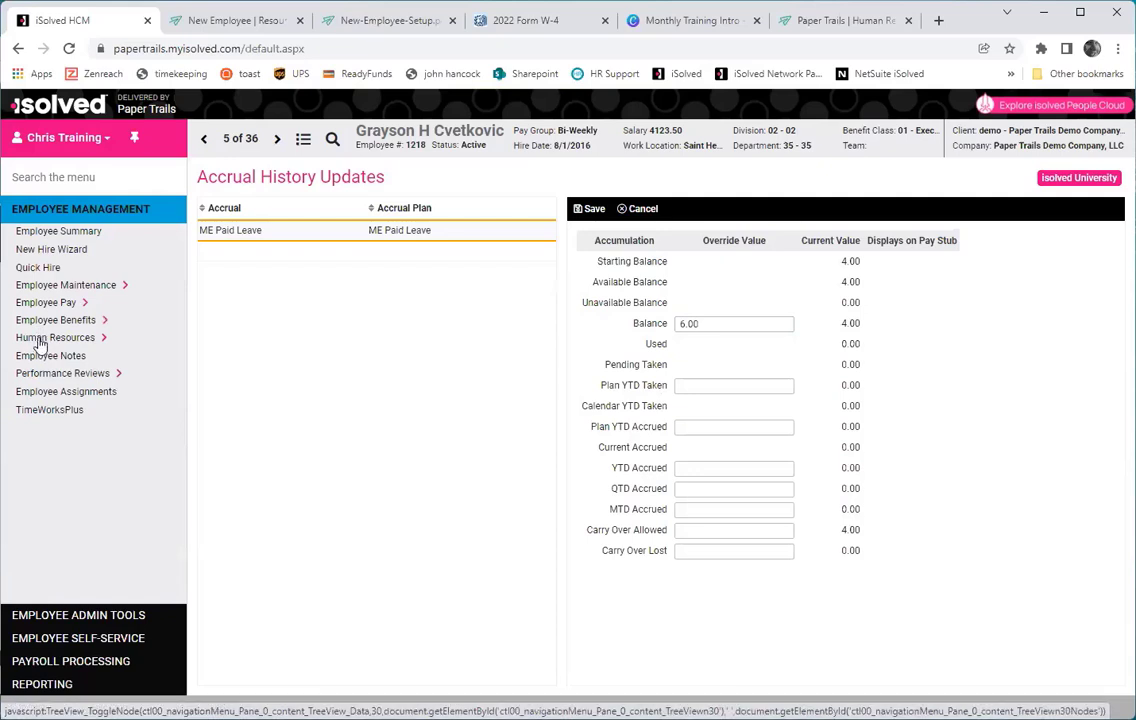
left_click(40, 340)
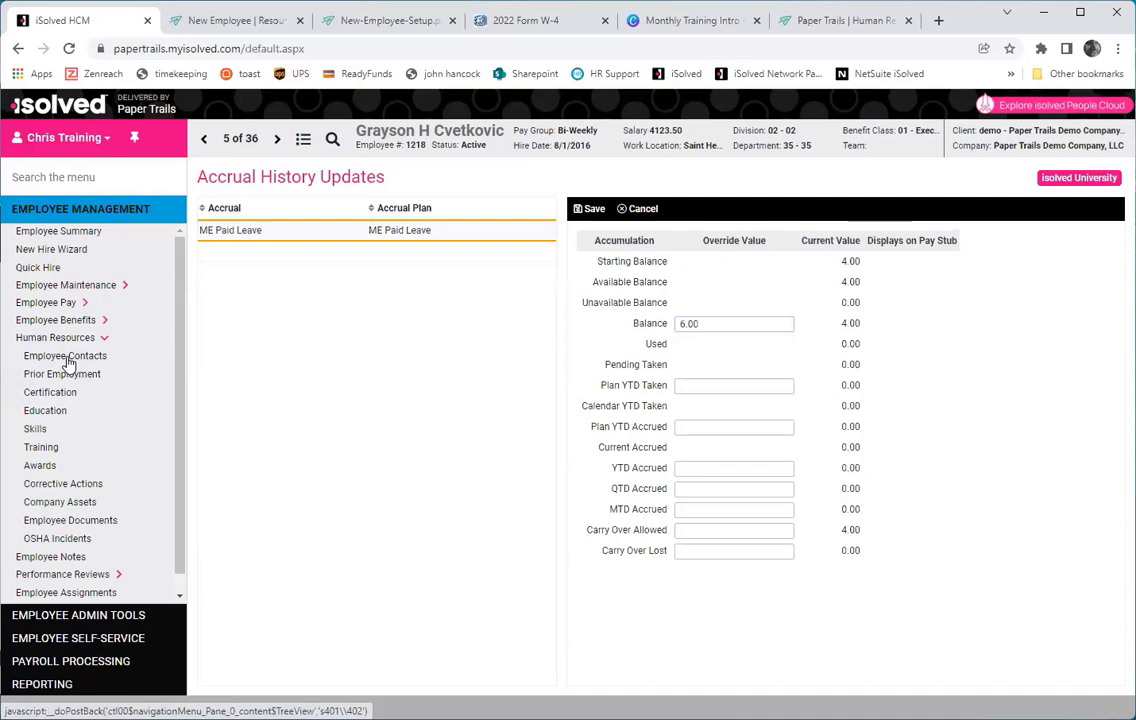
Go through the Employee Contacts, Prior Employment, Certification, Education, Skills, Training and Awards pages.
left_click(66, 357)
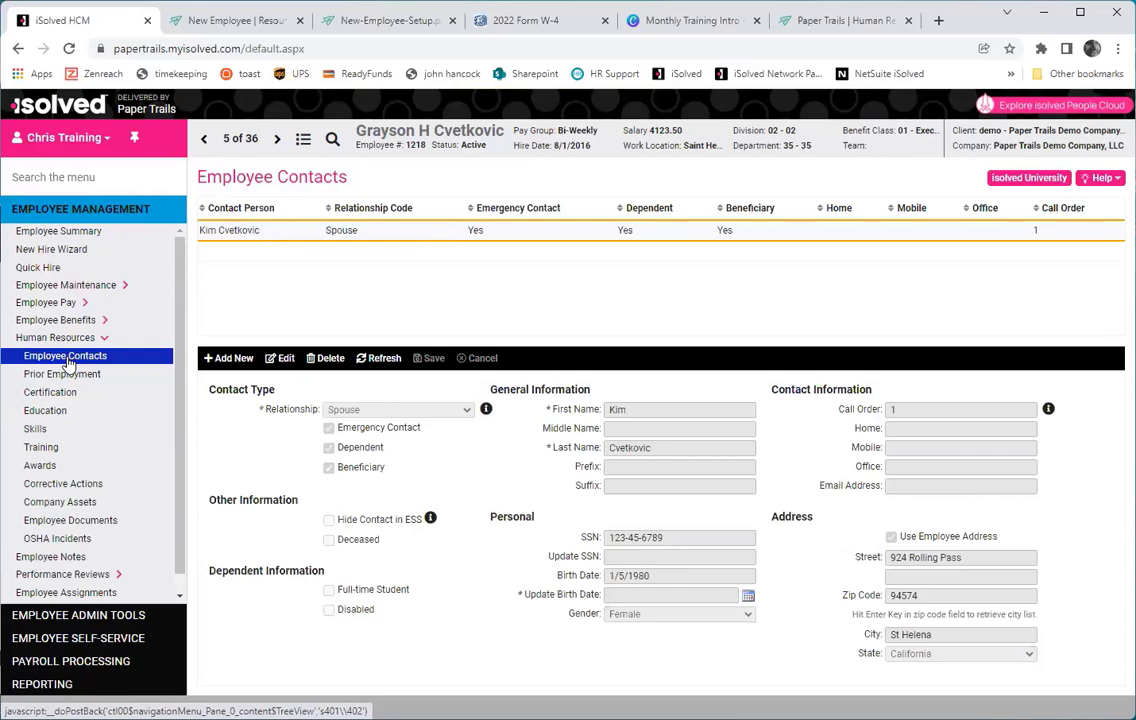
left_click(70, 375)
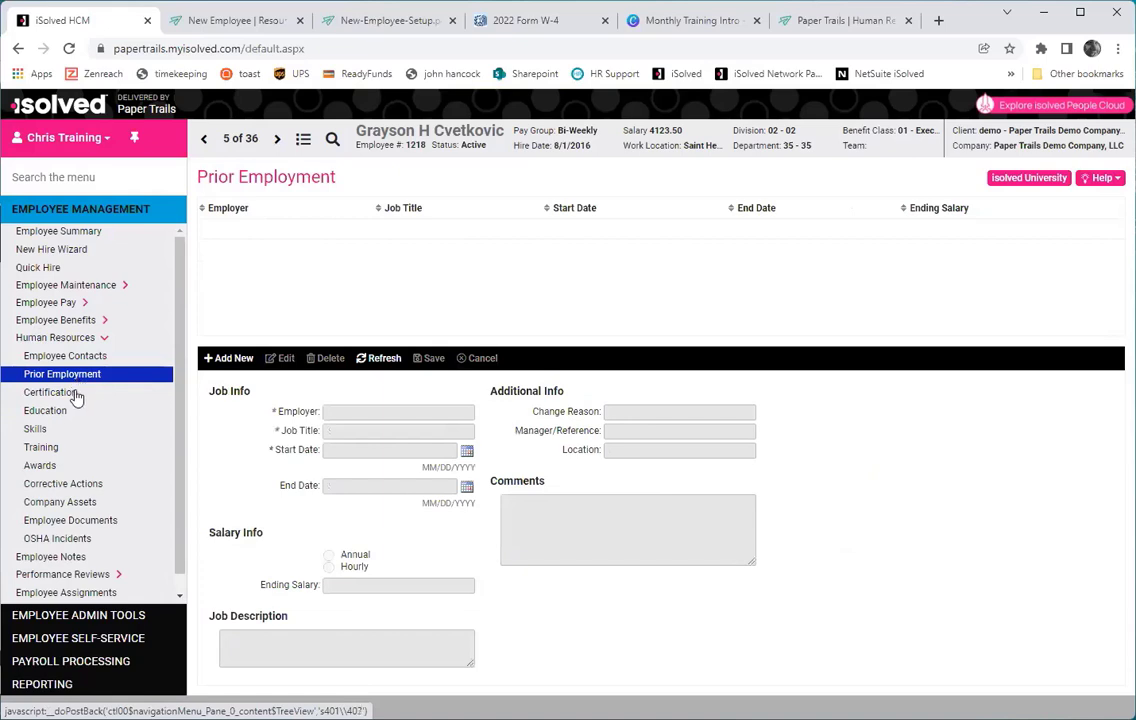
left_click(76, 393)
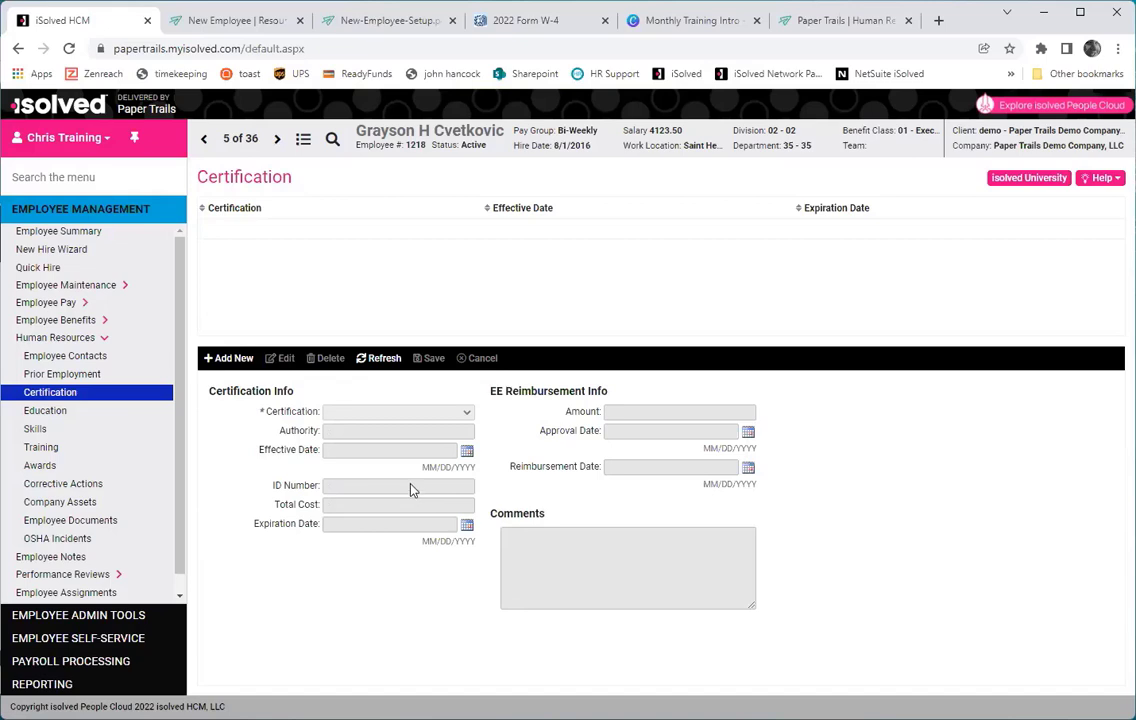
left_click(45, 410)
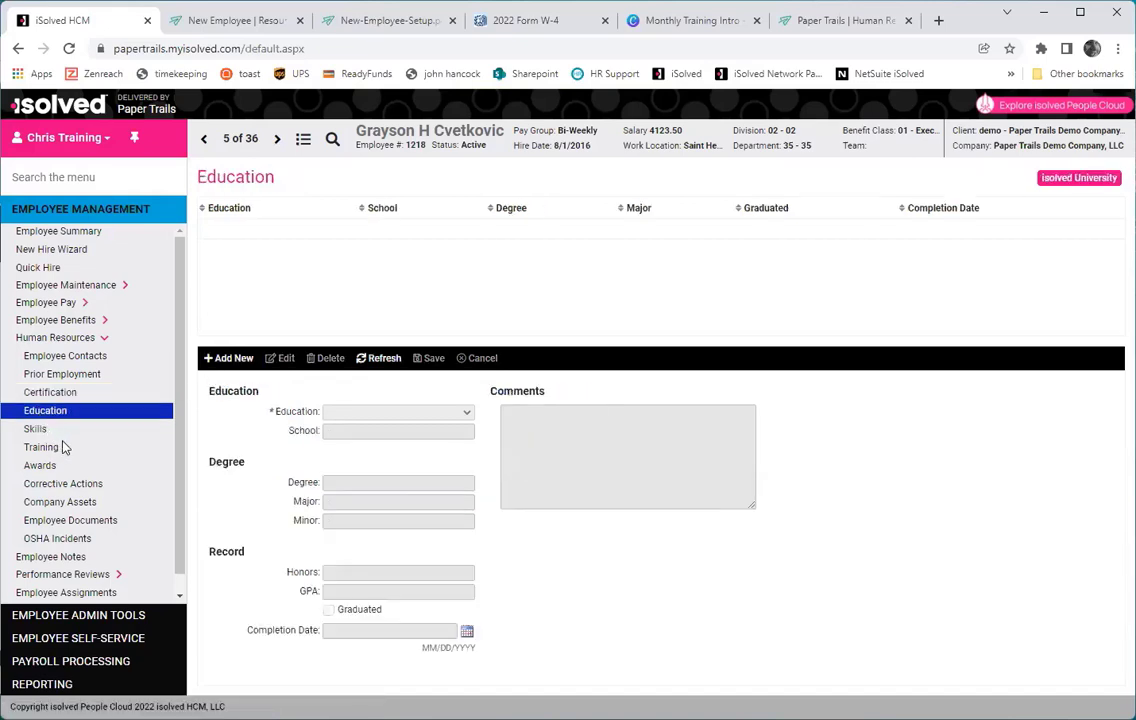
left_click(44, 429)
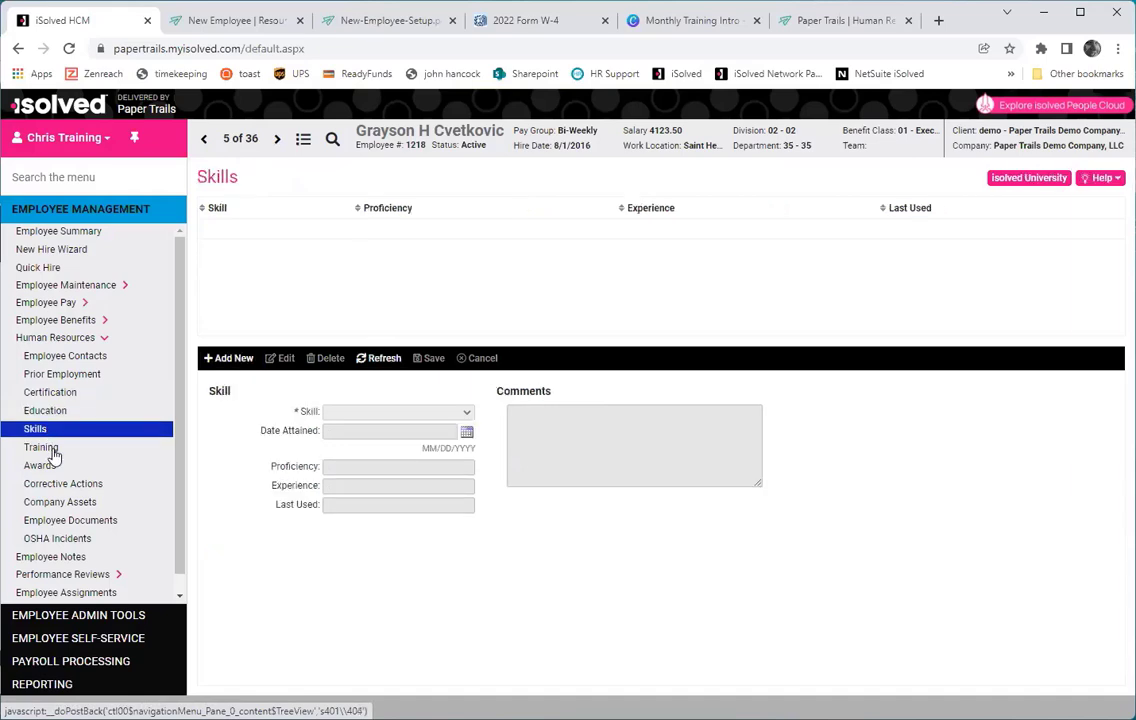
left_click(54, 451)
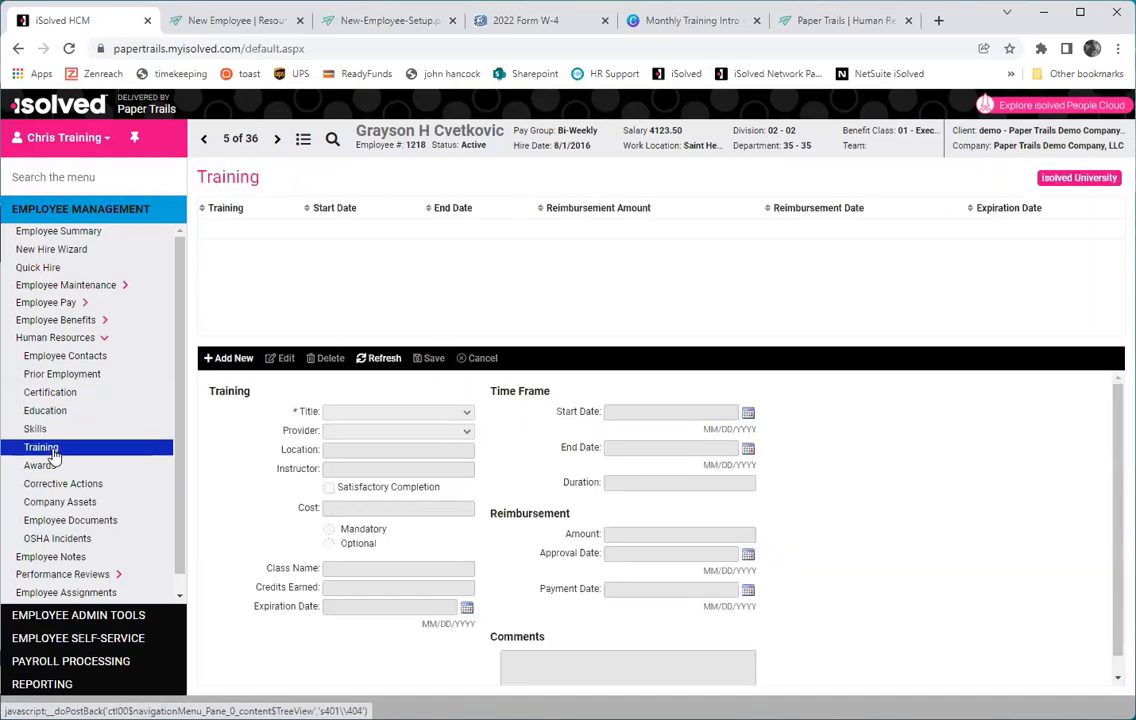
left_click(48, 466)
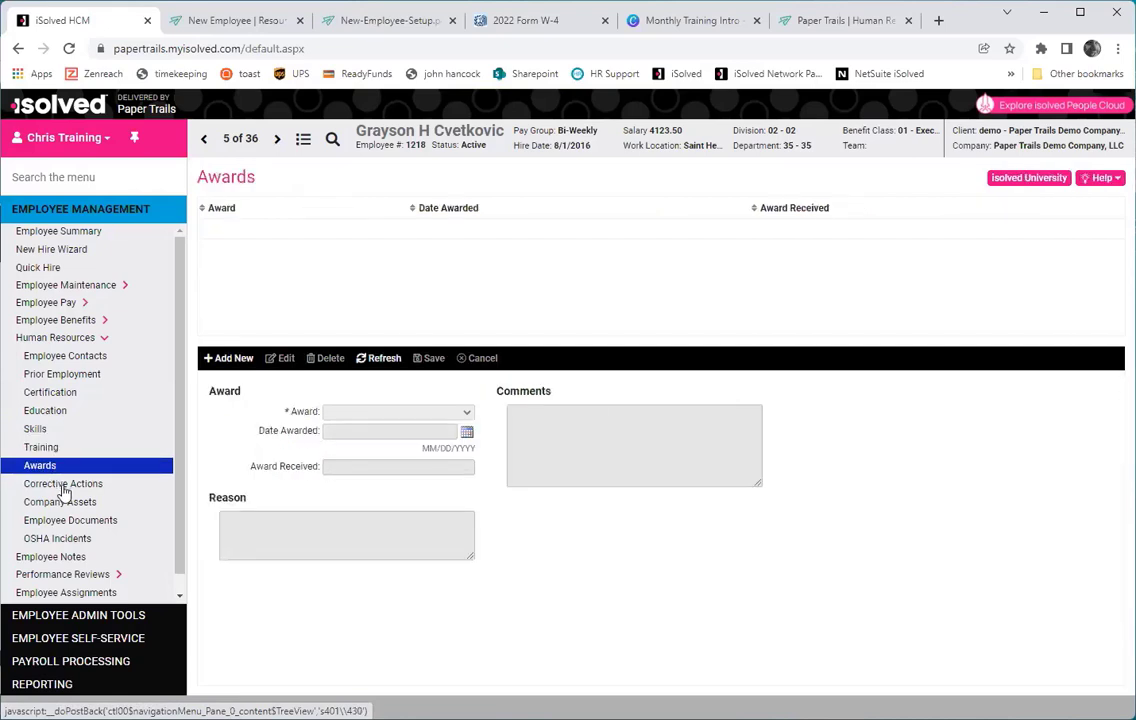
Check Corrective Actions and Company Assets, then view the ElectronicSignatureConsent.pdf on Employee Documents.
left_click(63, 486)
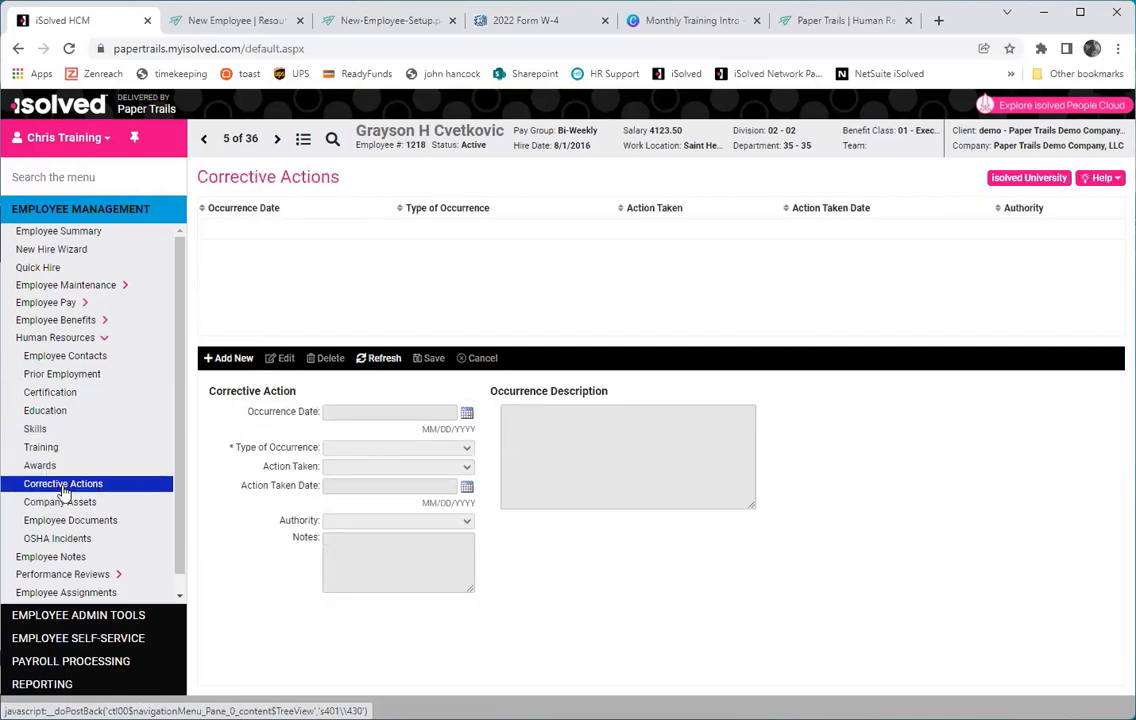
left_click(74, 507)
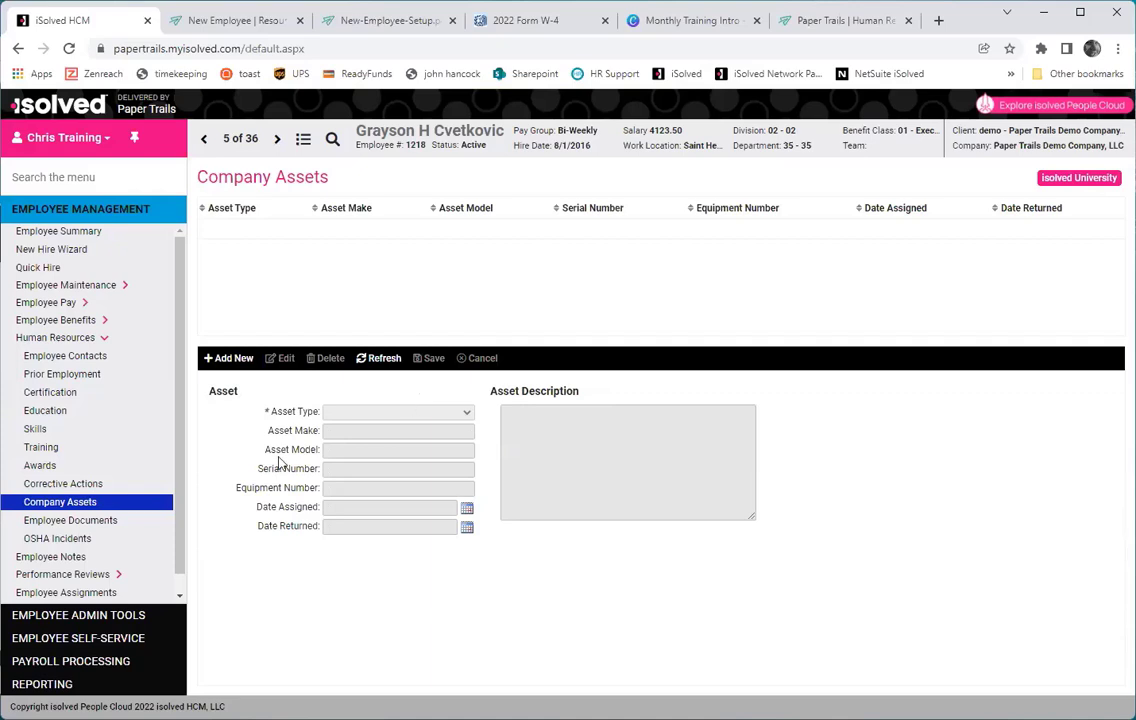
left_click(122, 516)
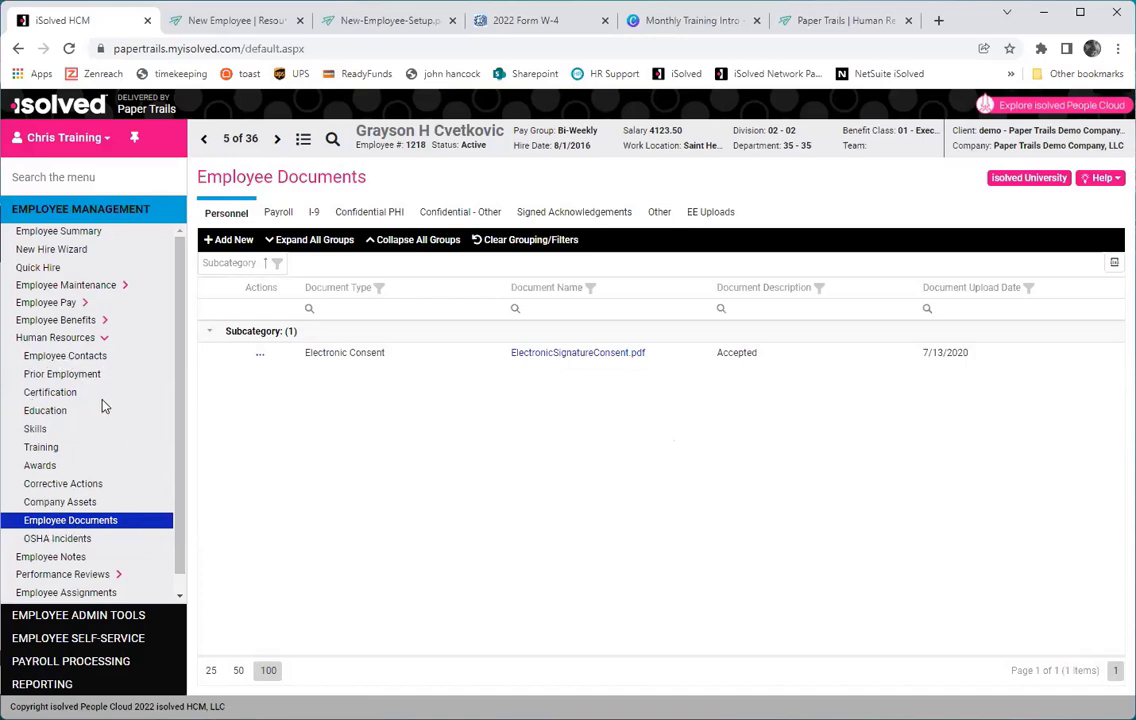
left_click(50, 286)
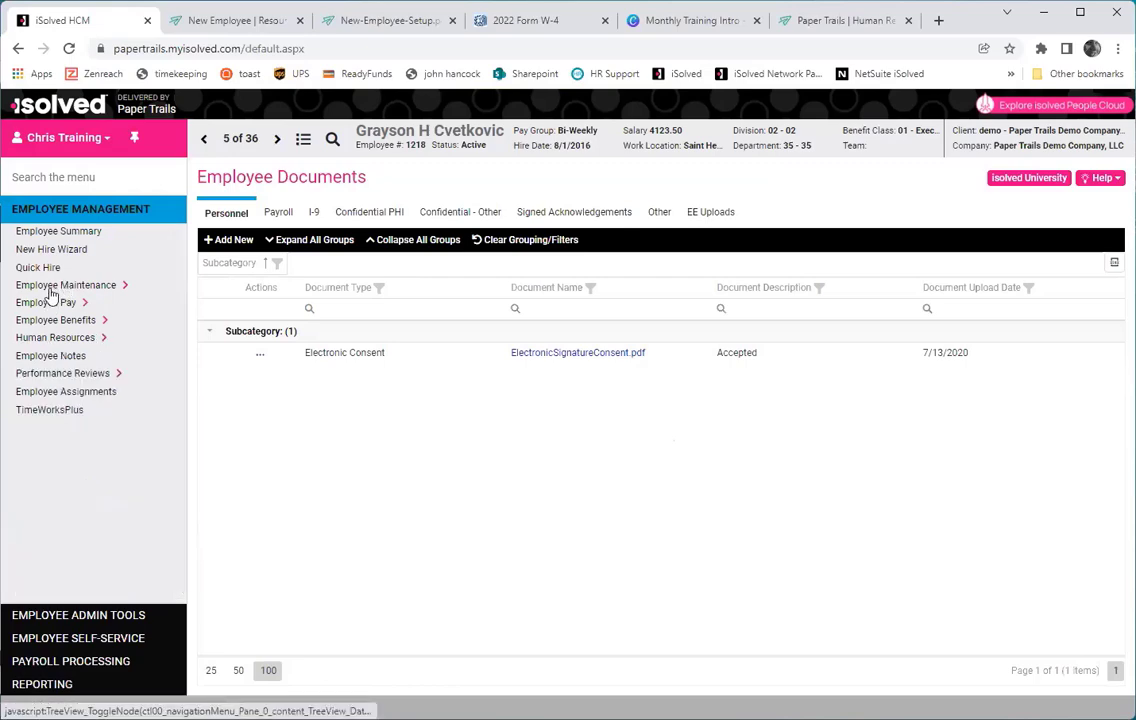
From Employee Maintenance > General, pick the part-time 1/3/2022 hire in department 20-20 from the Employee List.
left_click(49, 306)
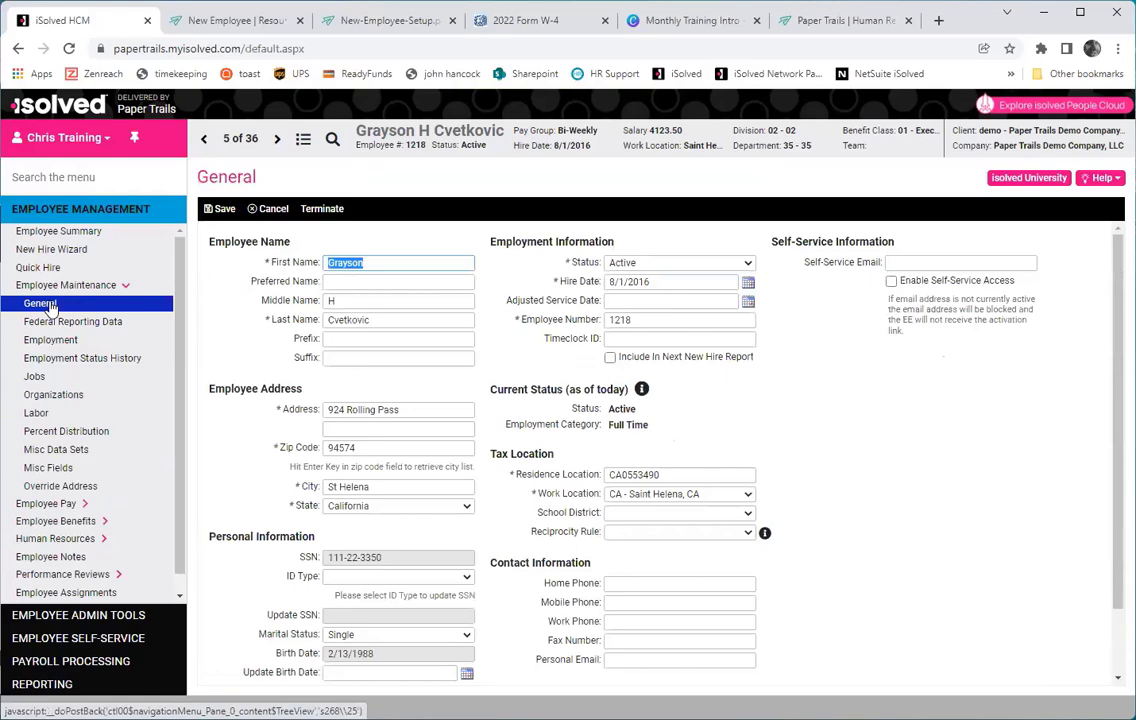
left_click(304, 140)
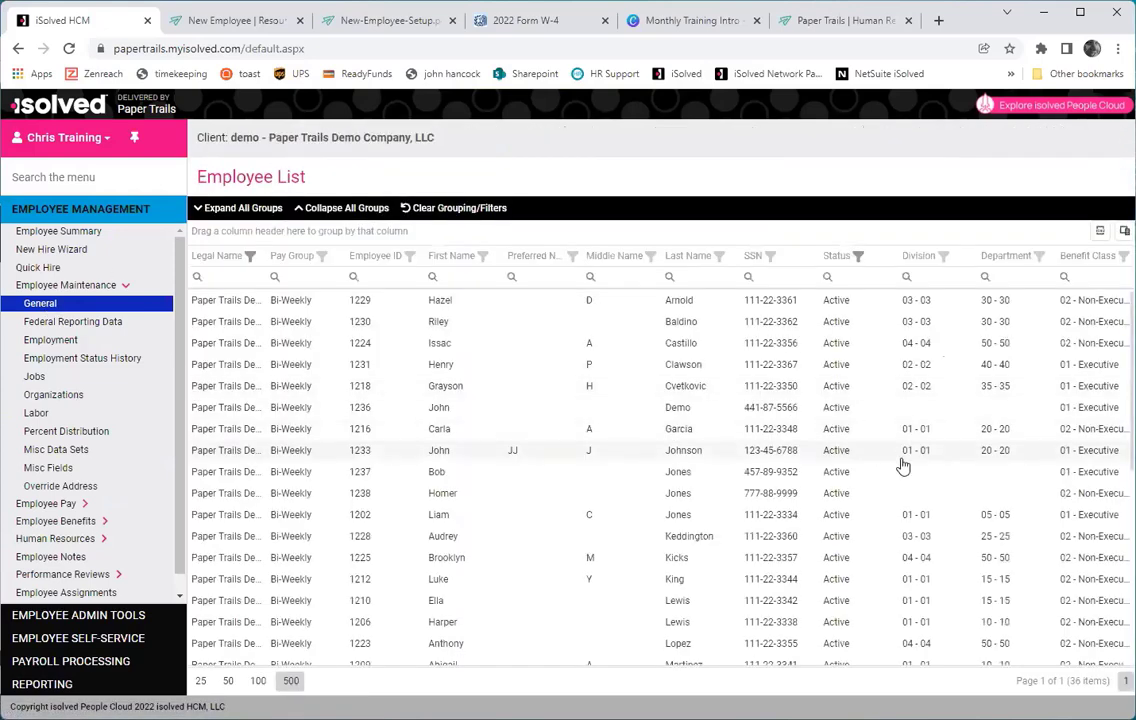
left_click(870, 452)
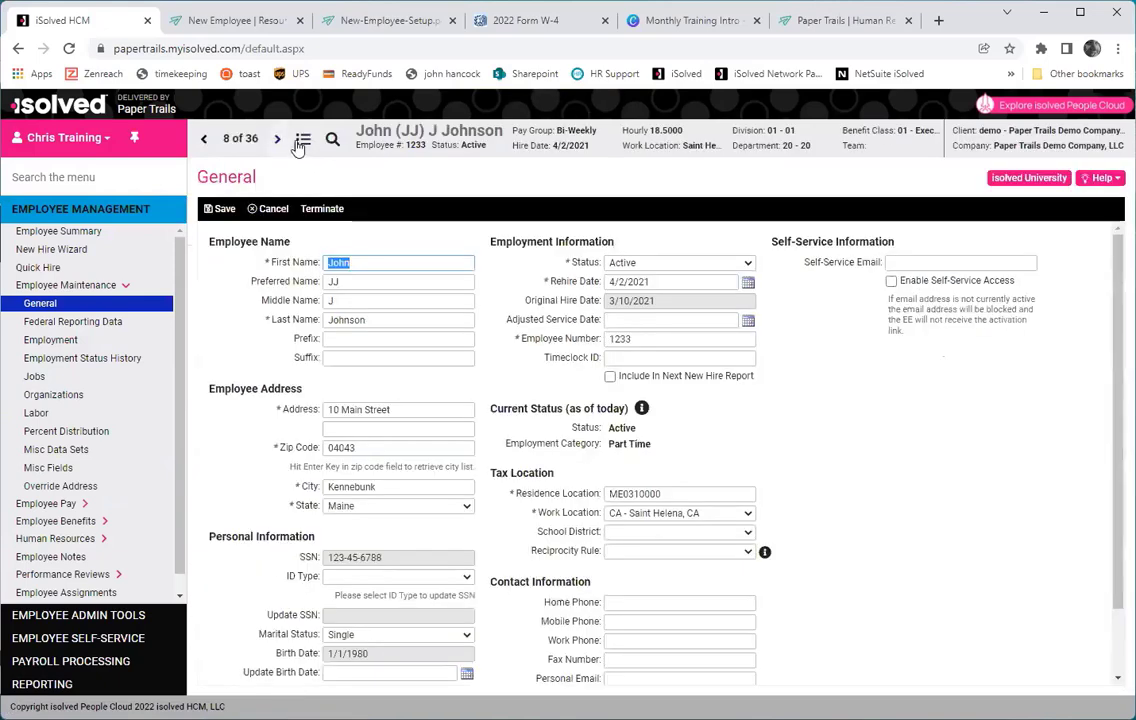
left_click(302, 145)
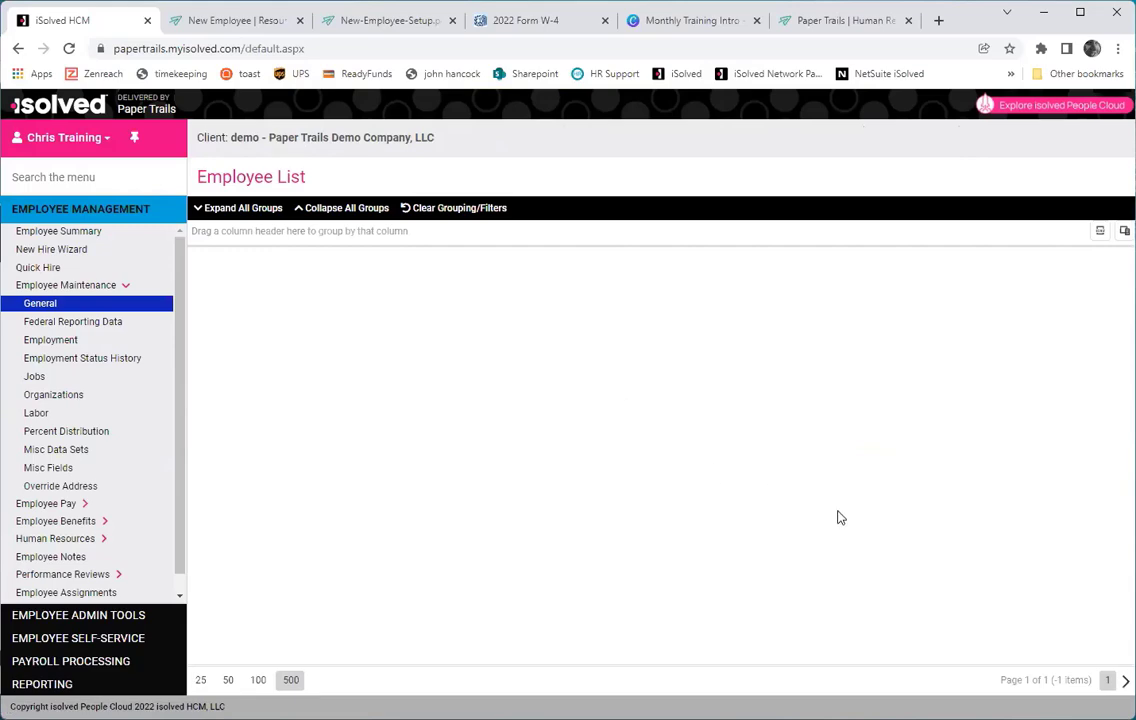
scroll(840, 520, "down", 3)
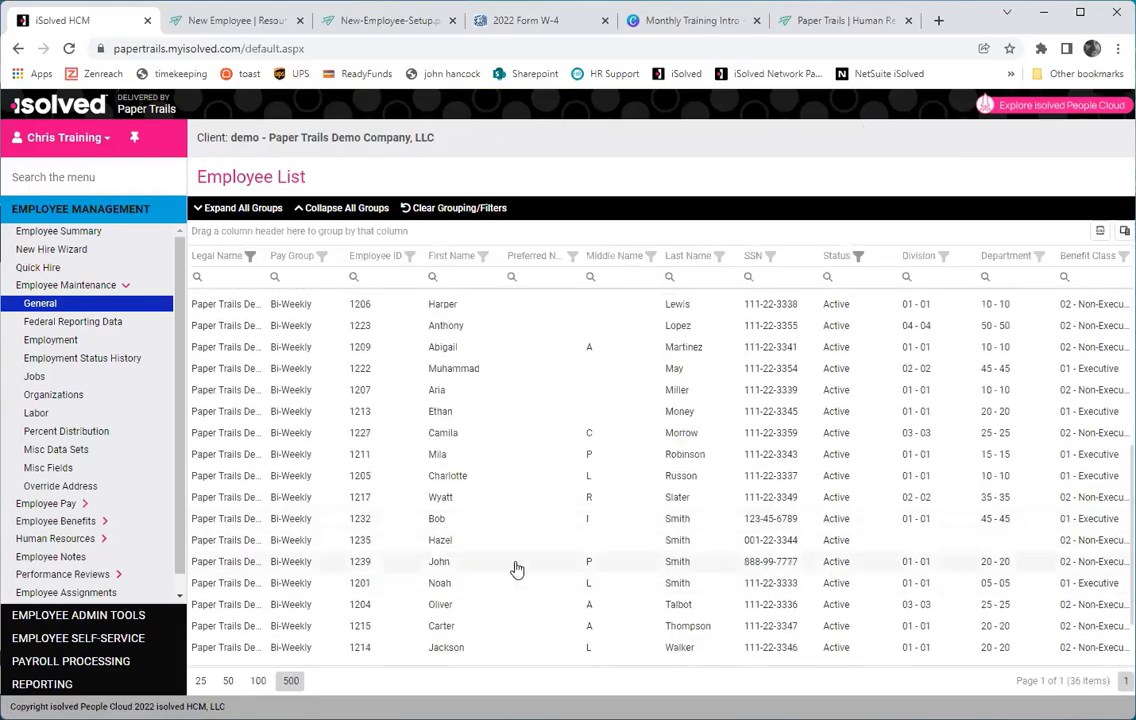
left_click(512, 561)
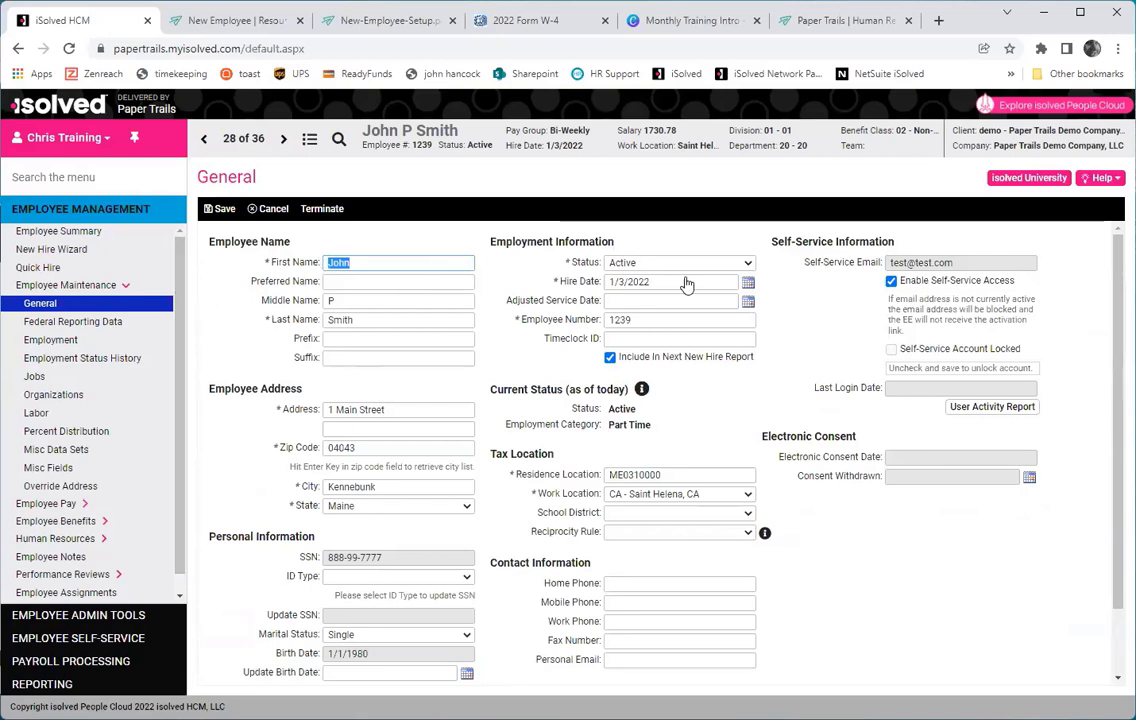
Terminate the employee effective 1/21/2022 with reason 'Fired their ass!' as an Involuntary Termination.
left_click(655, 262)
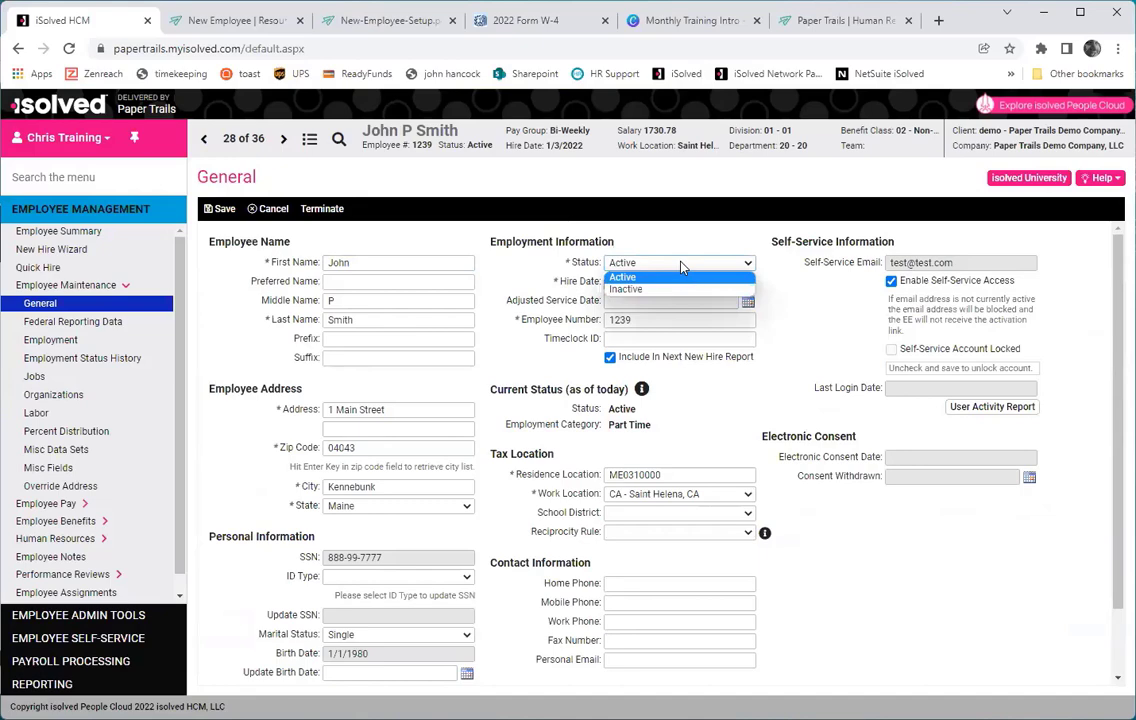
left_click(342, 210)
left_click(338, 208)
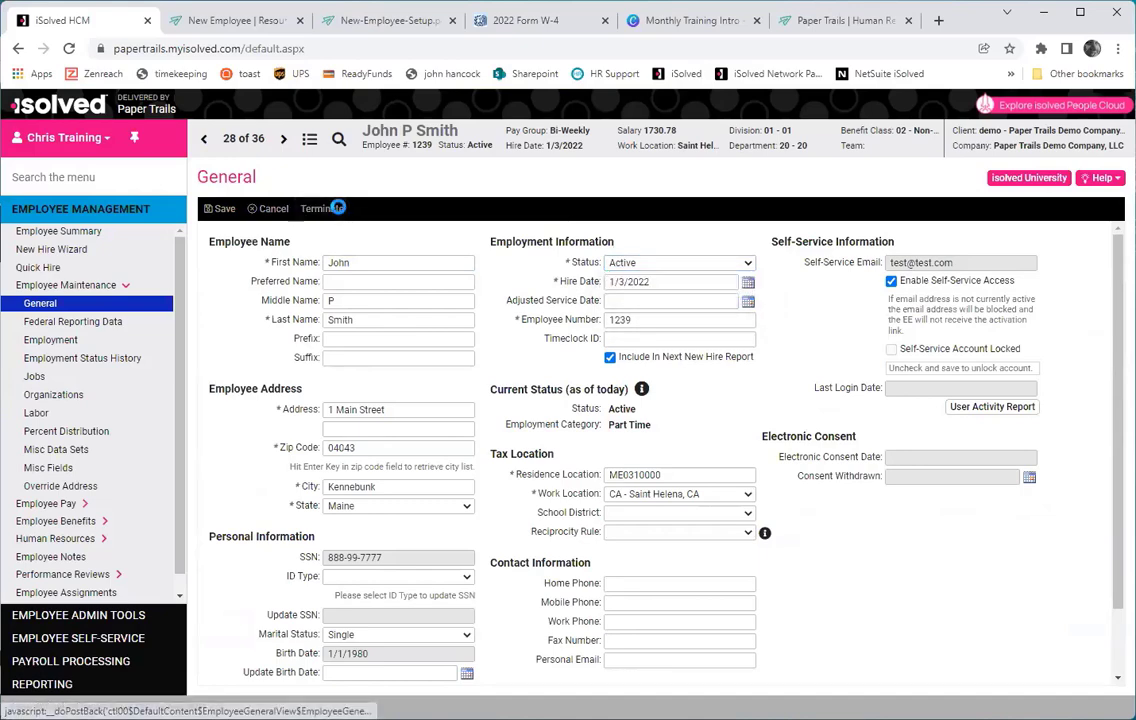
left_click(466, 264)
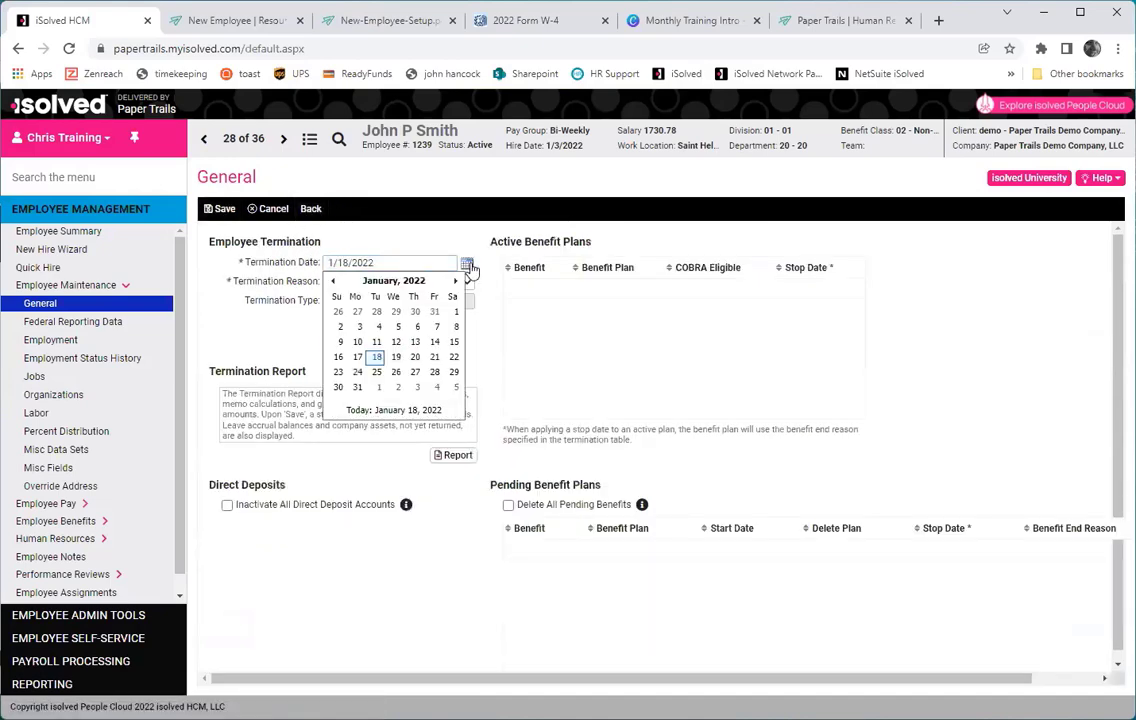
left_click(434, 356)
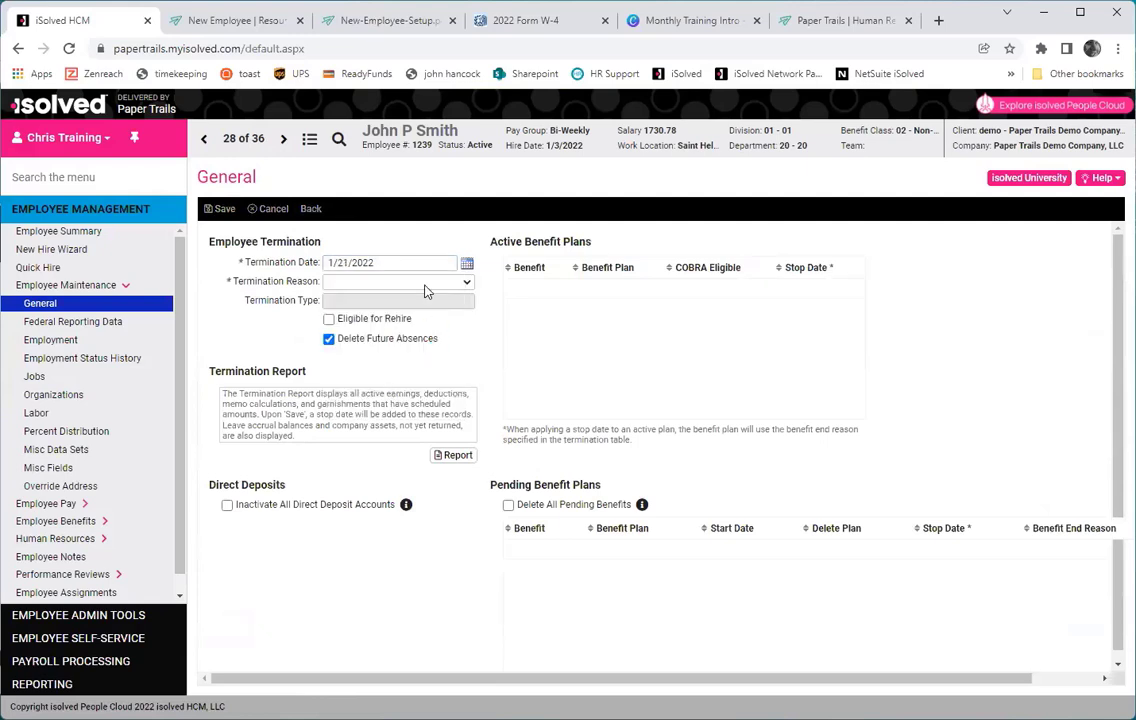
left_click(380, 265)
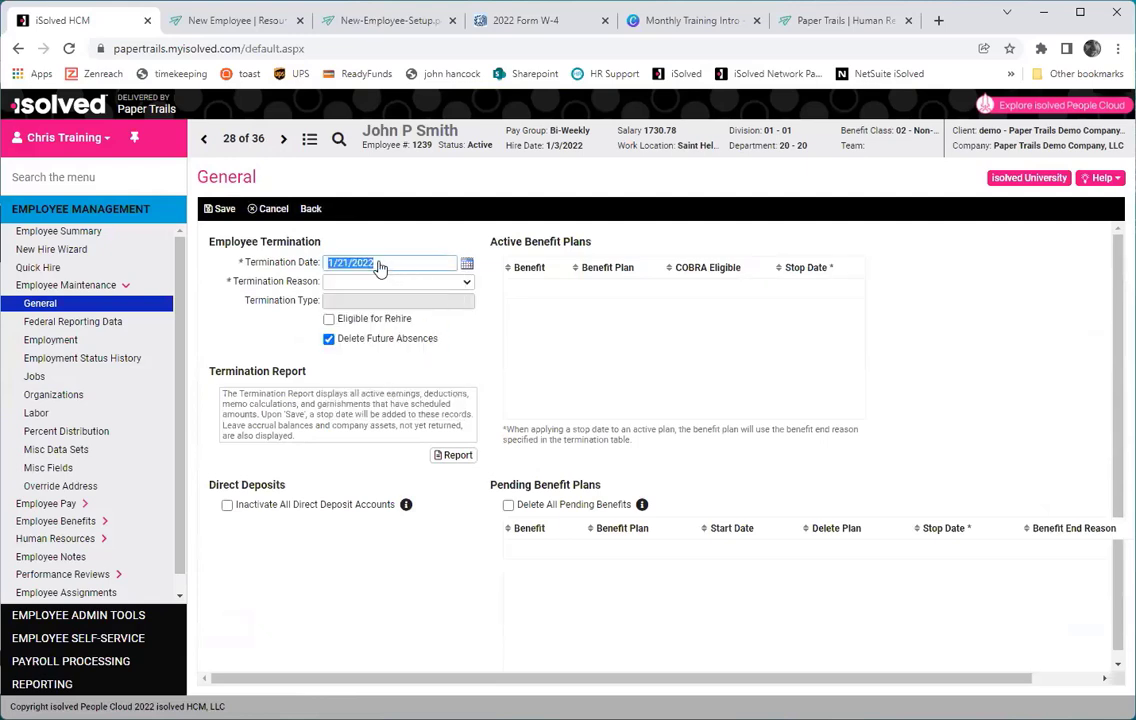
left_click(466, 285)
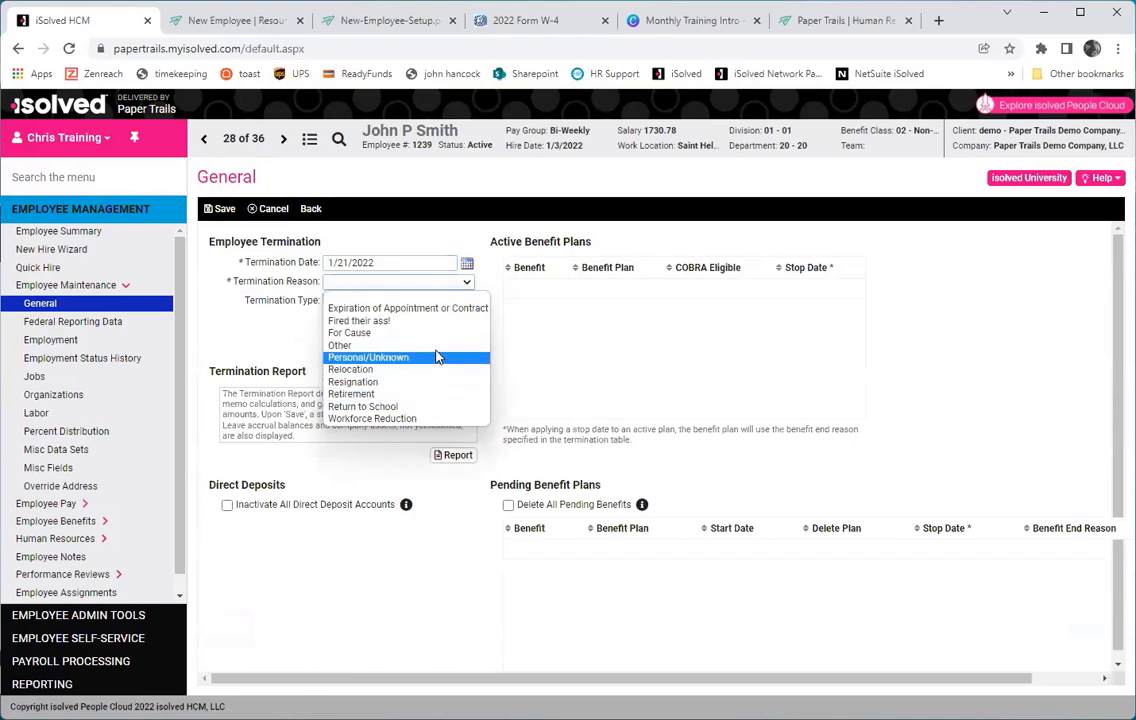
left_click(440, 322)
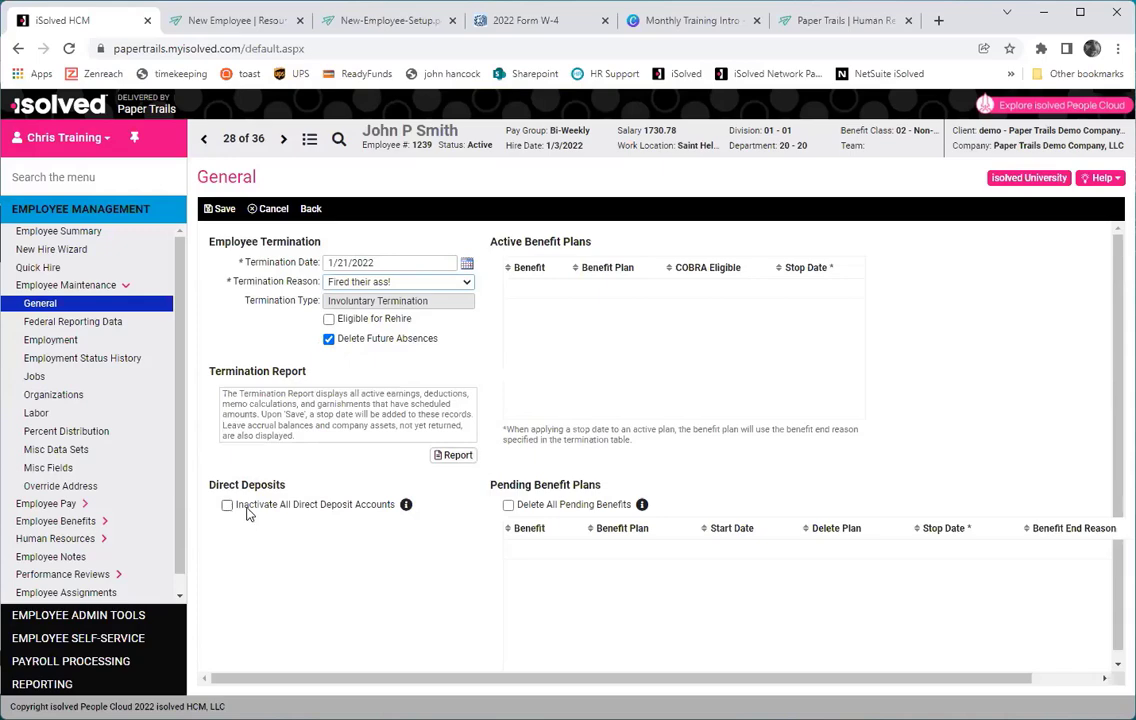
left_click(448, 457)
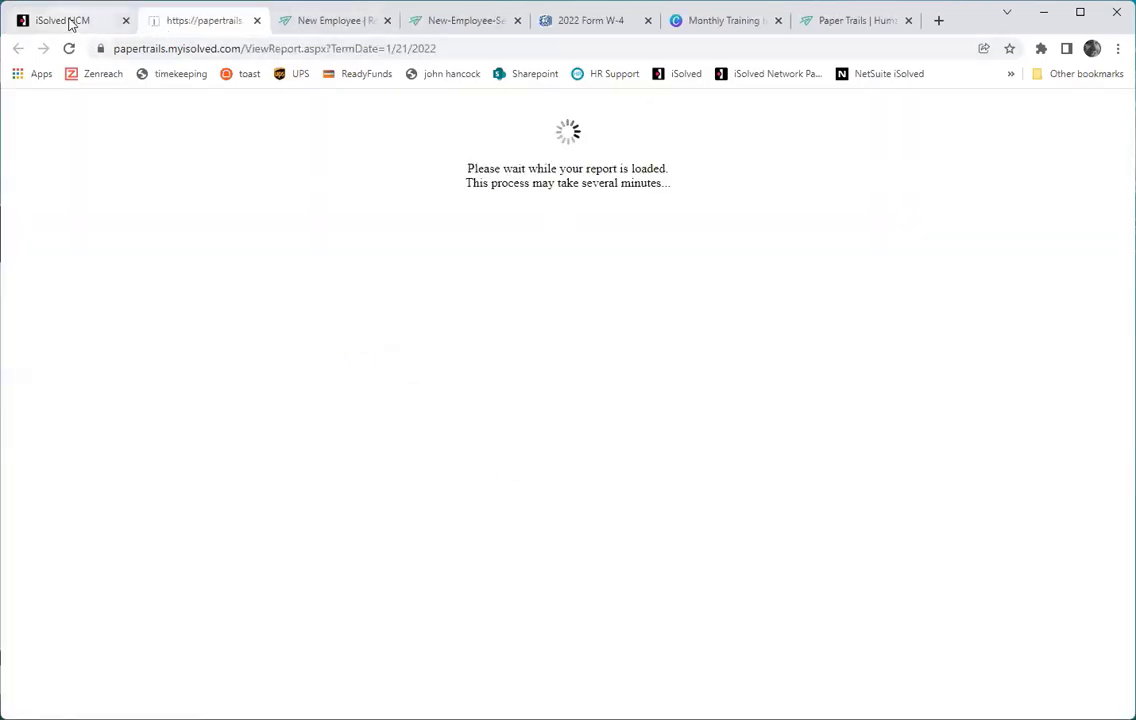
left_click(70, 24)
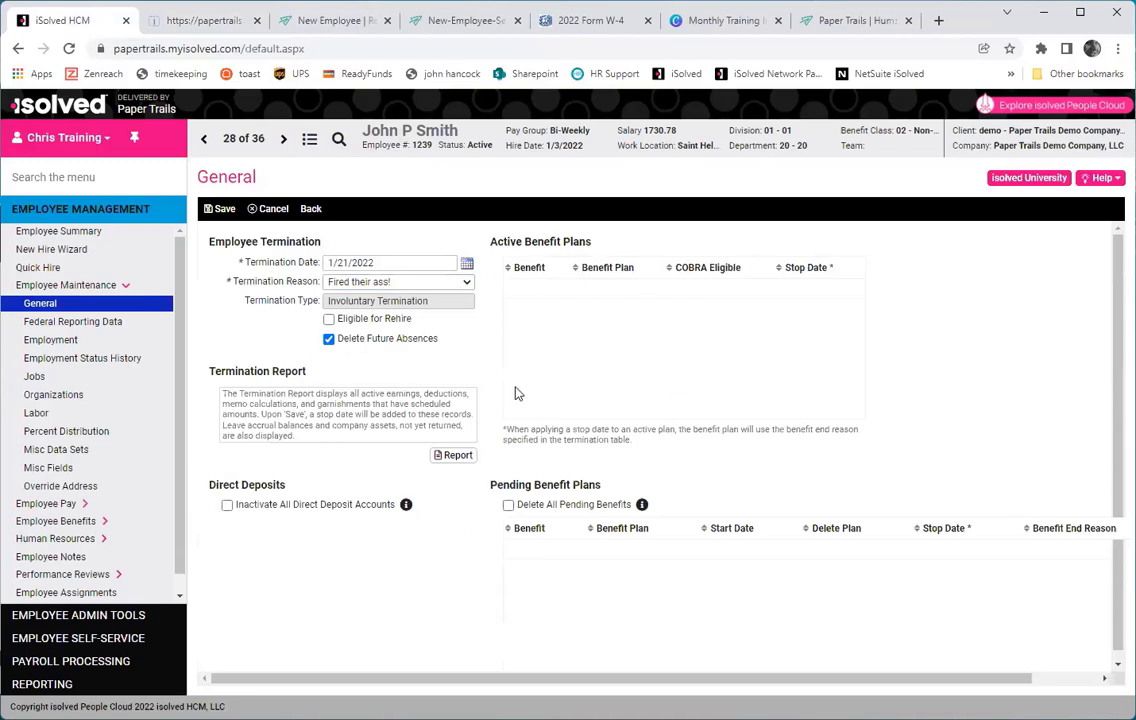
scroll(537, 401, "down", 1)
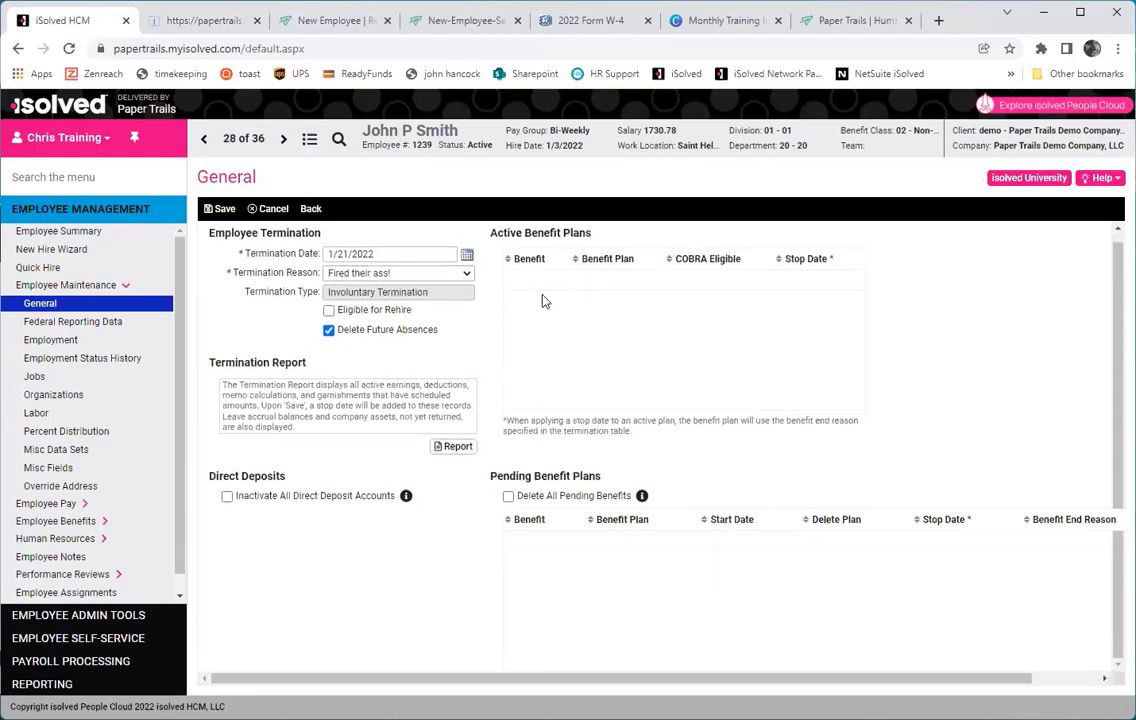
scroll(558, 367, "up", 1)
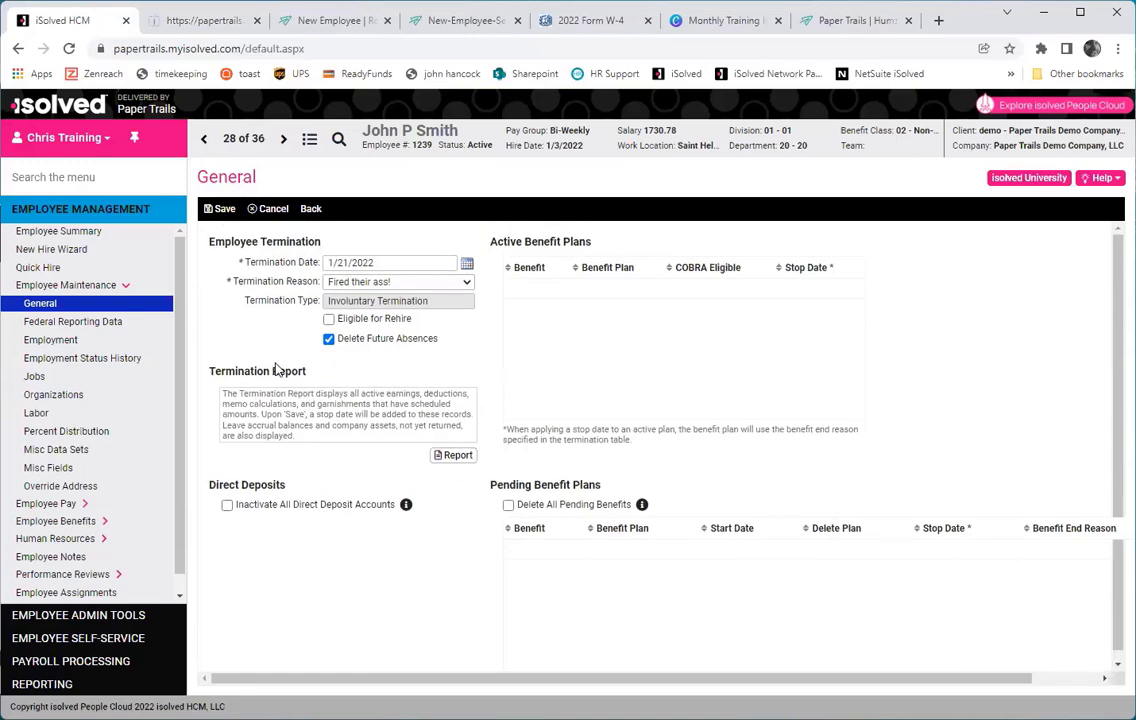
left_click(210, 24)
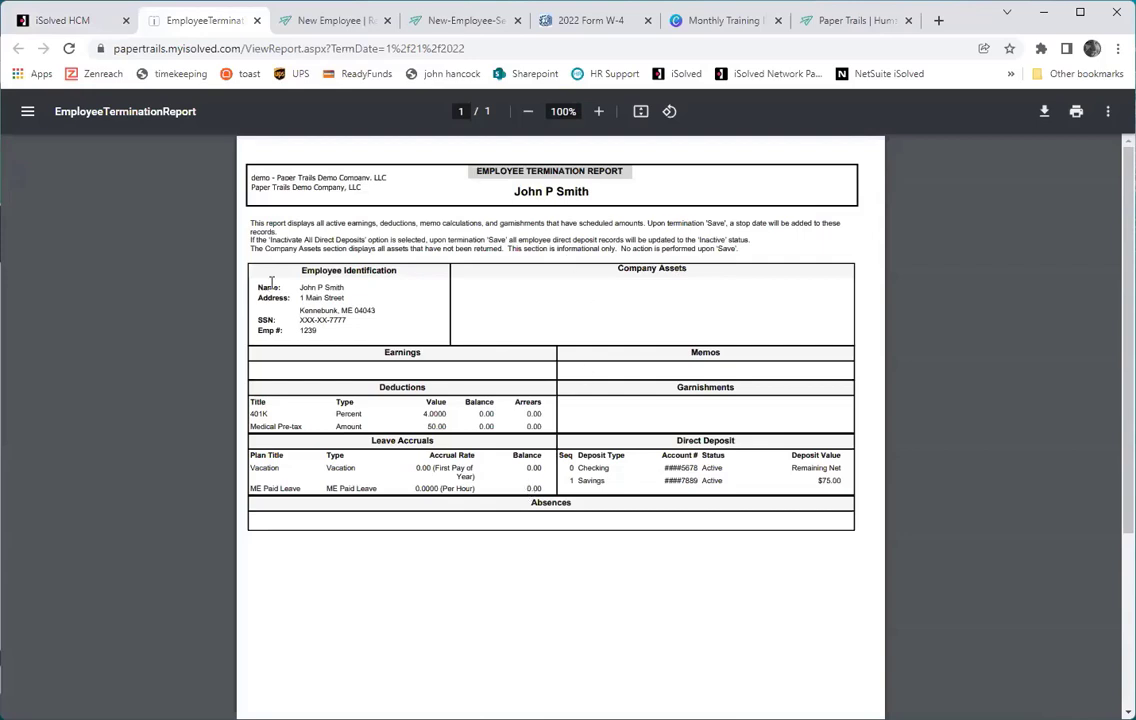
left_click(75, 21)
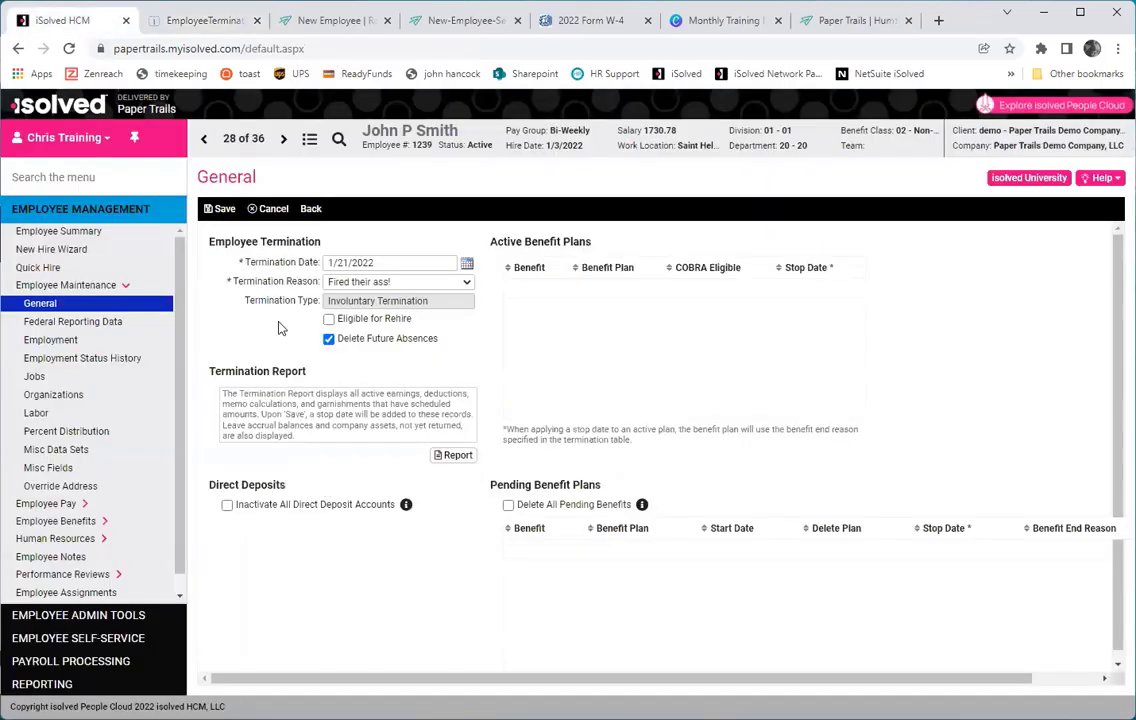
Save the termination and pick another employee from the employee list.
left_click(222, 208)
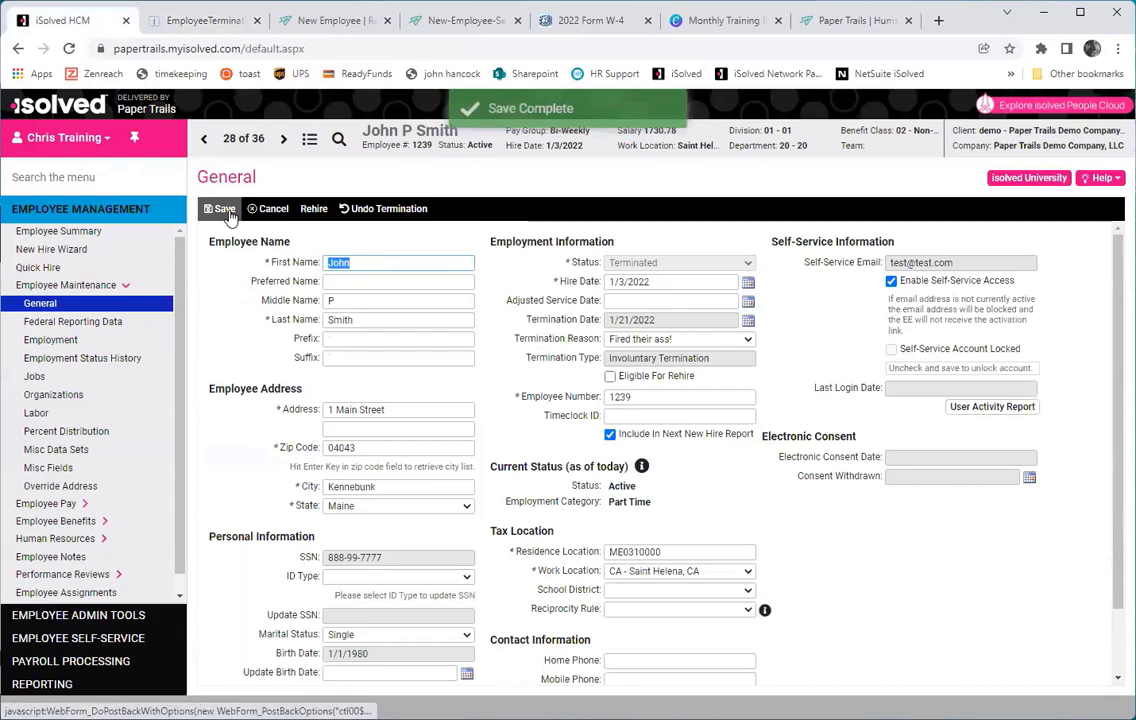
left_click_drag(123, 319, 100, 318)
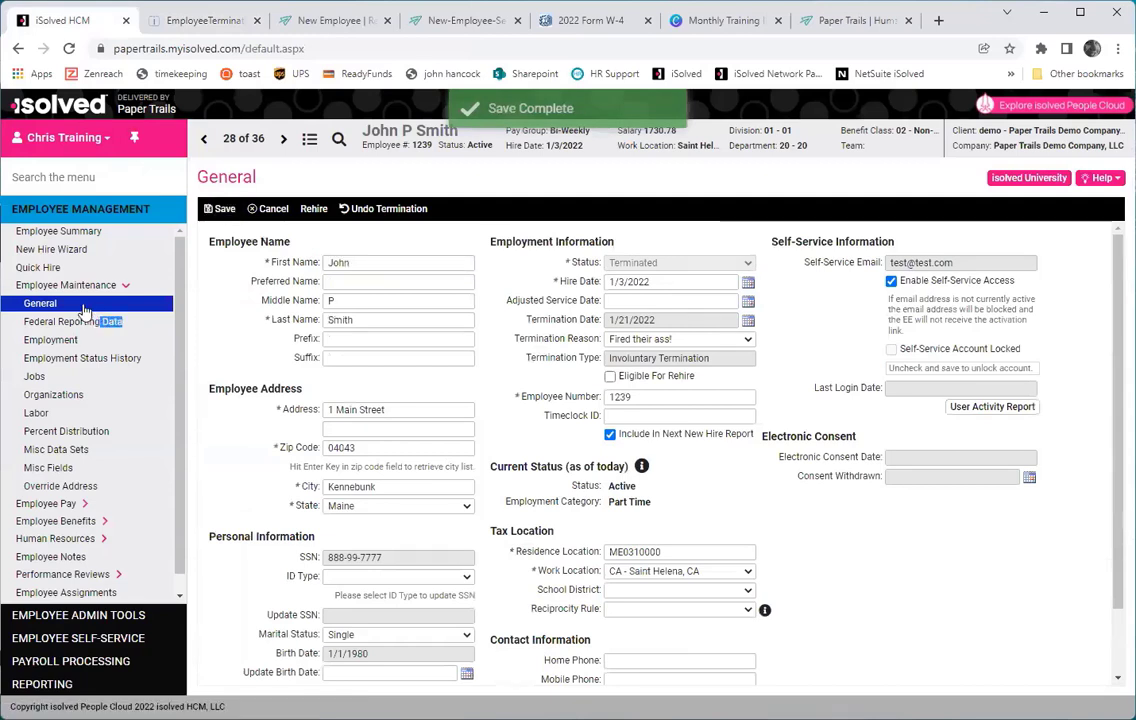
left_click(309, 139)
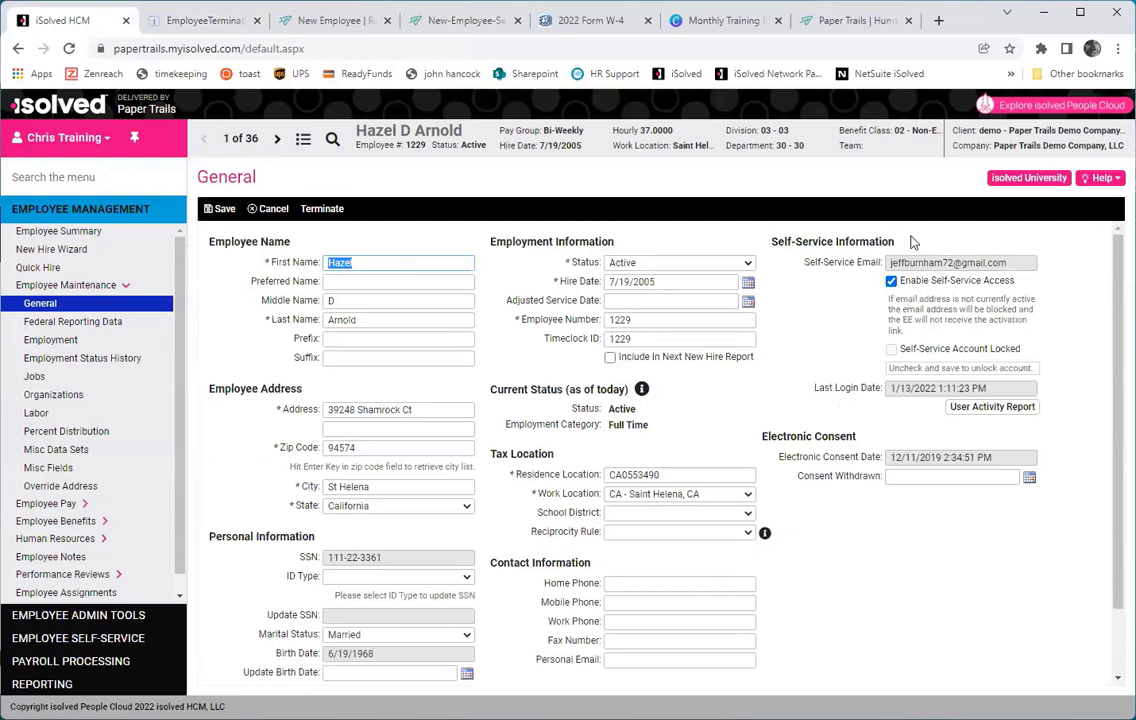
Replace the employee's self-service email, re-enable Self-Service Access, and save the record.
left_click(929, 265)
left_click_drag(901, 263, 984, 266)
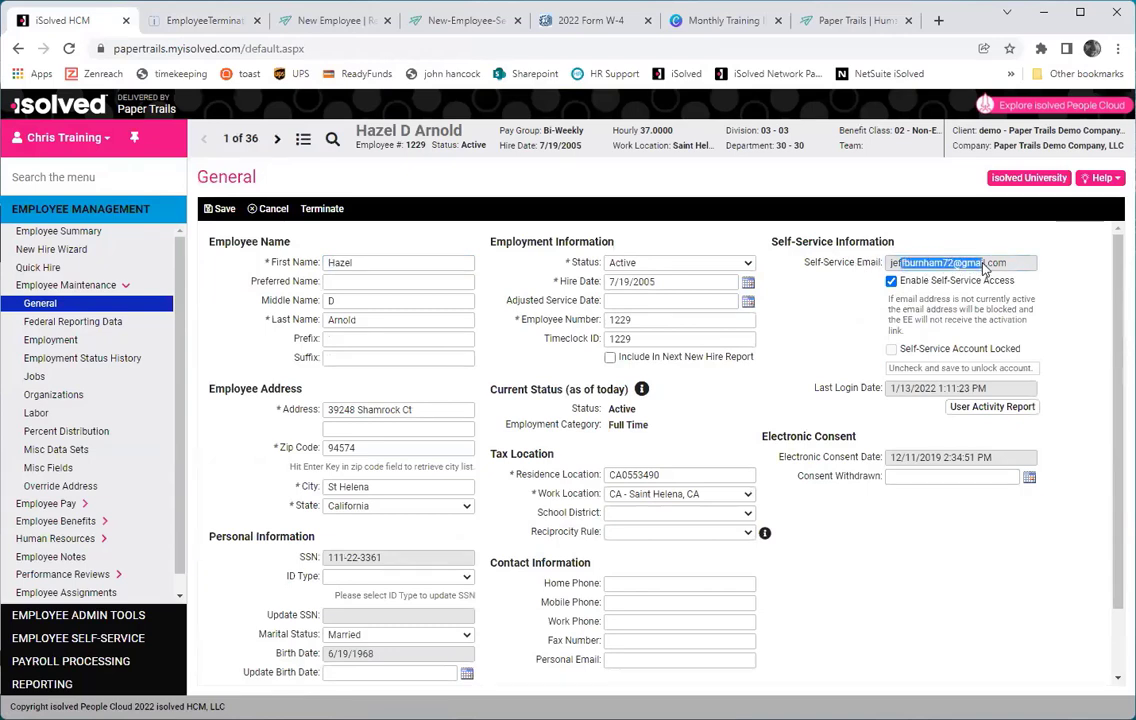
left_click(984, 266)
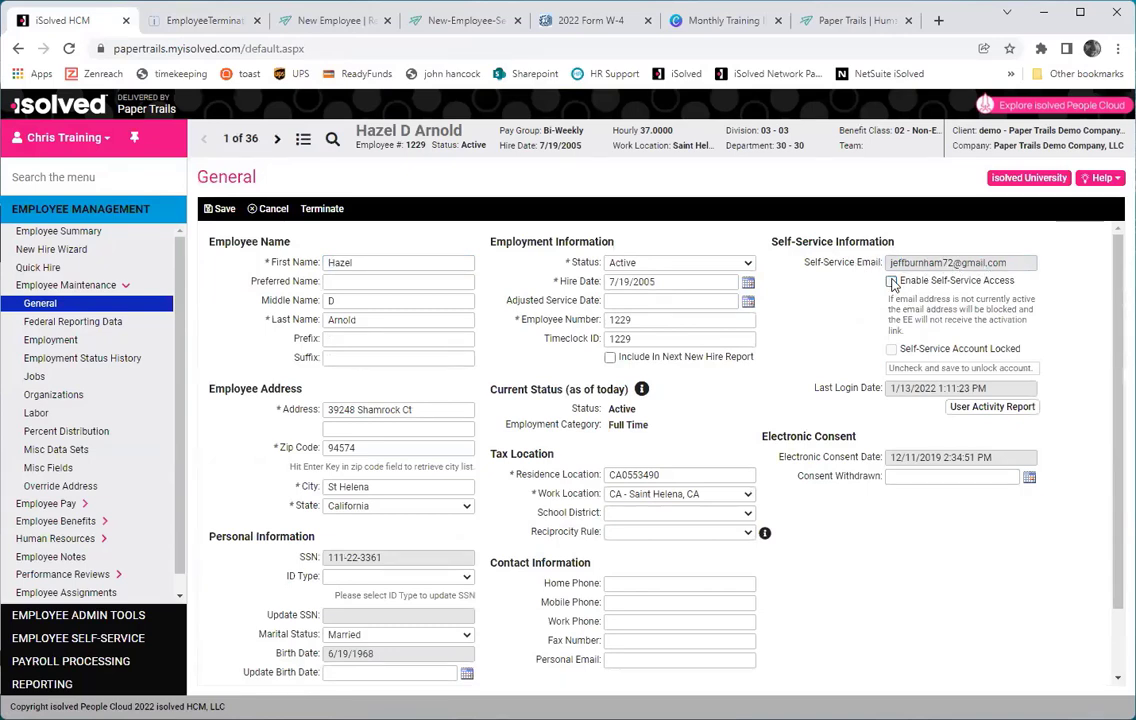
left_click(219, 208)
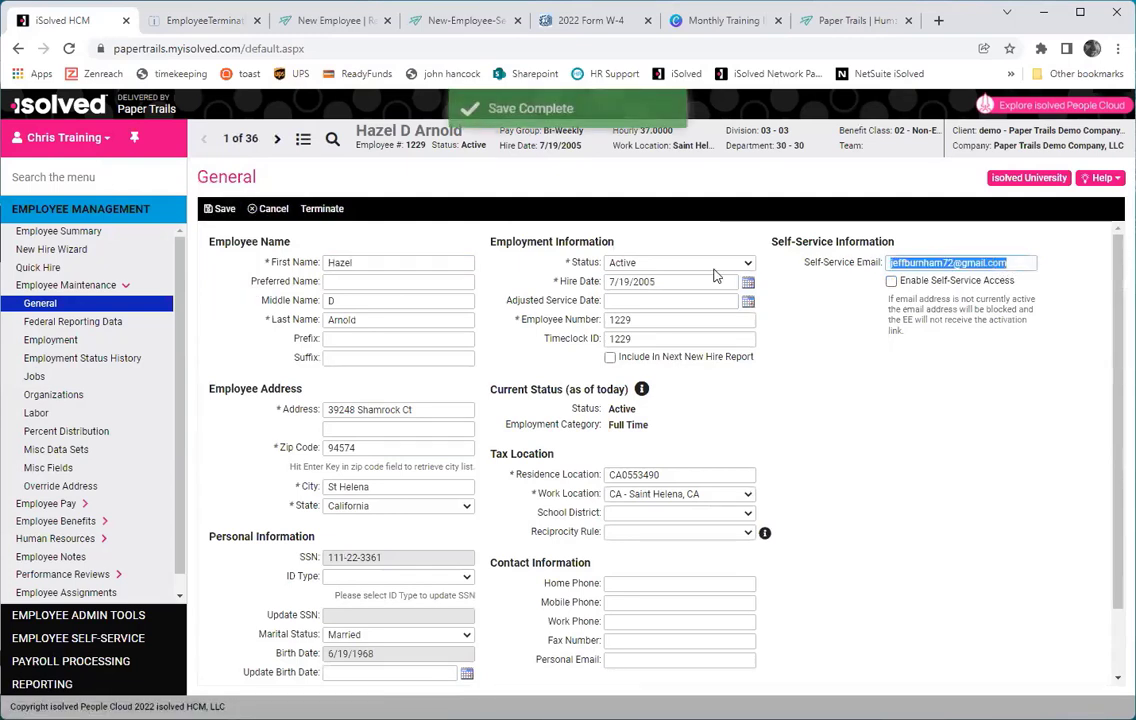
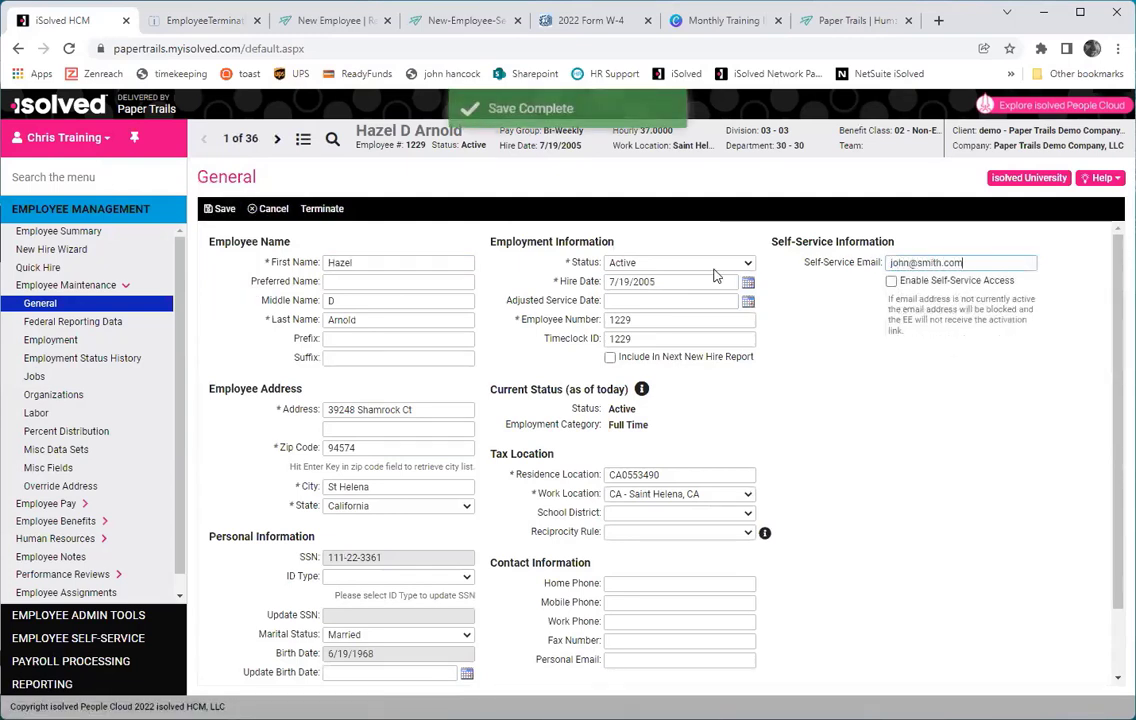
key("Left")
key("Left")
key("Left")
key("Left")
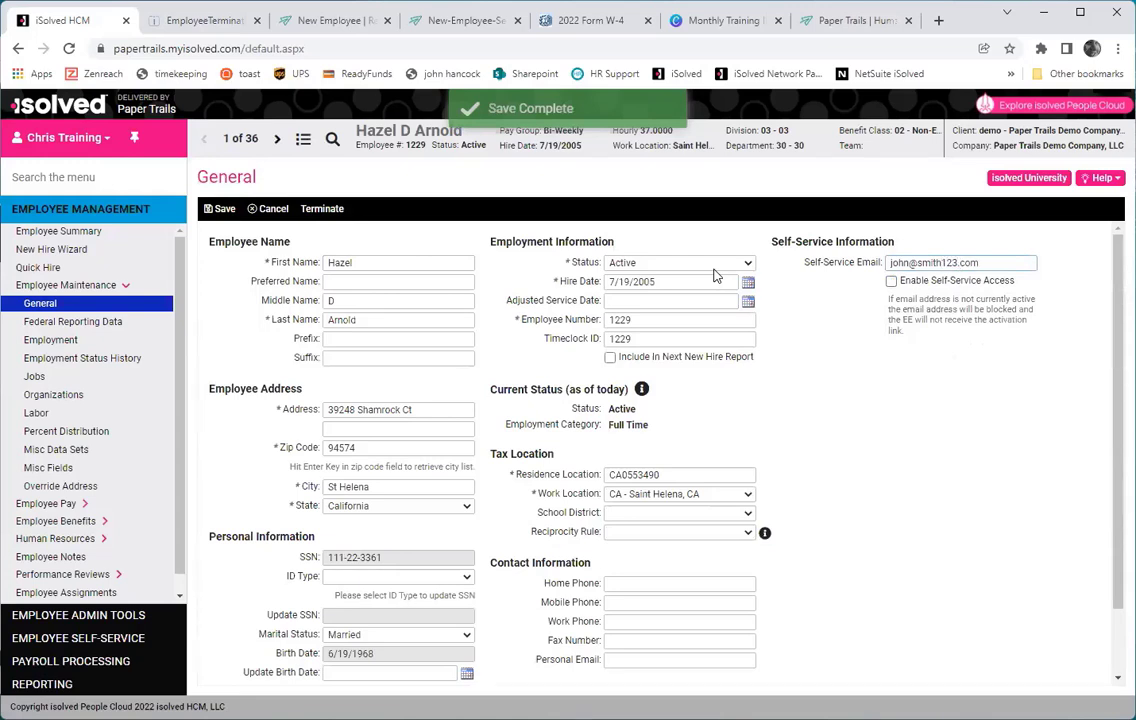
left_click(891, 281)
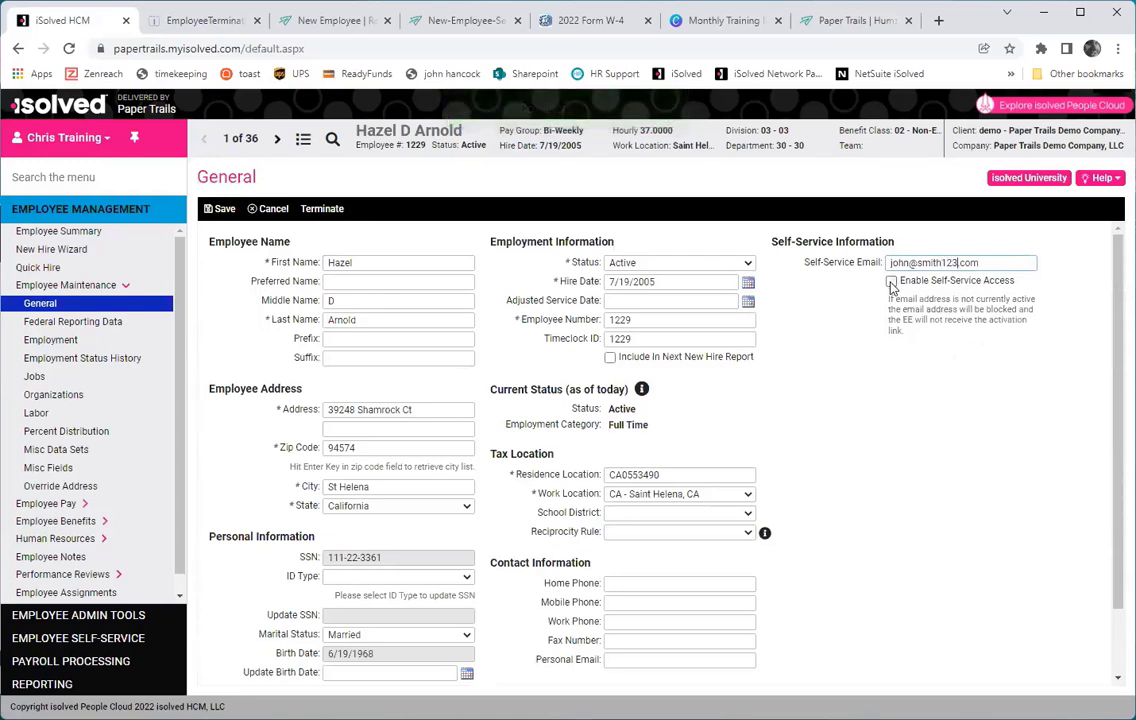
left_click(224, 209)
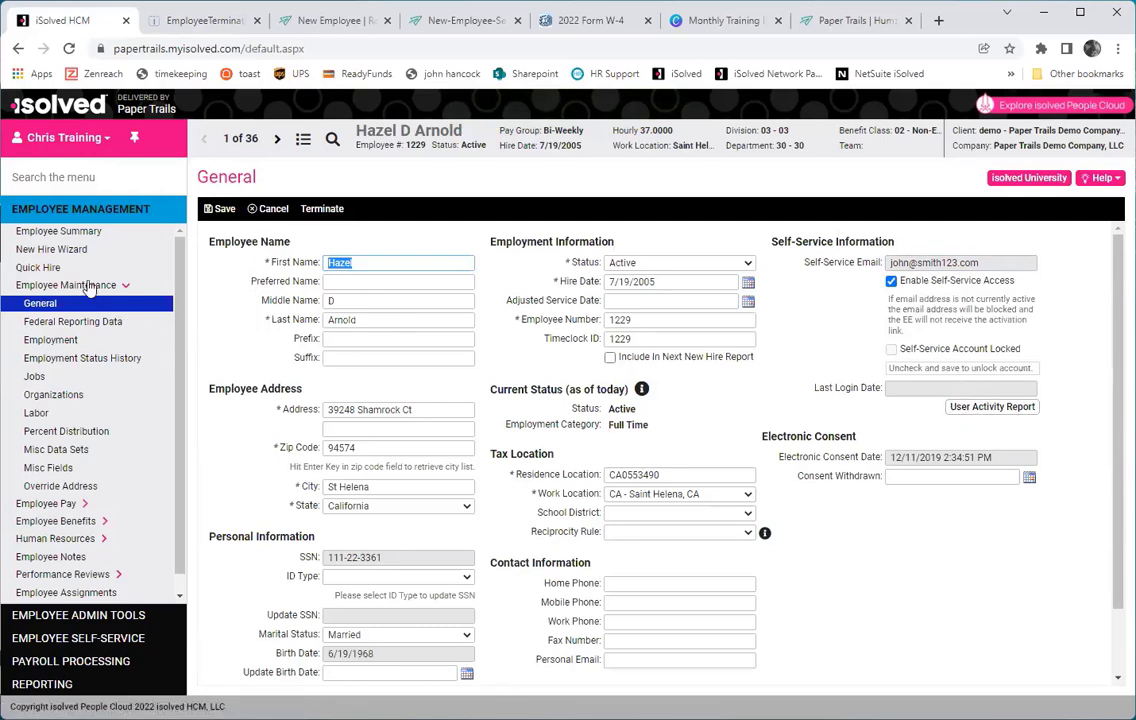
left_click(100, 617)
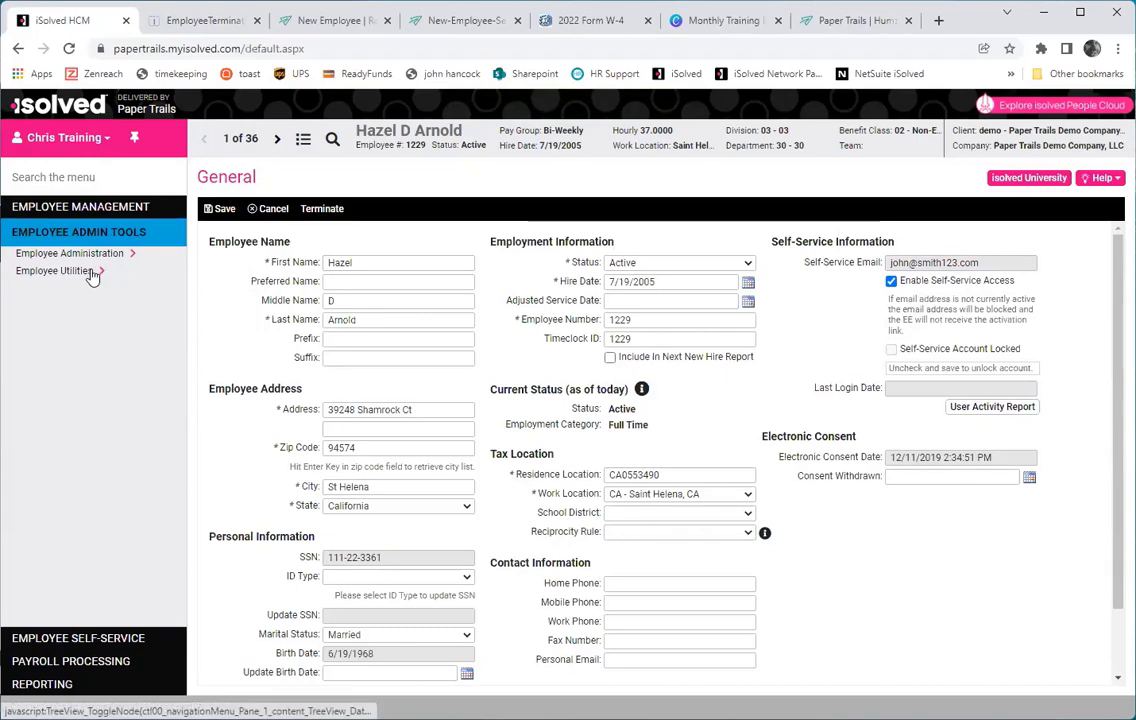
Open Self-Service Management under Employee Administration and view the empty Enable Access list.
left_click(90, 271)
left_click(86, 255)
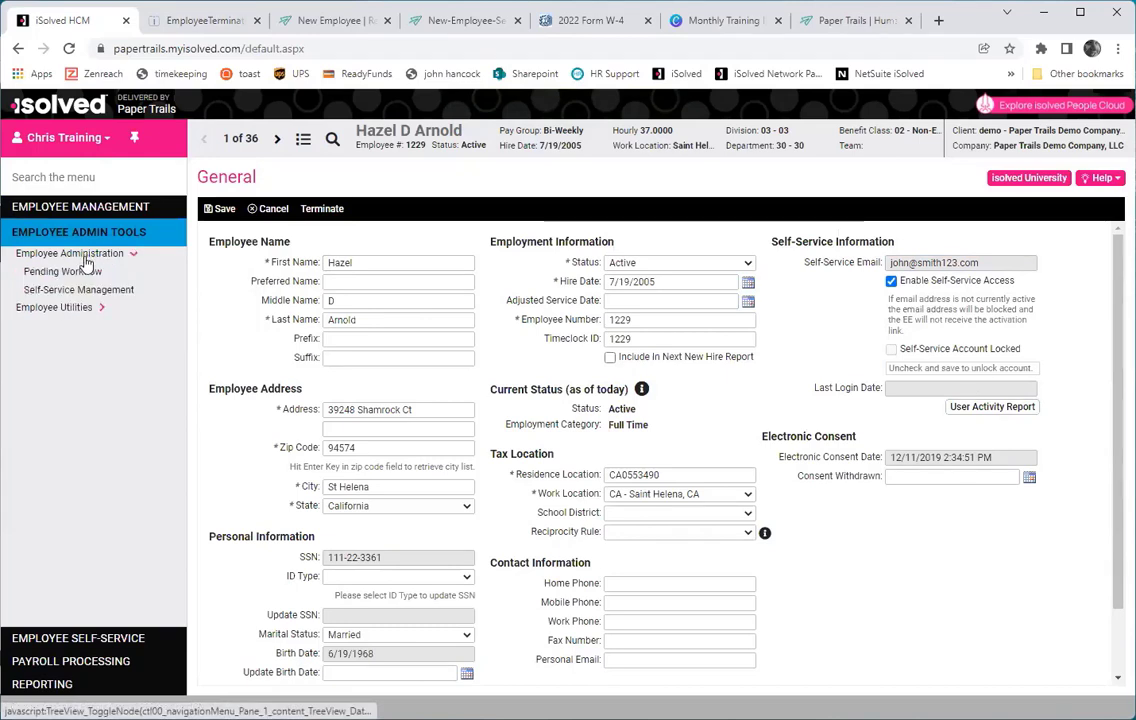
left_click(50, 290)
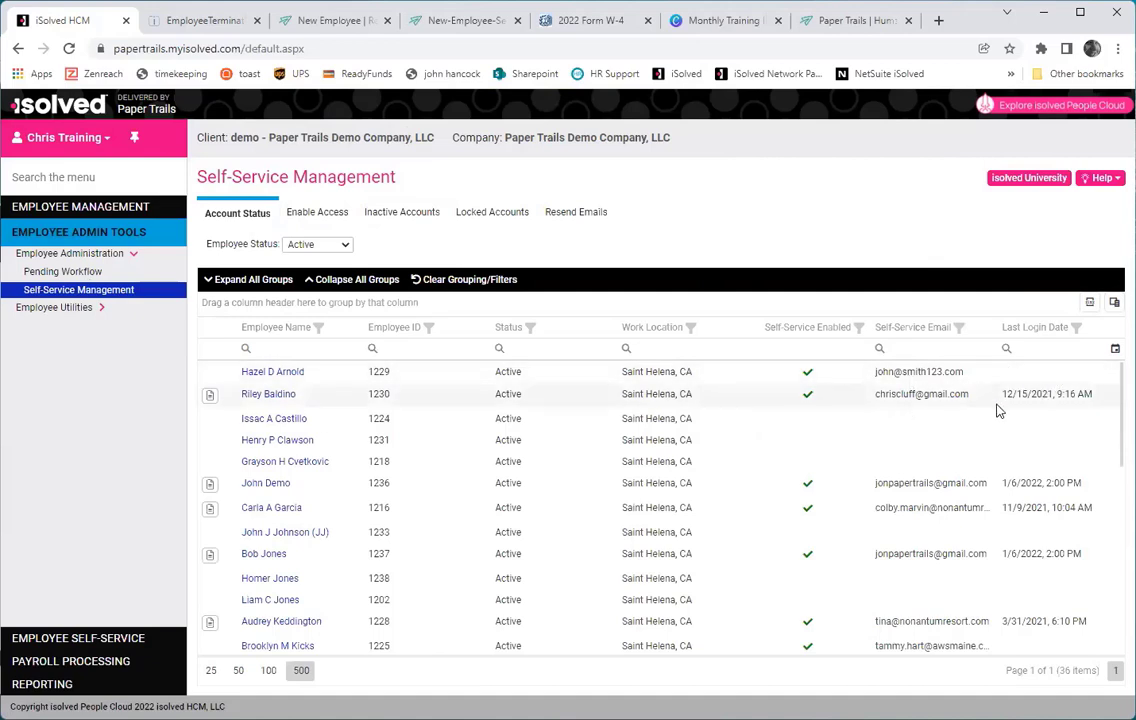
left_click(301, 212)
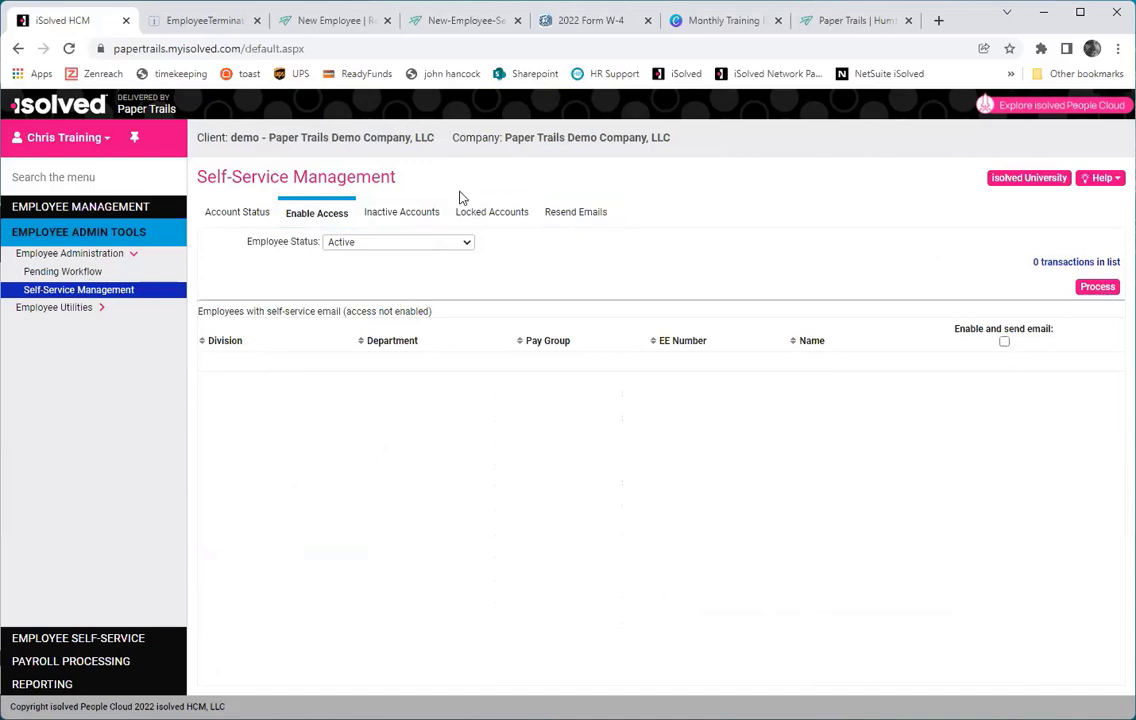
Mark the four Inactive Accounts for email resend, check Locked Accounts and Resend Emails, then return to Account Status.
left_click(399, 209)
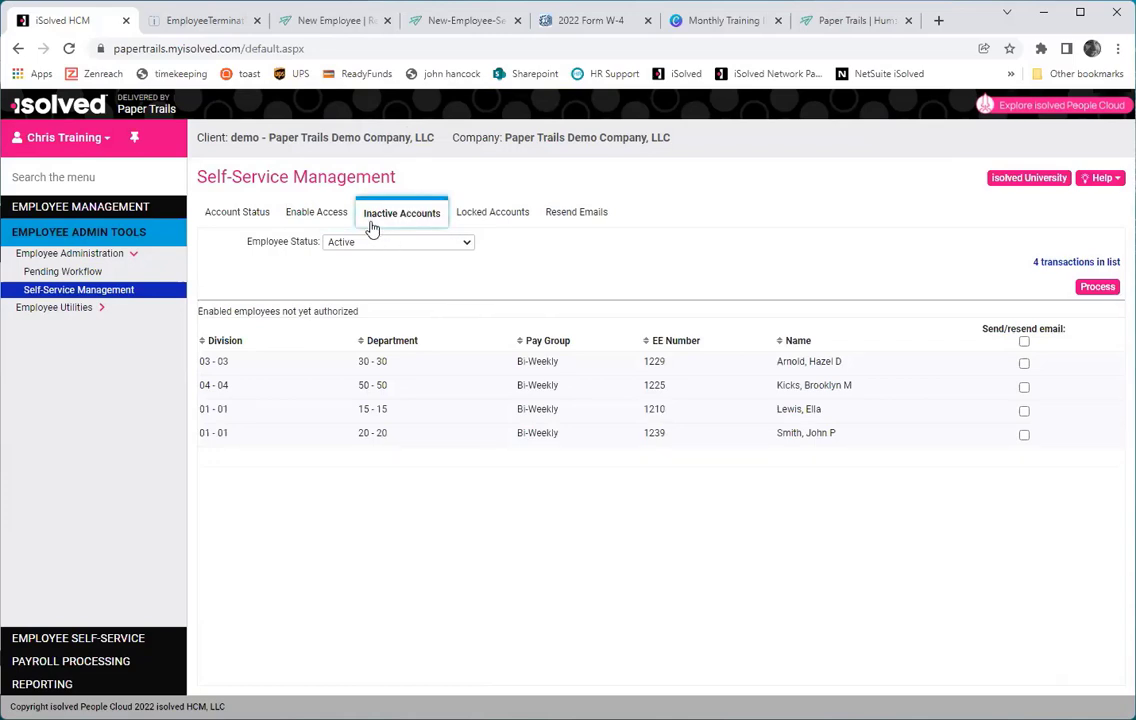
left_click(1024, 341)
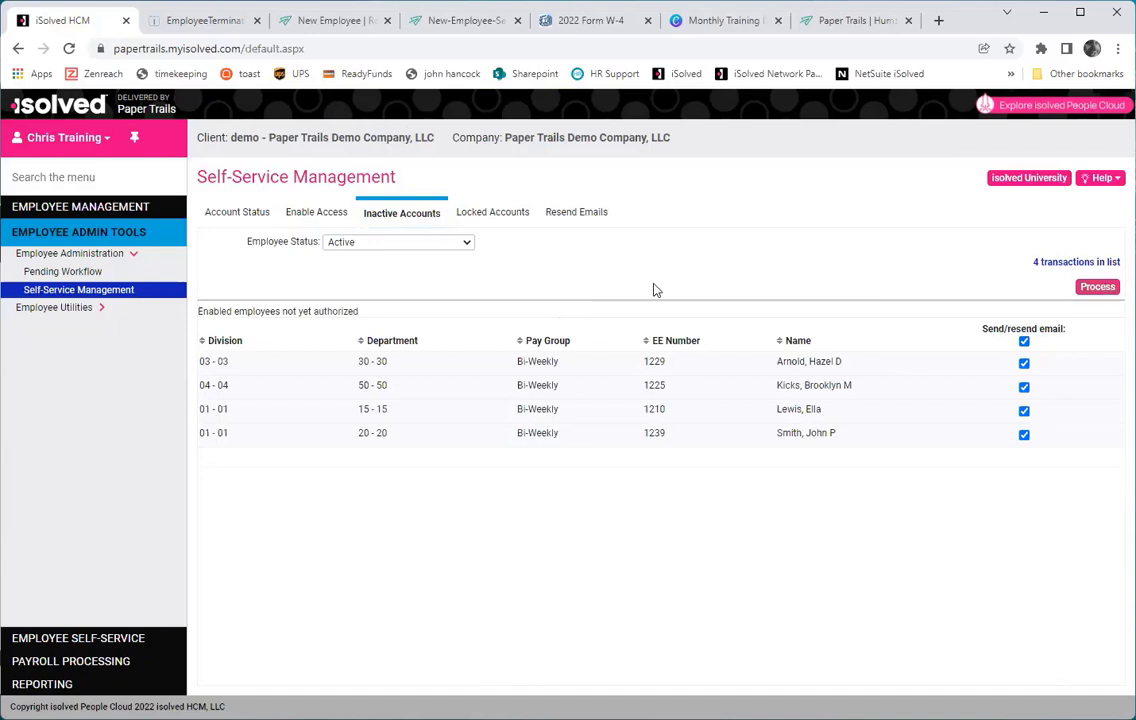
left_click(505, 221)
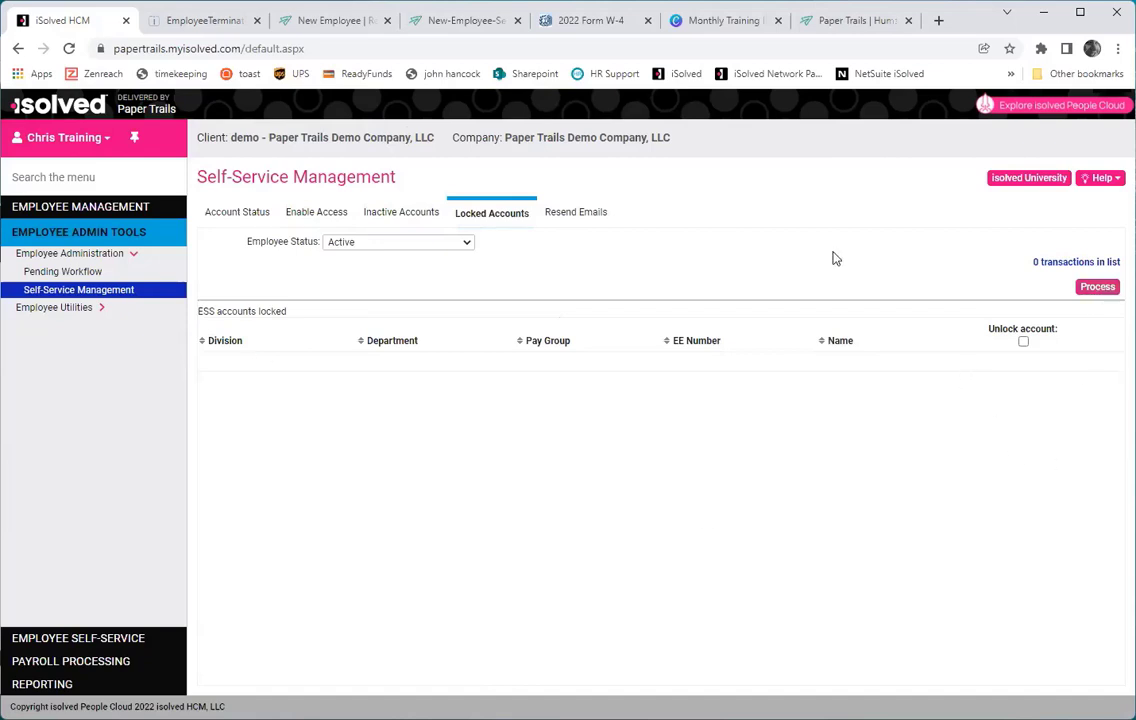
left_click(566, 215)
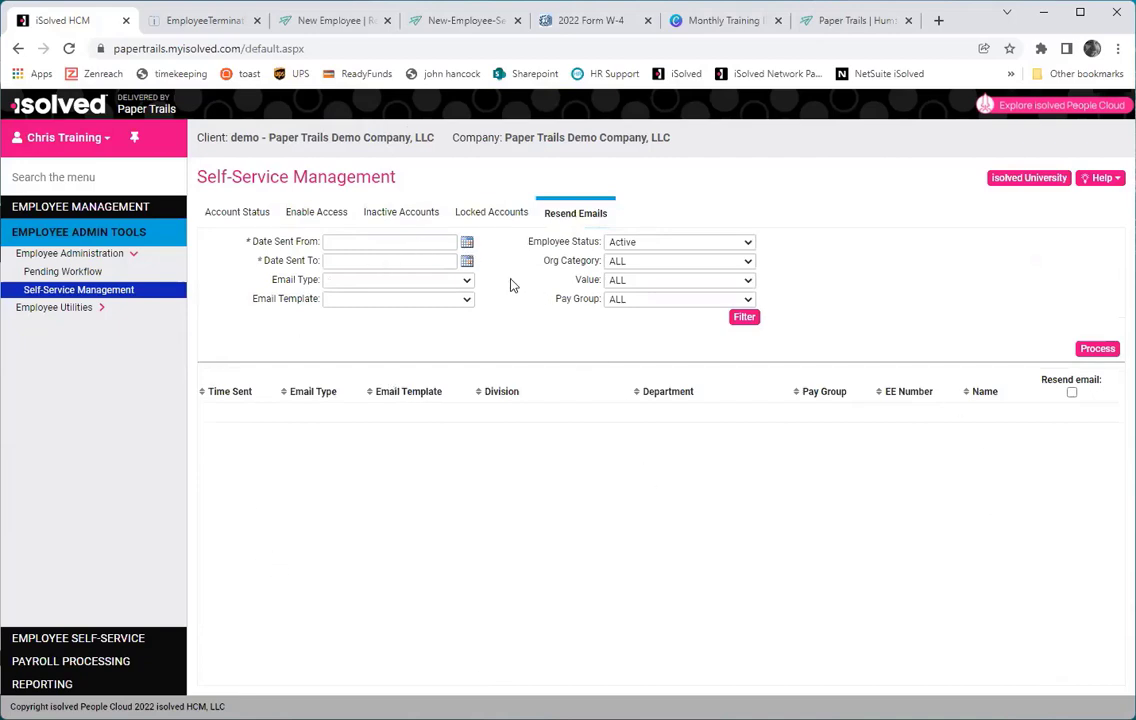
left_click(262, 215)
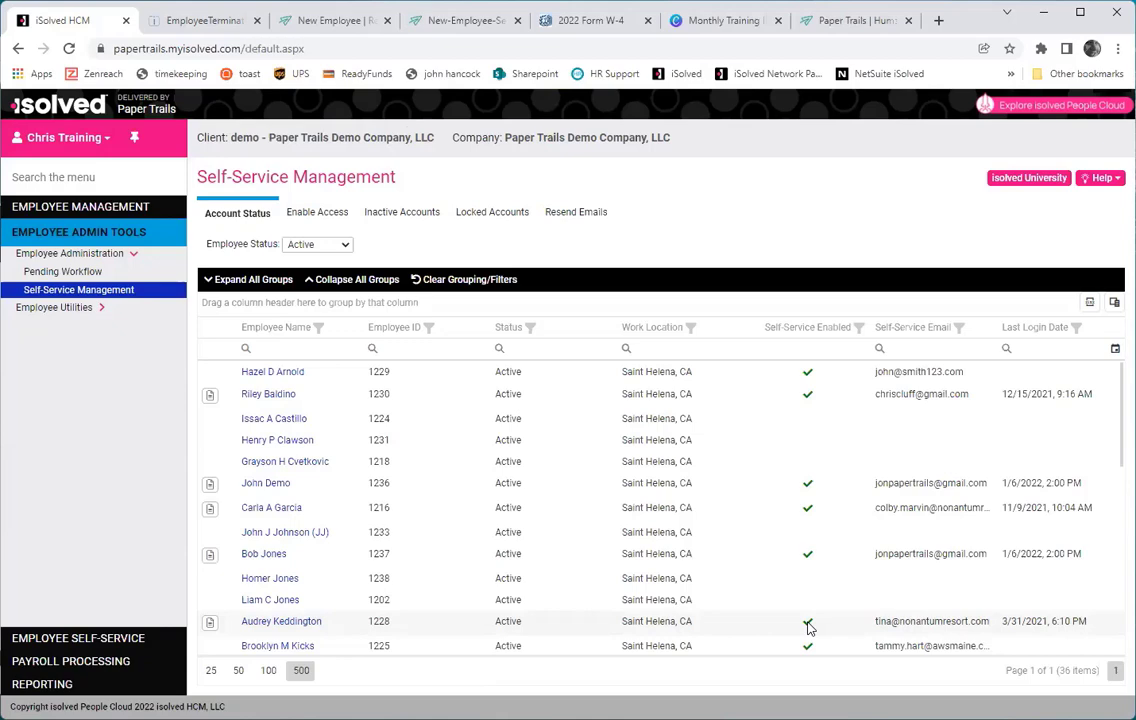
Load the Paper Trails help page by changing the site address to end in 'help'.
left_click(838, 21)
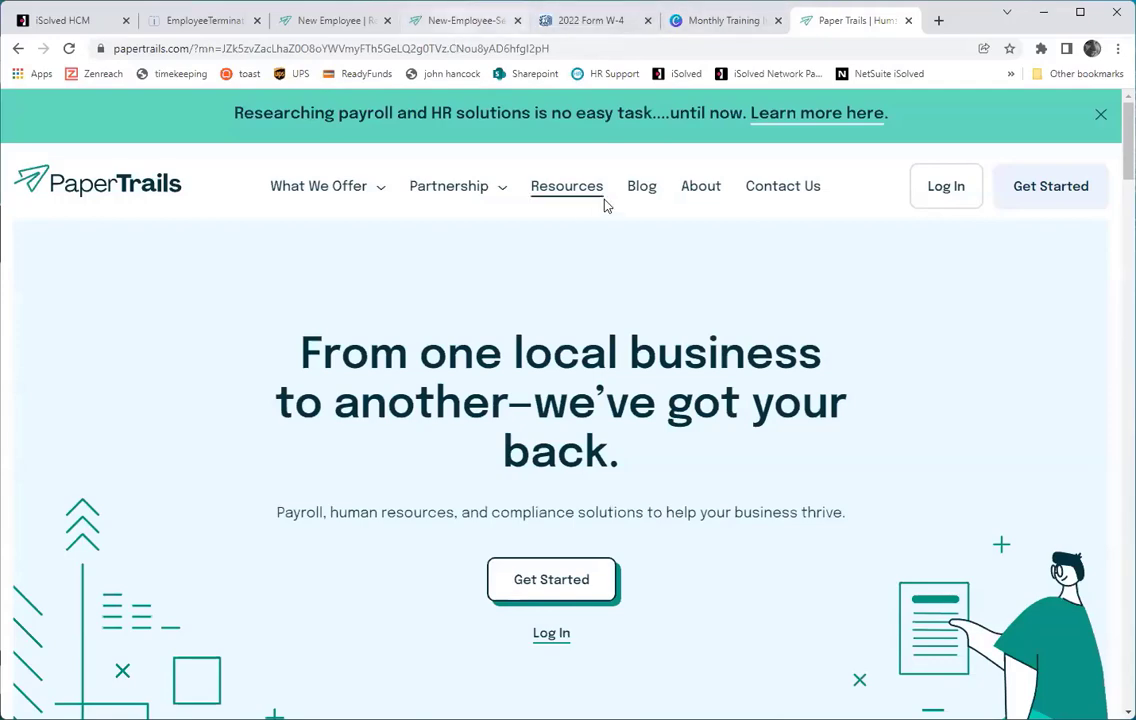
left_click_drag(192, 48, 785, 93)
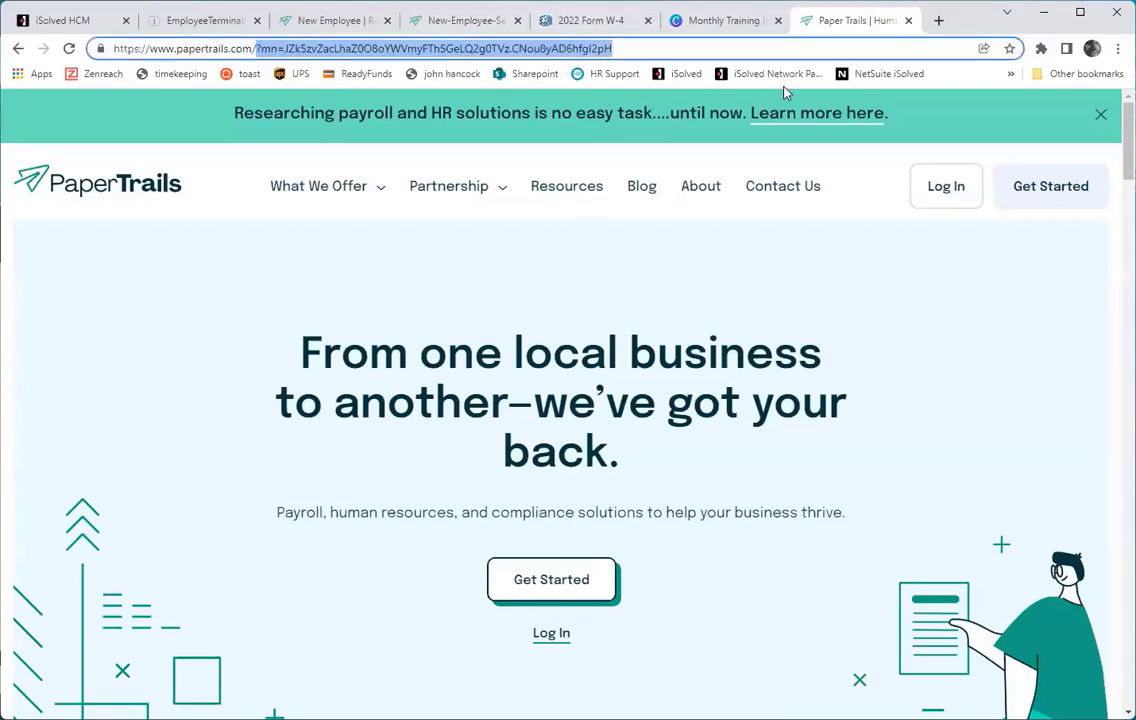
type("help")
key("Return")
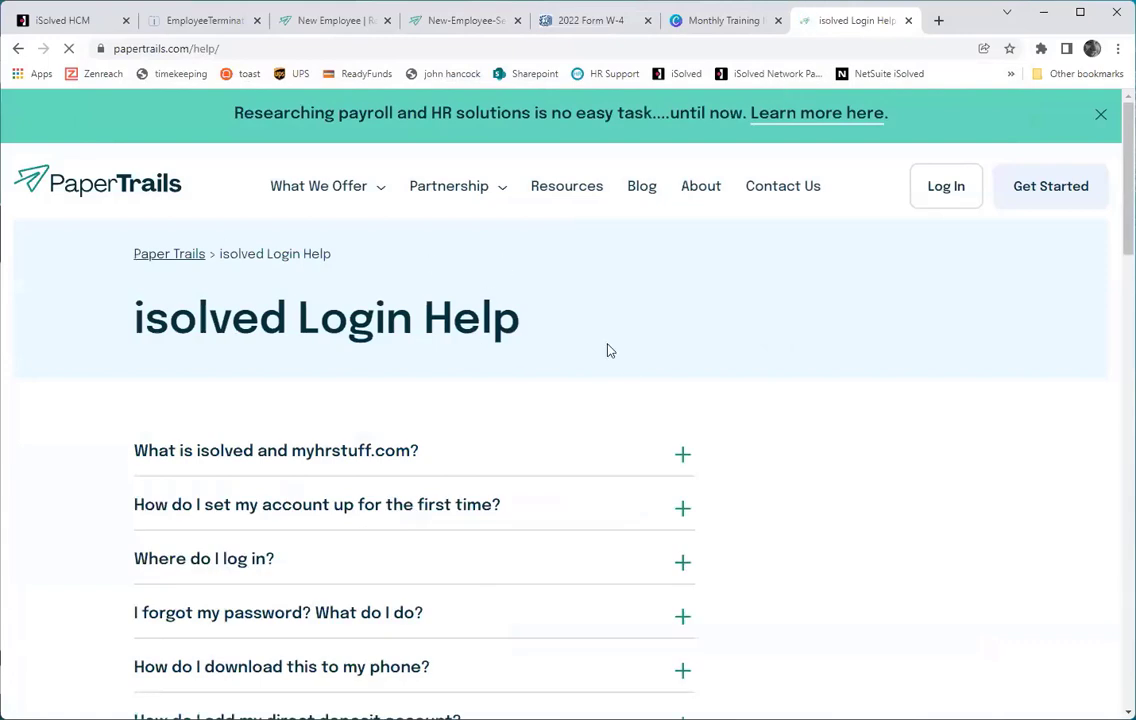
Read the forgotten-password answer and the other Login Help FAQs, then return to isolved HCM.
scroll(540, 375, "down", 1)
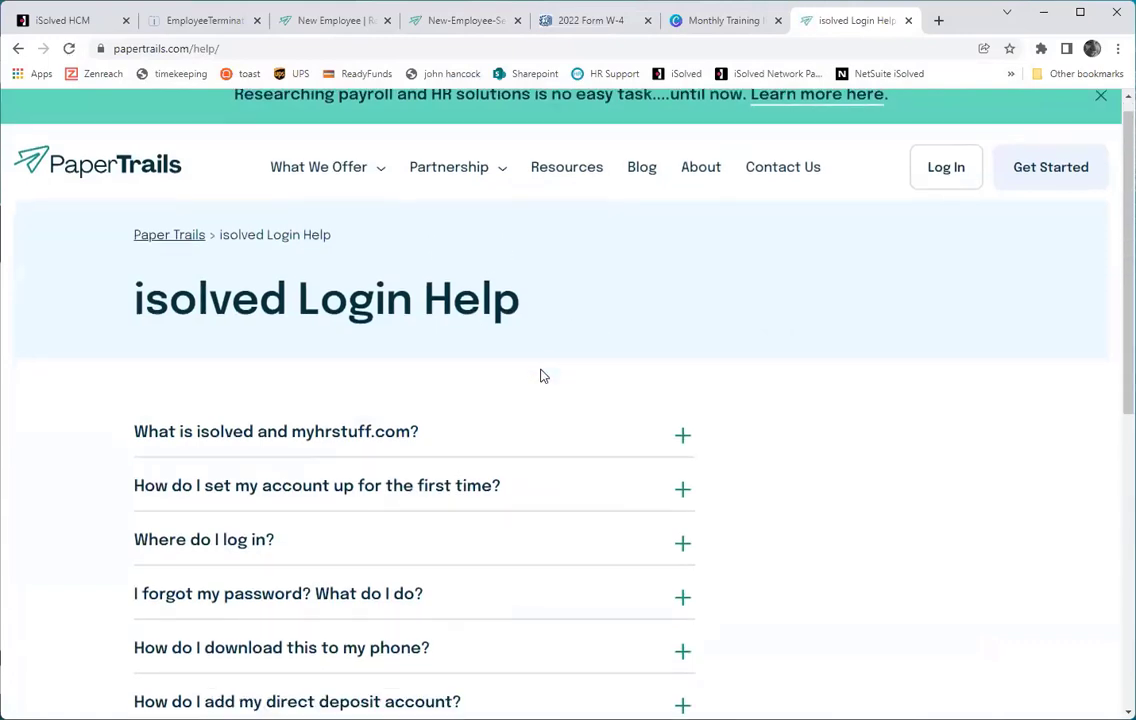
left_click(684, 536)
scroll(515, 424, "down", 3)
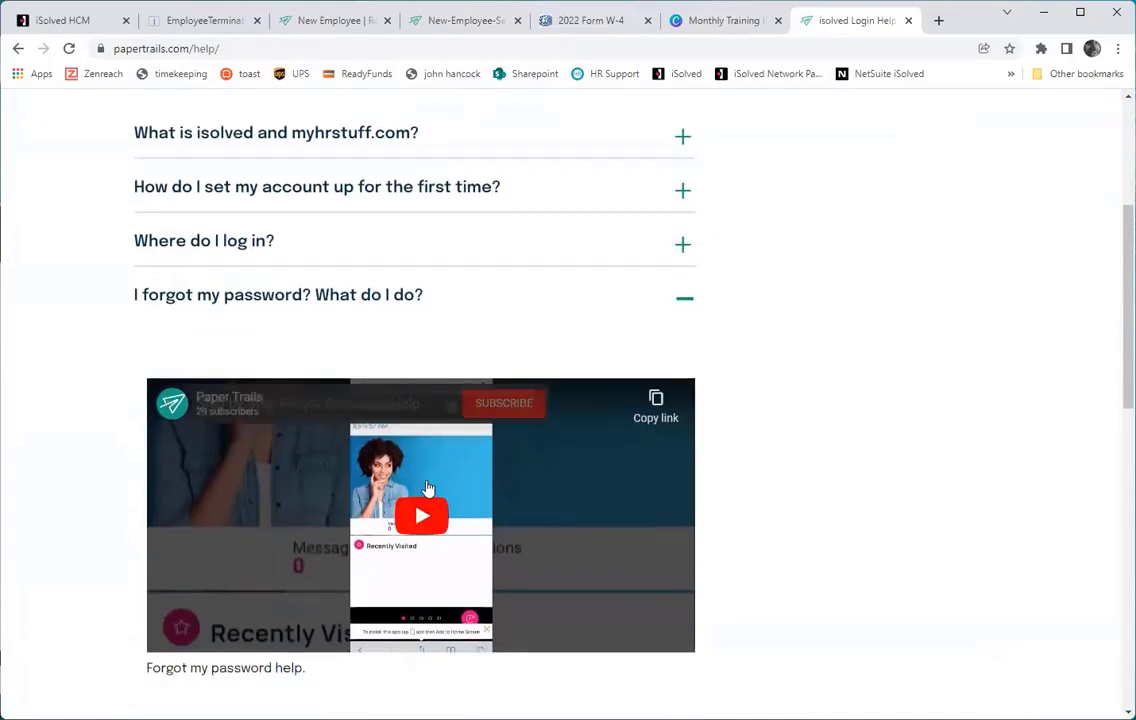
scroll(410, 393, "down", 2)
scroll(410, 393, "down", 2)
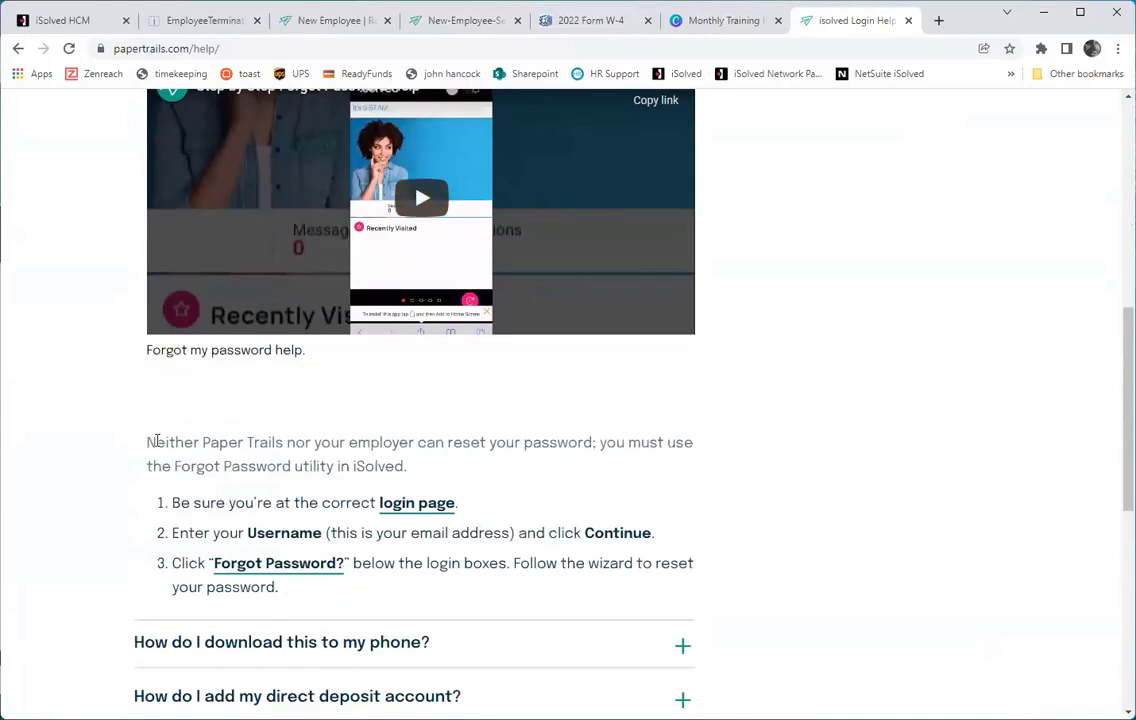
scroll(210, 472, "down", 2)
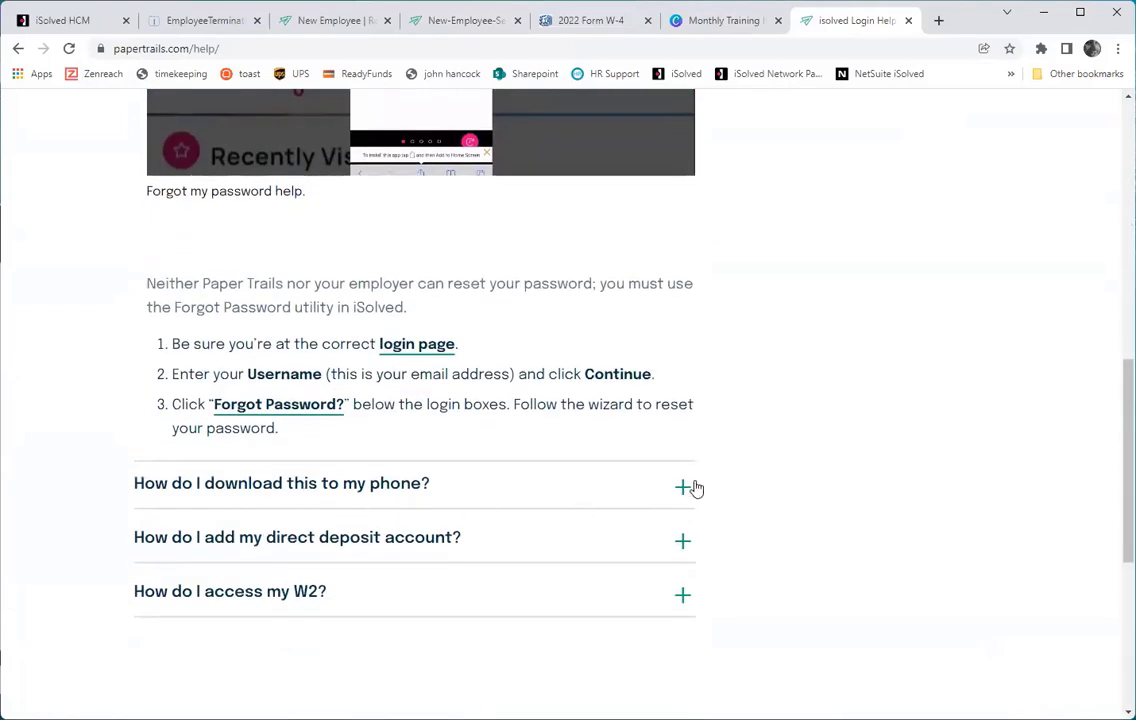
scroll(670, 580, "up", 1)
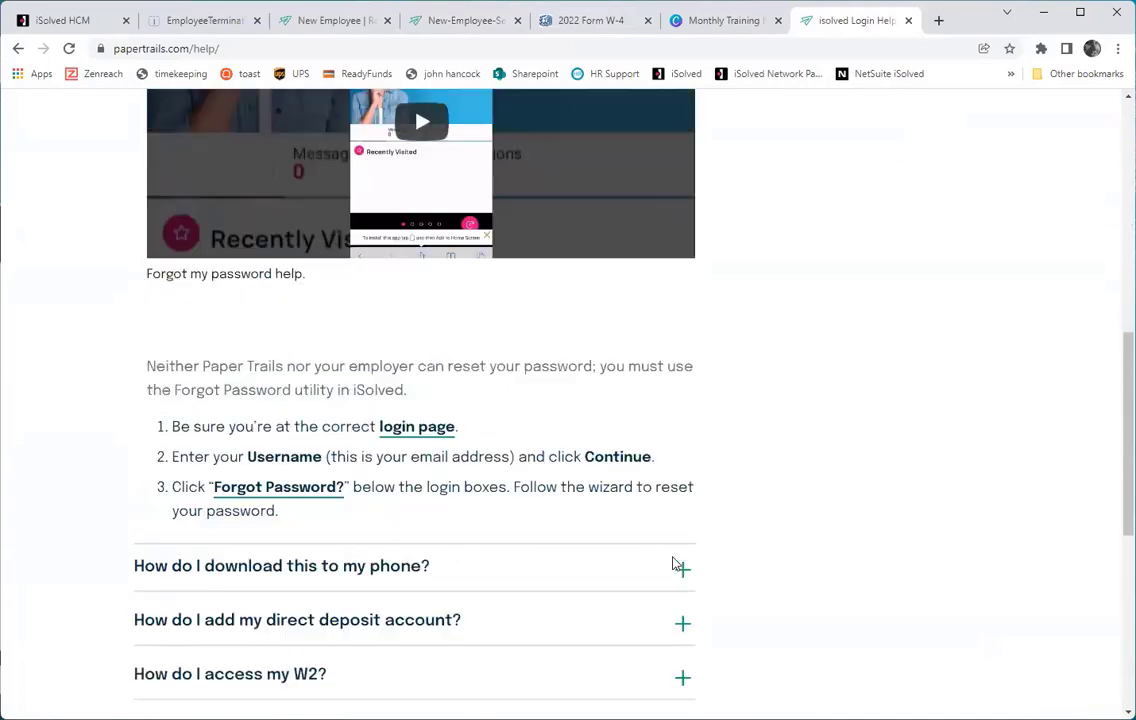
scroll(672, 565, "up", 6)
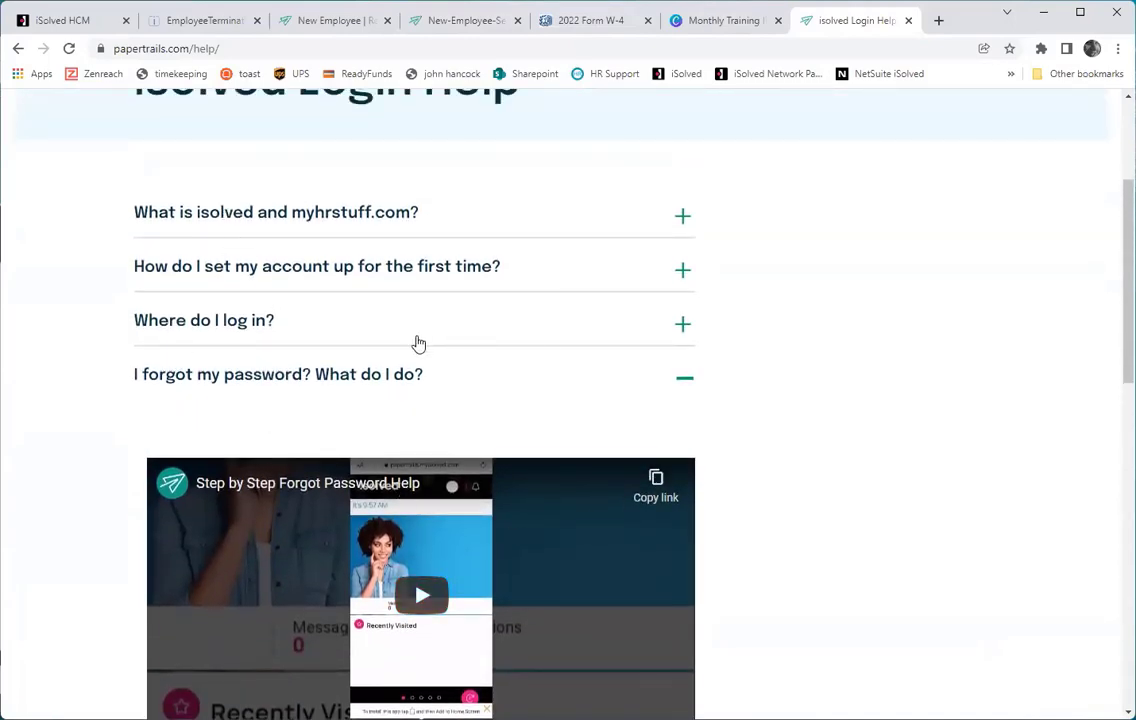
scroll(418, 343, "up", 3)
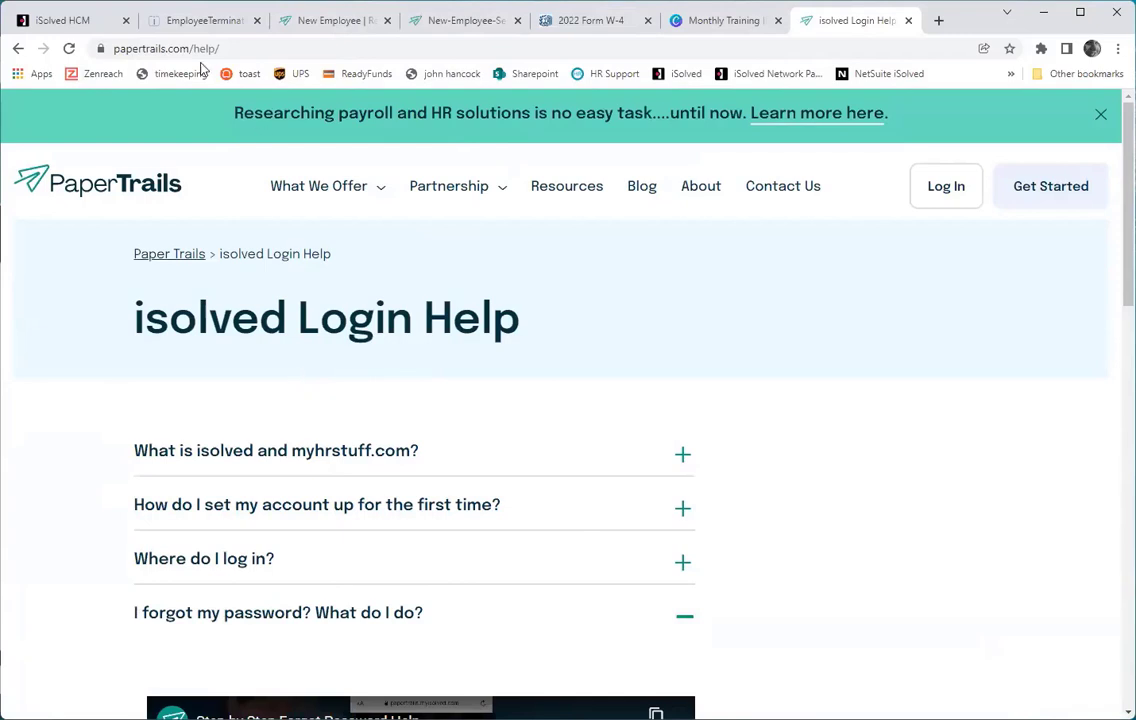
left_click(81, 22)
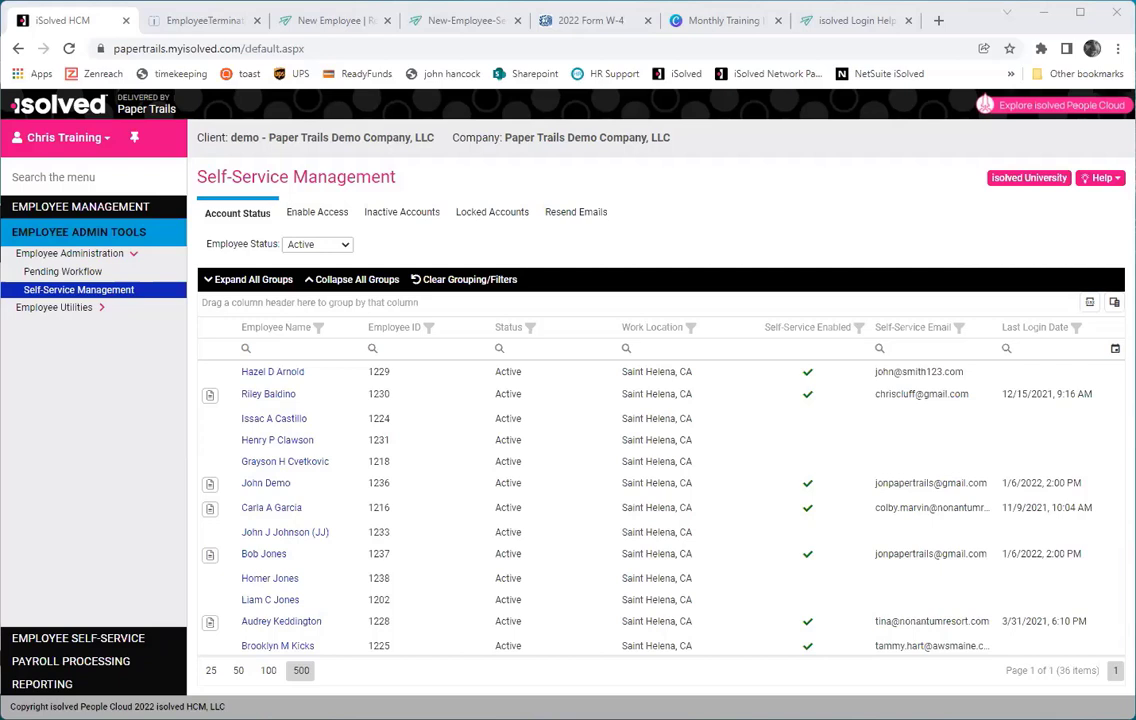
Open the employee's Deductions under Employee Pay and view the Advance and 401K Loan 1 details.
left_click(78, 210)
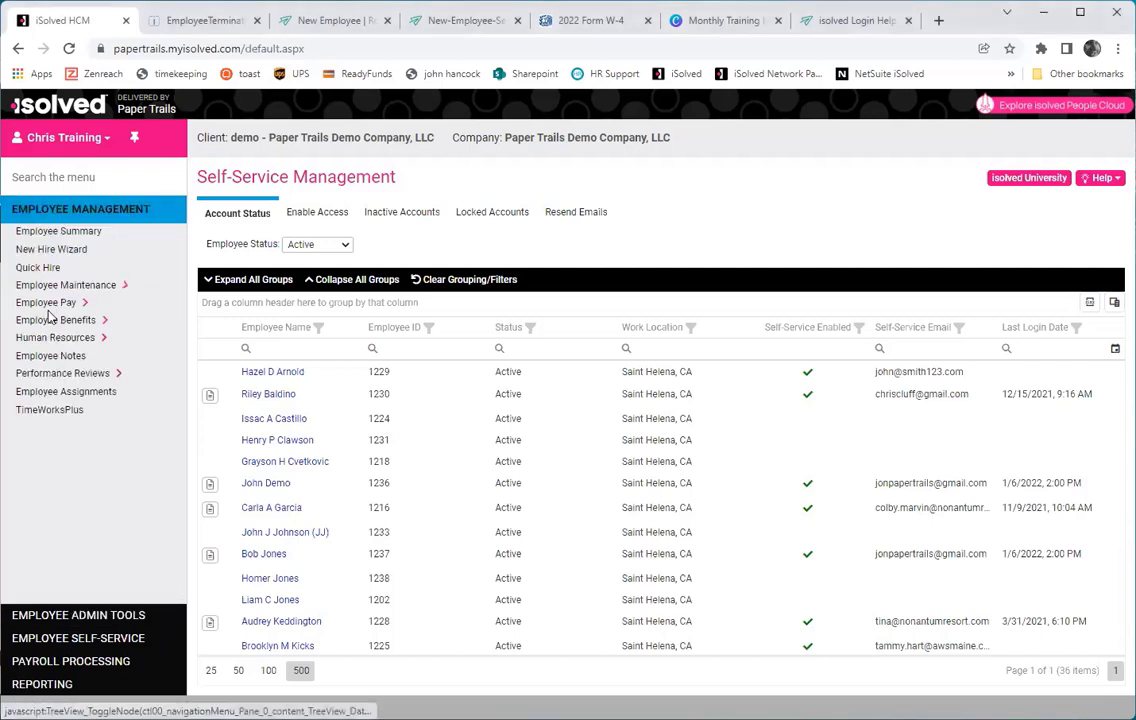
left_click(45, 302)
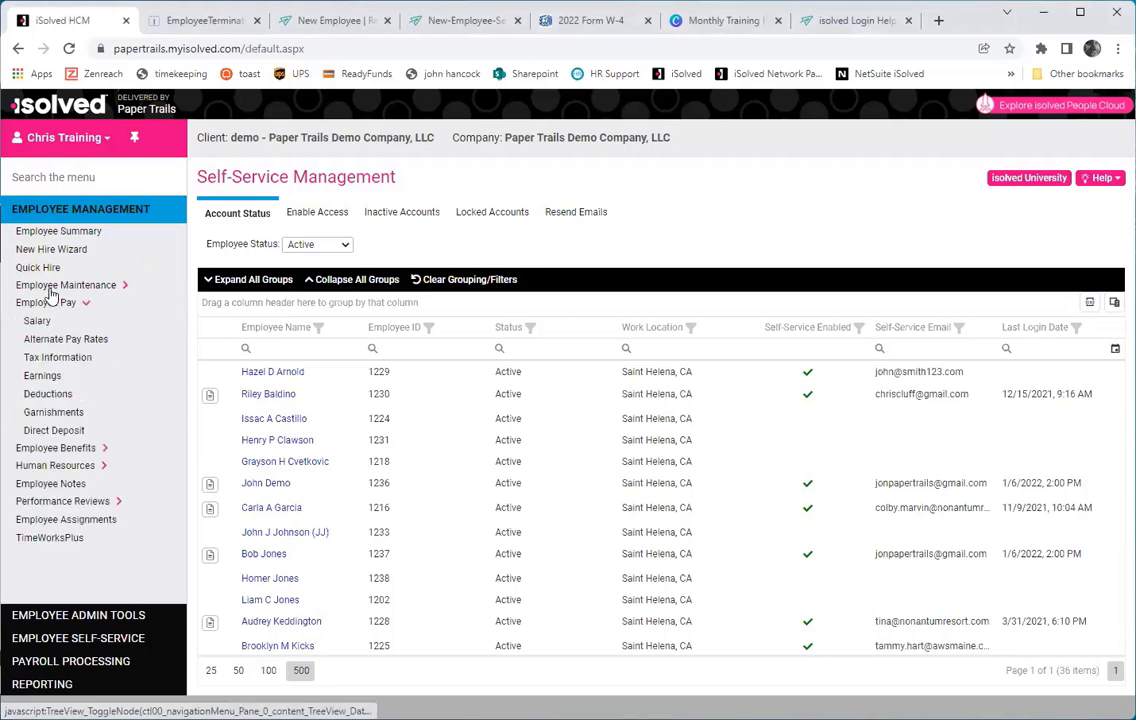
left_click(58, 398)
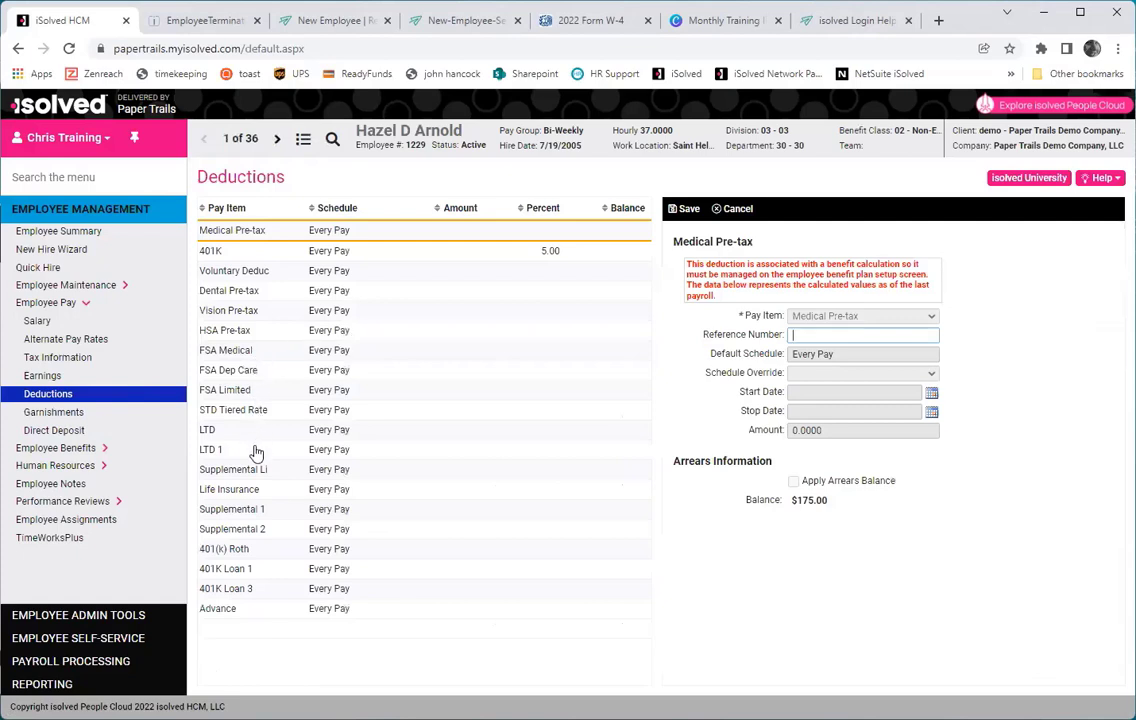
left_click(259, 612)
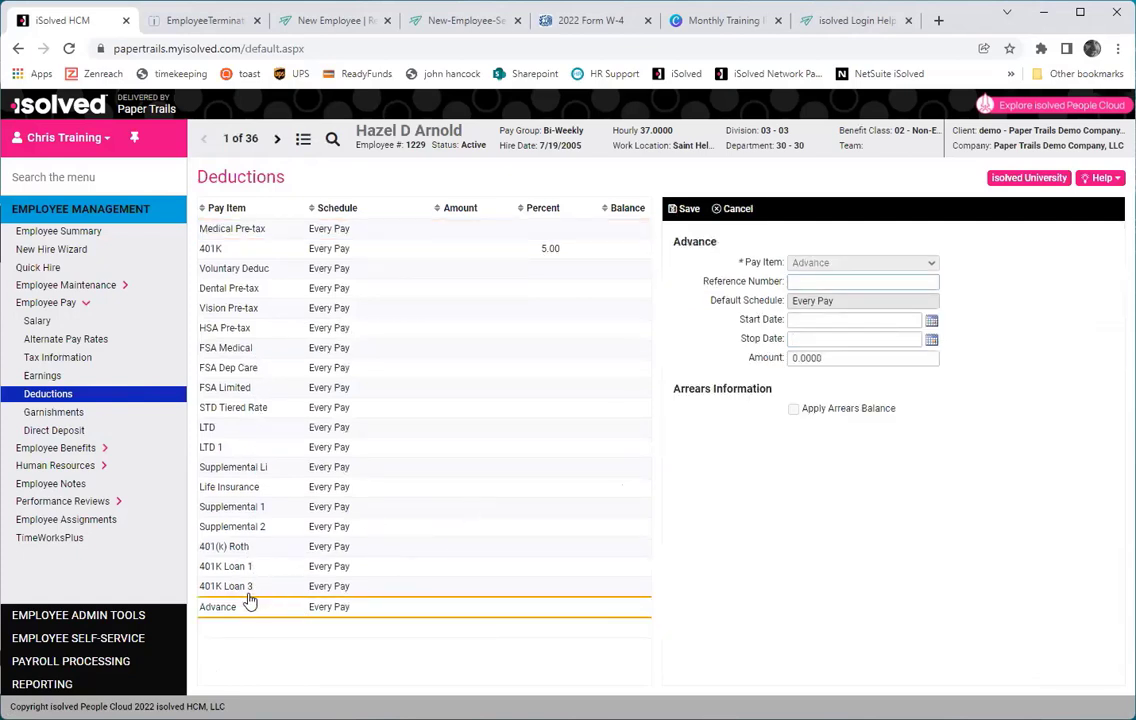
left_click(235, 567)
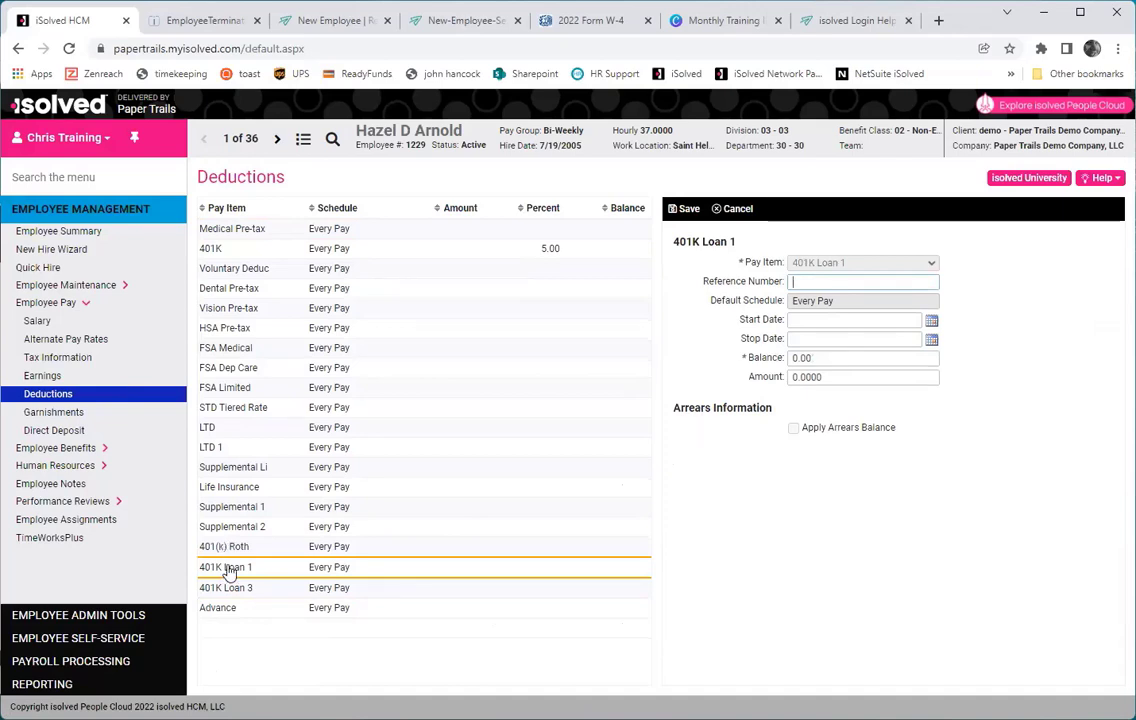
Enter 100 as the 401K Loan 1 amount and balance, then save the deduction.
left_click_drag(842, 360, 787, 374)
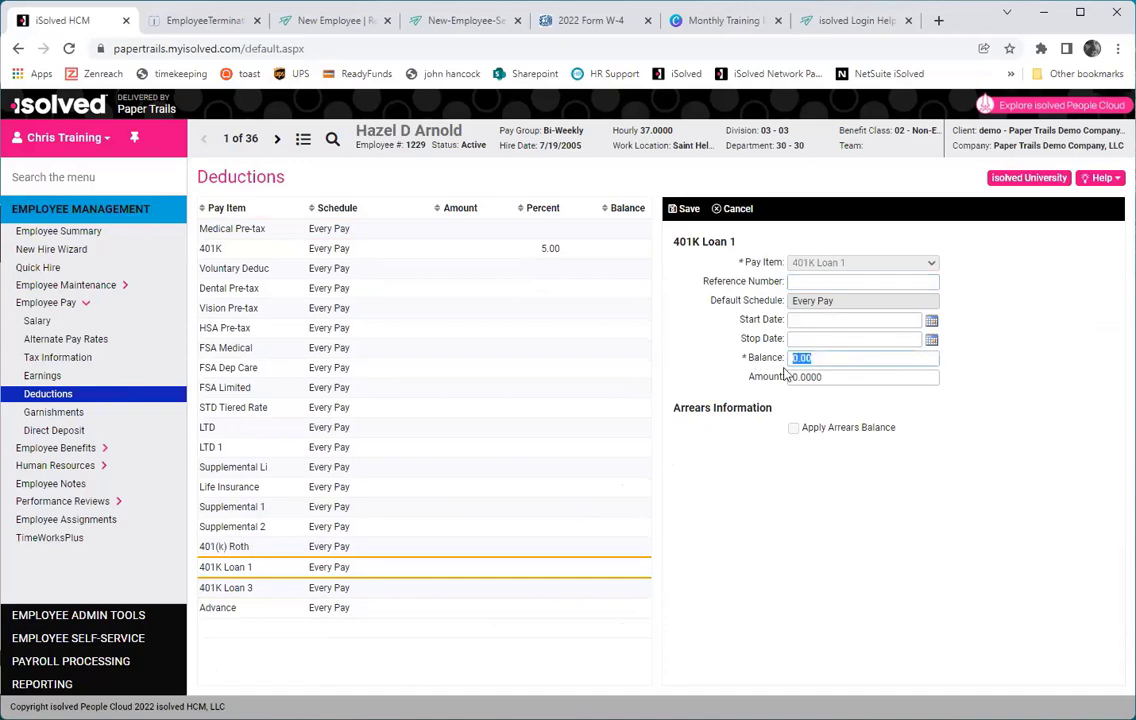
left_click_drag(856, 378, 752, 376)
type("1")
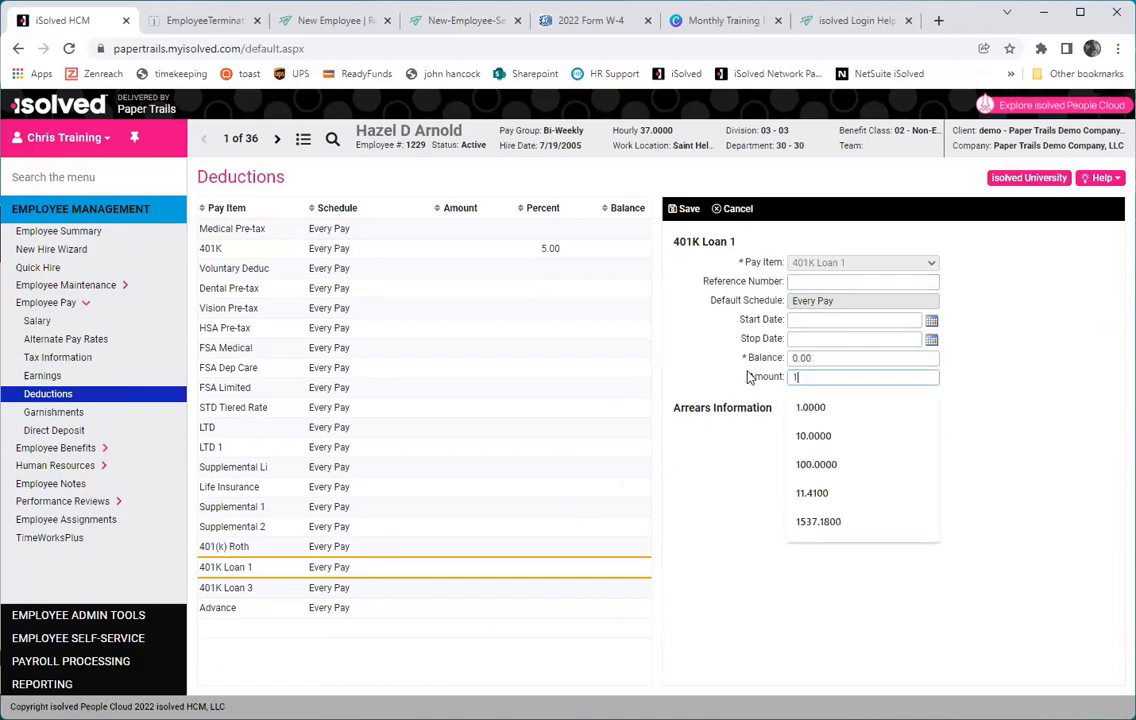
type("00")
double_click(817, 360)
type("100")
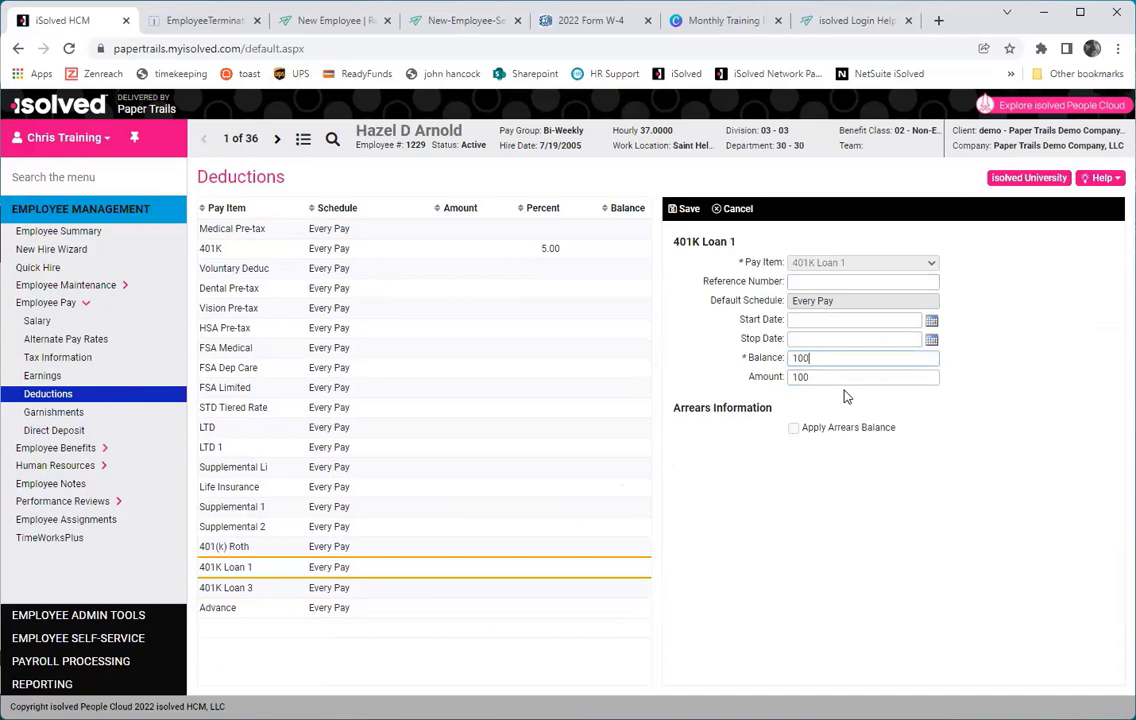
left_click(734, 378)
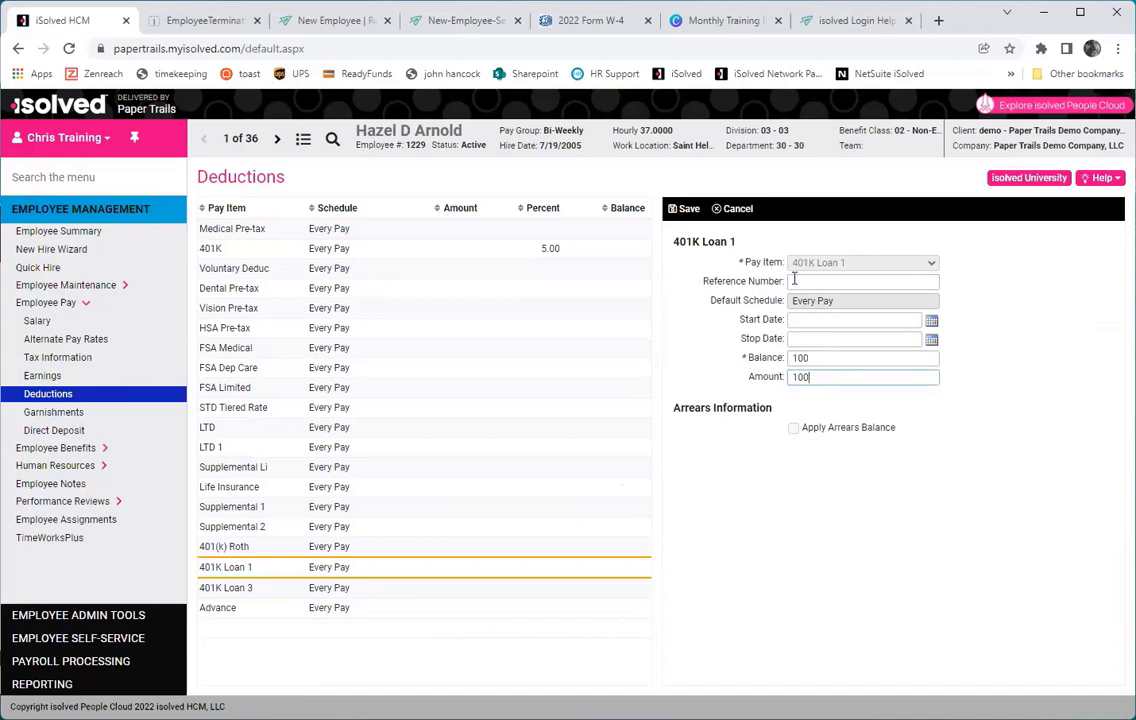
left_click(683, 209)
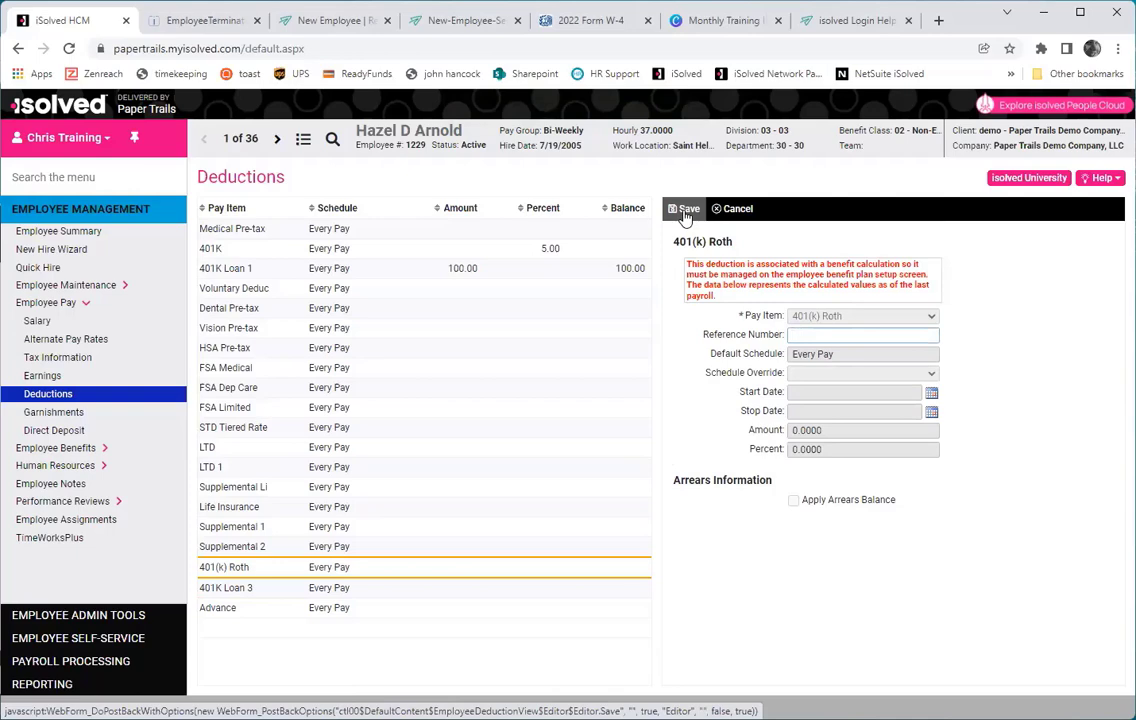
Check the 2022 Form W-4 for reference, then return to the employee's Tax Information.
left_click(590, 20)
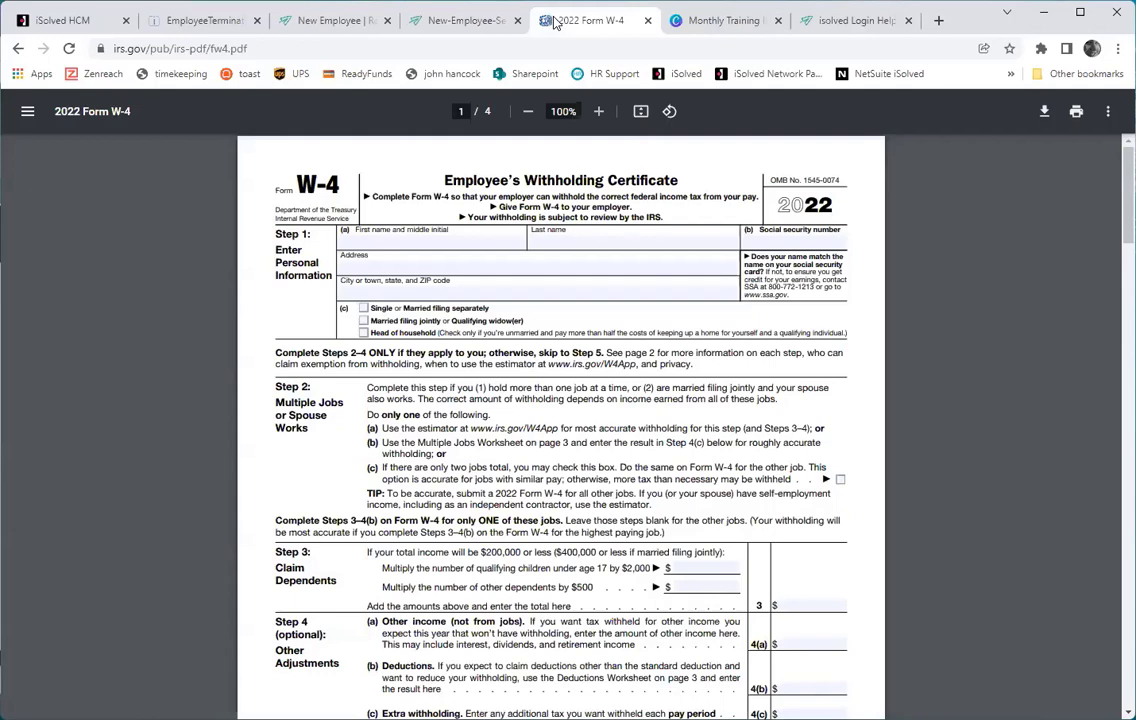
left_click(35, 14)
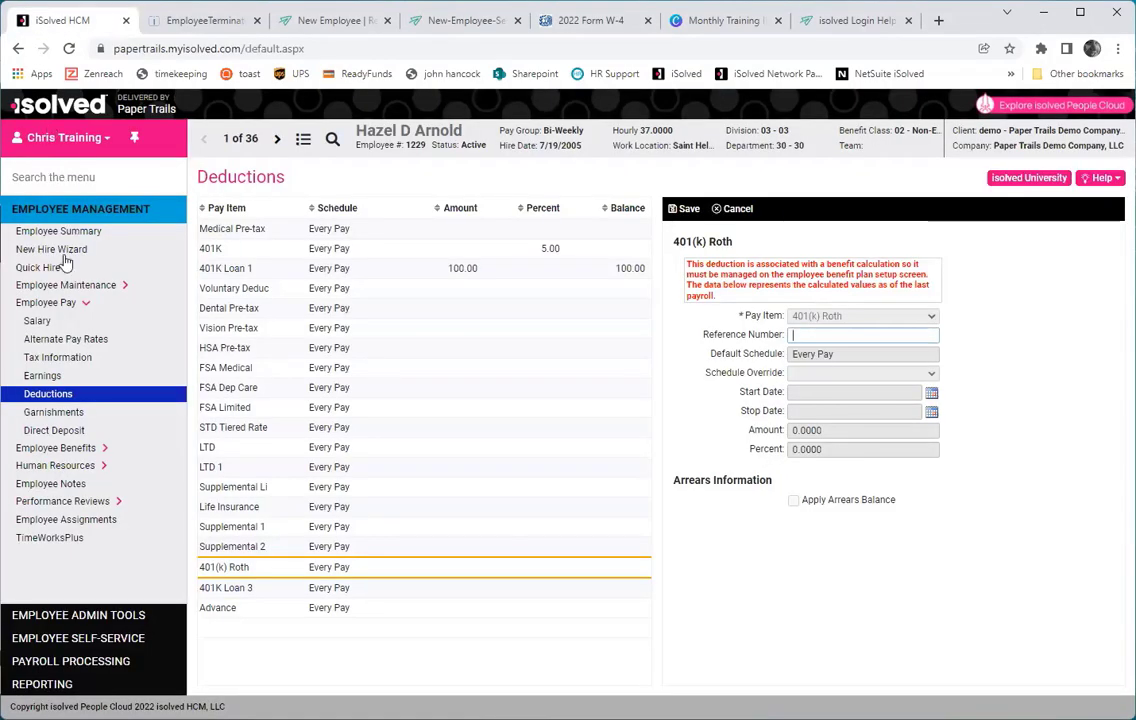
left_click(46, 360)
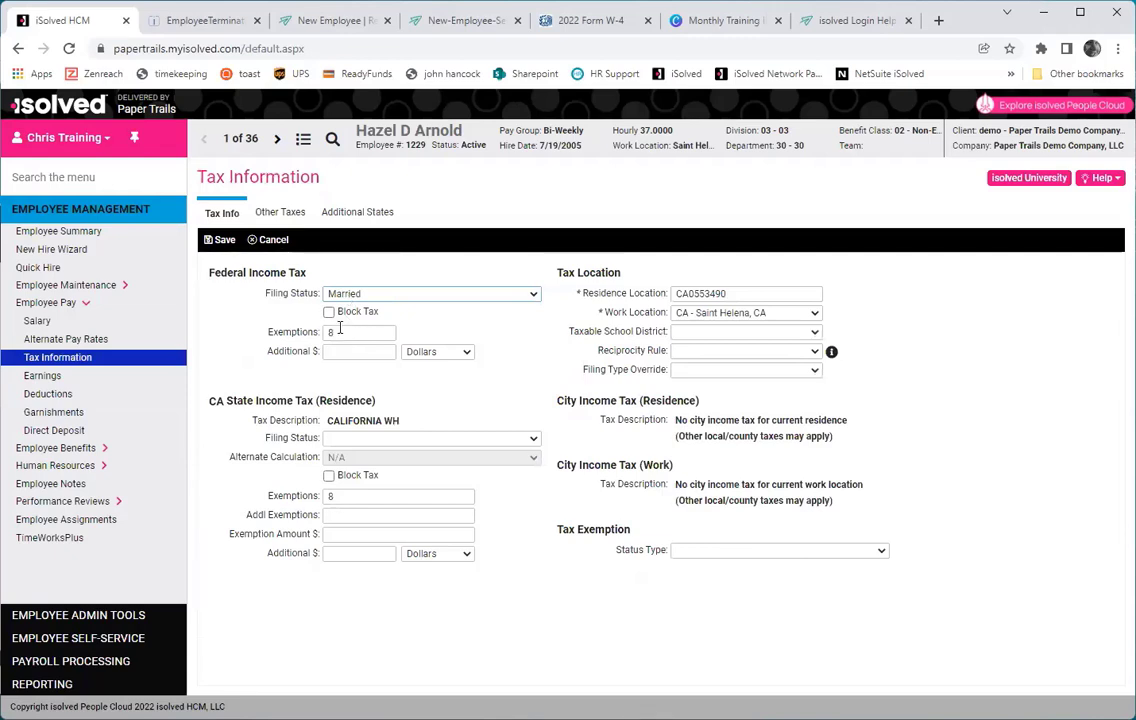
Change the federal filing status to Single or Married Filing Separately, with 1 entered as exemptions.
left_click(380, 296)
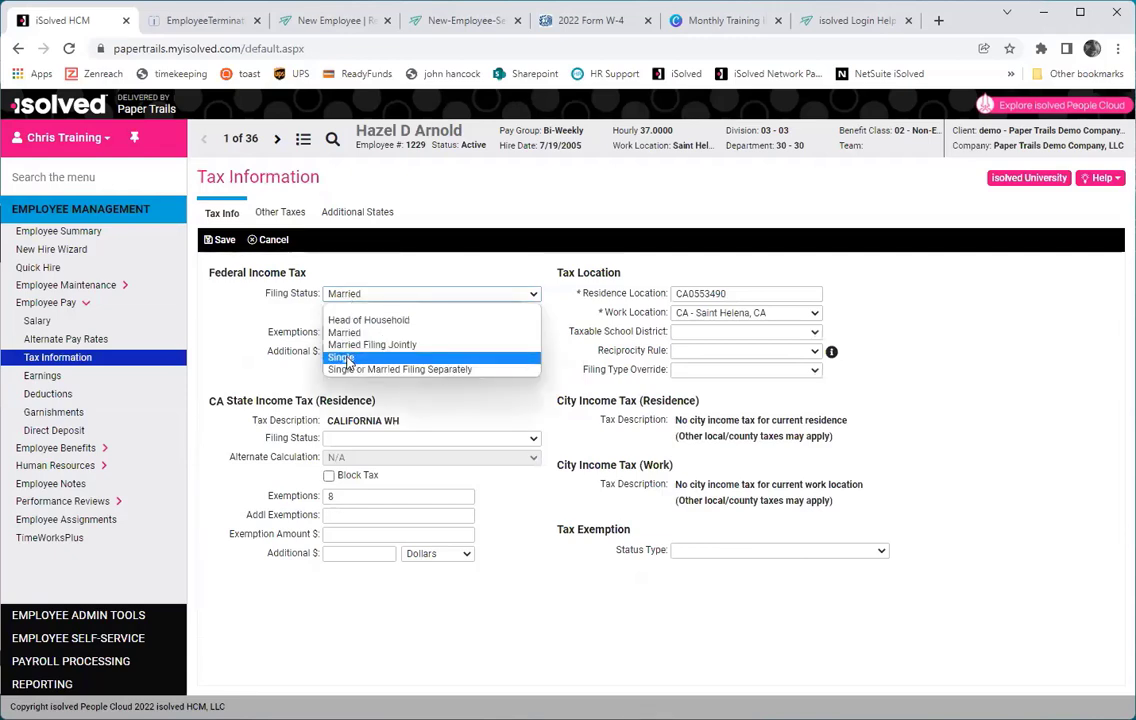
left_click(345, 358)
left_click(345, 332)
type("1")
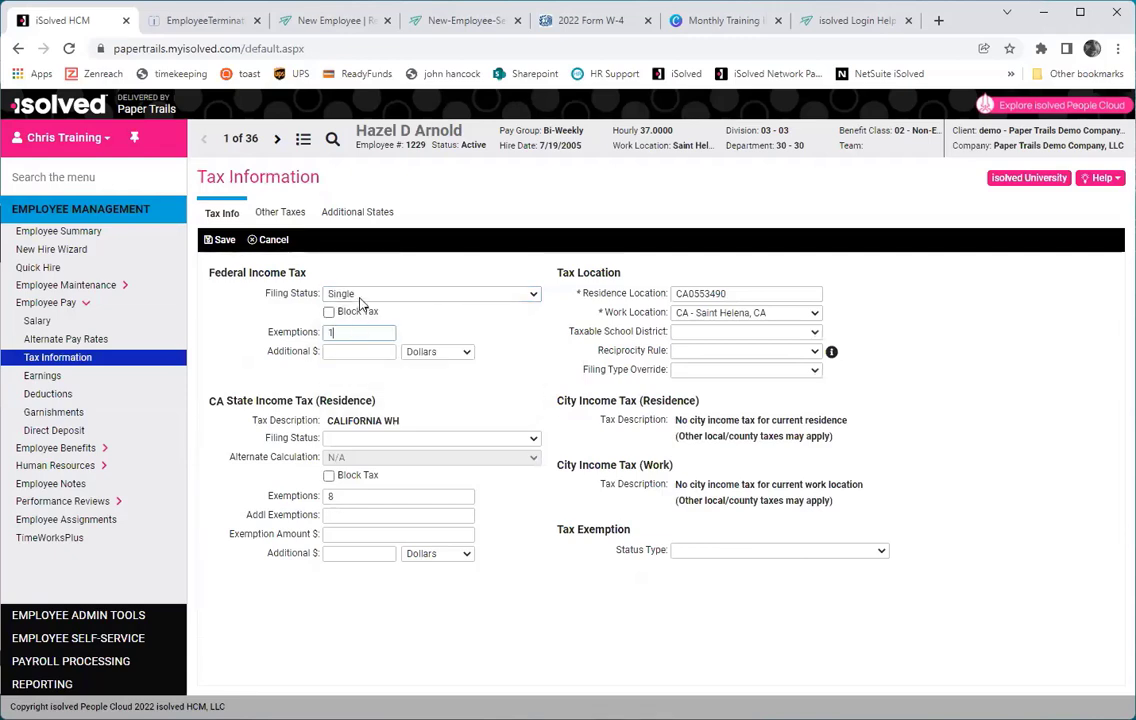
left_click(360, 296)
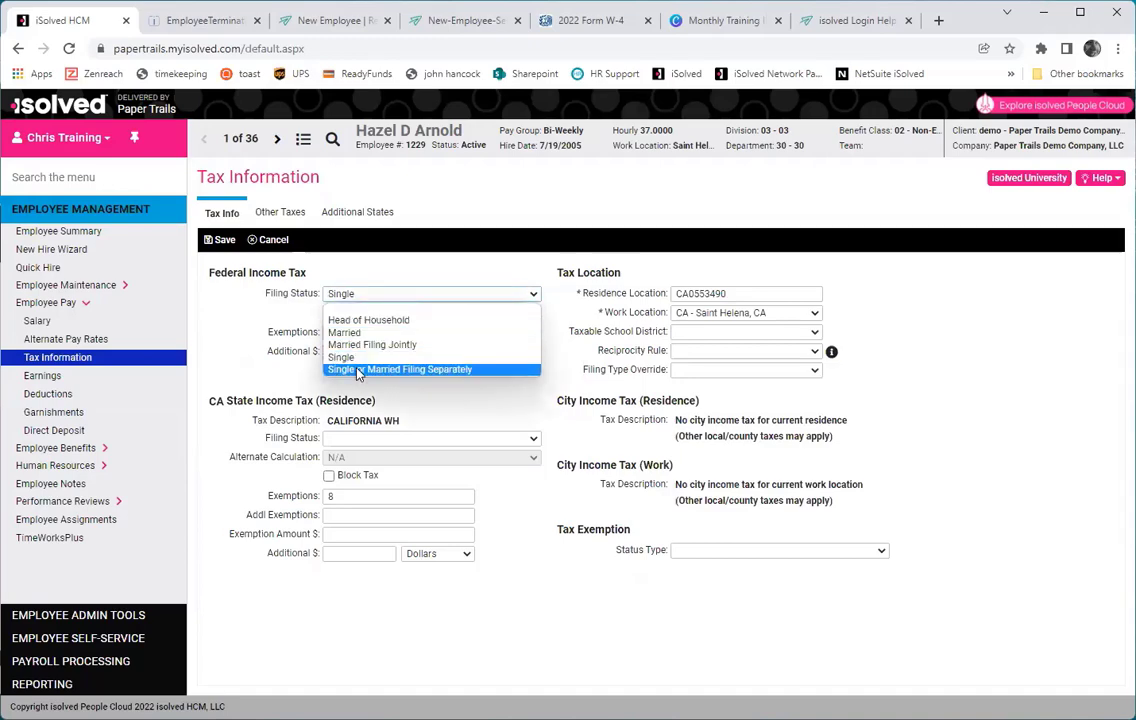
left_click(357, 370)
Compare with the single filing status wording on the 2022 Form W-4, then return to Tax Information.
left_click(532, 21)
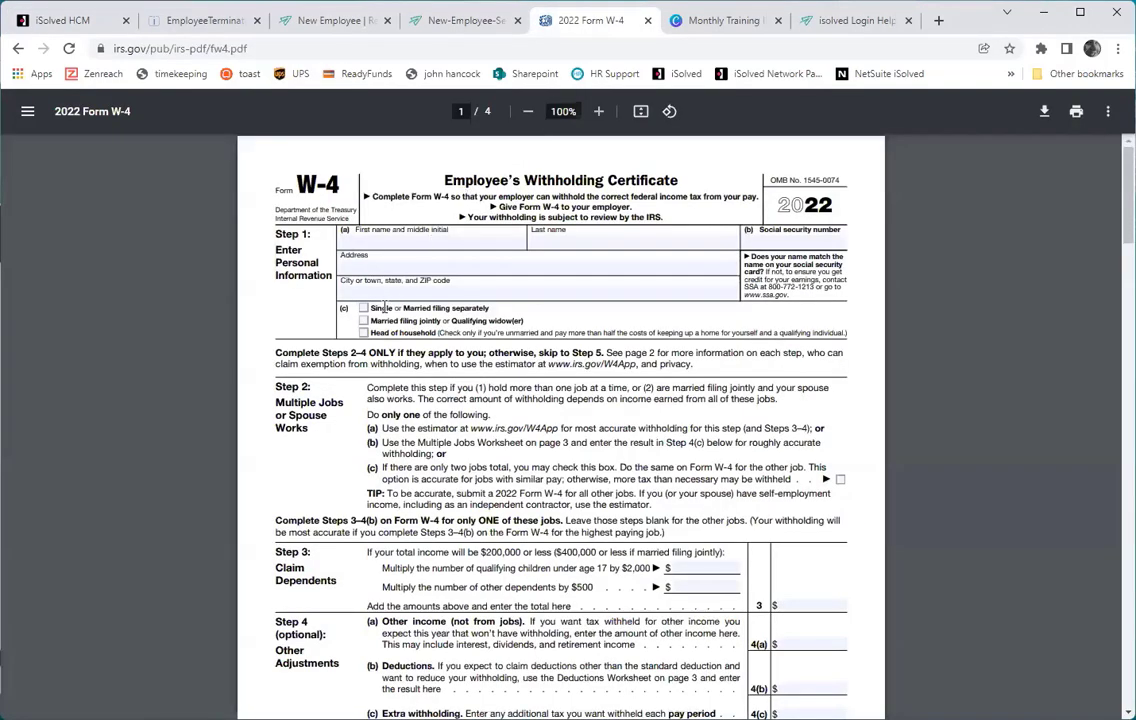
left_click_drag(372, 308, 494, 308)
left_click(486, 308)
left_click(170, 21)
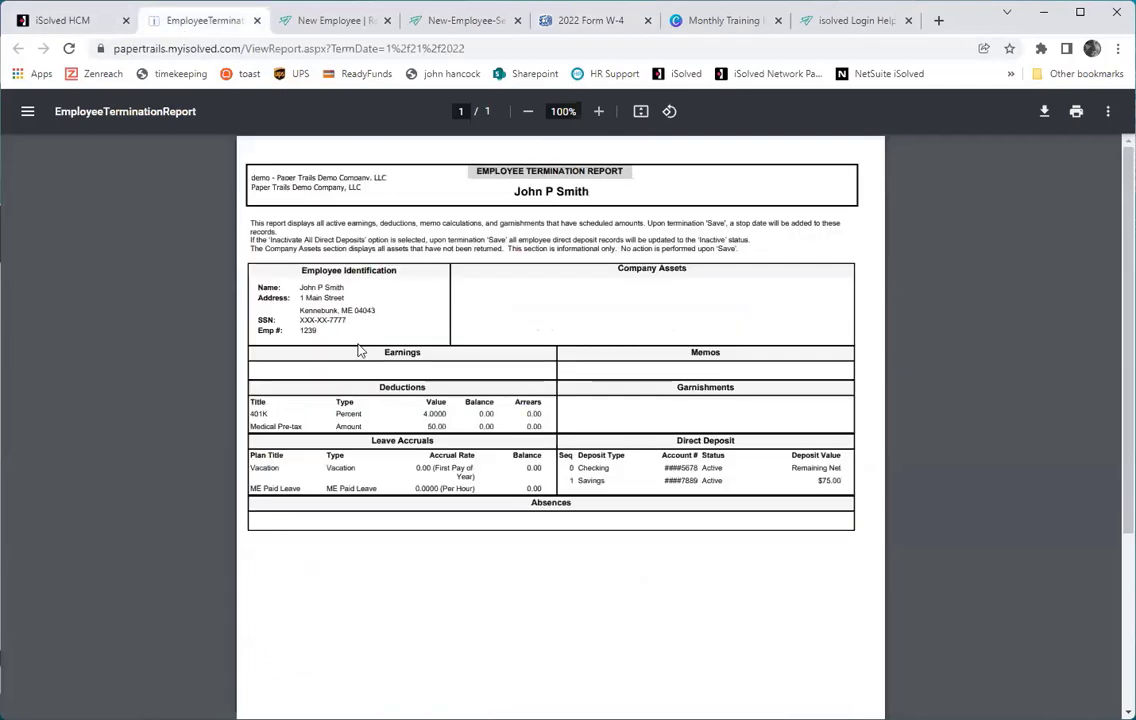
left_click(62, 20)
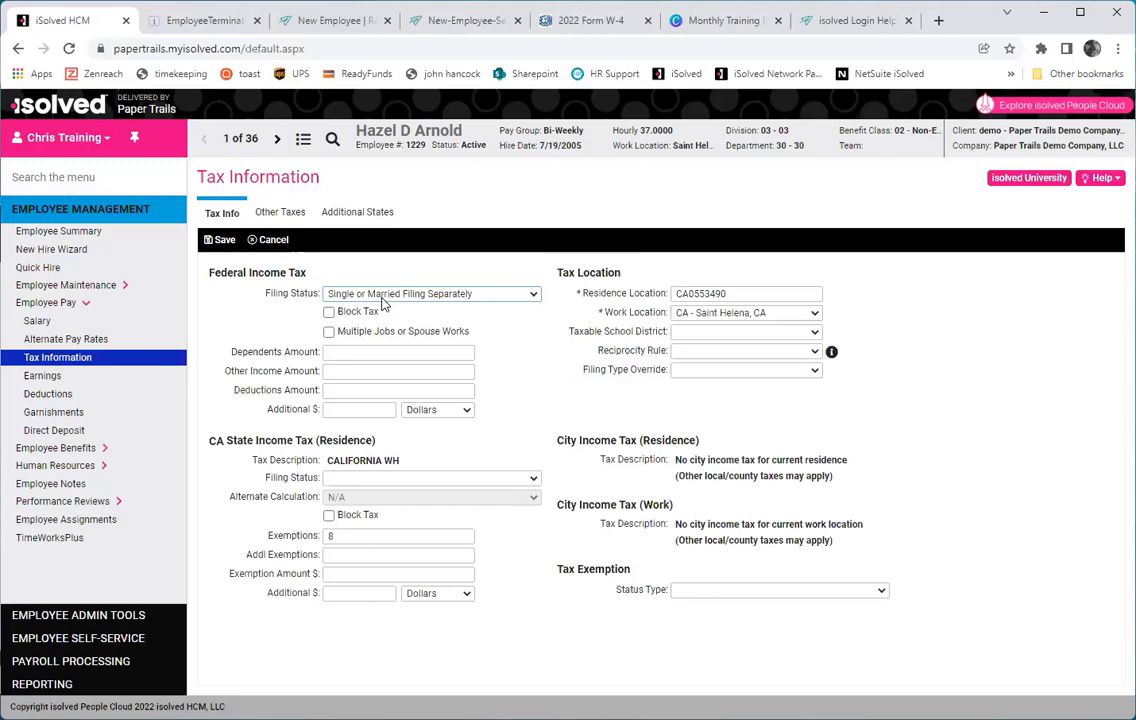
Settle the federal filing status on Married Filing Jointly and pull up the 2022 Form W-4.
left_click(381, 298)
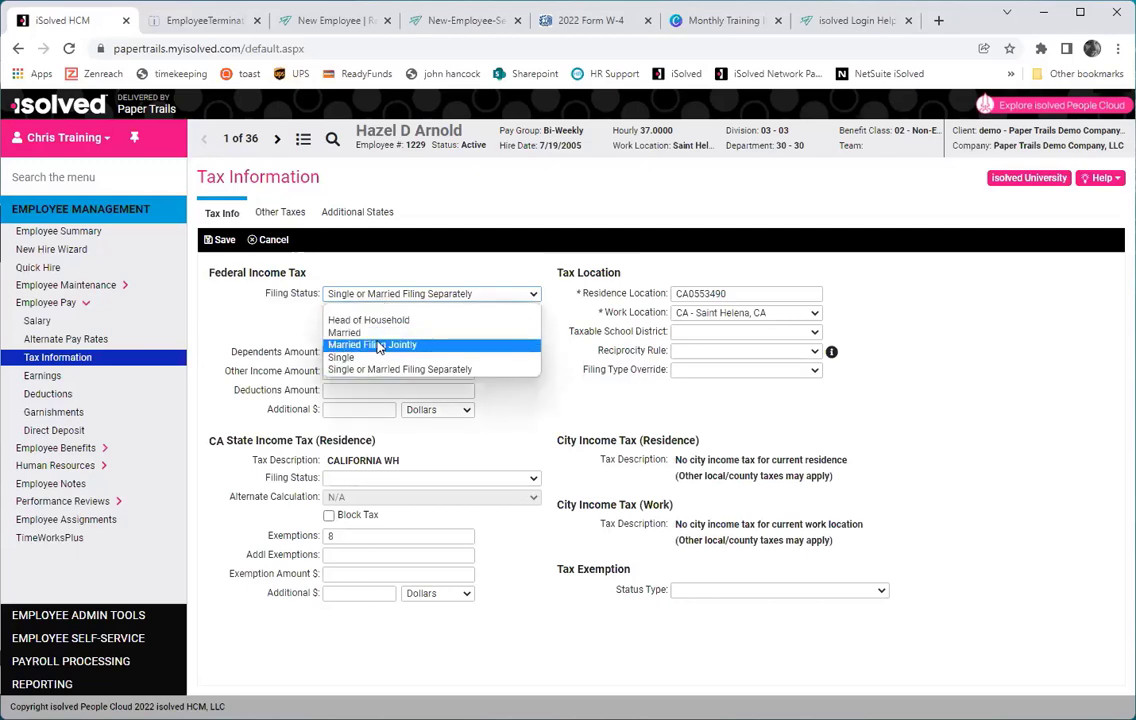
left_click(379, 345)
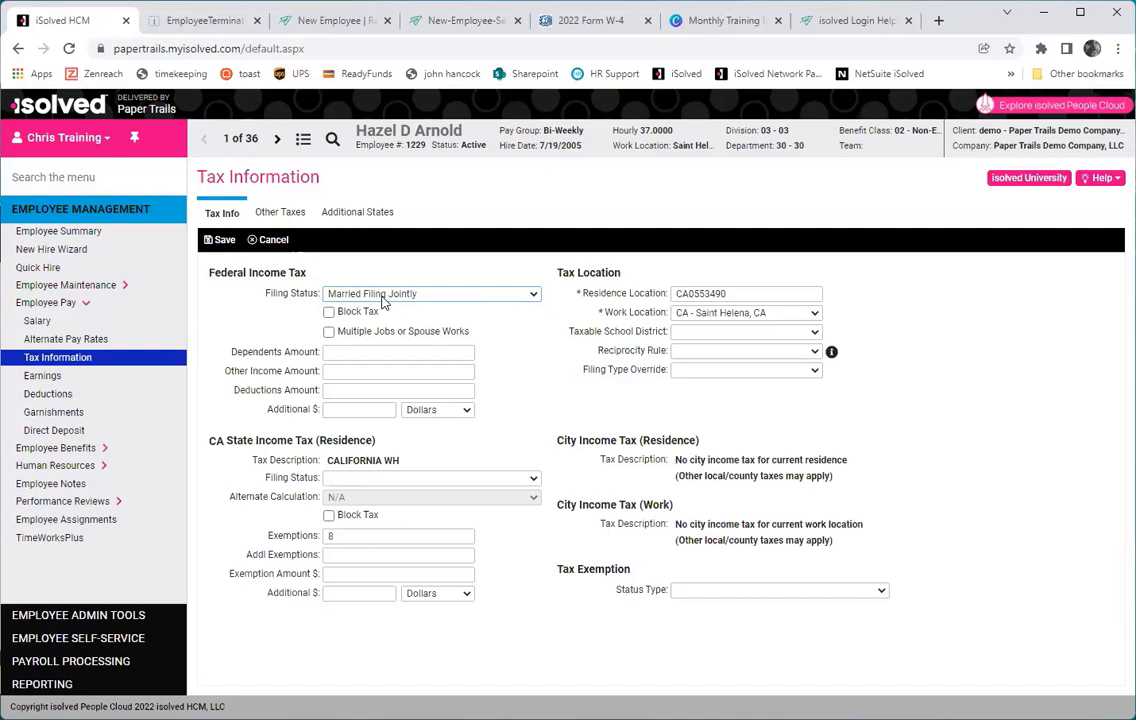
left_click(381, 299)
left_click(395, 368)
left_click(397, 298)
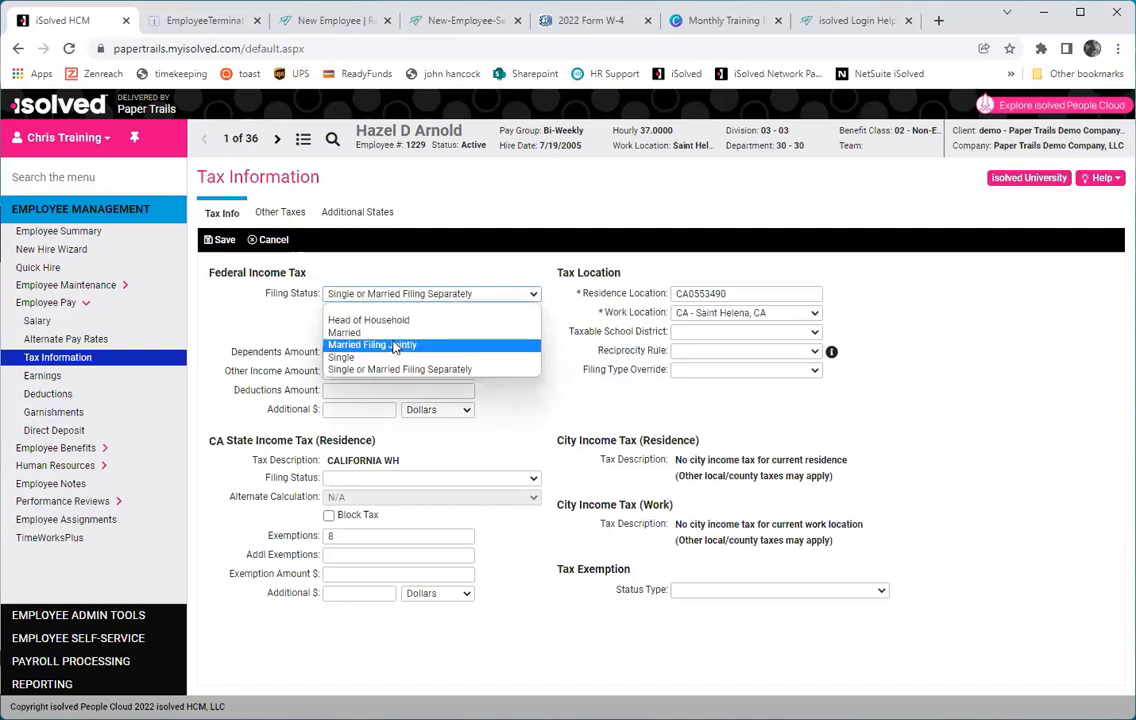
left_click(395, 345)
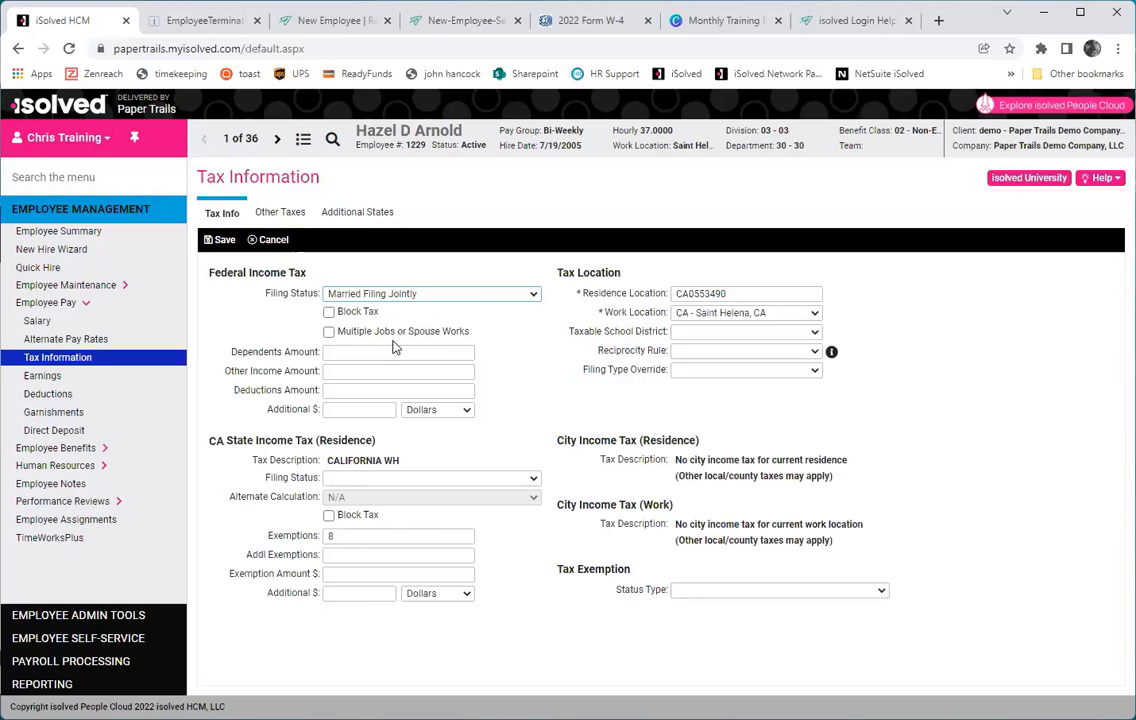
left_click(575, 20)
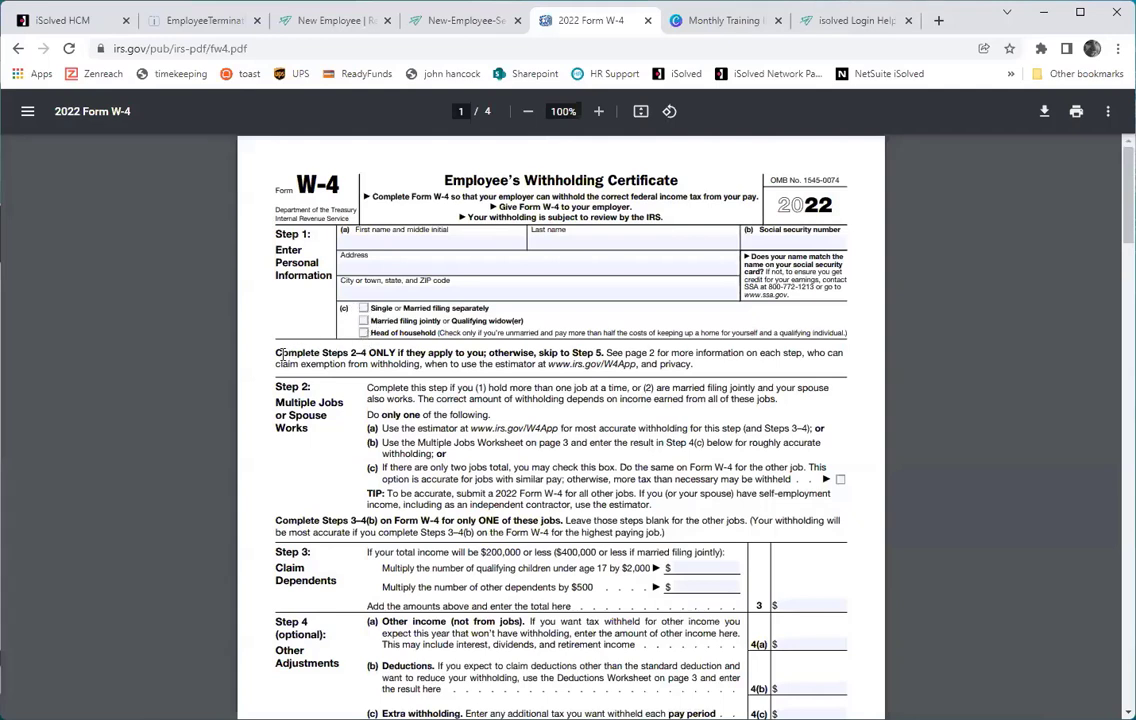
left_click_drag(276, 354, 706, 374)
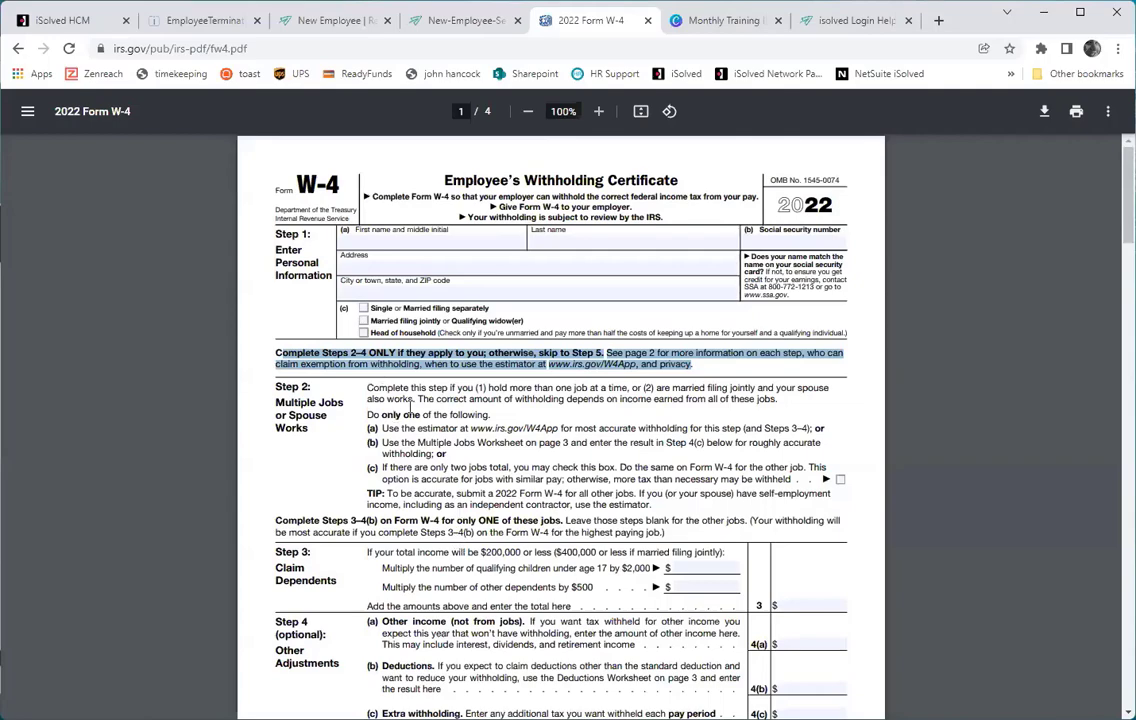
left_click(408, 404)
scroll(400, 400, "down", 7)
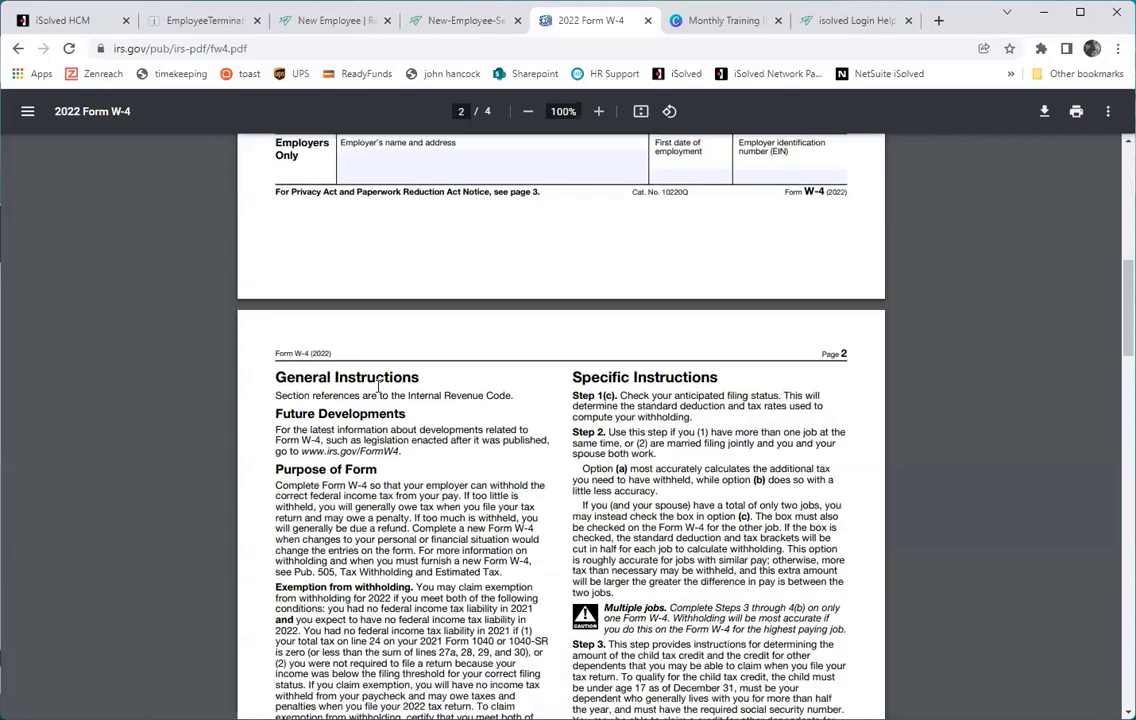
scroll(379, 388, "down", 12)
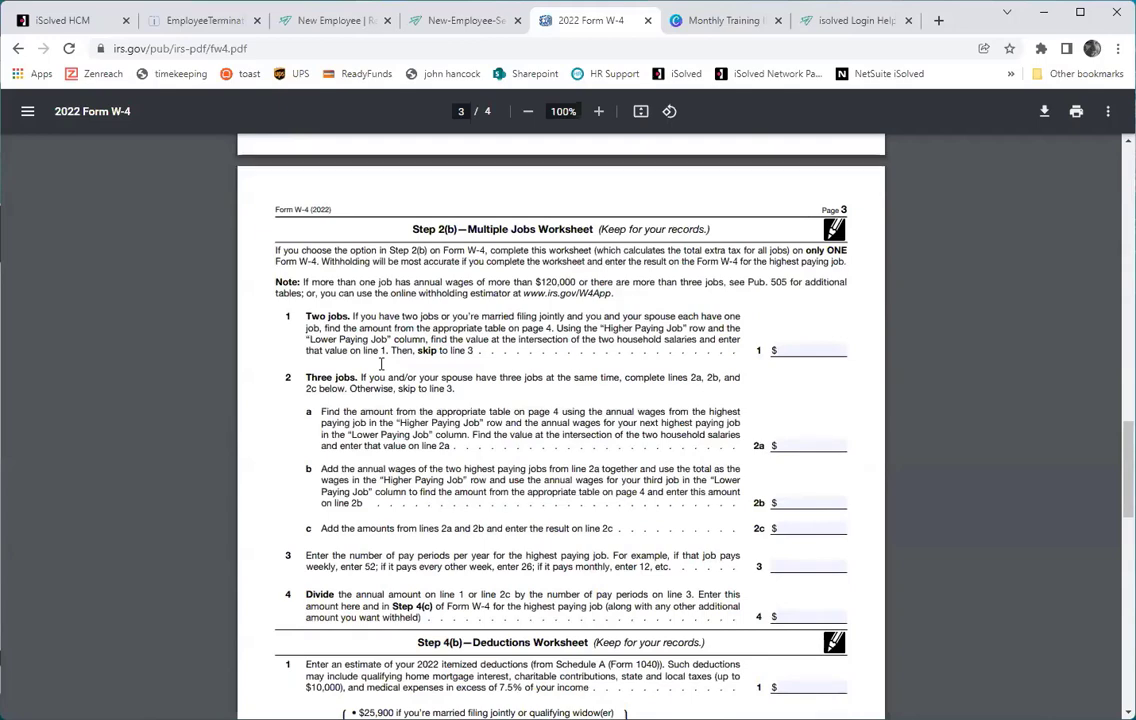
scroll(380, 366, "down", 3)
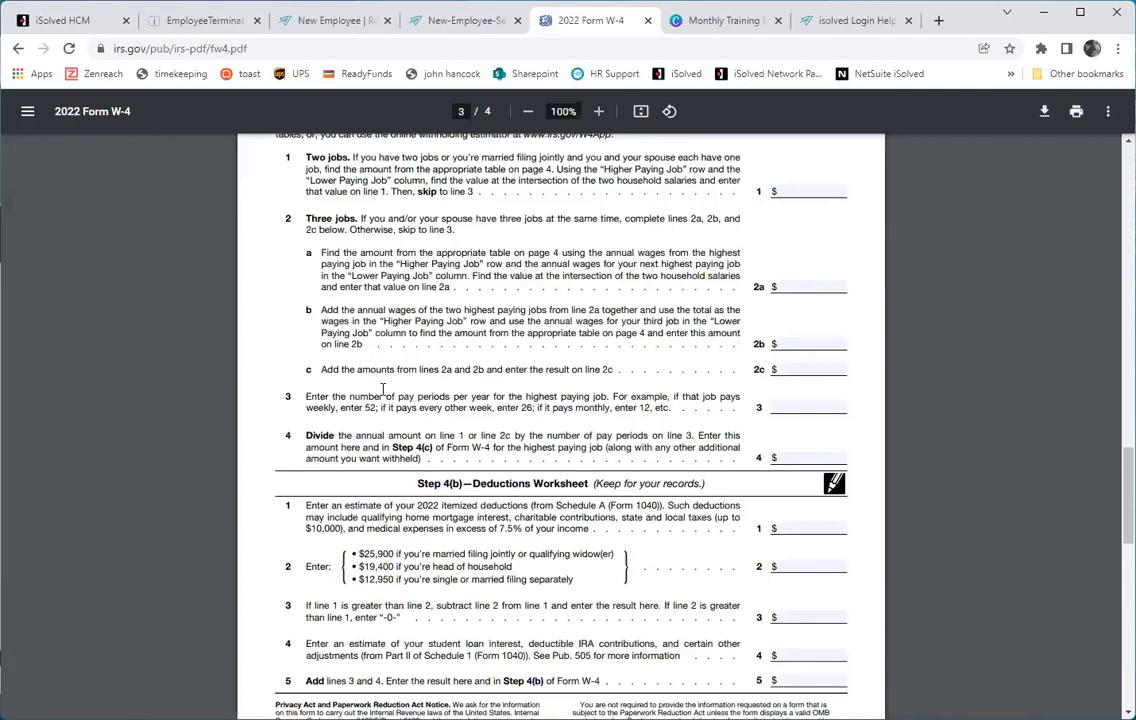
scroll(383, 394, "up", 20)
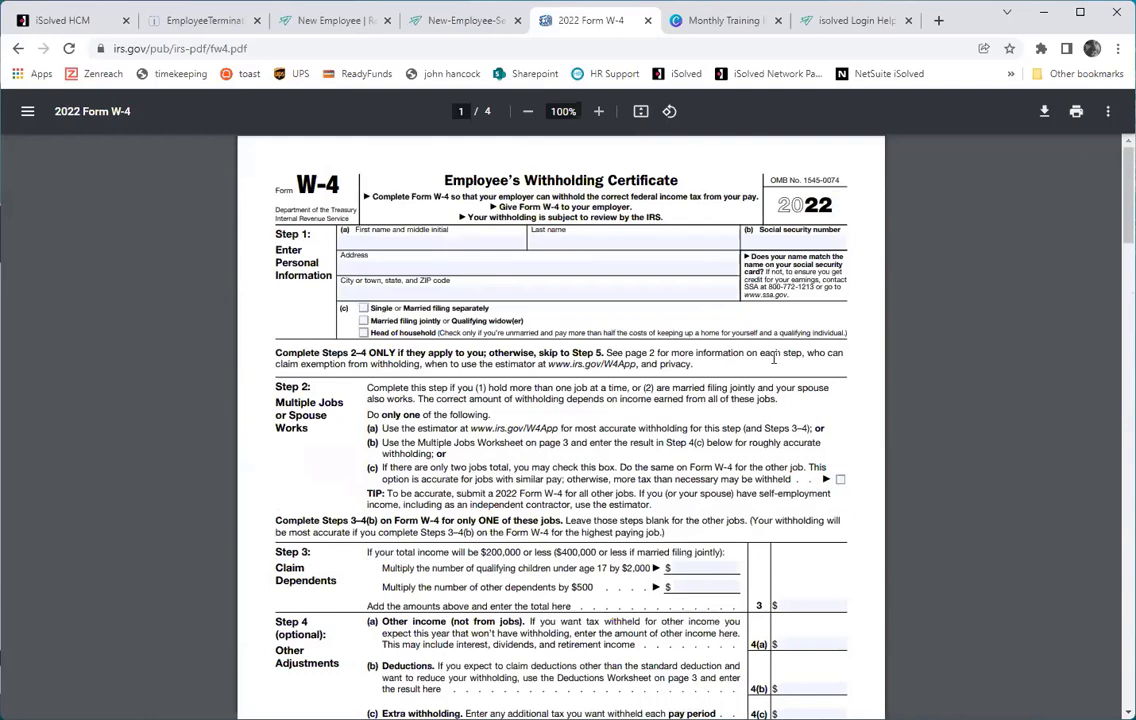
scroll(315, 390, "down", 4)
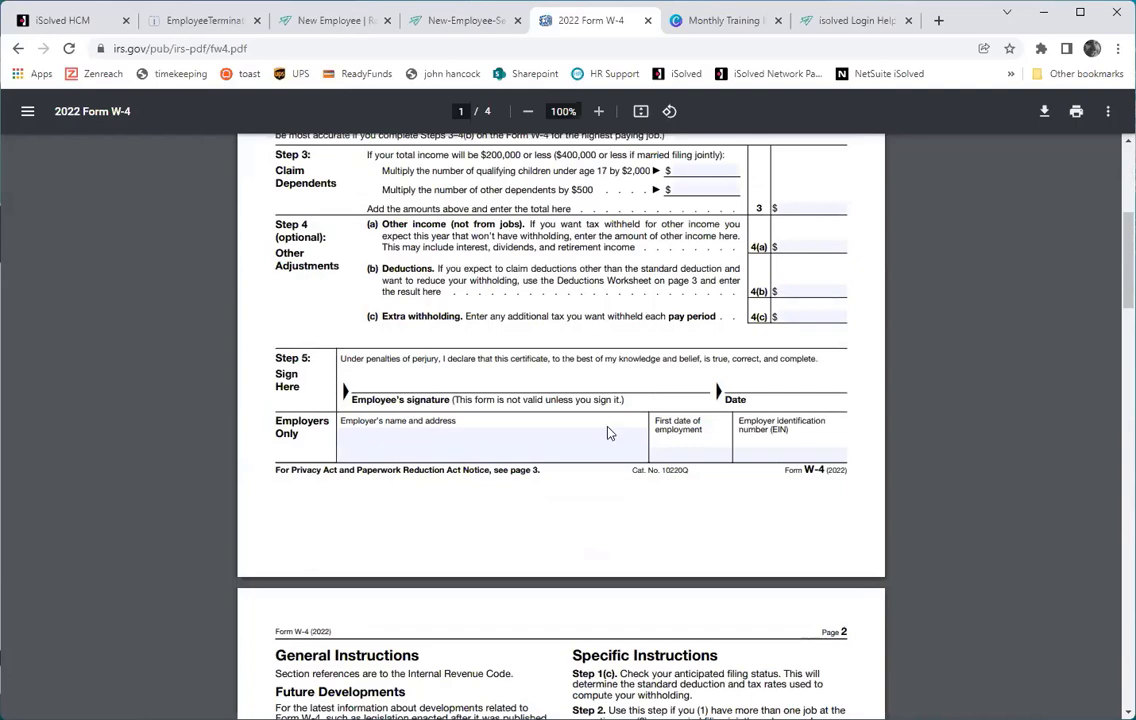
scroll(591, 415, "up", 3)
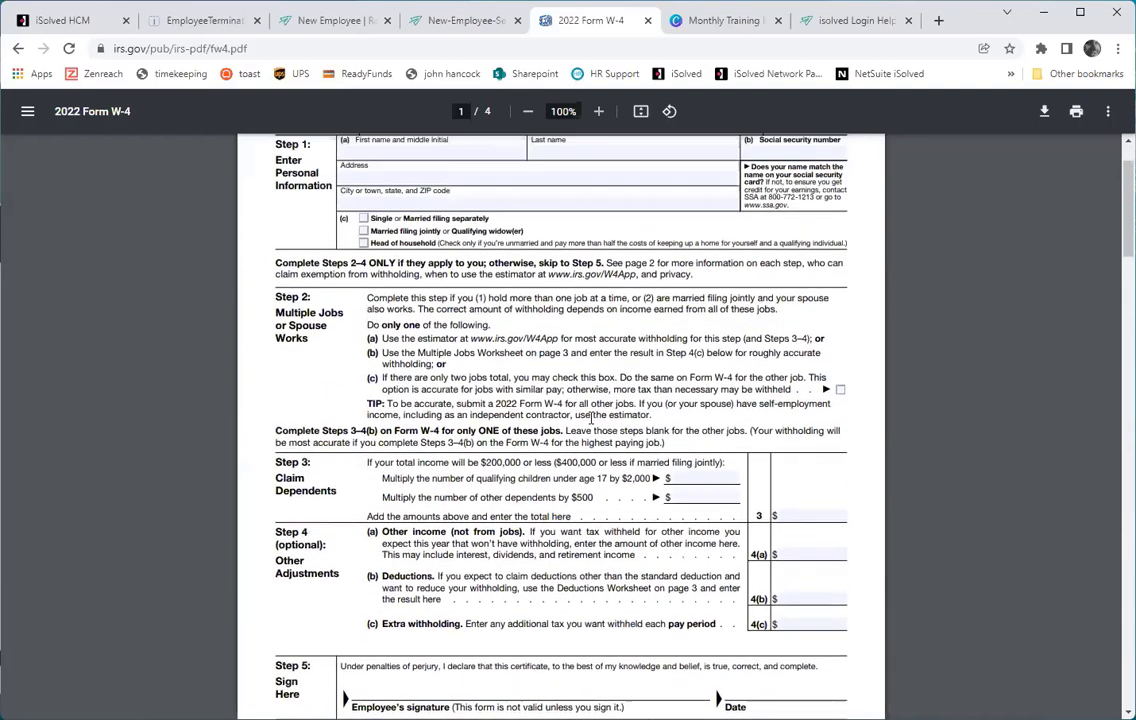
scroll(591, 418, "up", 1)
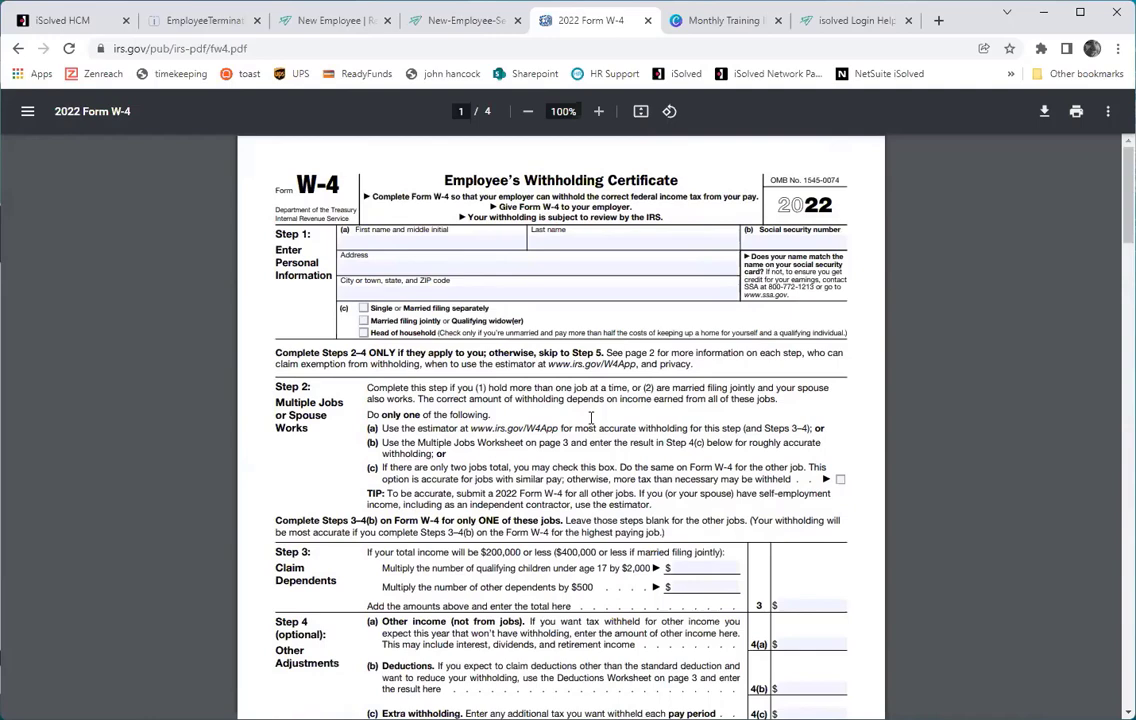
scroll(591, 418, "down", 2)
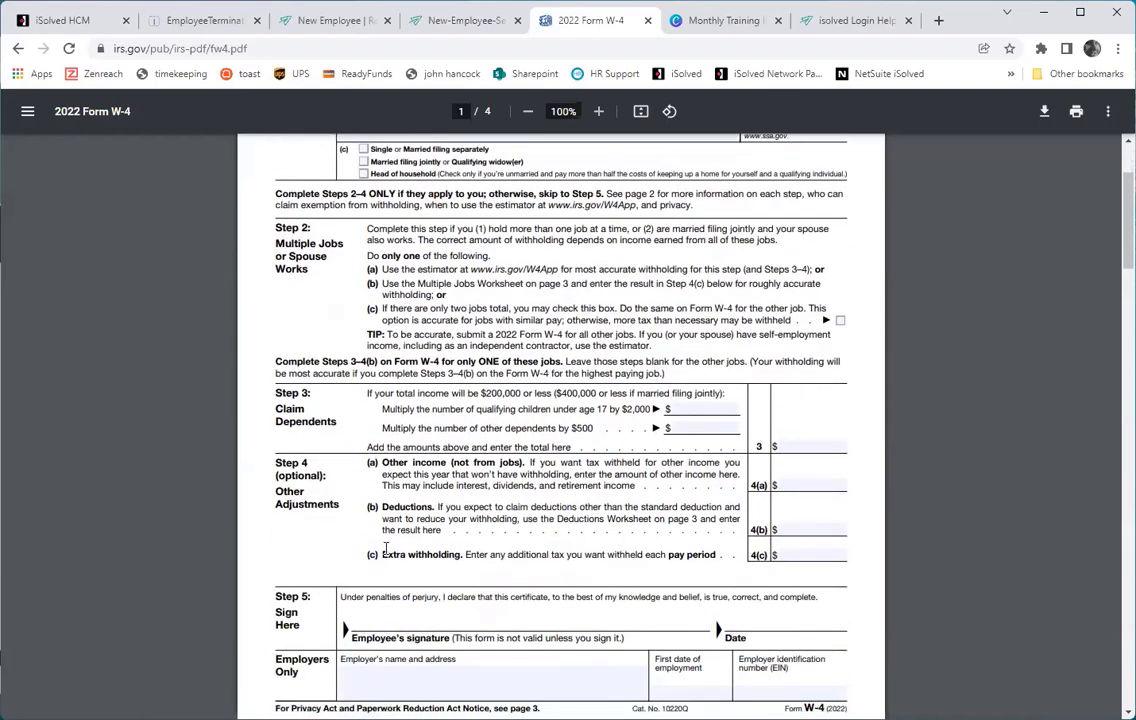
left_click(799, 557)
left_click(812, 553)
left_click(812, 553)
scroll(293, 420, "up", 2)
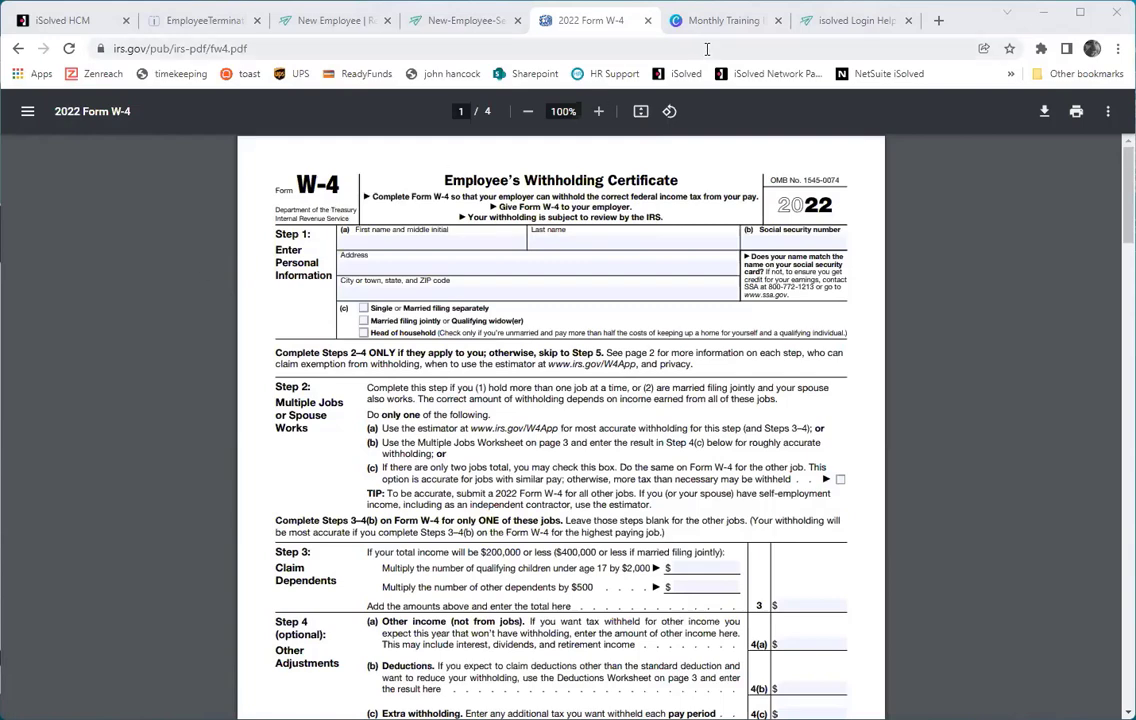
Review the isolved Login Help FAQs on forgotten passwords and first-time setup, then return to Tax Information.
left_click(826, 32)
scroll(532, 383, "down", 4)
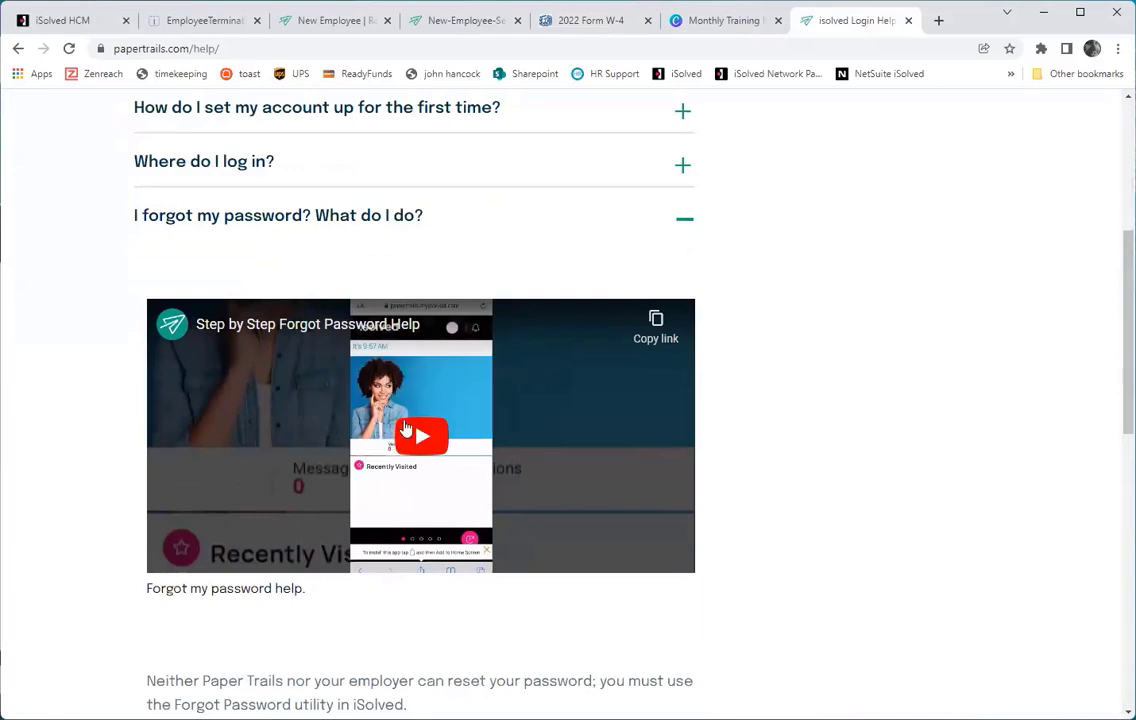
left_click(678, 218)
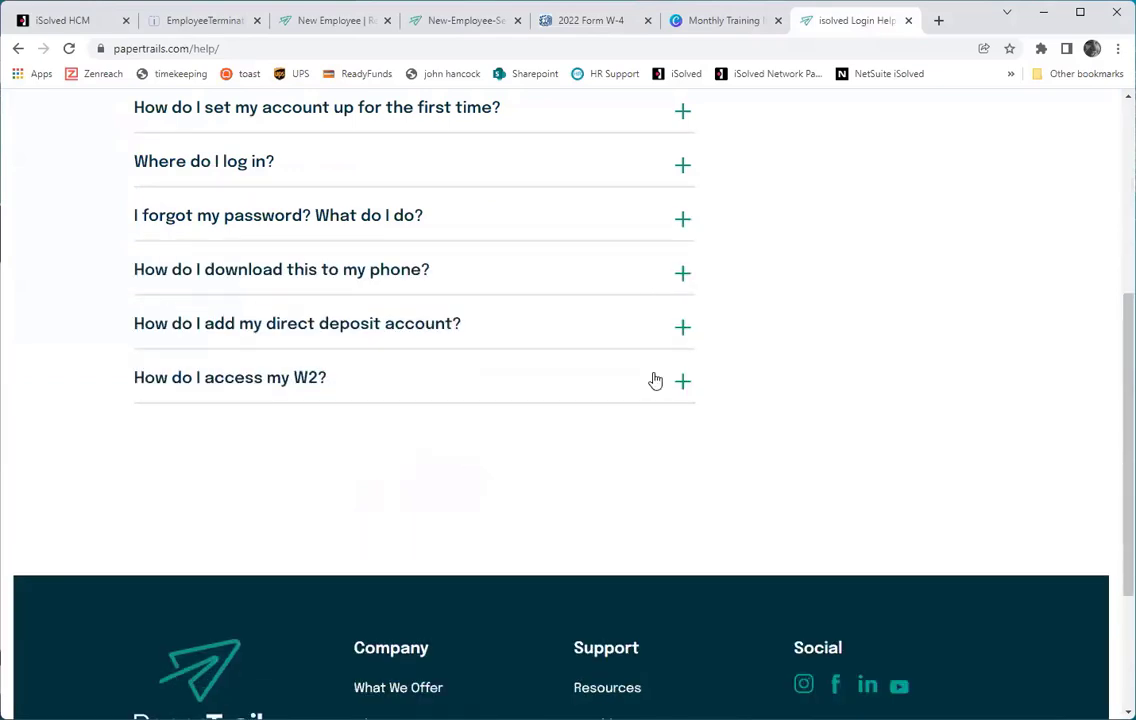
scroll(718, 227, "up", 2)
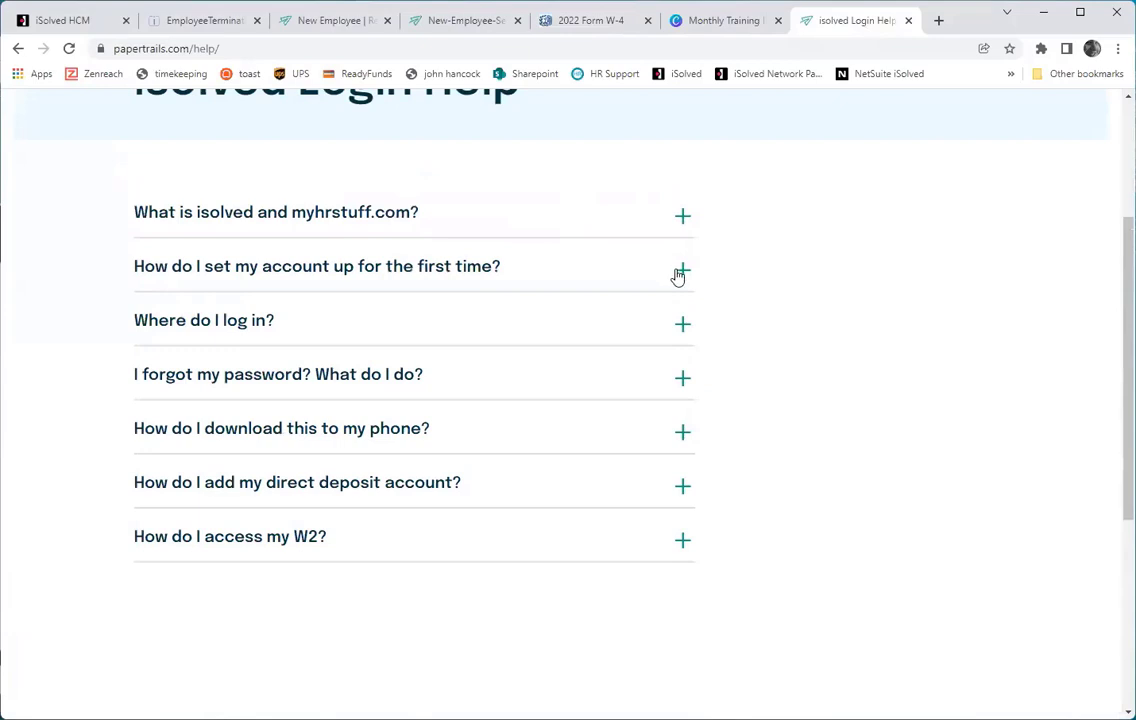
left_click(678, 275)
left_click(678, 275)
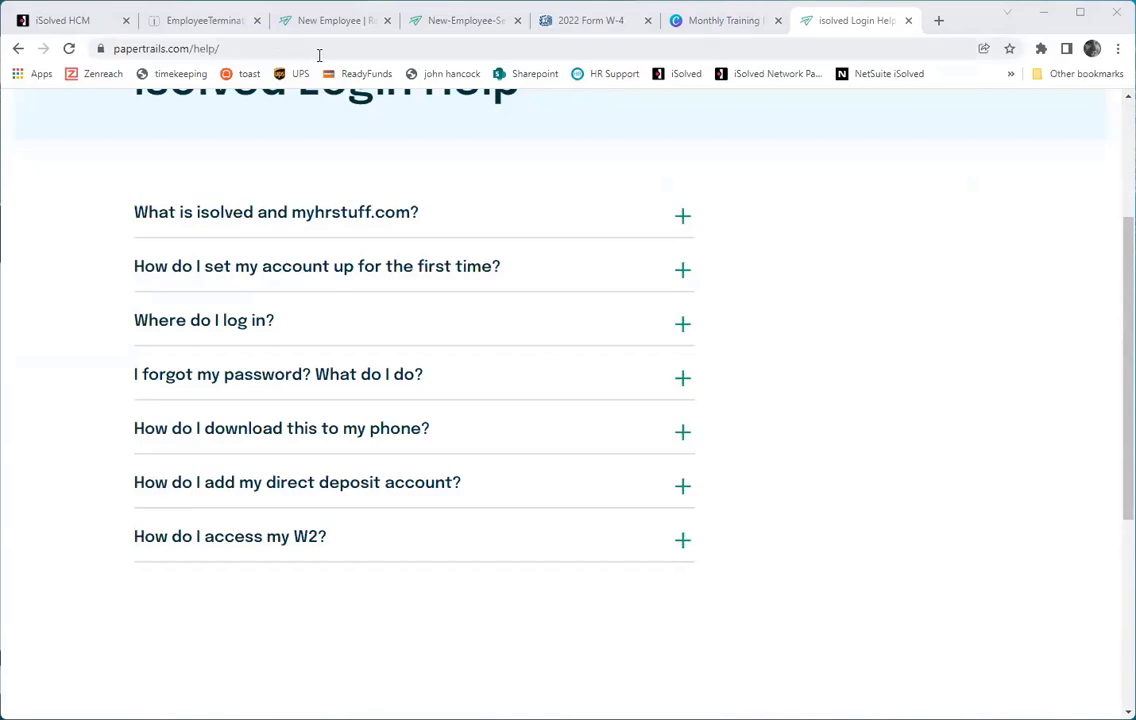
left_click(103, 27)
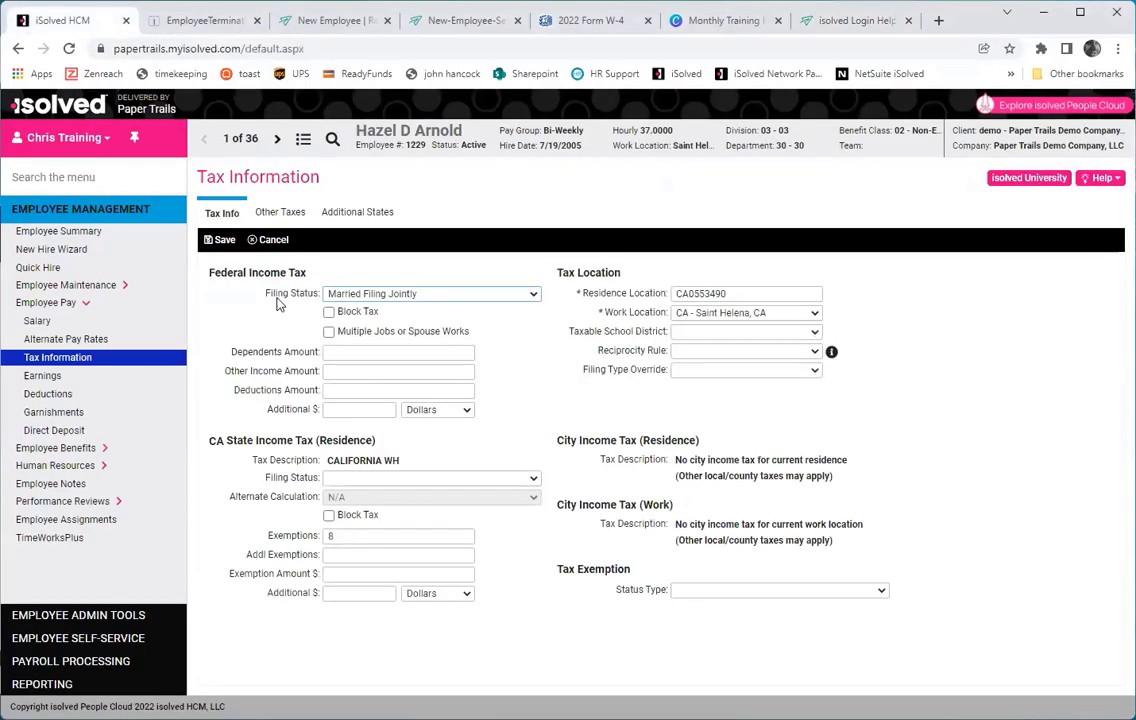
Leave Tax Information and open the next employee's record under Employee Maintenance > General.
left_click(66, 285)
left_click(41, 303)
left_click(646, 162)
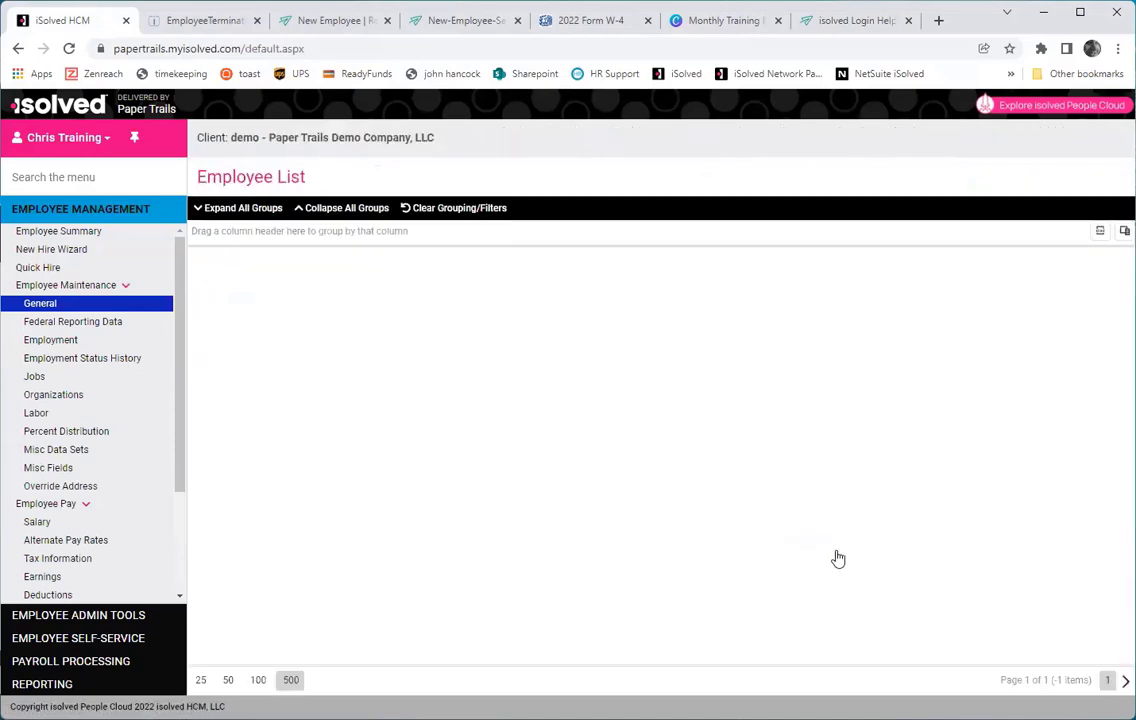
left_click(626, 579)
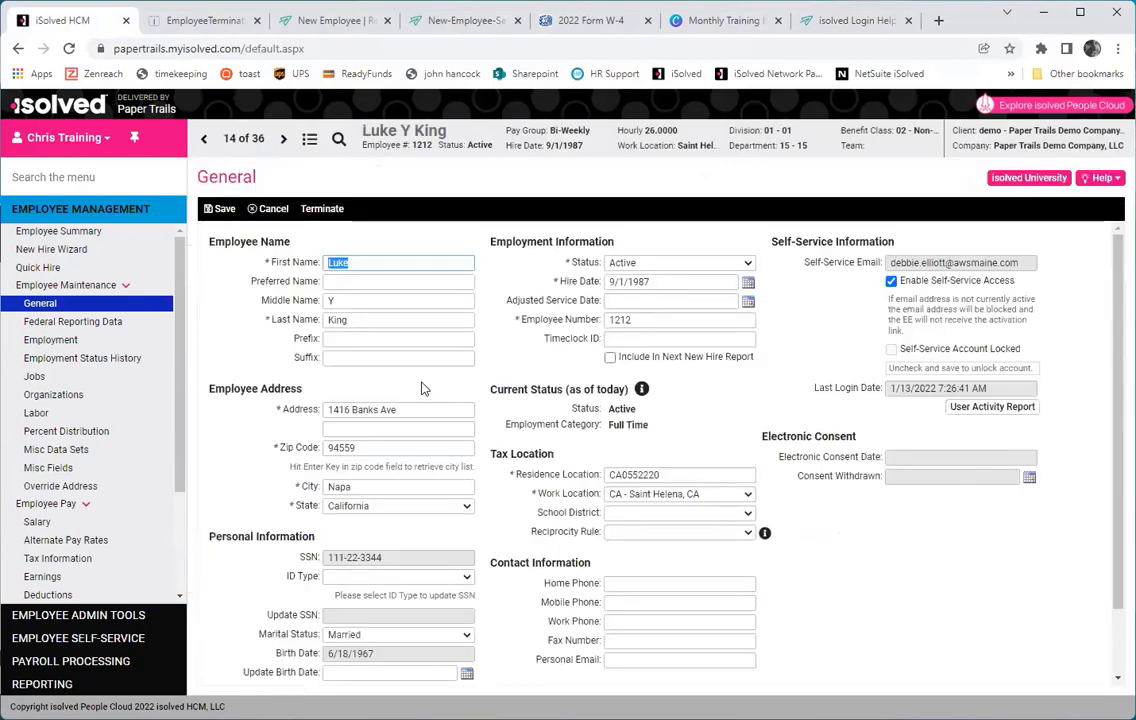
Start a termination dated 1/28/2022 with reason Expiration of Appointment or Contract.
left_click(322, 208)
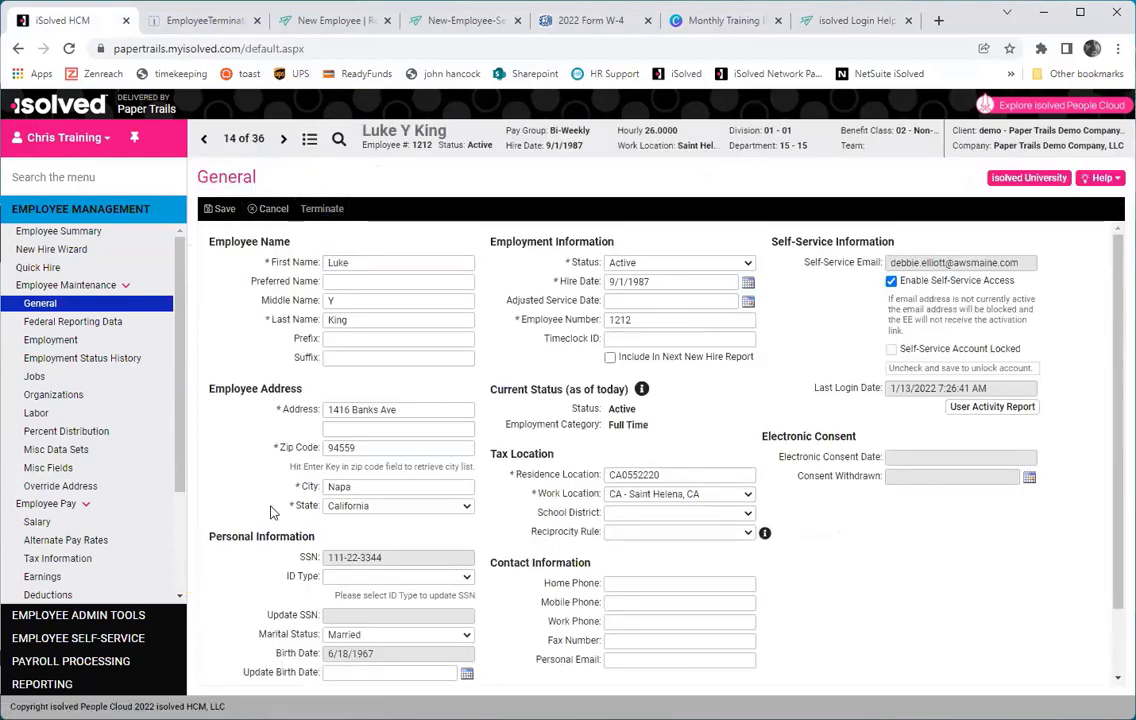
left_click(466, 262)
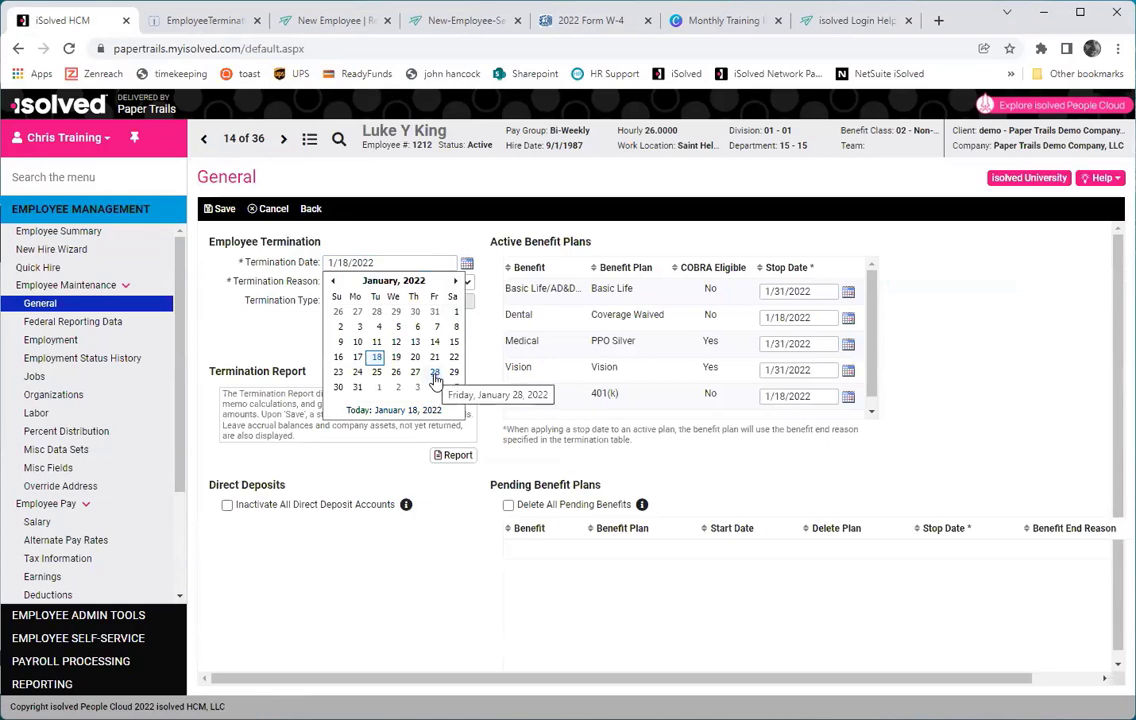
left_click(435, 372)
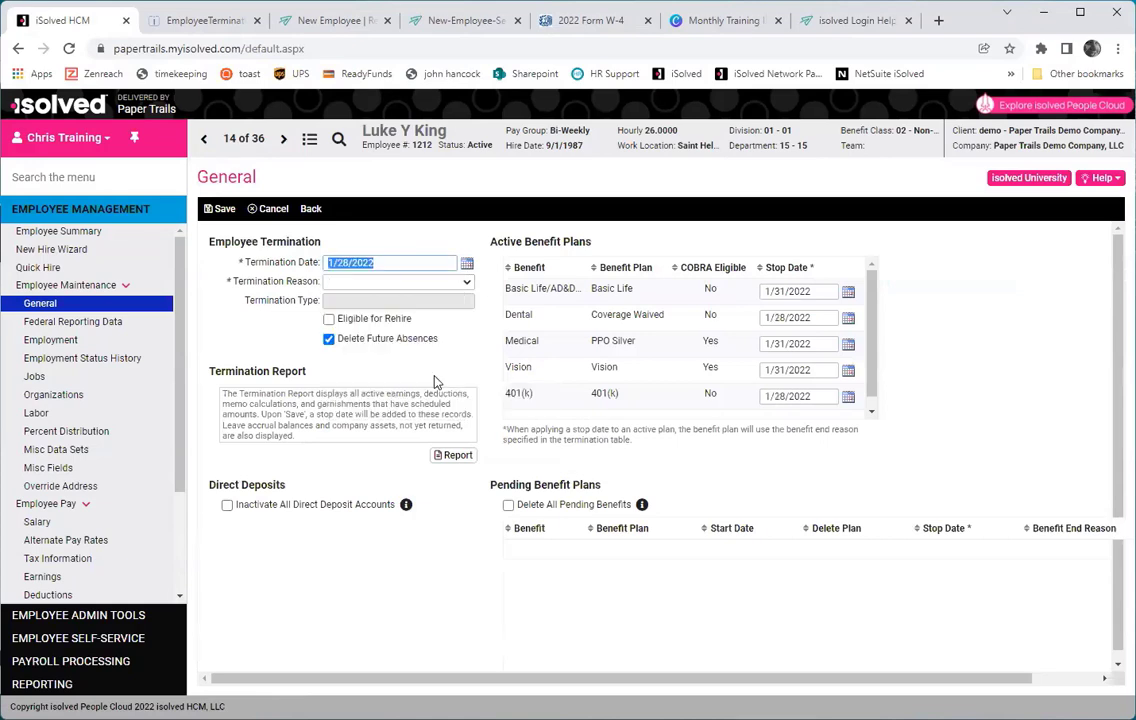
left_click(422, 287)
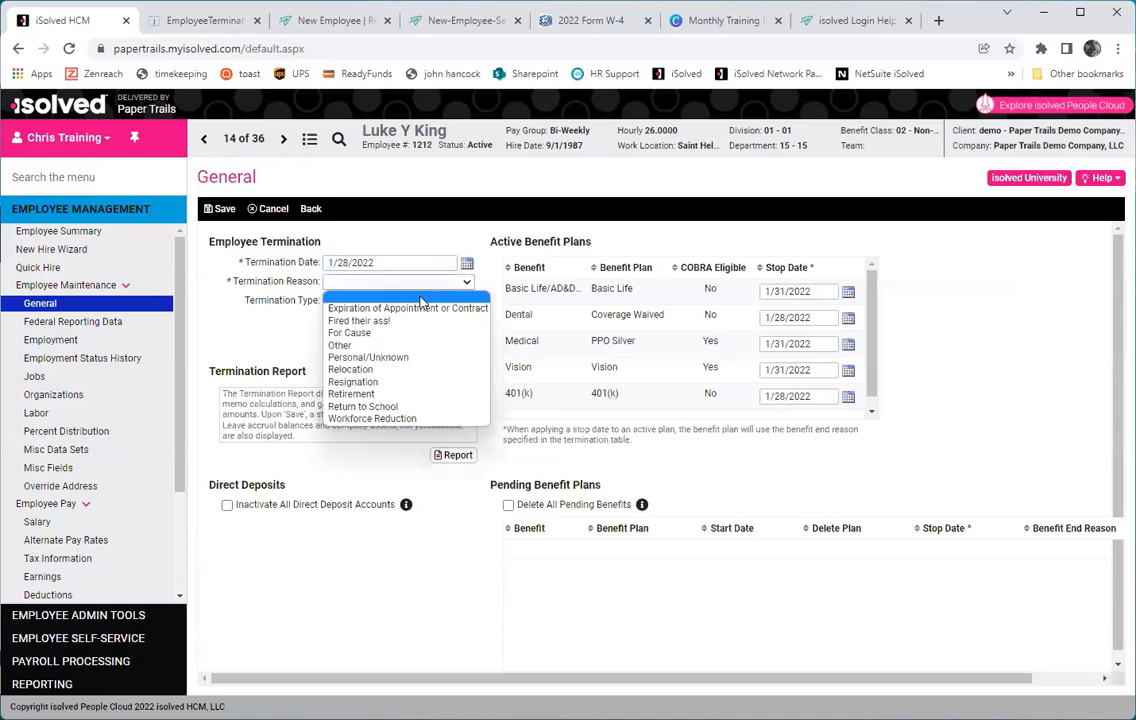
left_click(400, 301)
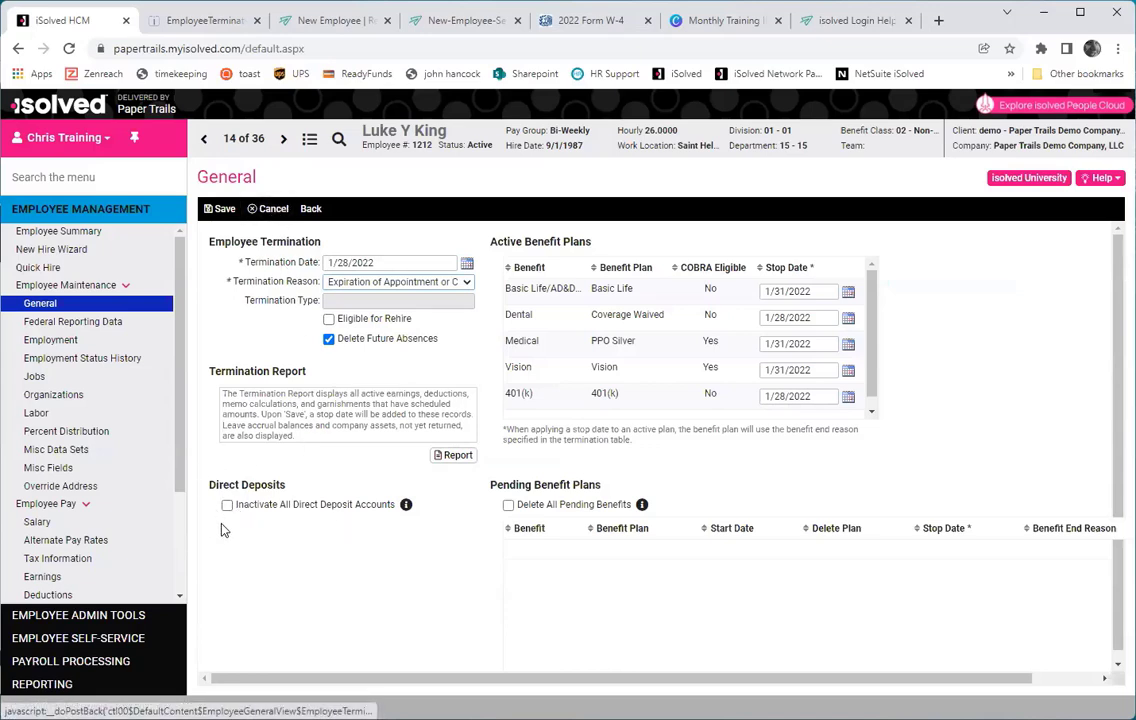
Cancel the pending termination without saving so the employee stays Active.
left_click(273, 209)
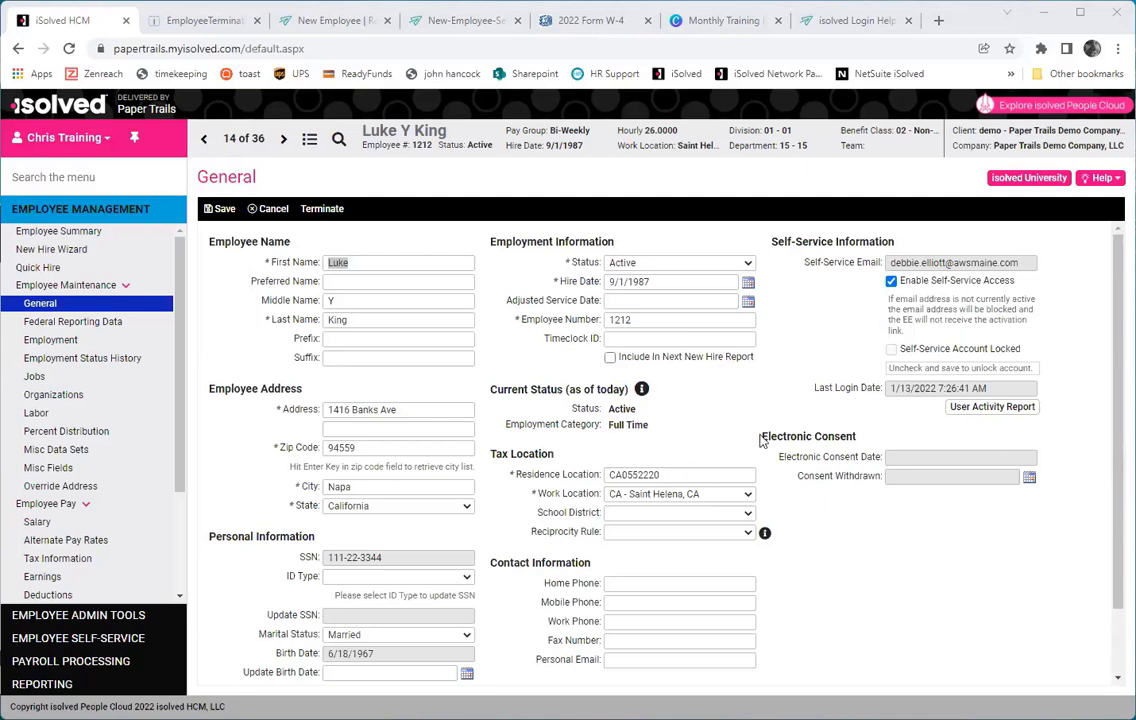
Set the Department to 30 - 30 on the employee's Organizations page.
left_click(58, 395)
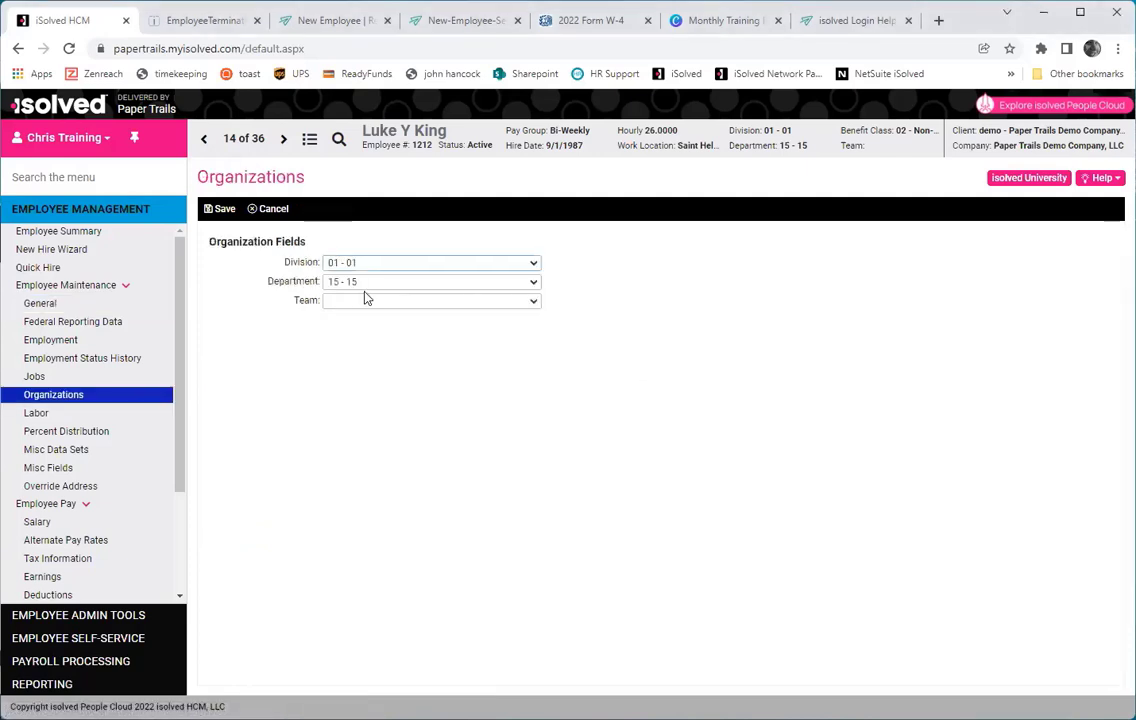
left_click(368, 287)
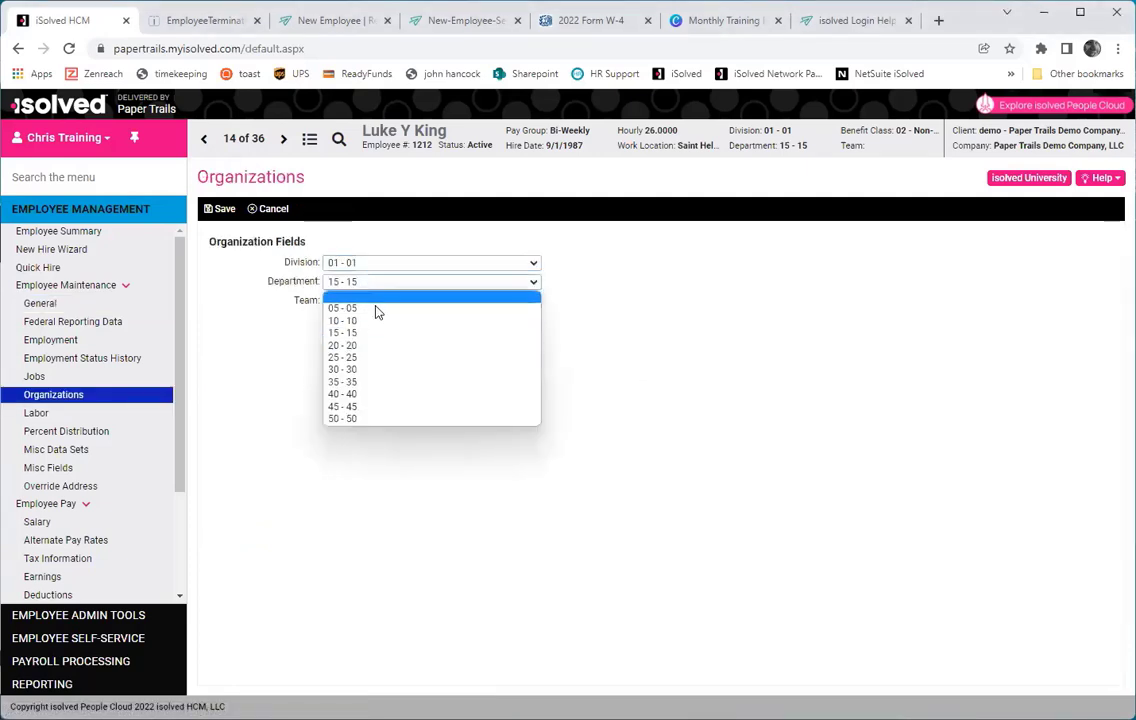
left_click(371, 372)
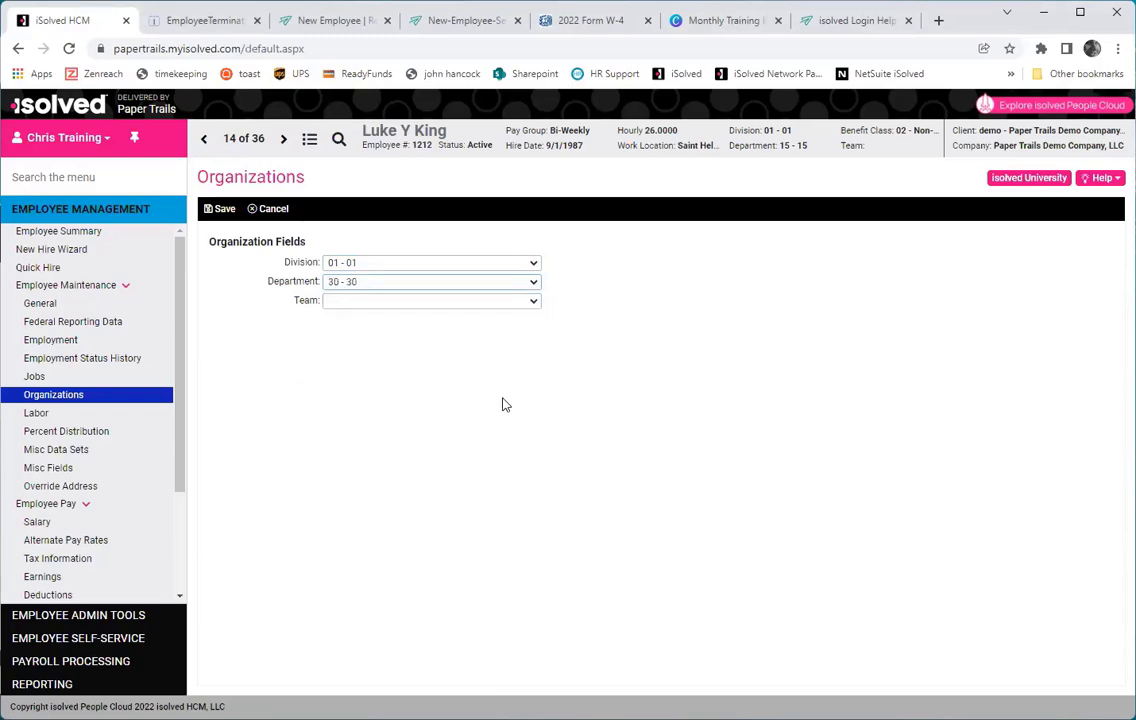